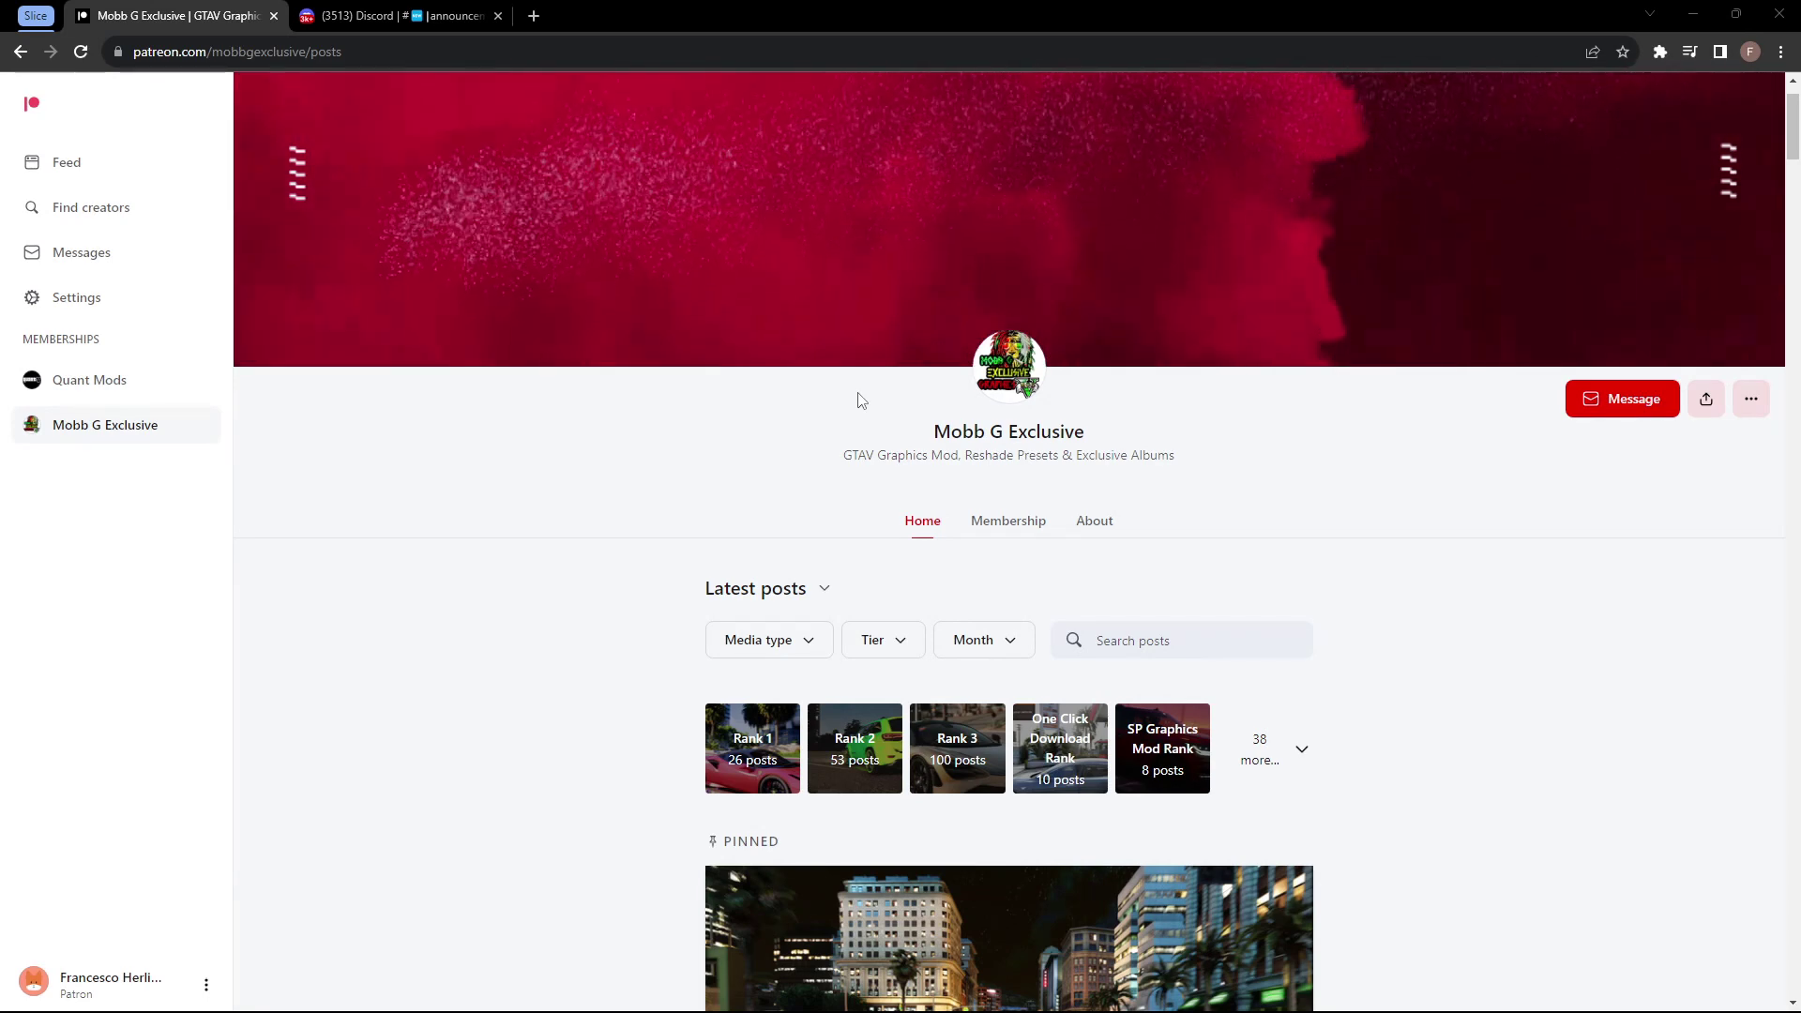
Scroll through the pinned Mobb G Exclusive FiveM 7.0 Graphics Mod post, then minimize Chrome
scroll(525, 563, "down", 5)
scroll(532, 548, "down", 5)
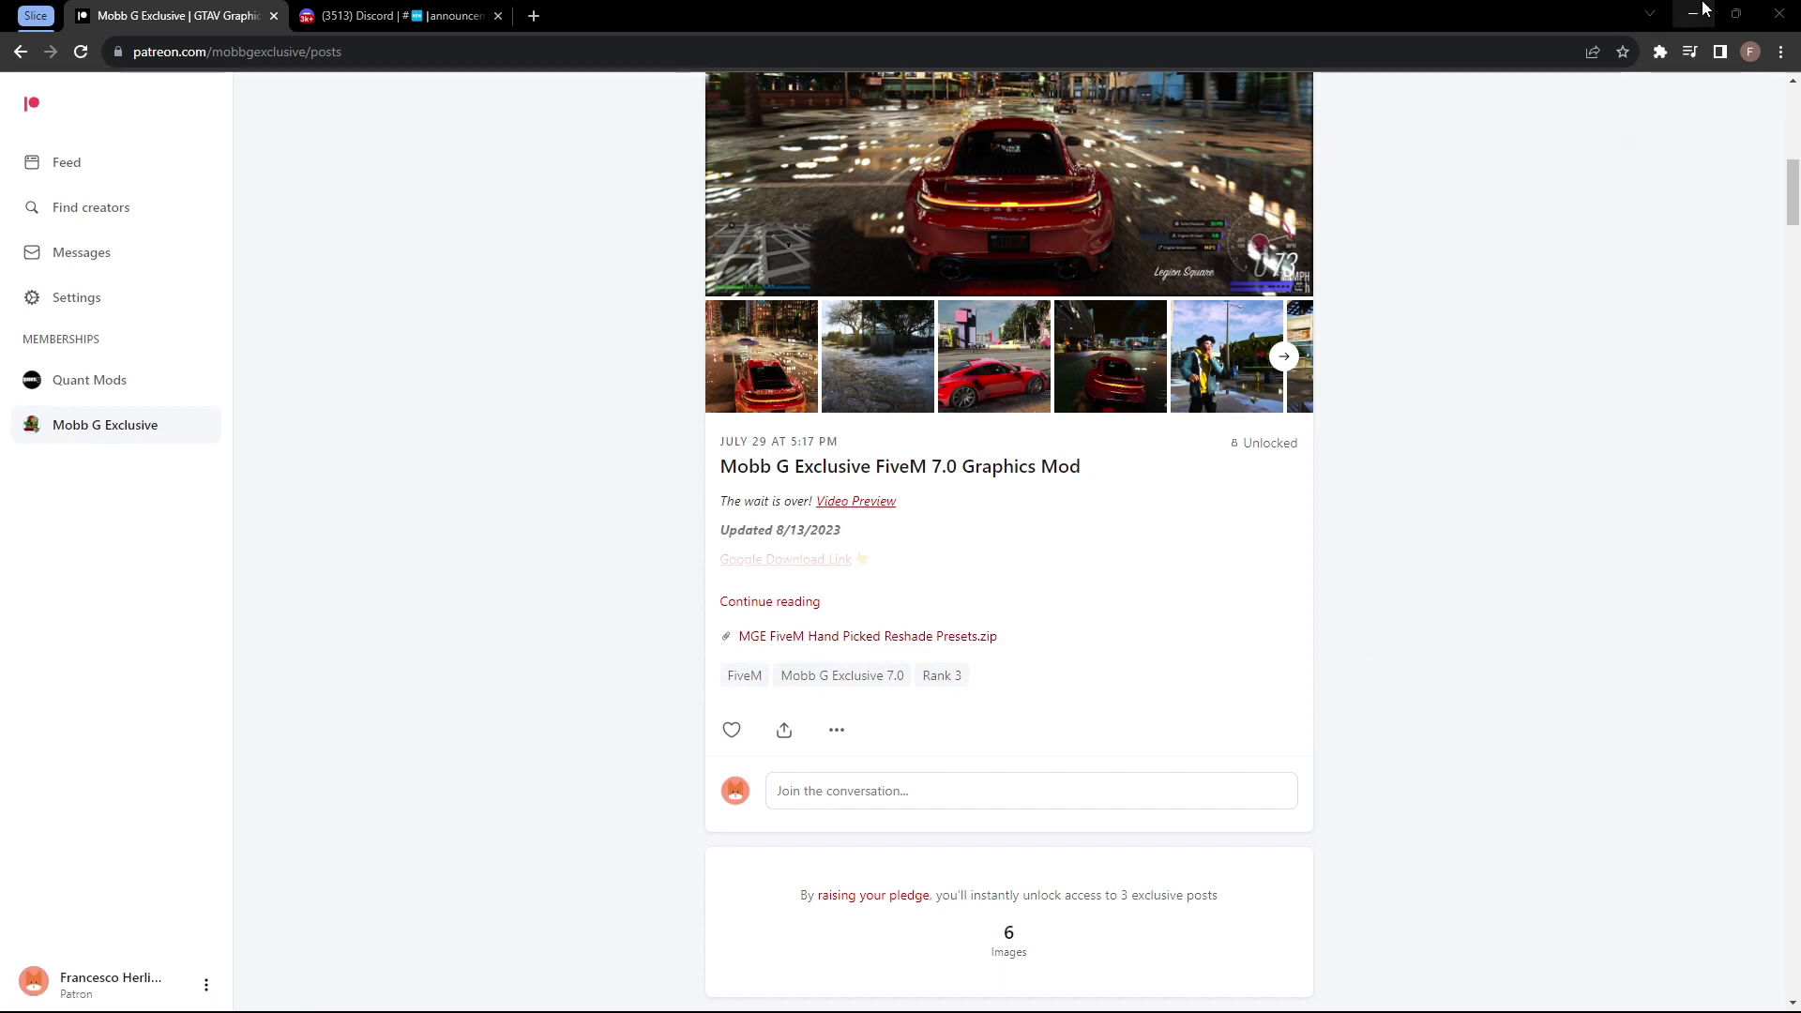
left_click(1702, 10)
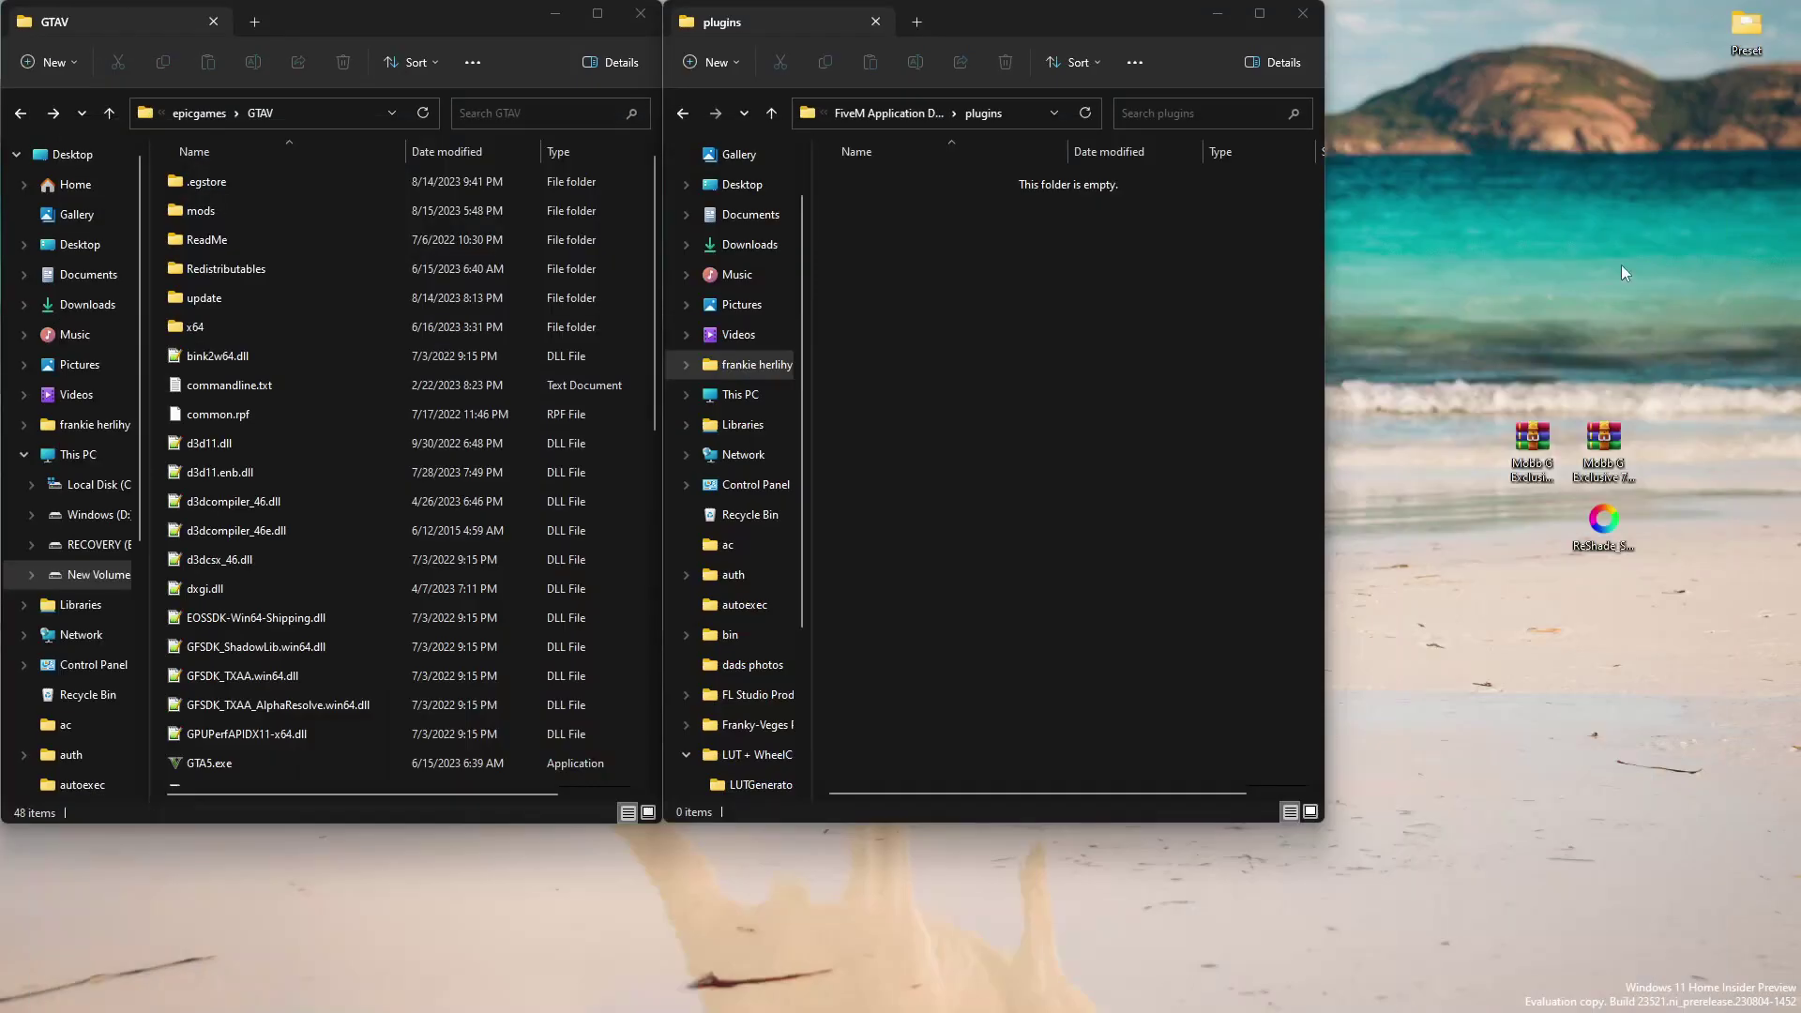
Move one Mobb G archive lower on the desktop and select the FiveM 7.0 Graphics Mod zip
left_click_drag(1583, 491, 1427, 601)
left_click(1537, 435)
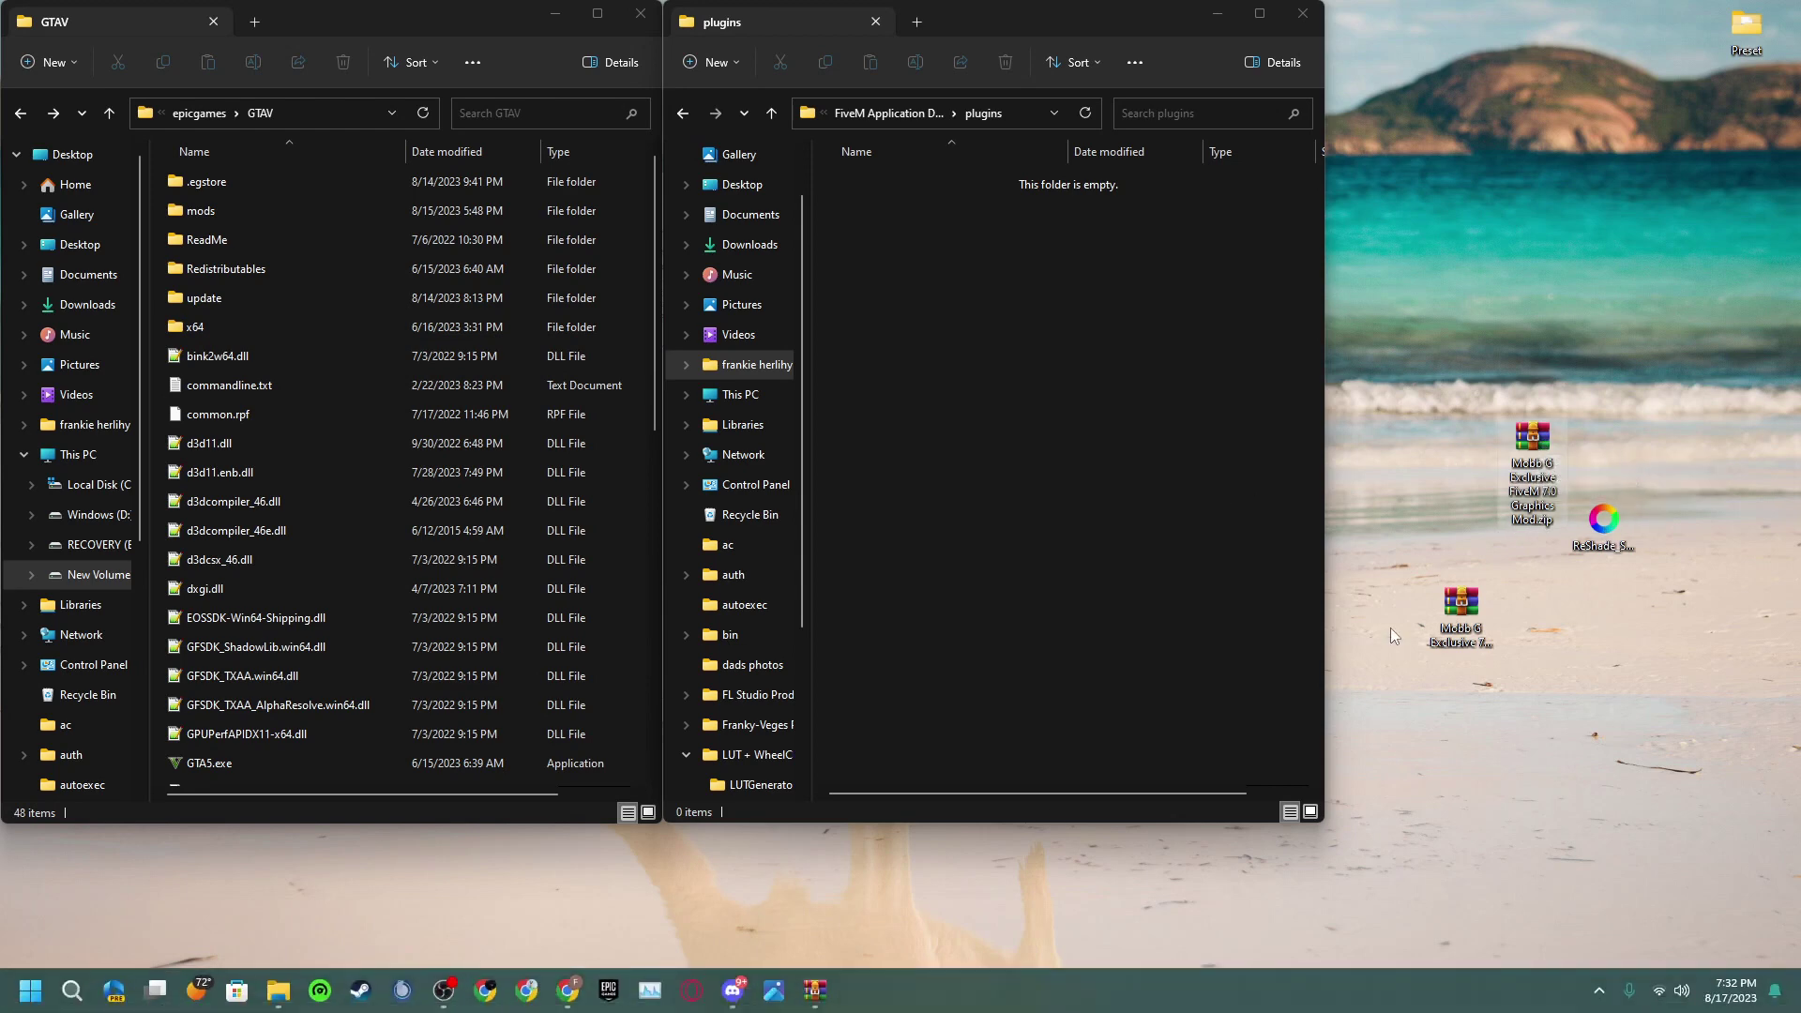
Open the FiveM 7.0 Graphics Mod zip, dock WinRAR on the right, and enter Mobb G Exclusive
double_click(1538, 450)
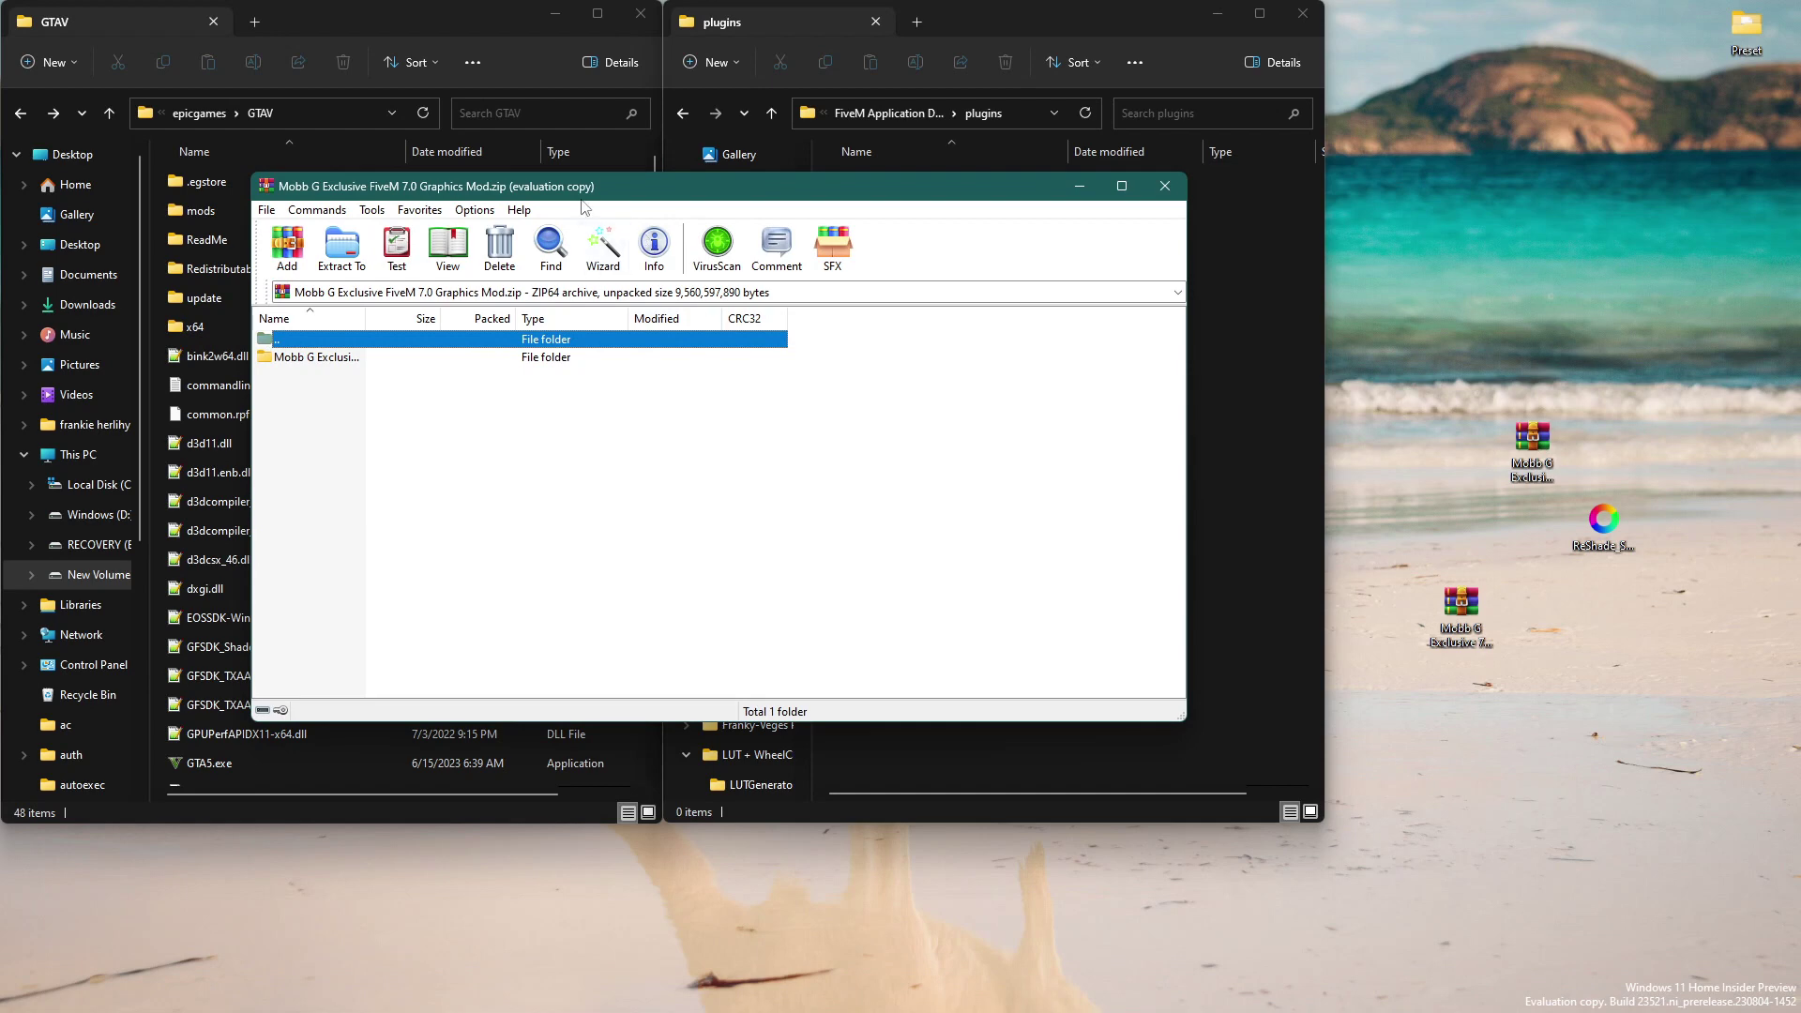
left_click_drag(582, 188, 1202, 70)
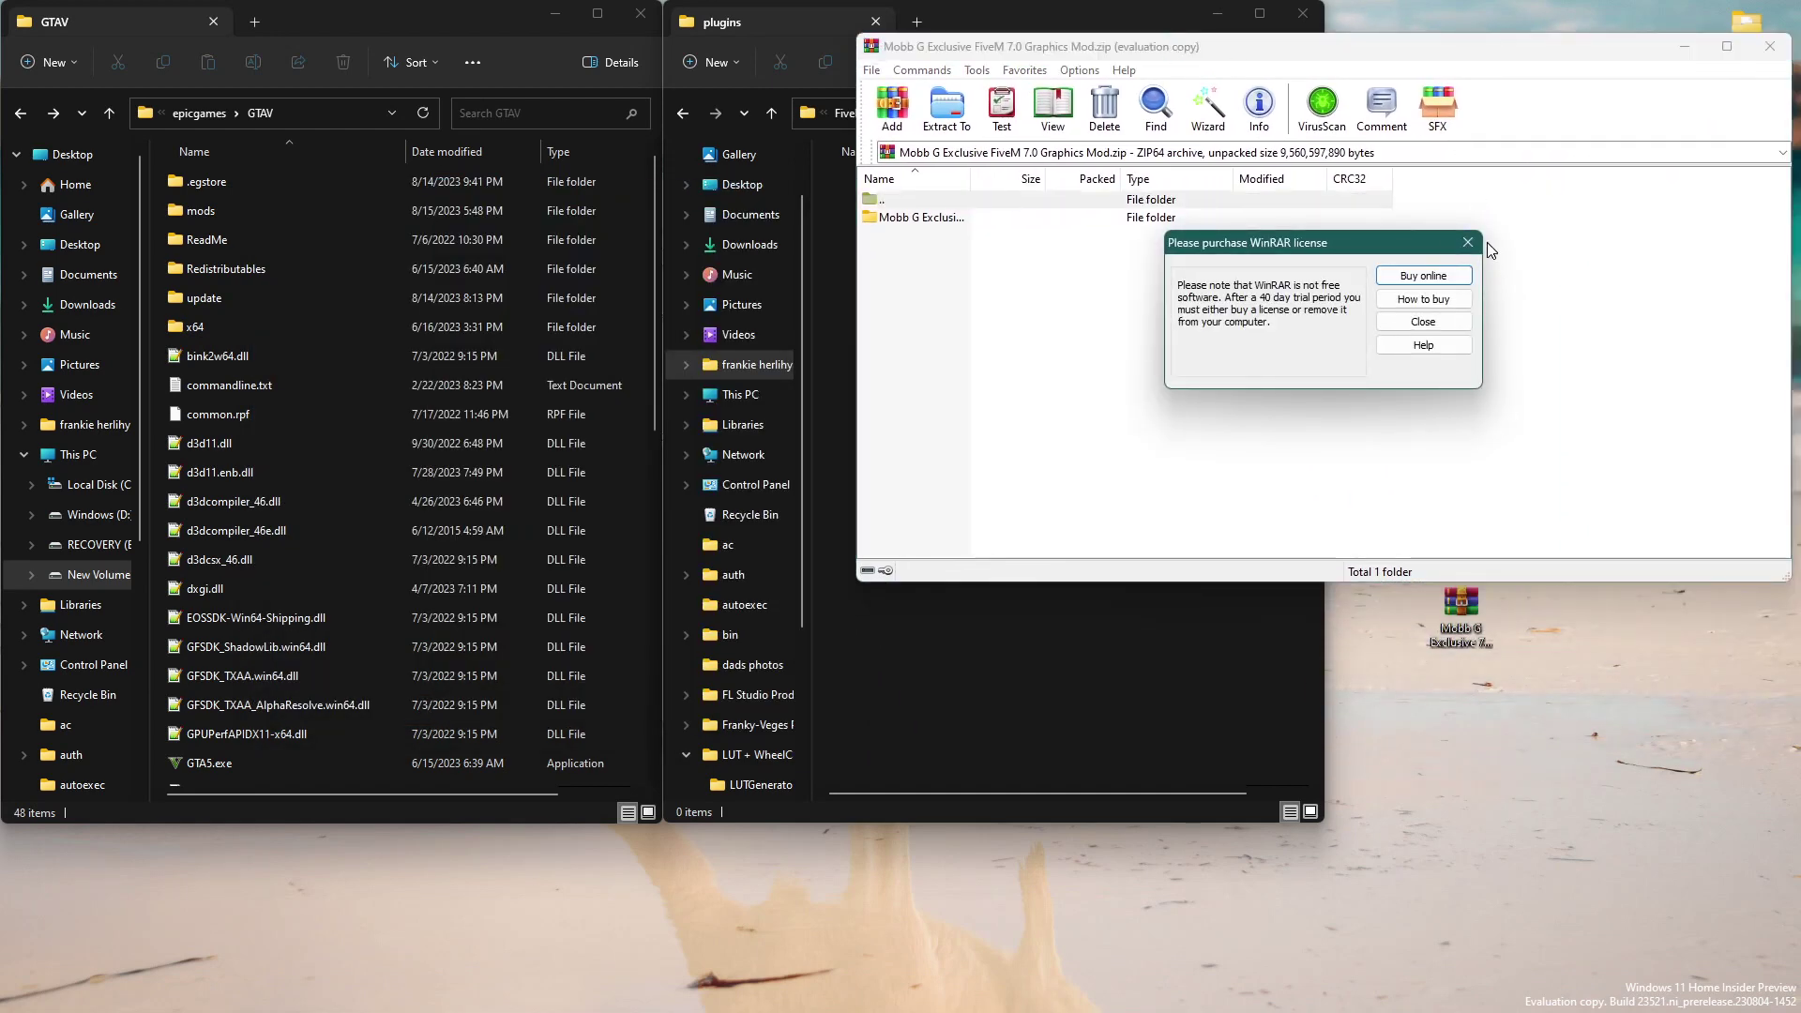
left_click(1479, 250)
left_click_drag(1519, 60, 1414, 24)
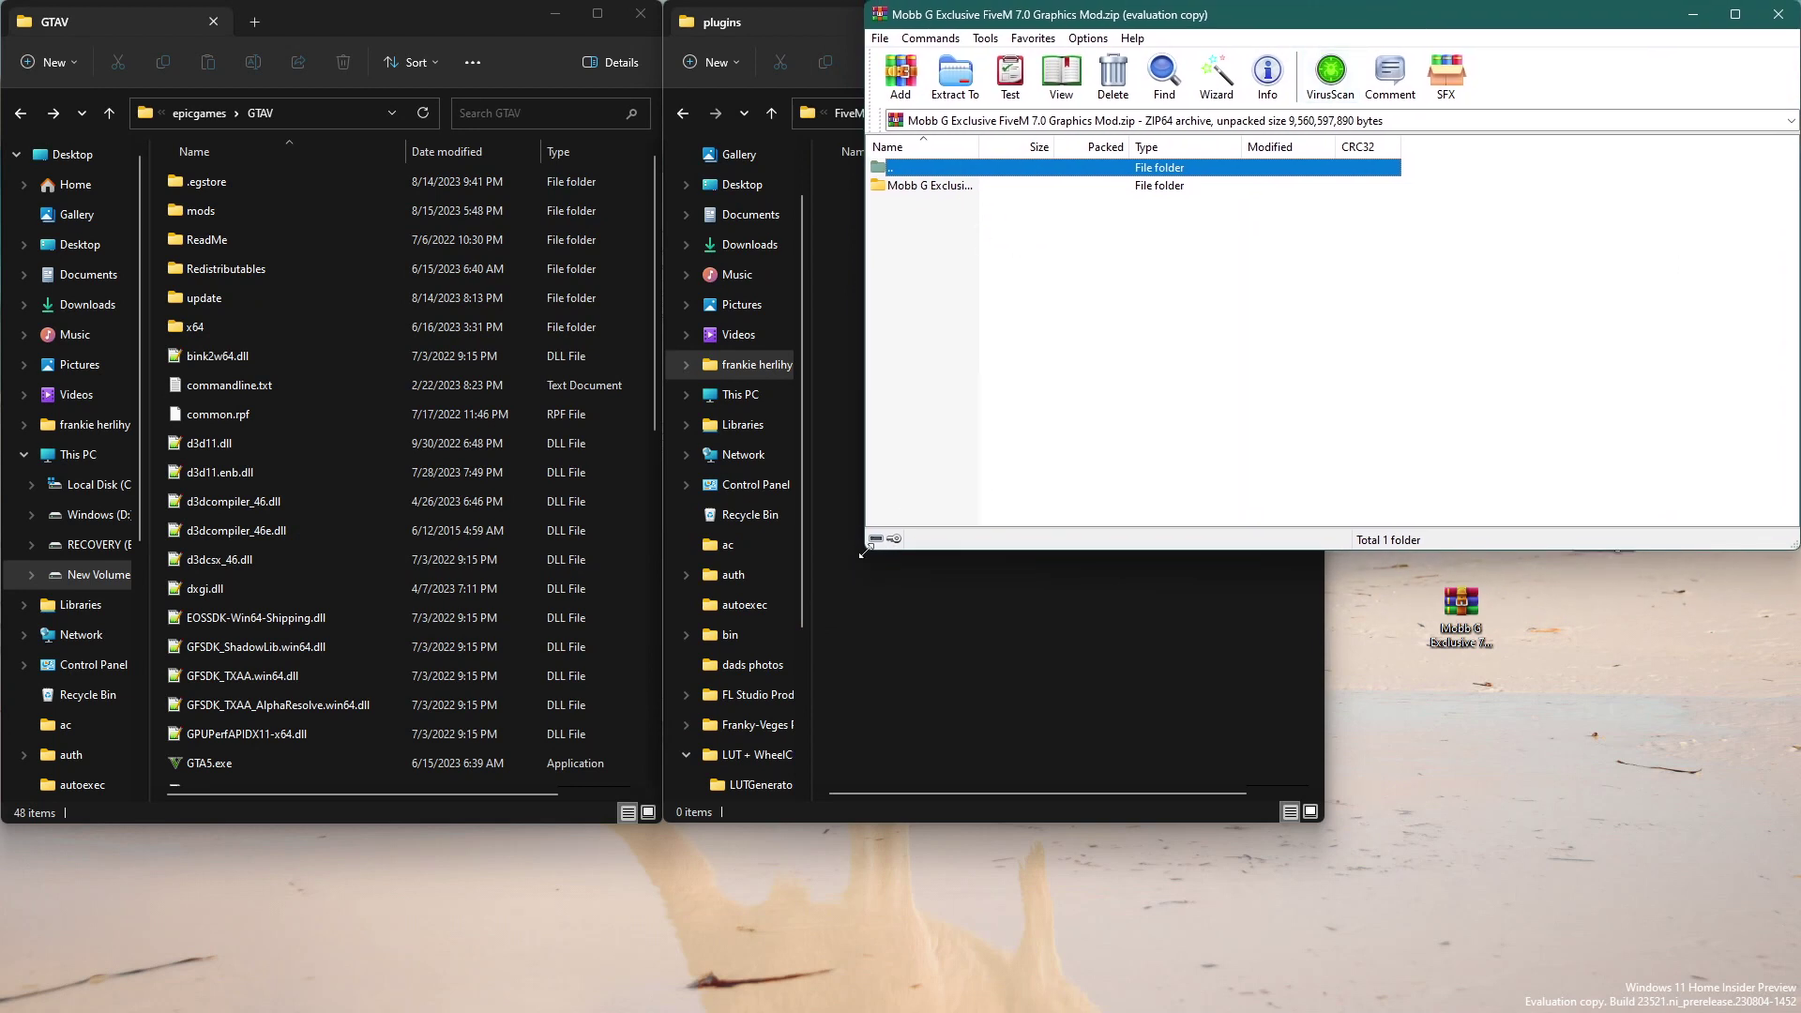
key("super+Right")
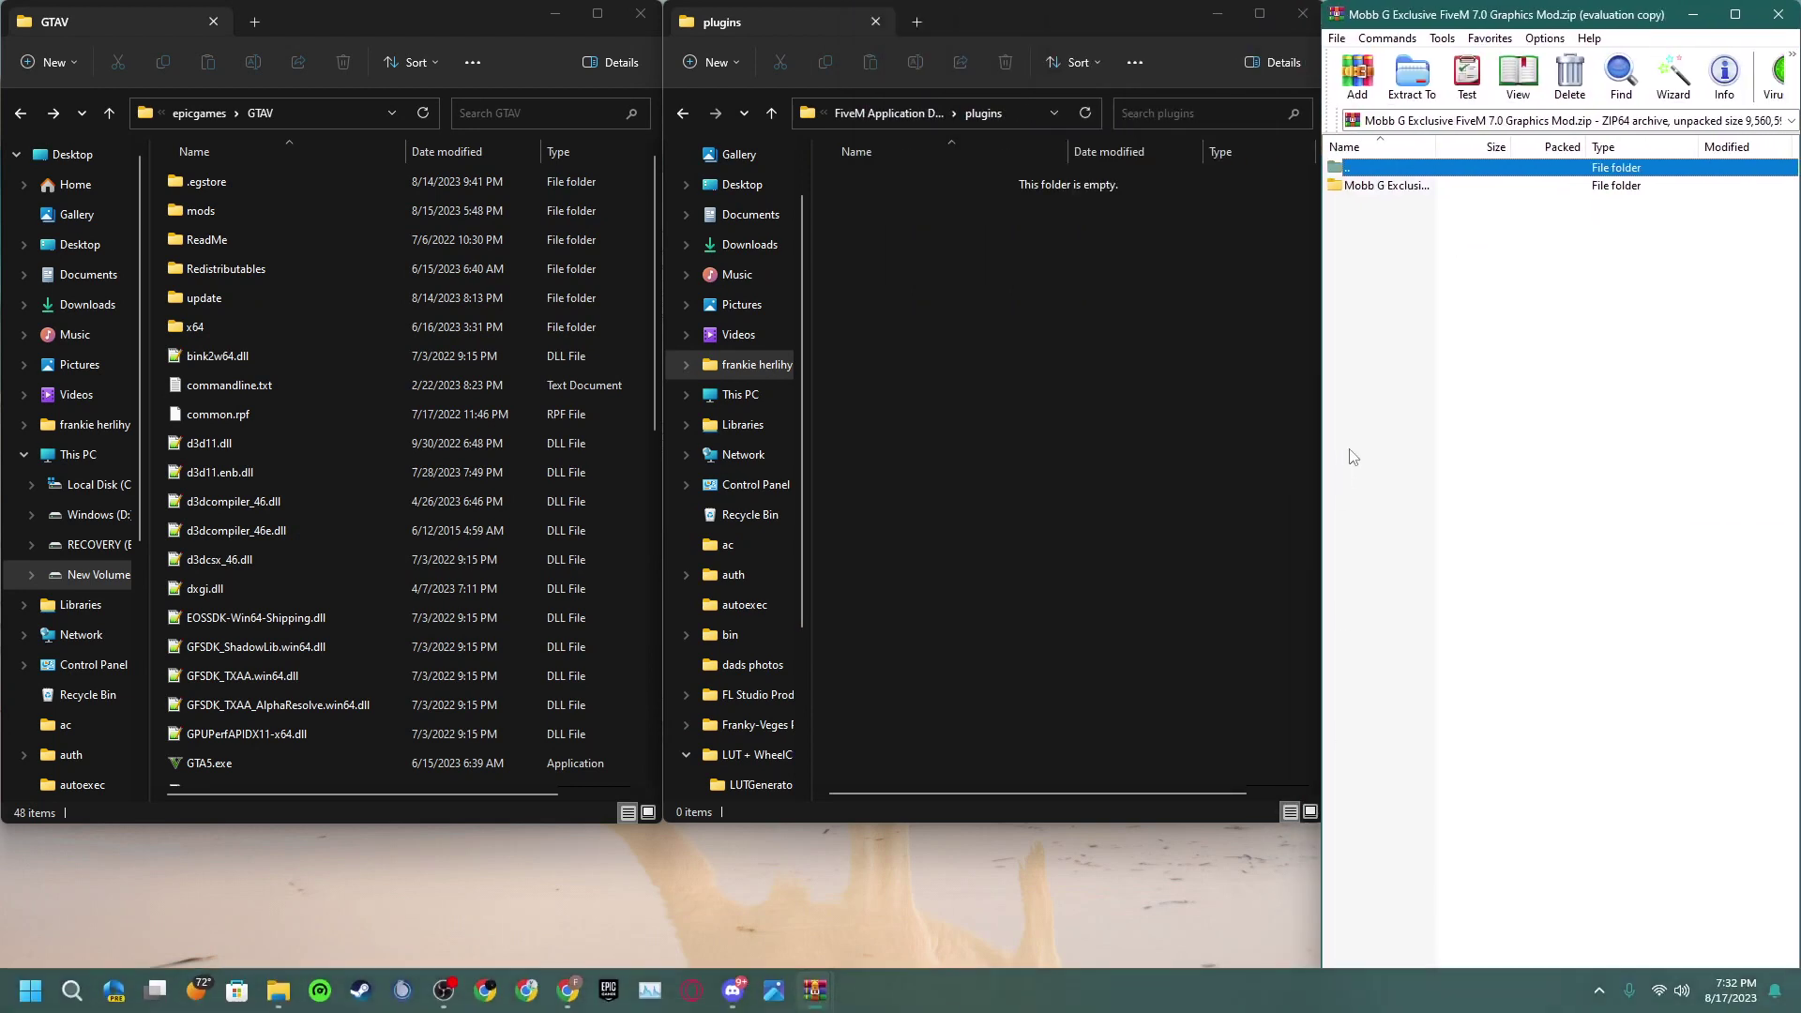
double_click(1388, 186)
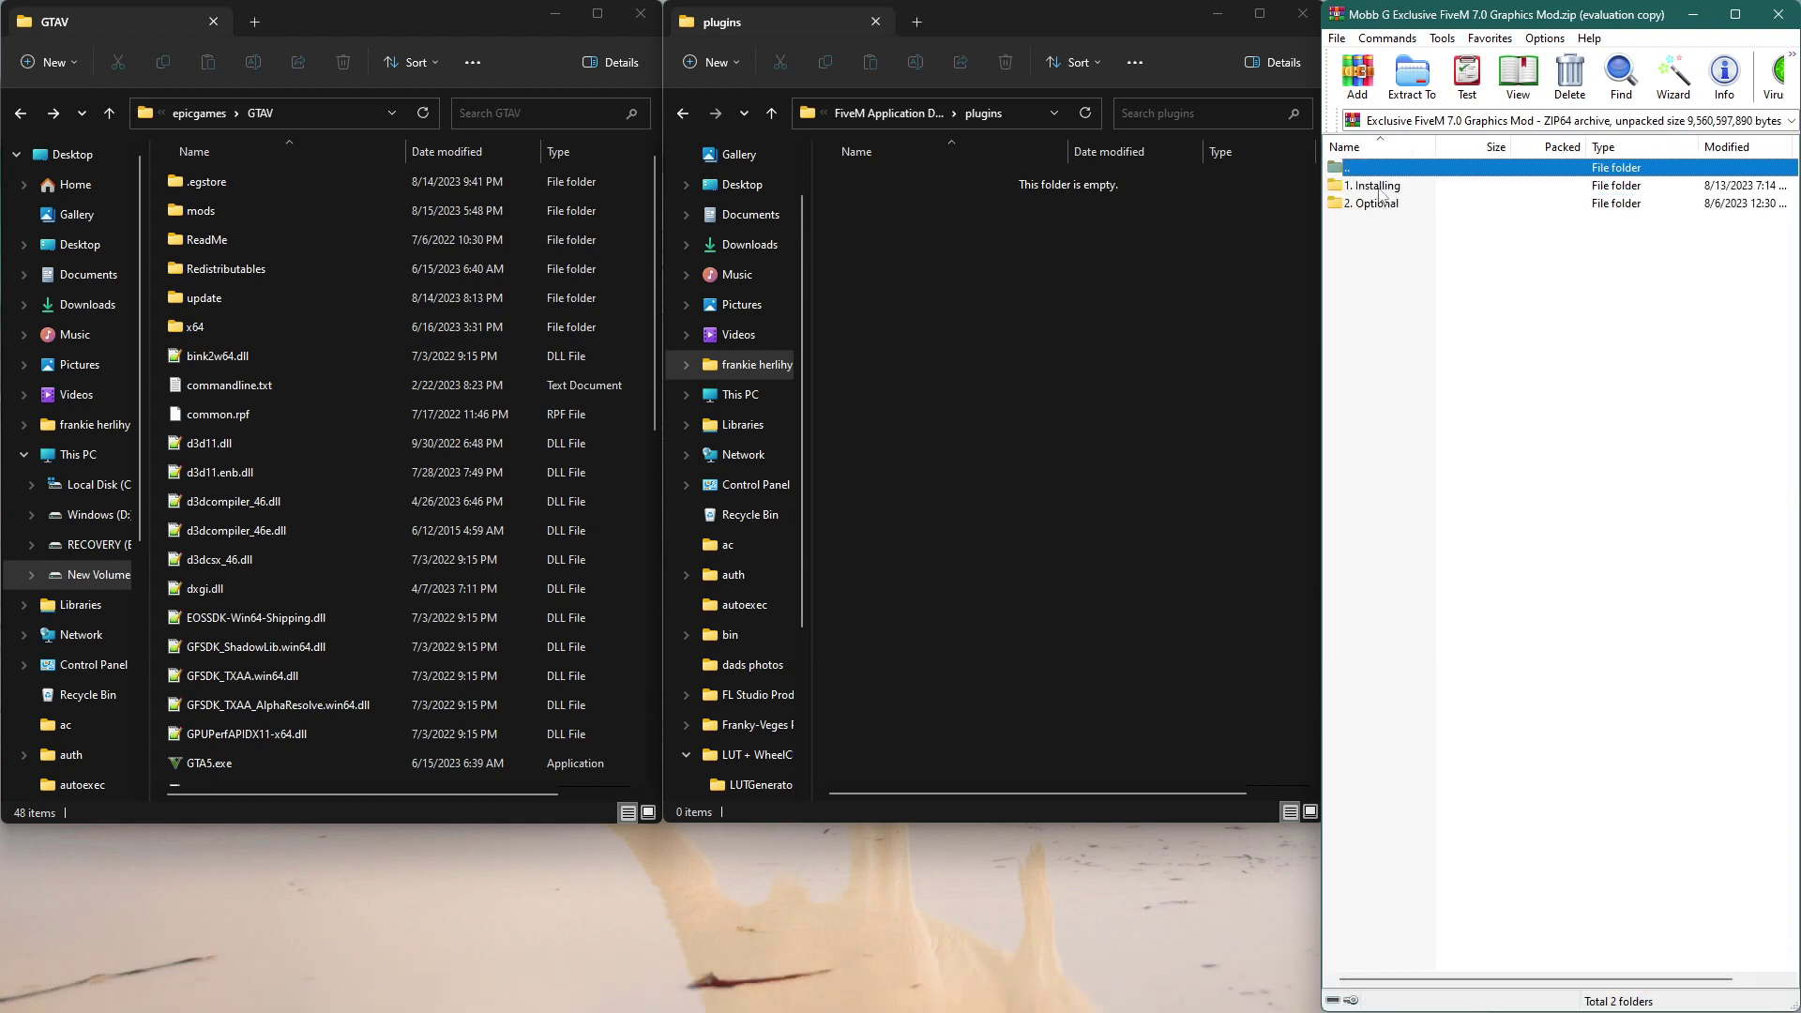
Extract Mobb G Exclusive 7.0.rpf from 1. Installing > 1. FiveM Mods into FiveM's mods folder
double_click(1378, 188)
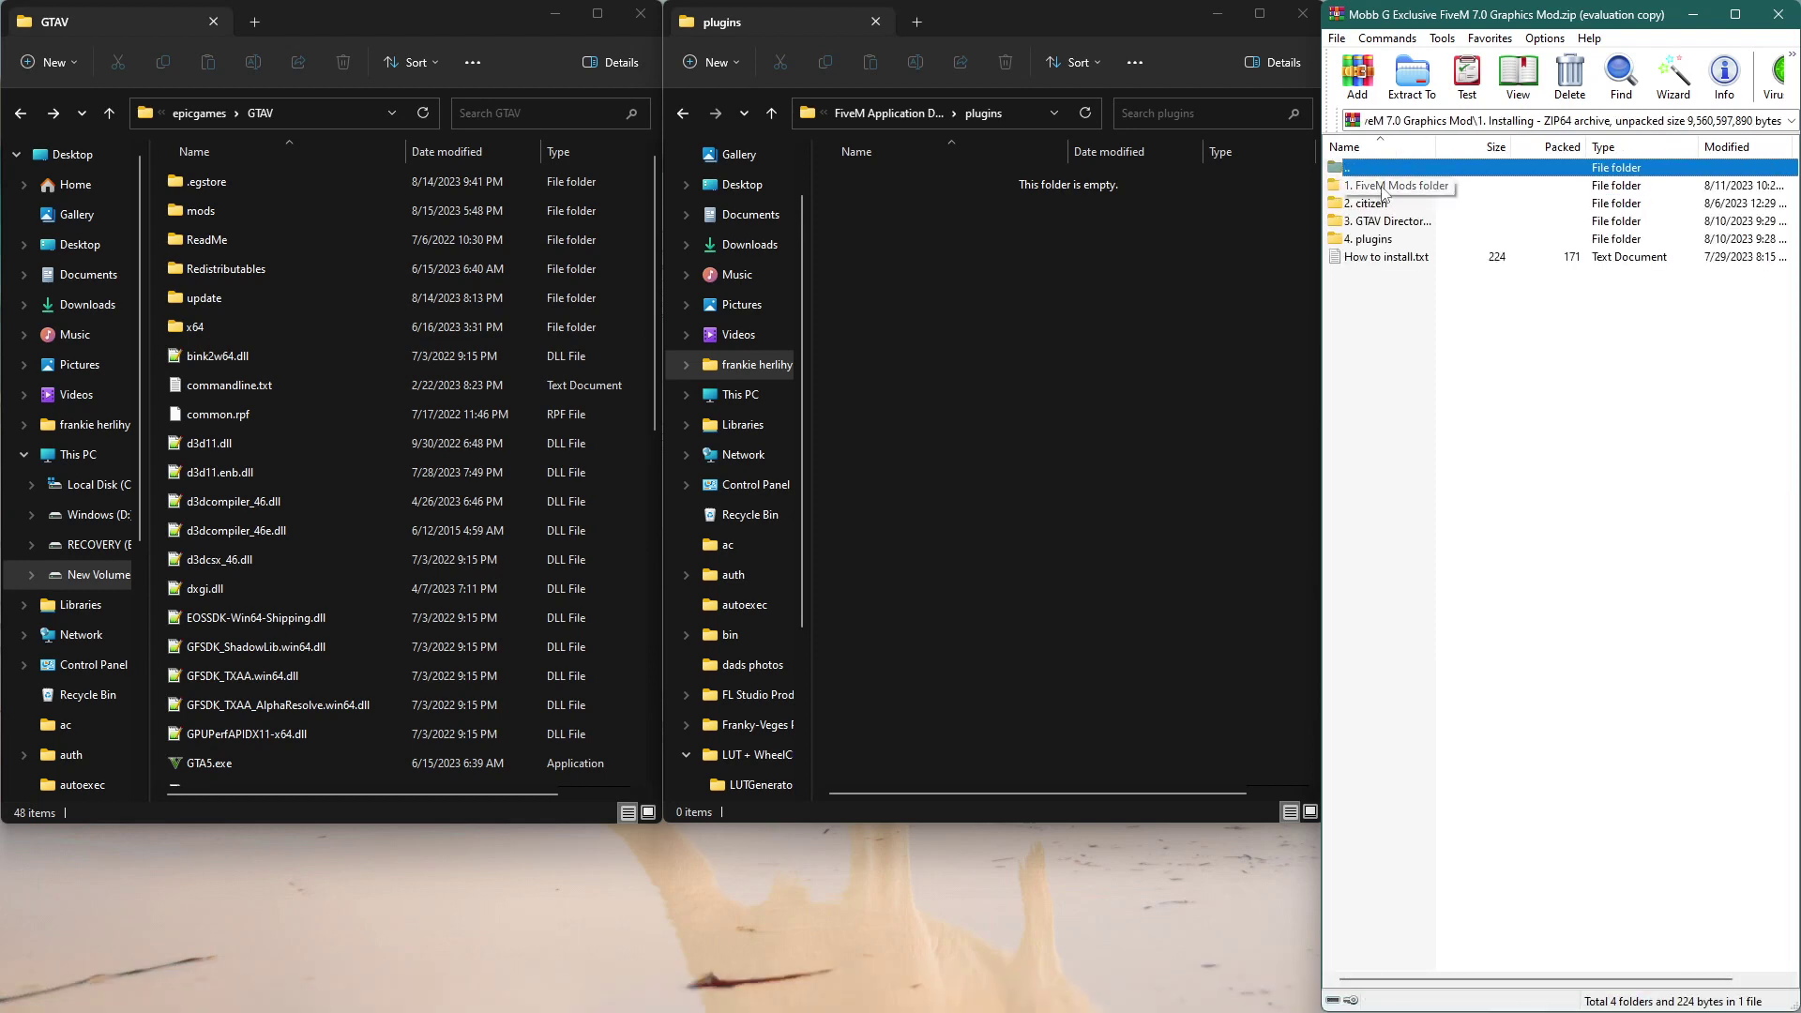
double_click(1379, 187)
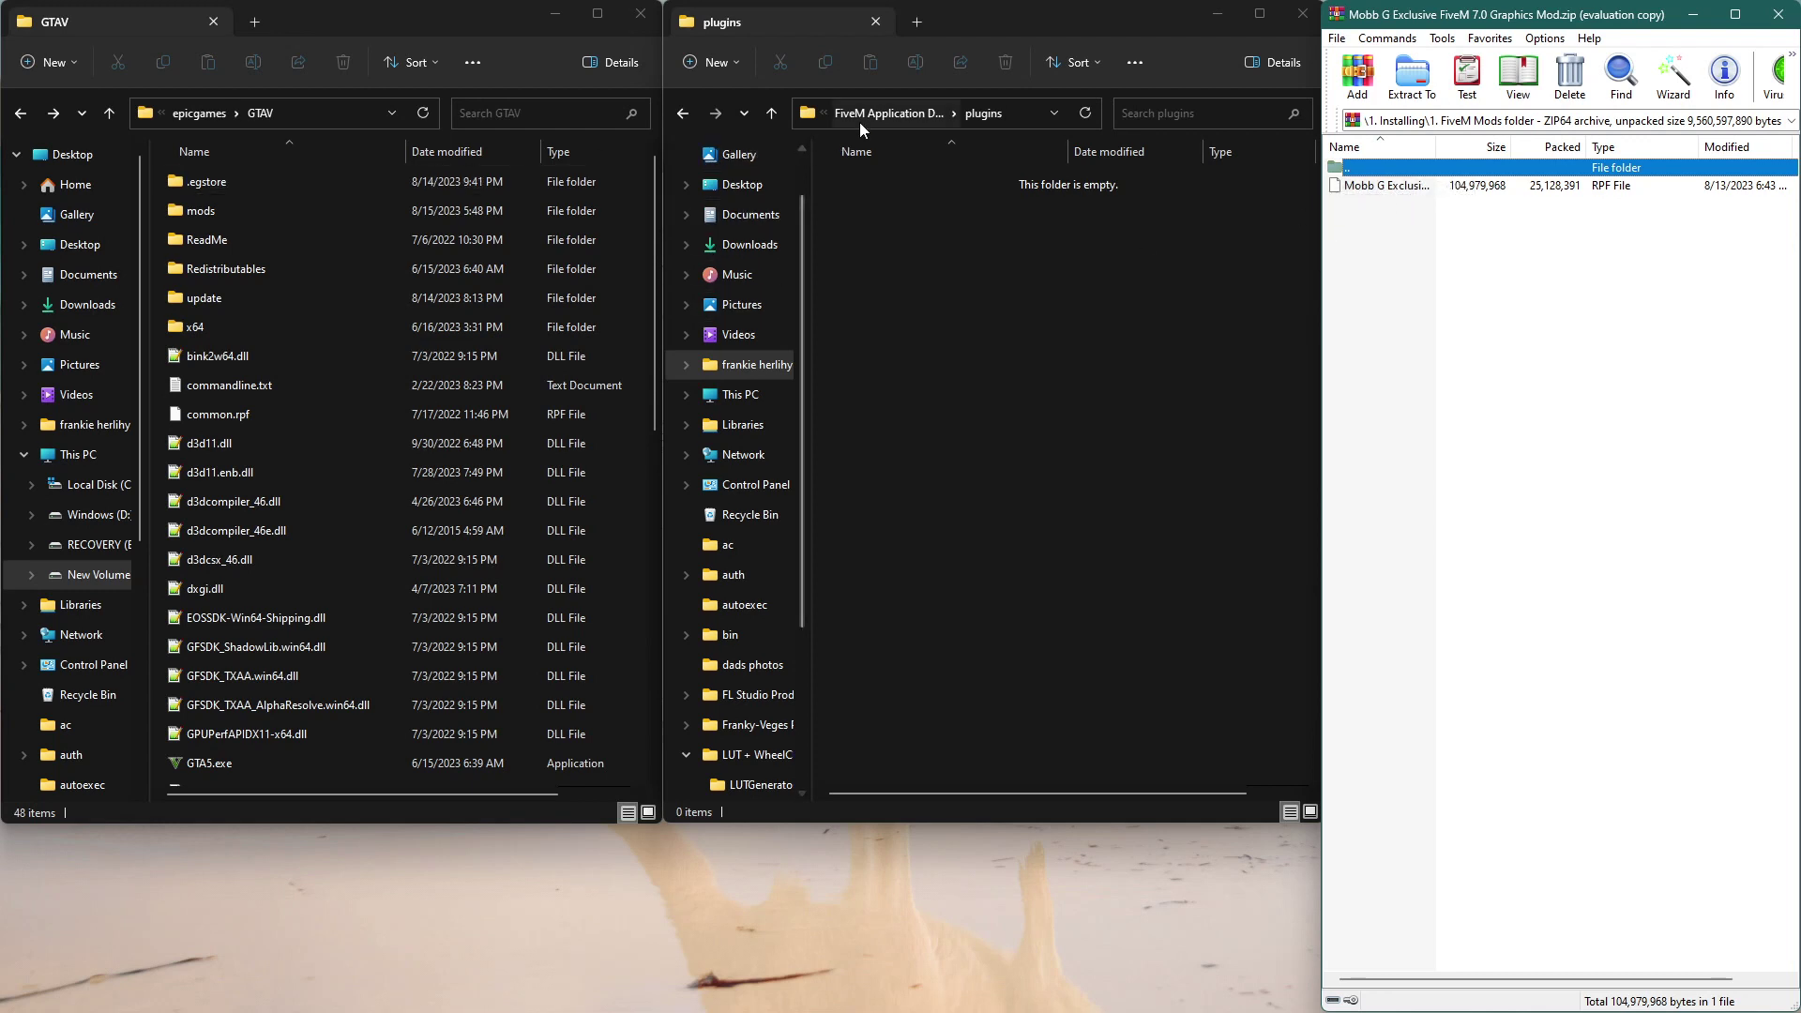
left_click(891, 115)
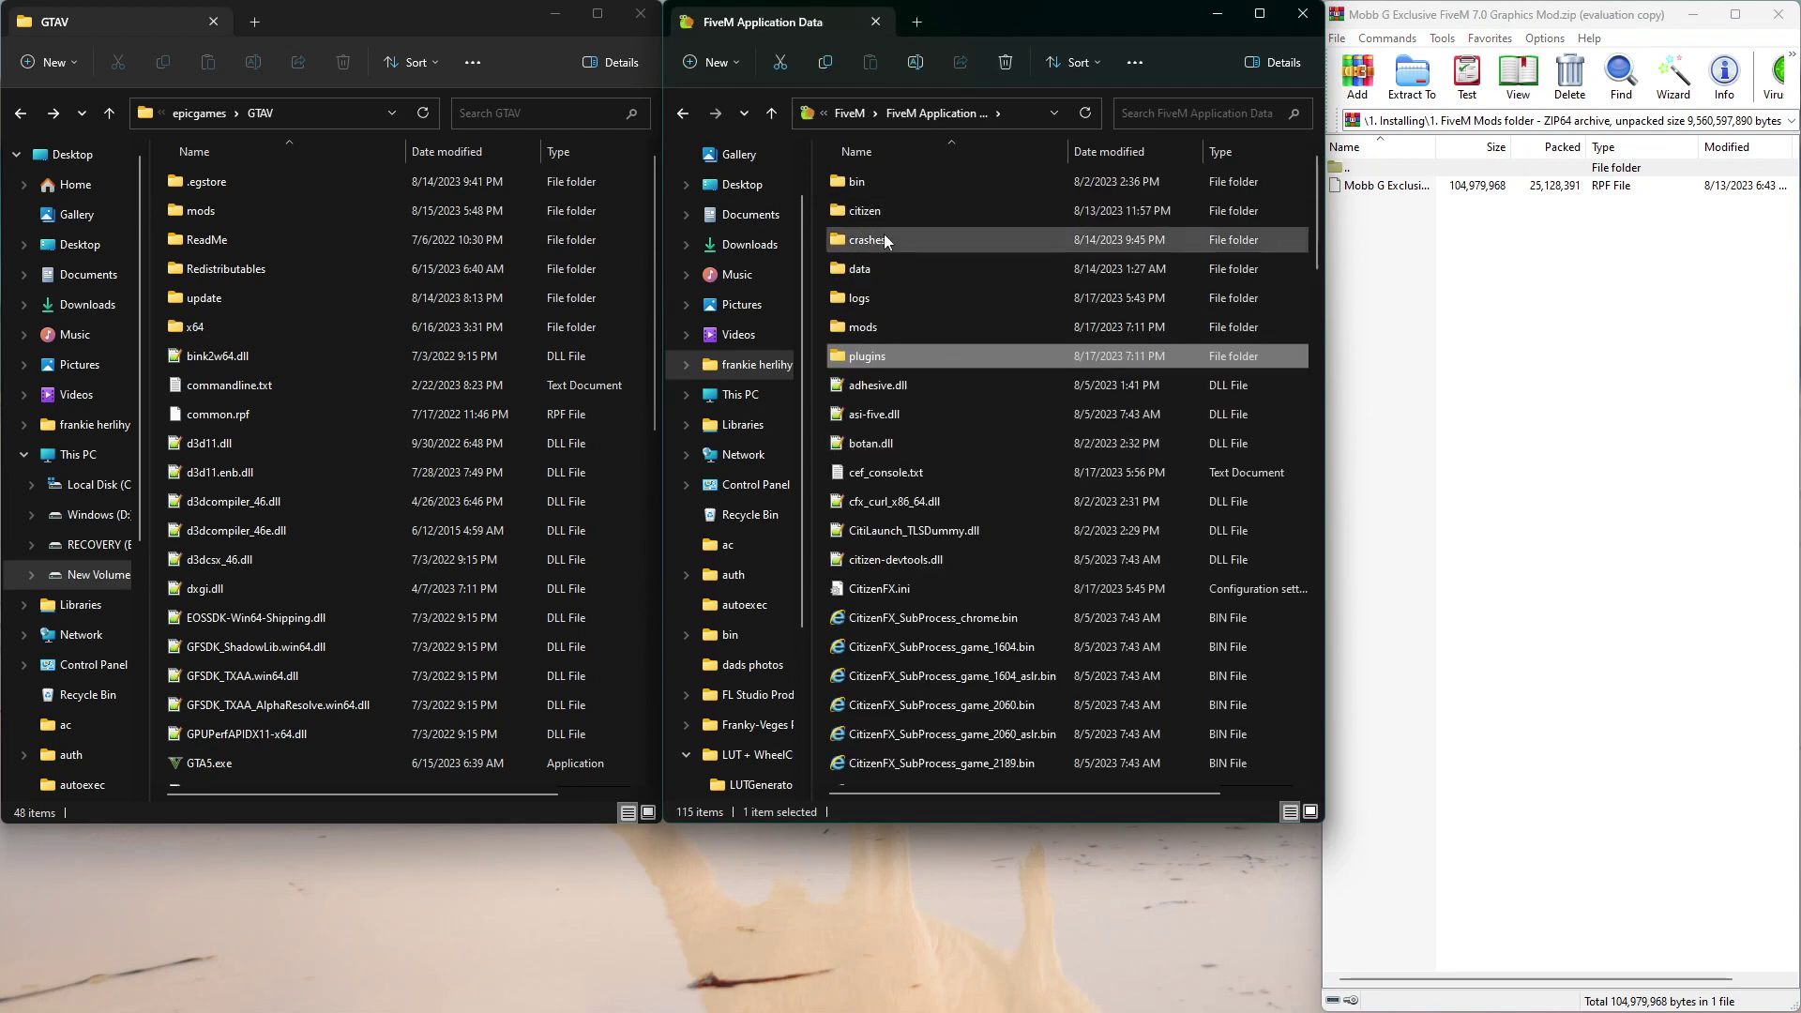
double_click(865, 328)
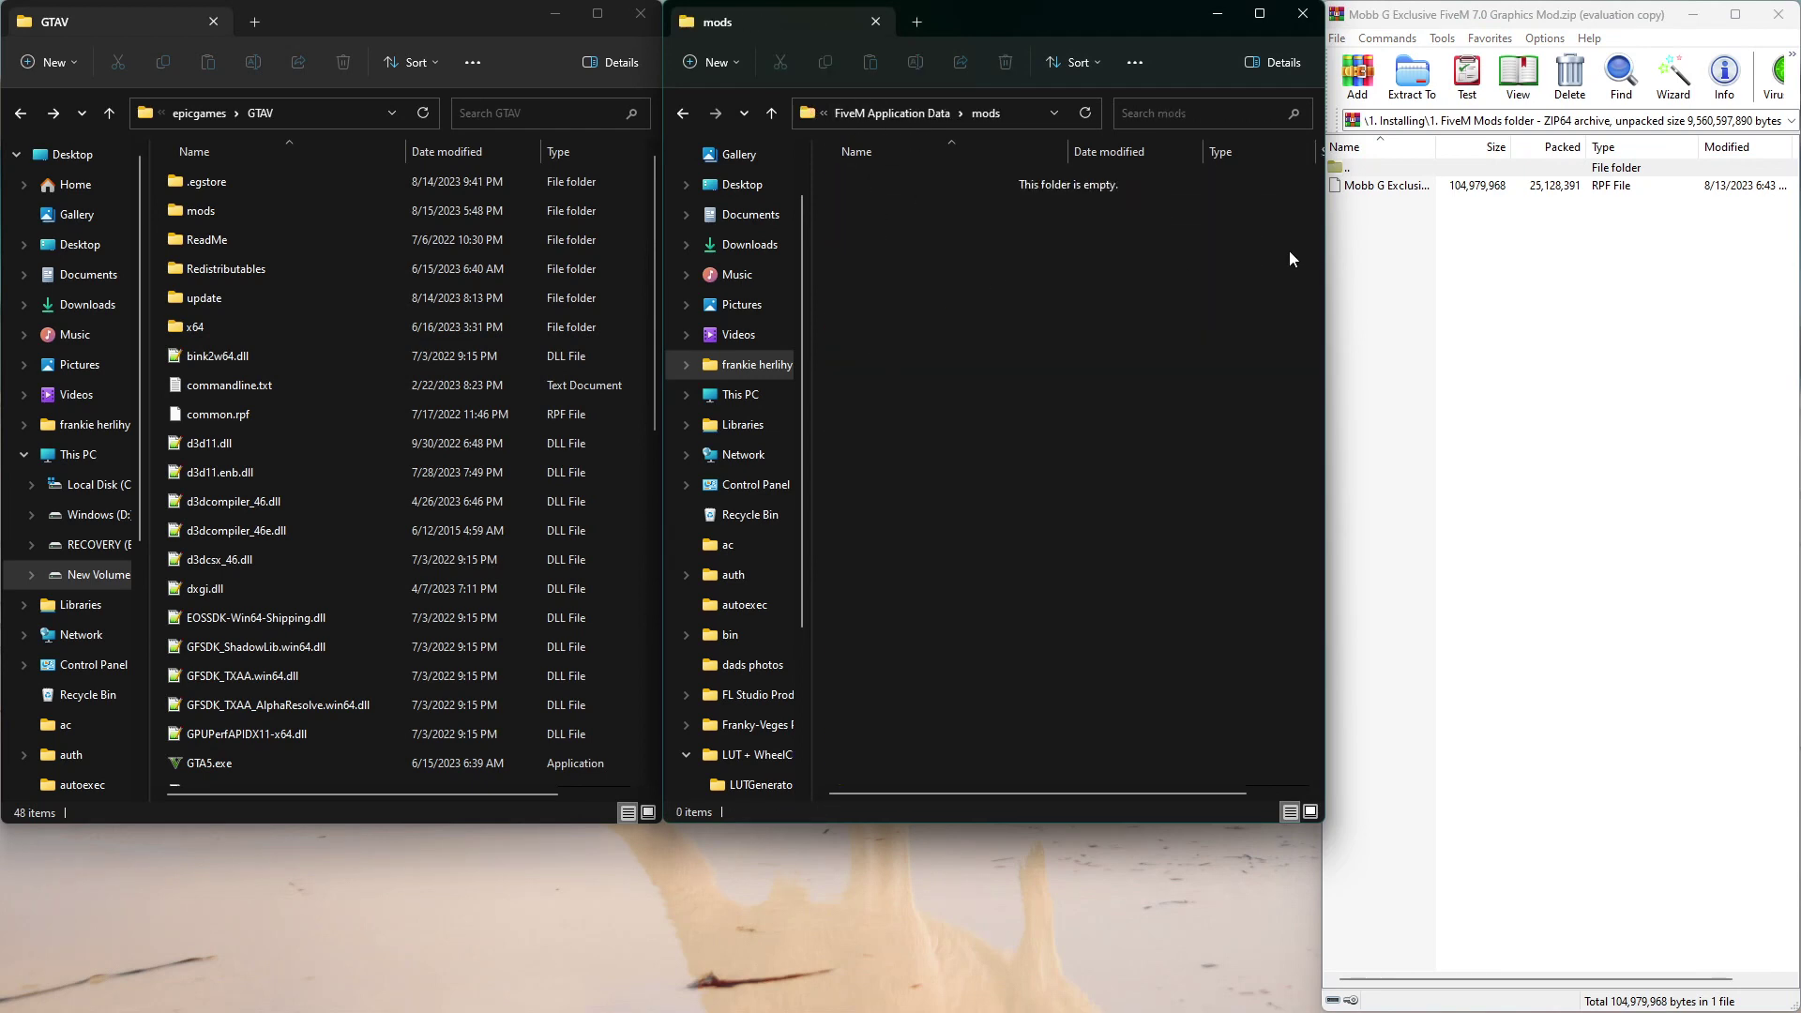
left_click(1378, 188)
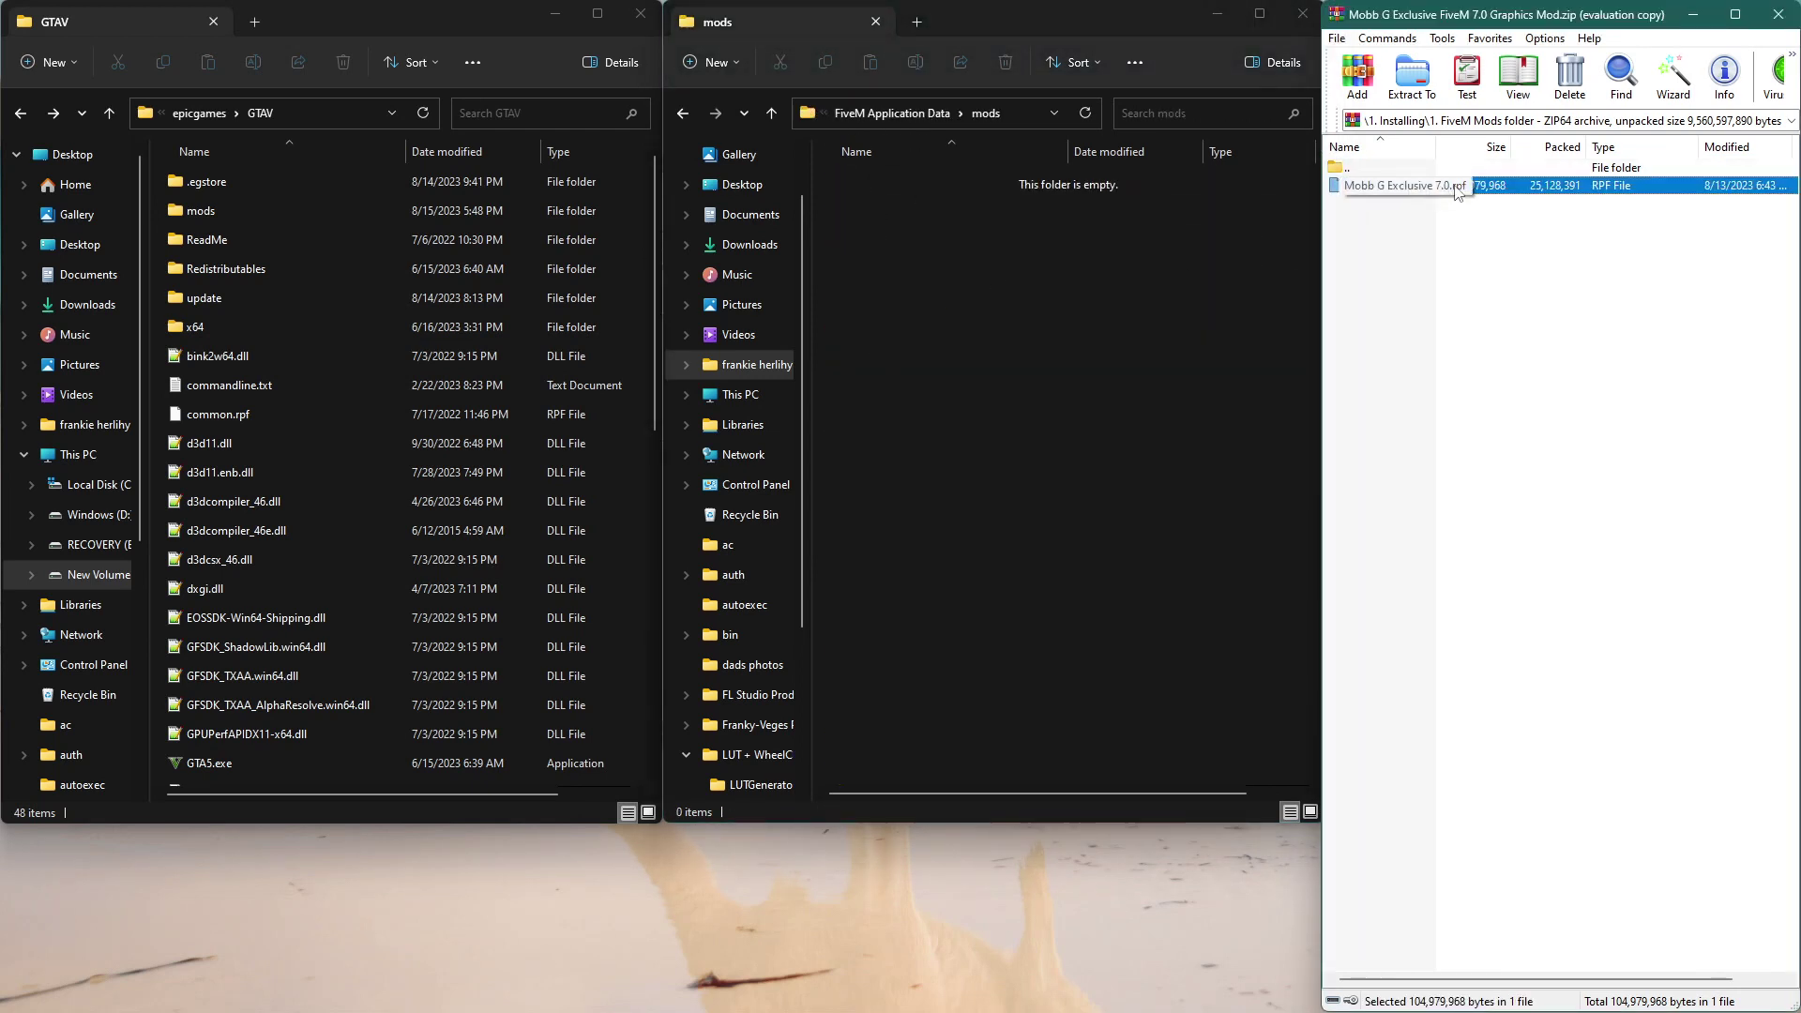
left_click_drag(1463, 185, 1451, 186)
left_click_drag(998, 217, 998, 217)
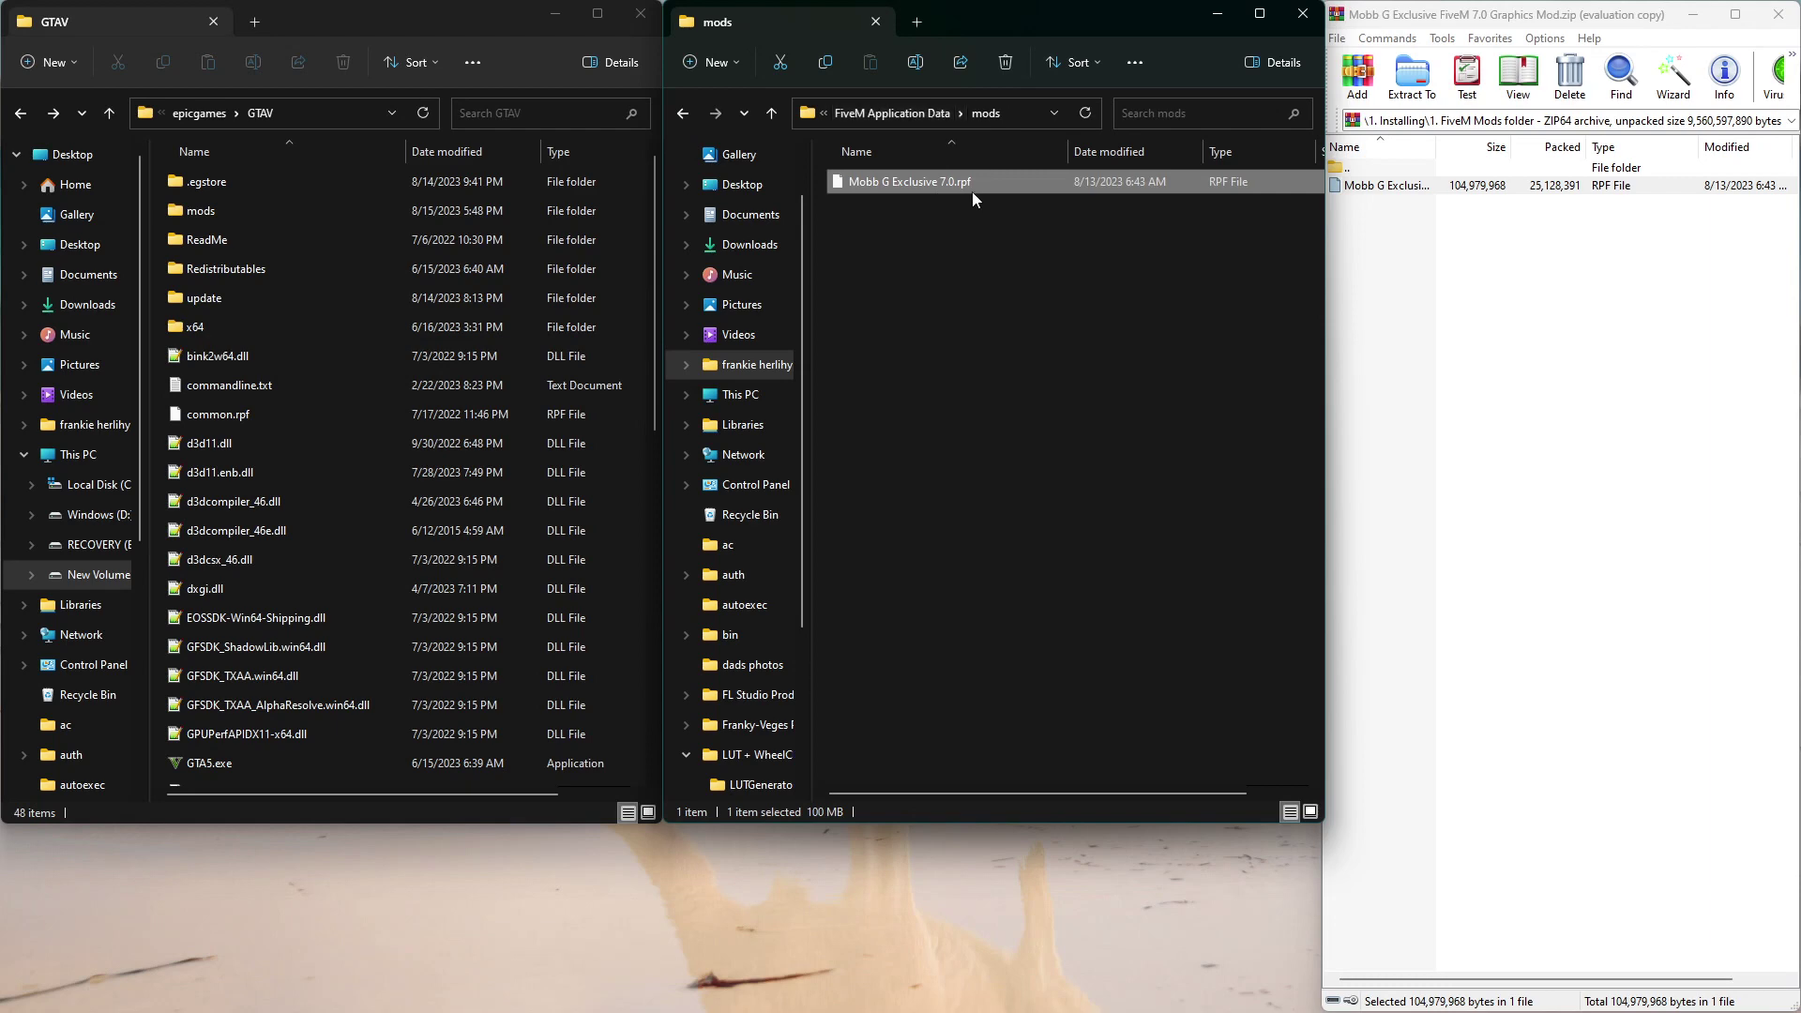
left_click(891, 112)
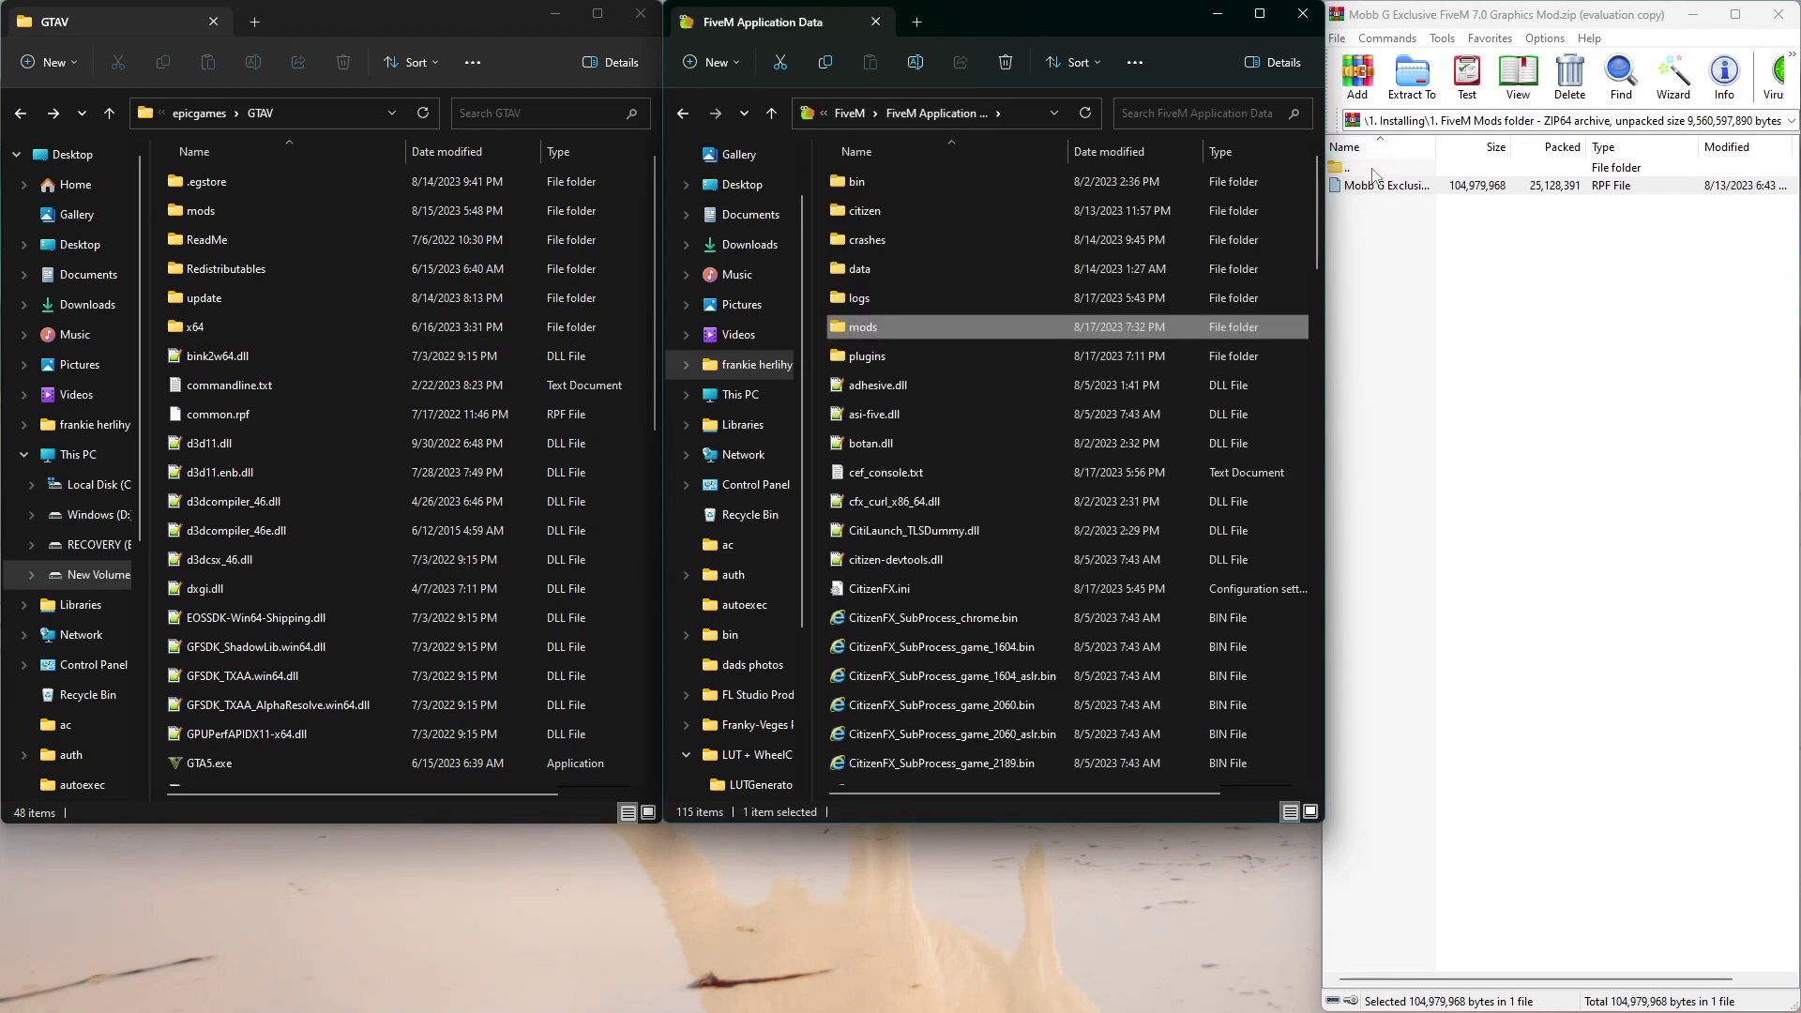
Open the archive's 2. citizen\common\data folder in WinRAR
double_click(1373, 172)
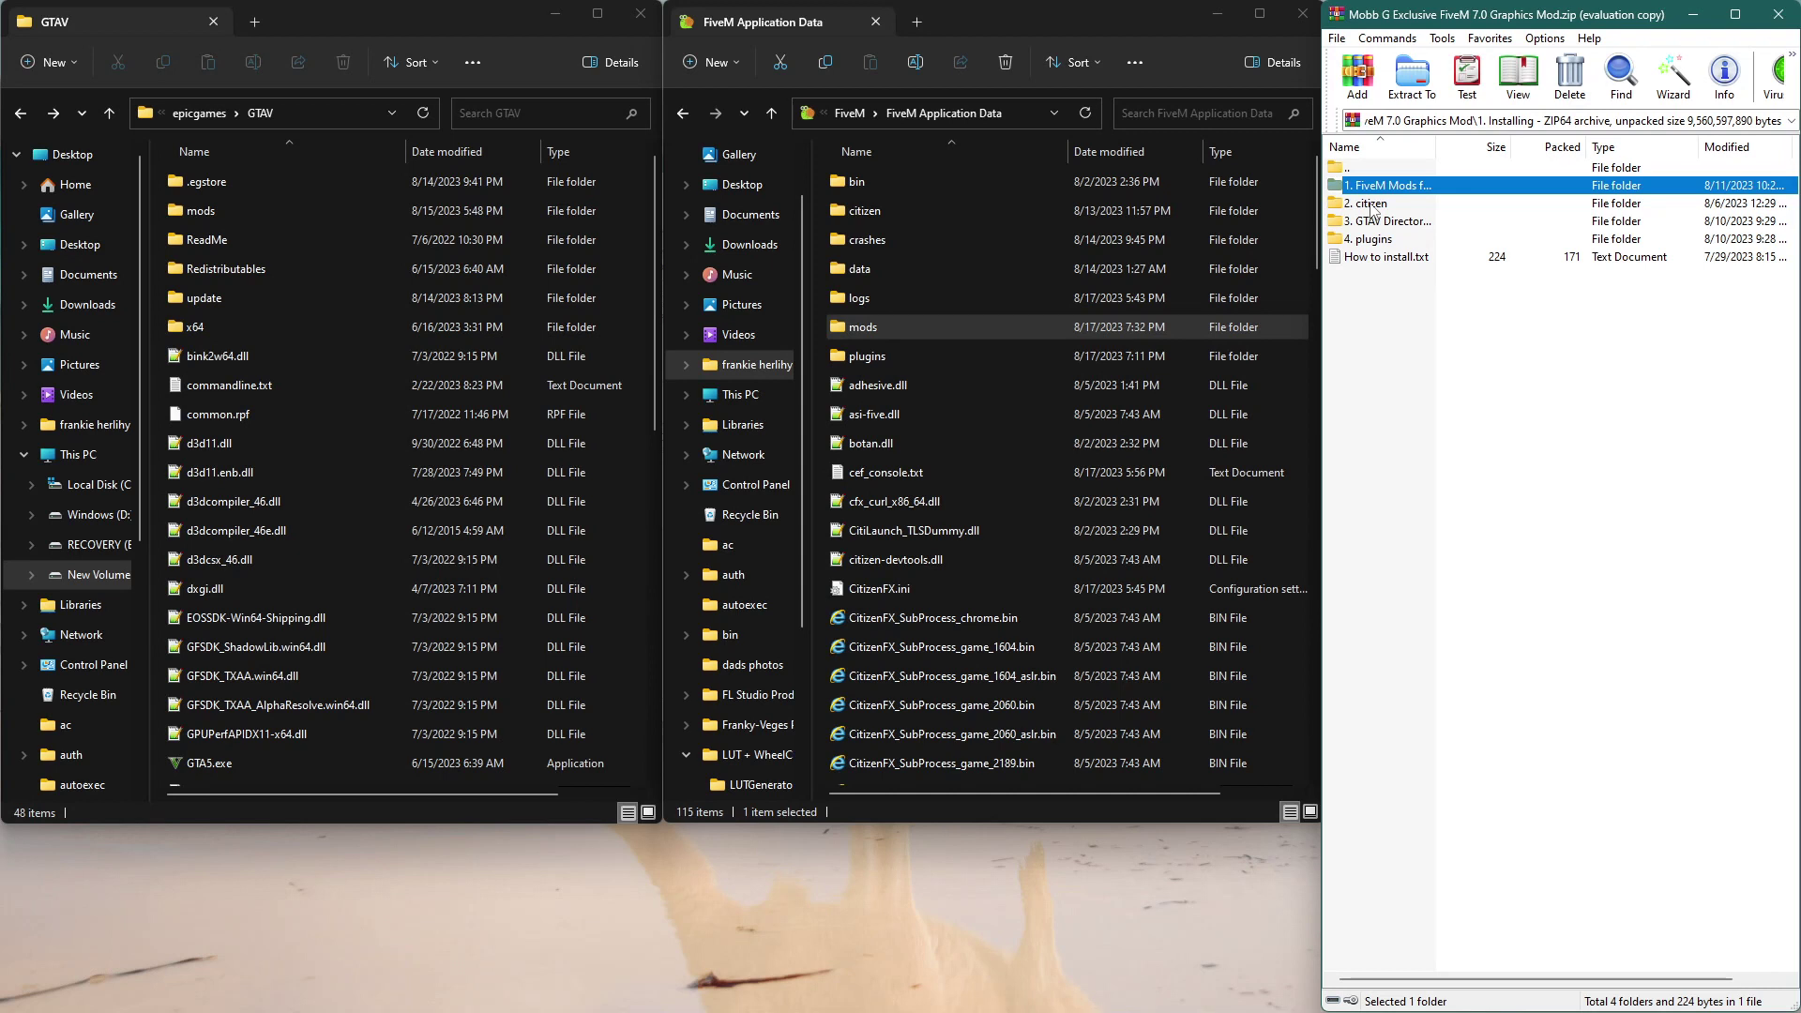
double_click(1371, 204)
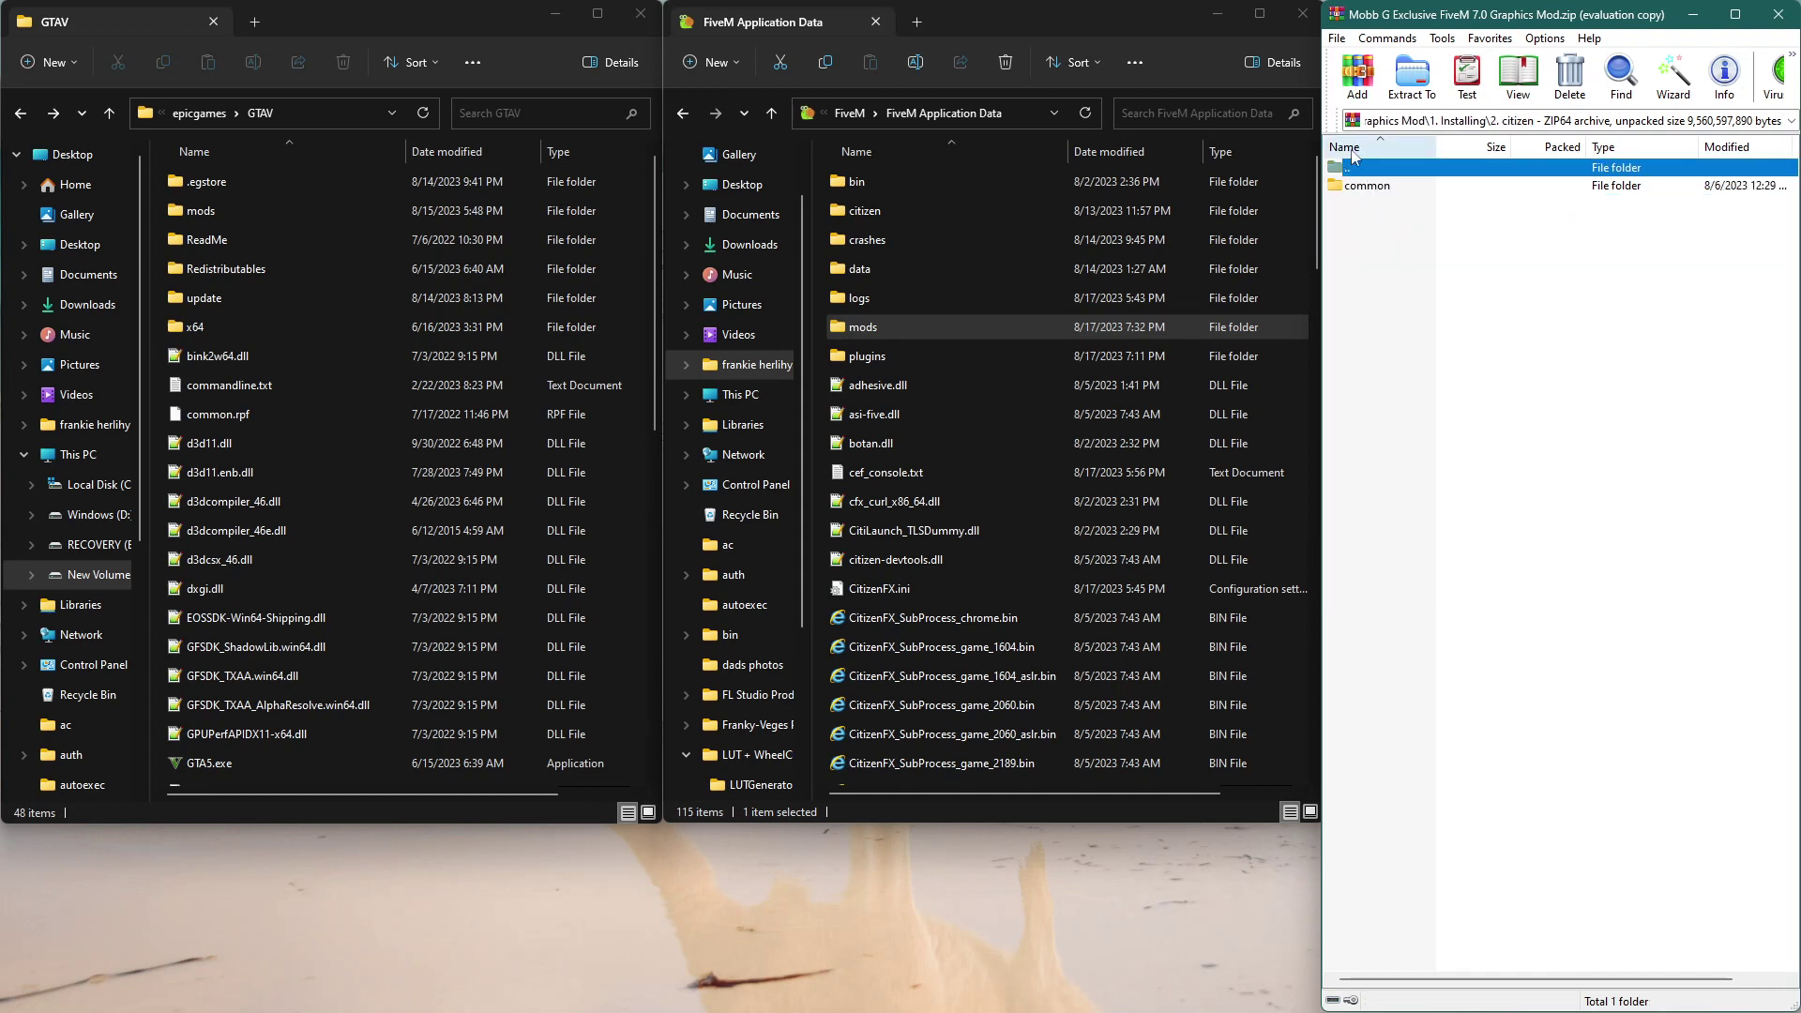
double_click(1368, 185)
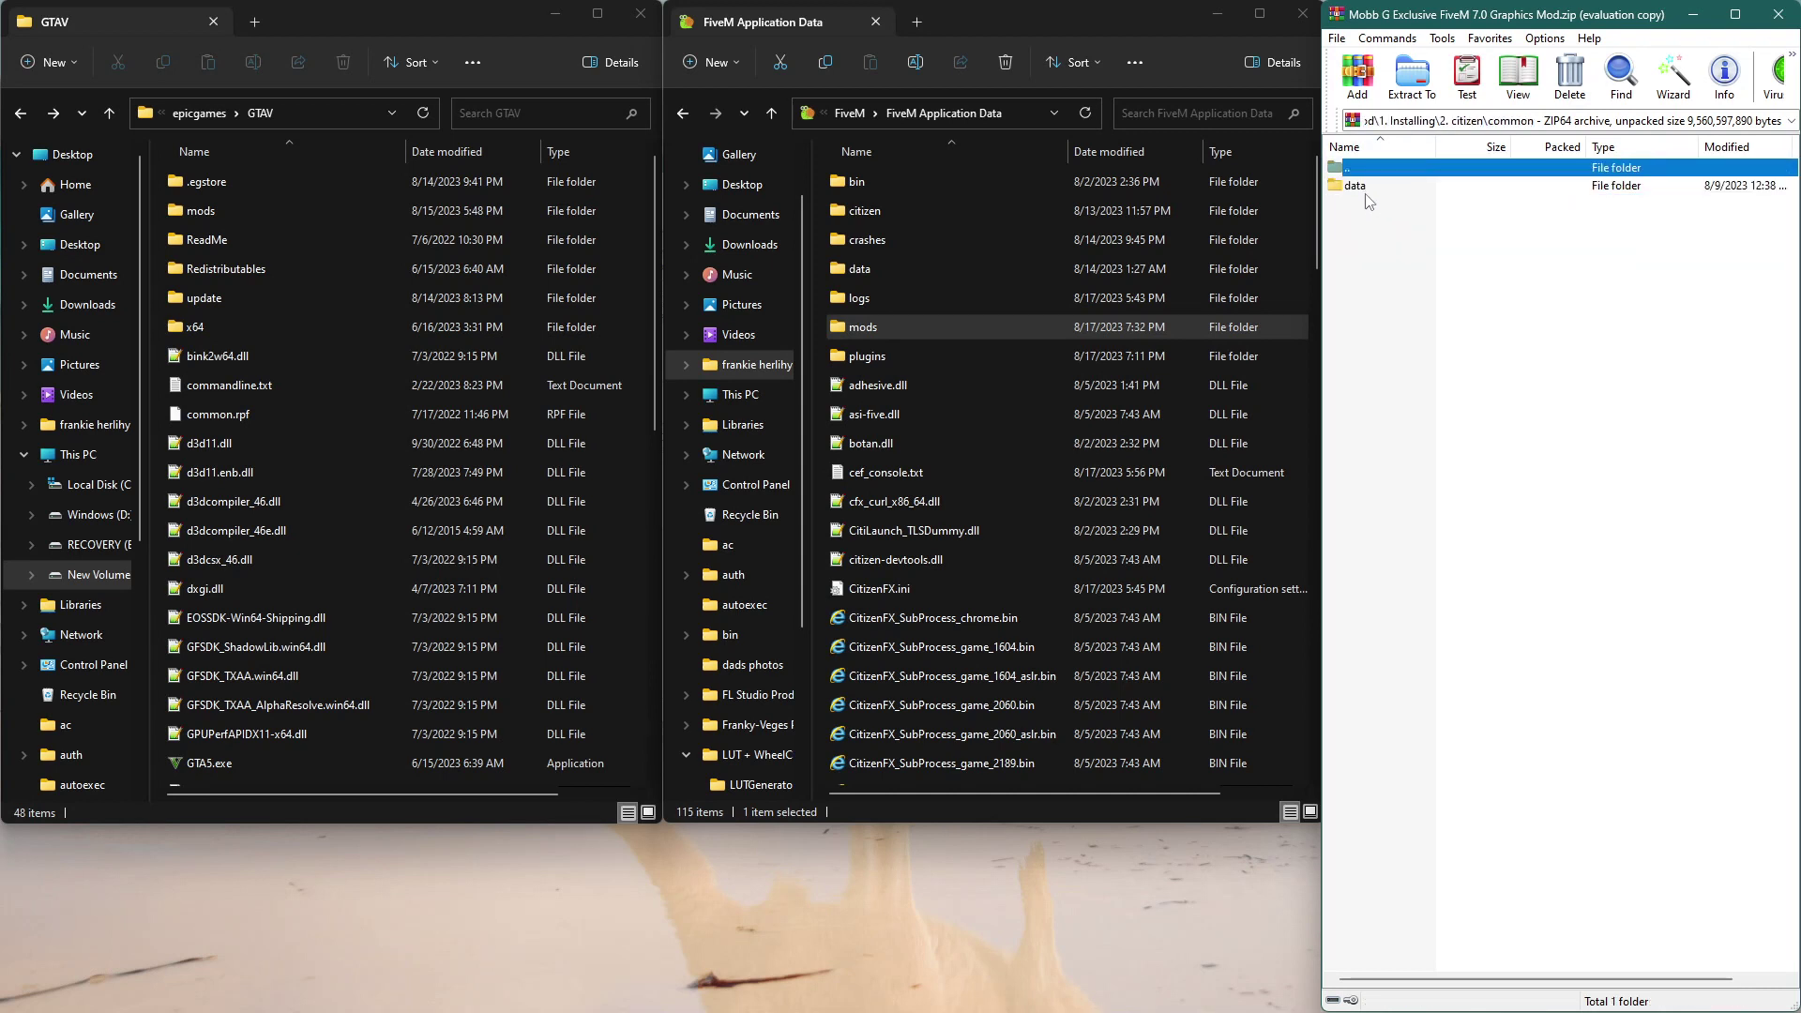
double_click(1362, 187)
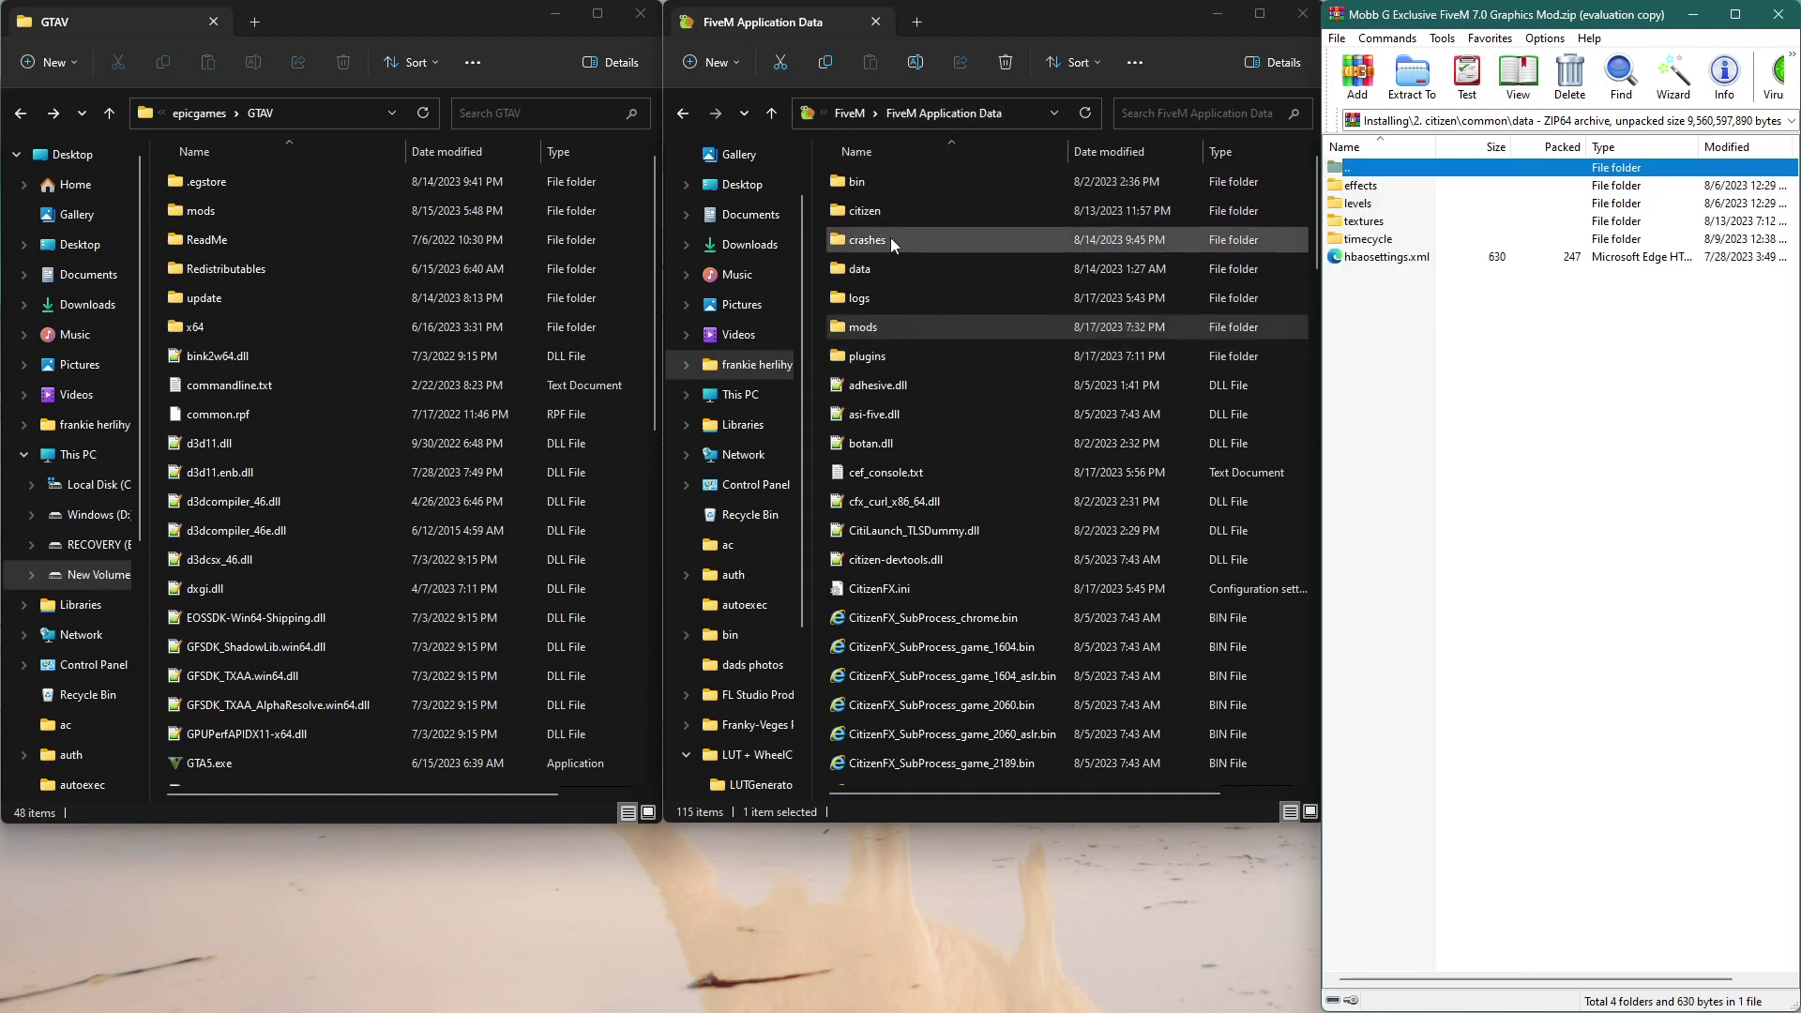
Copy all data items into FiveM's citizen\common\data folder, replacing the existing files
double_click(867, 210)
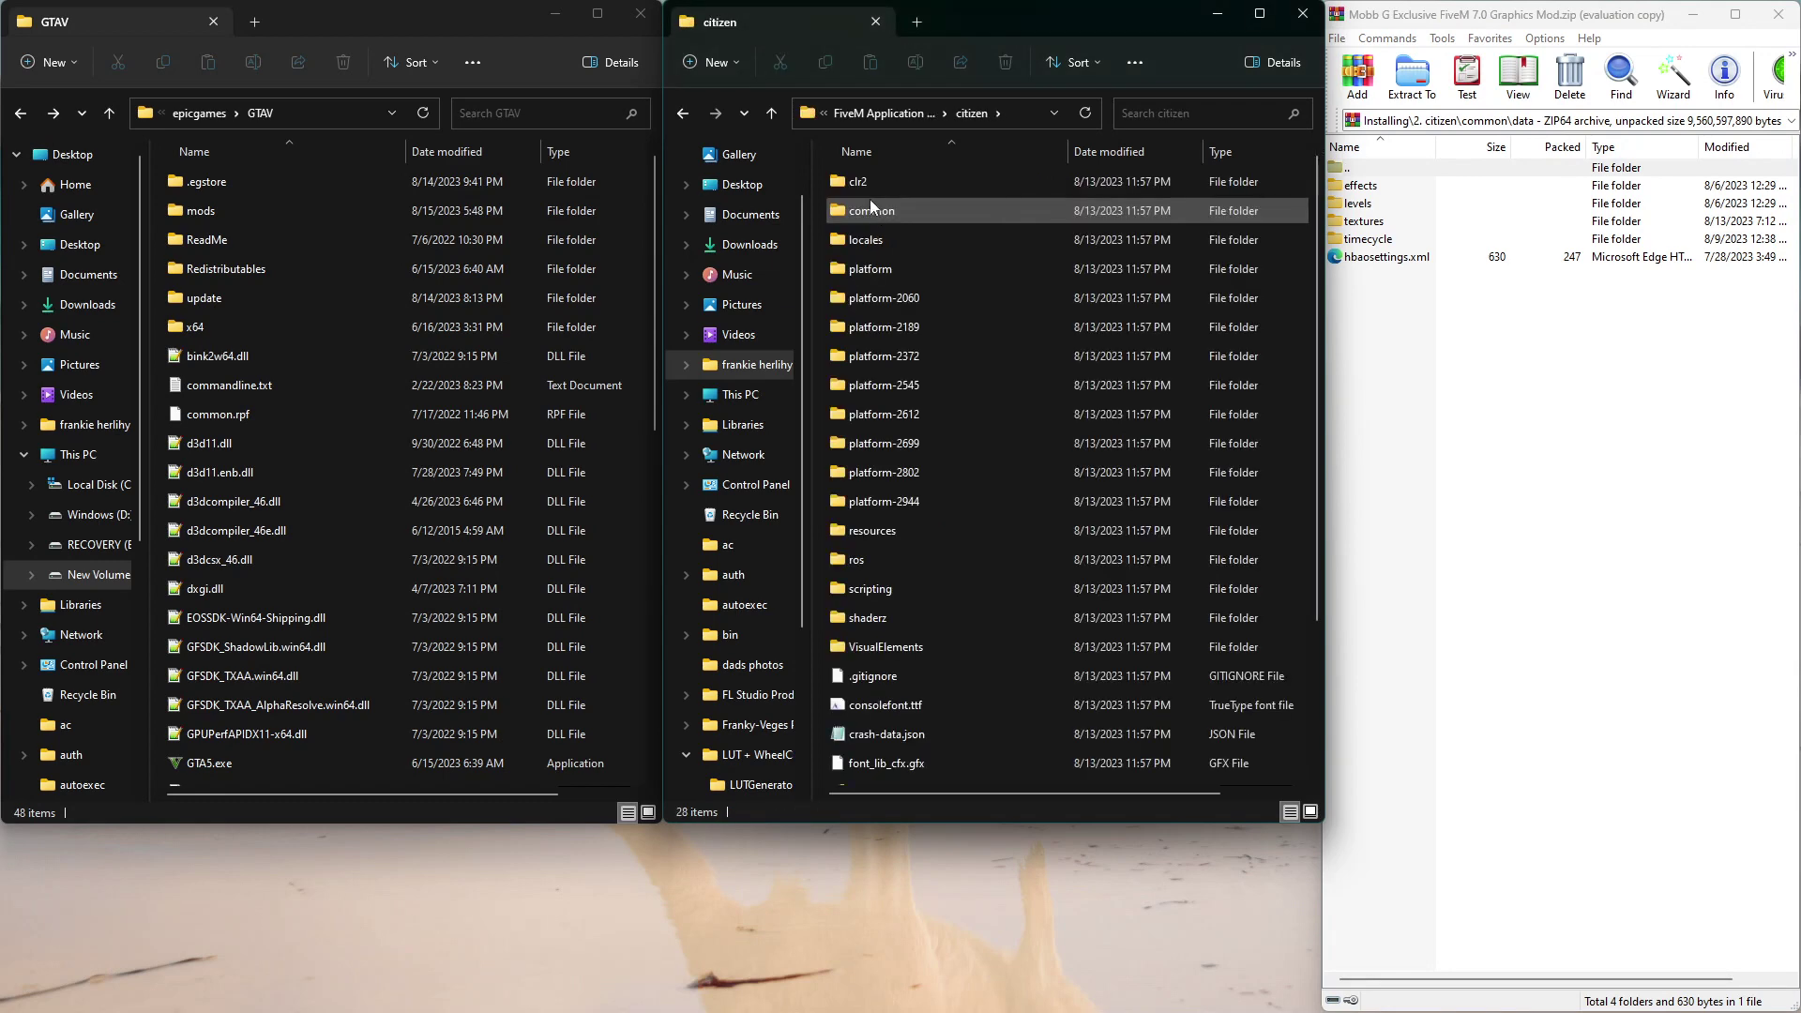
left_click(869, 215)
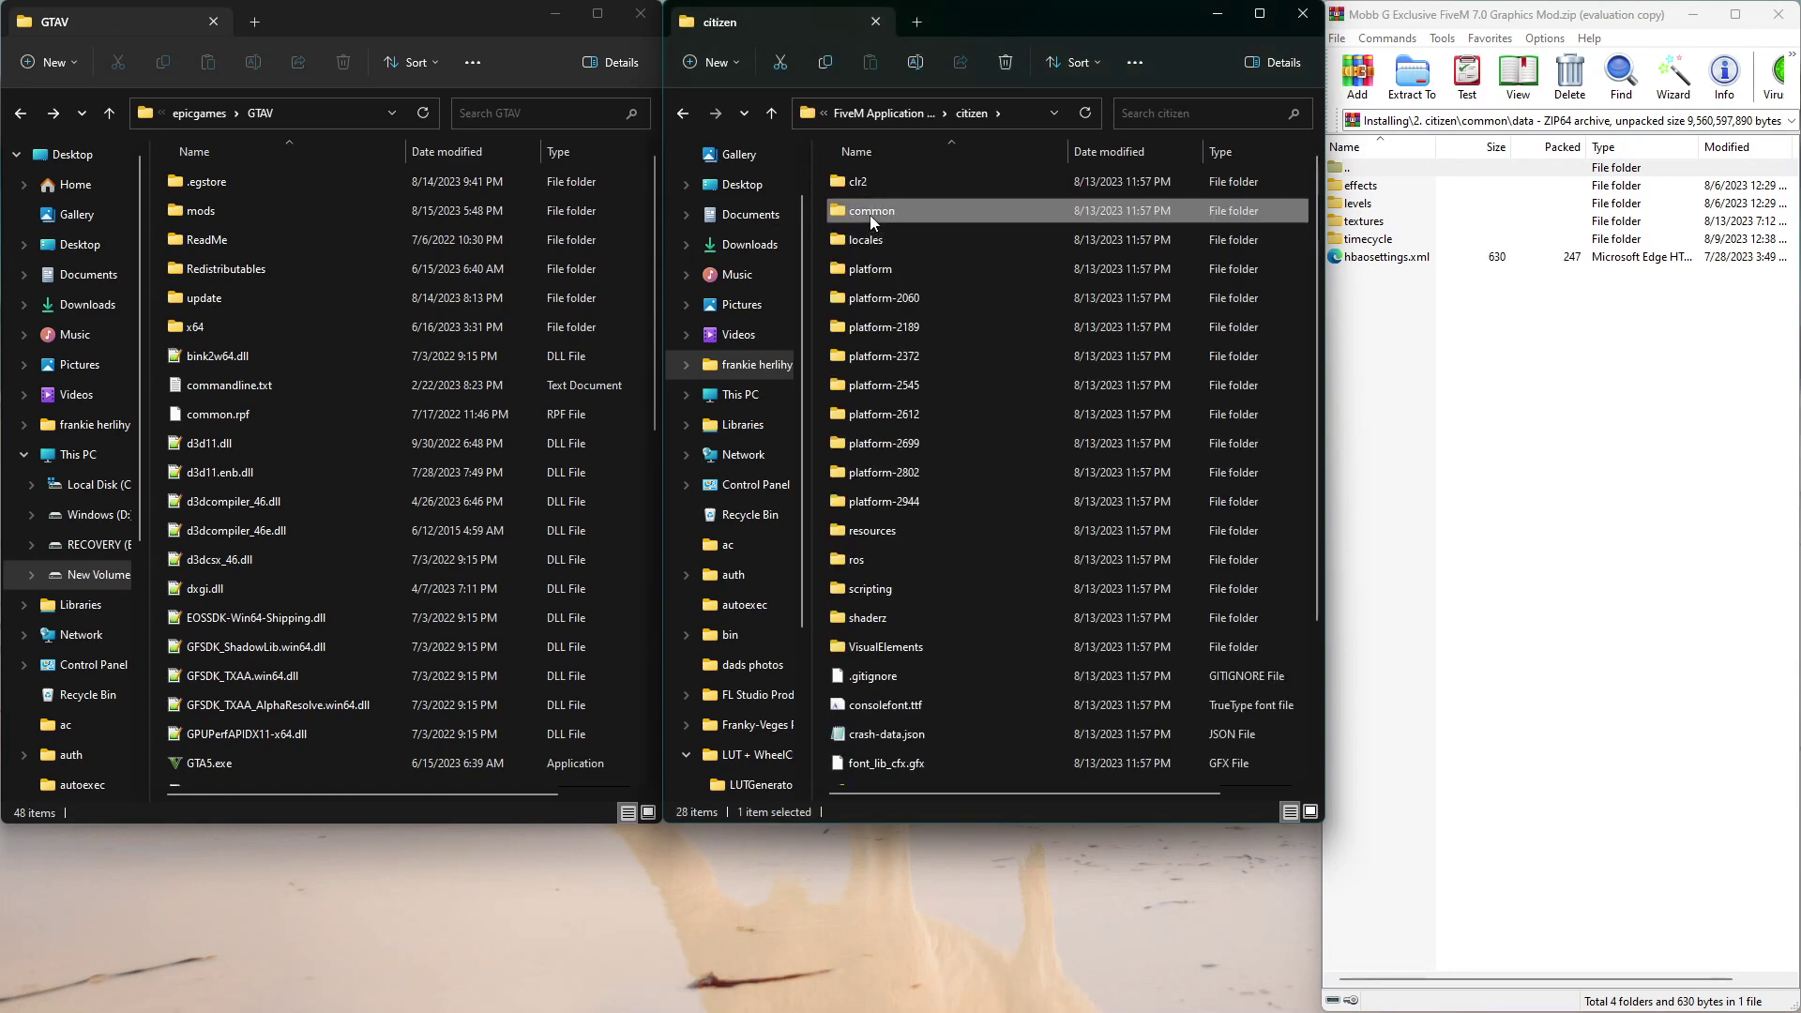
double_click(869, 215)
double_click(868, 184)
left_click(1421, 342)
left_click_drag(1421, 343, 1227, 533)
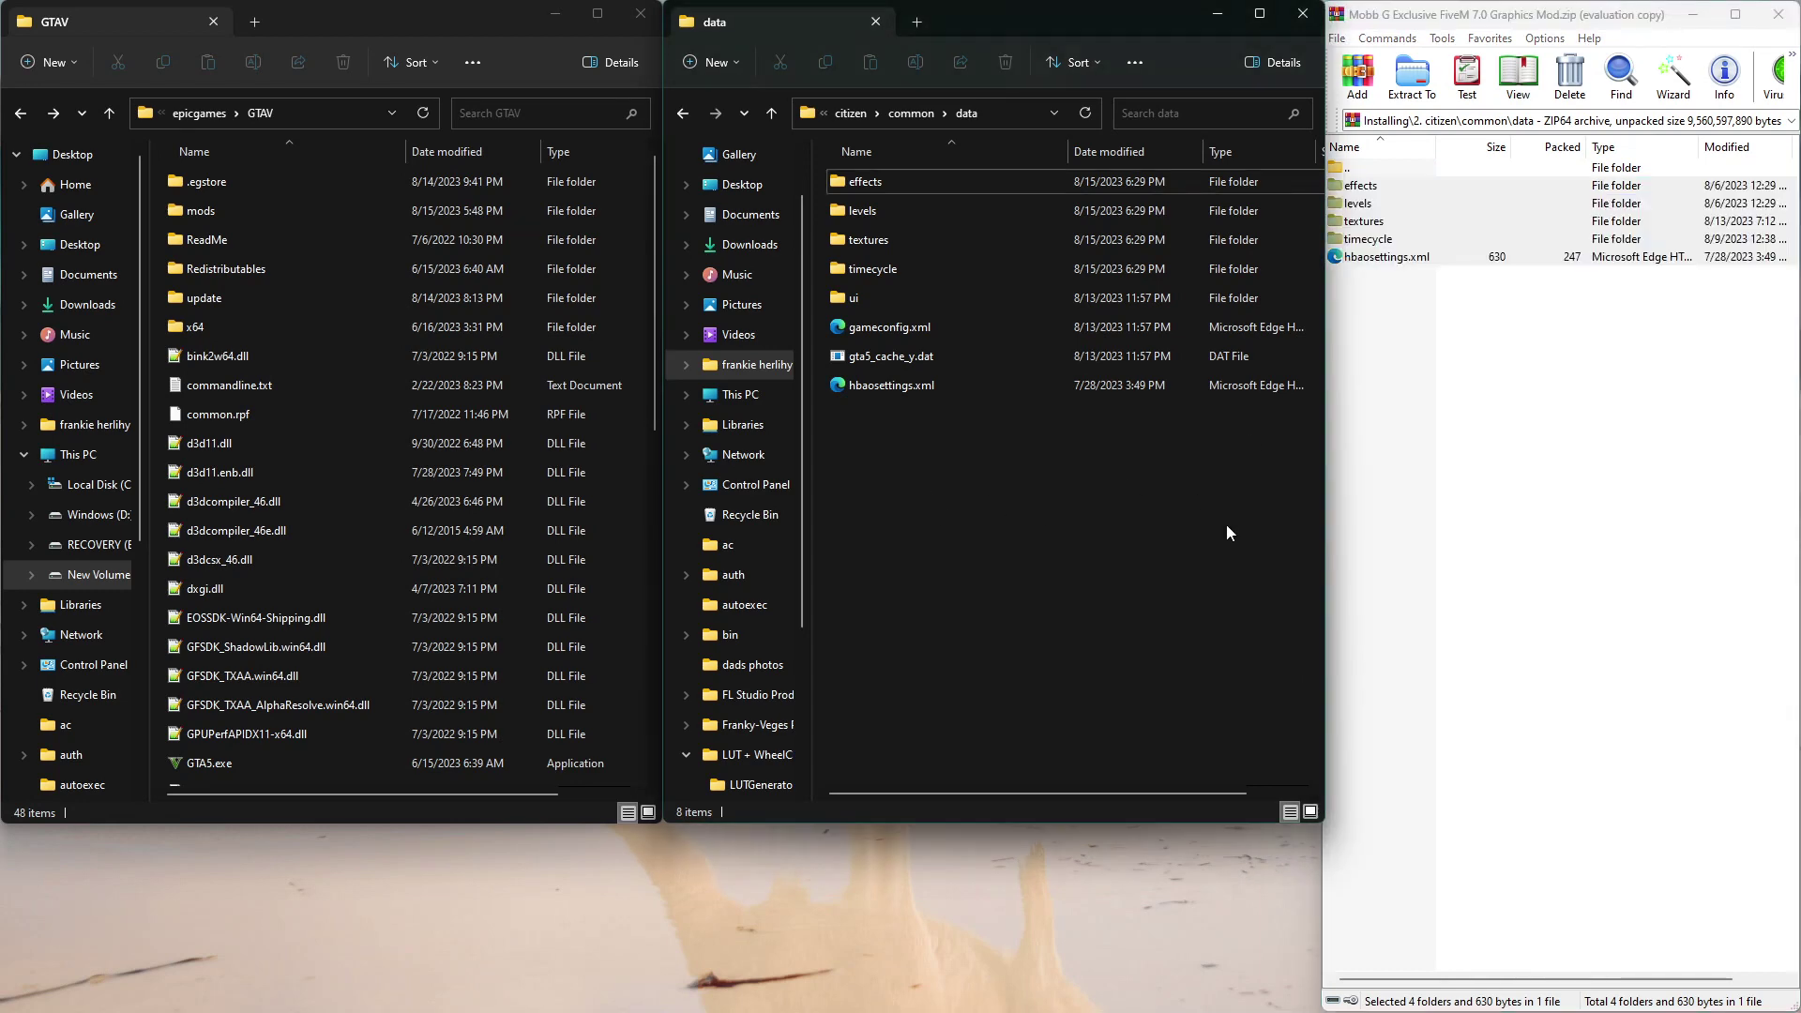
left_click(450, 362)
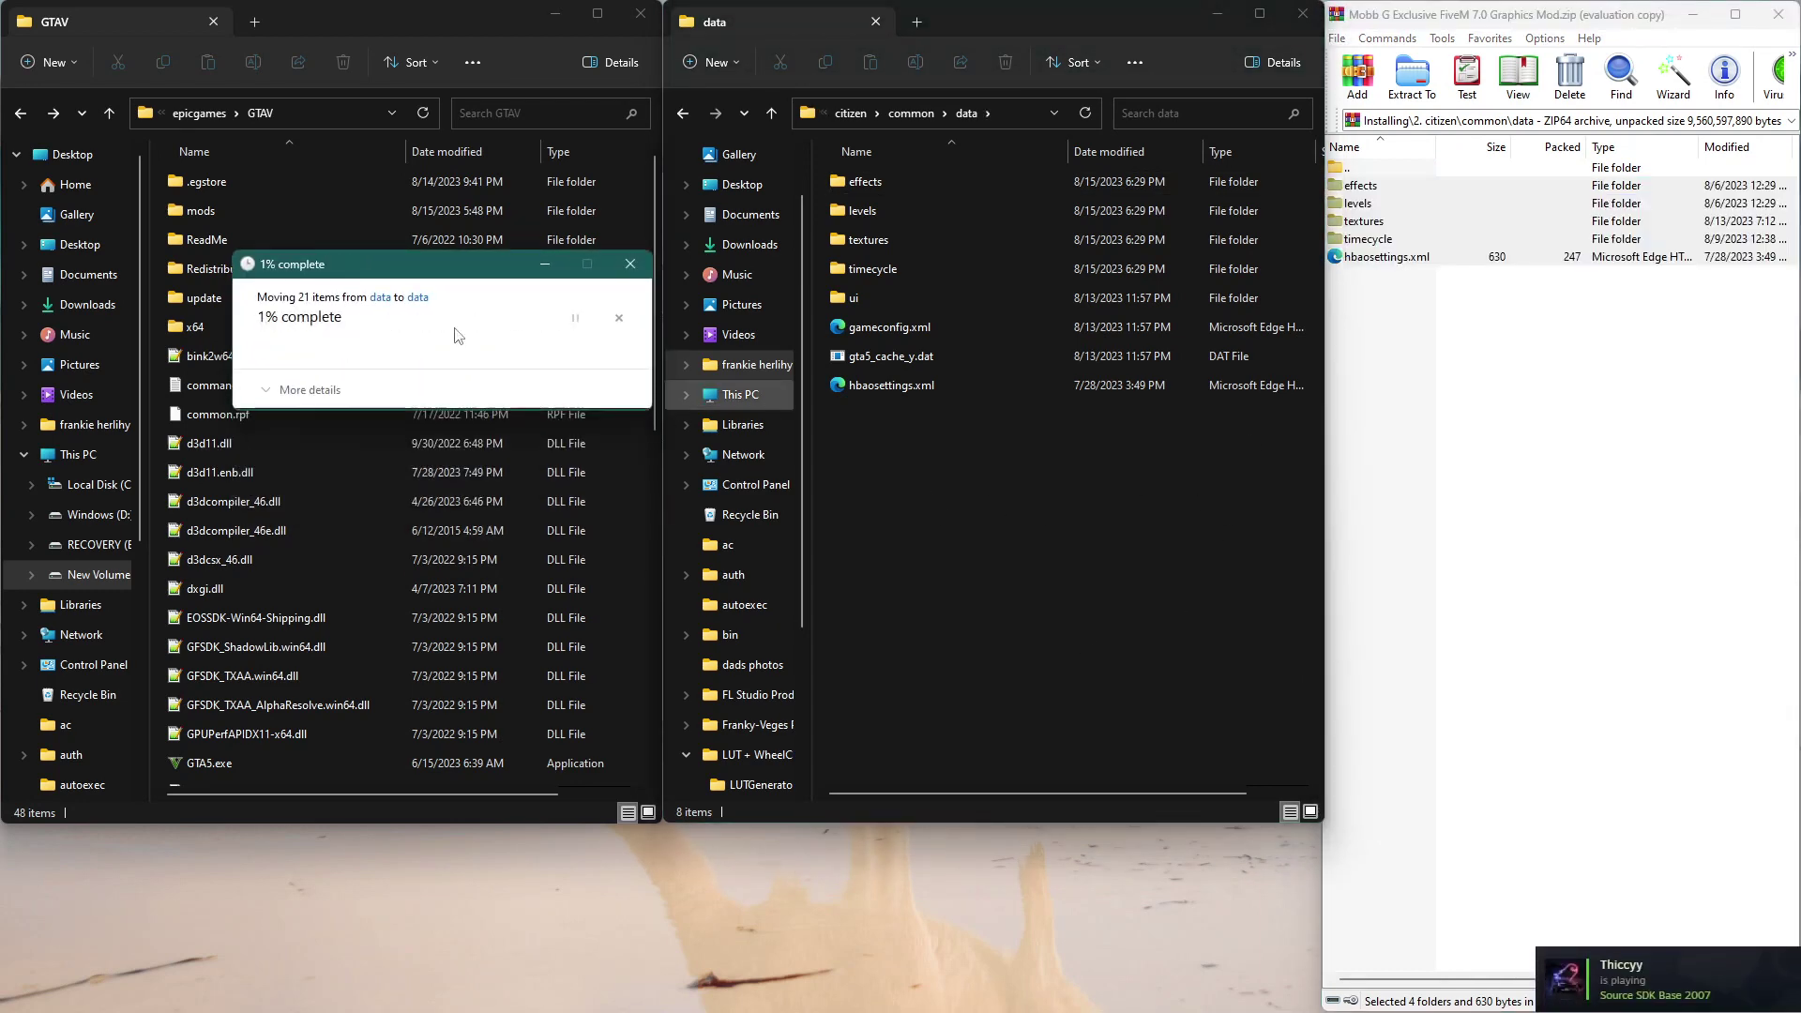
Return Explorer to FiveM Application Data and the archive to the 2. citizen level
left_click(688, 114)
left_click(687, 114)
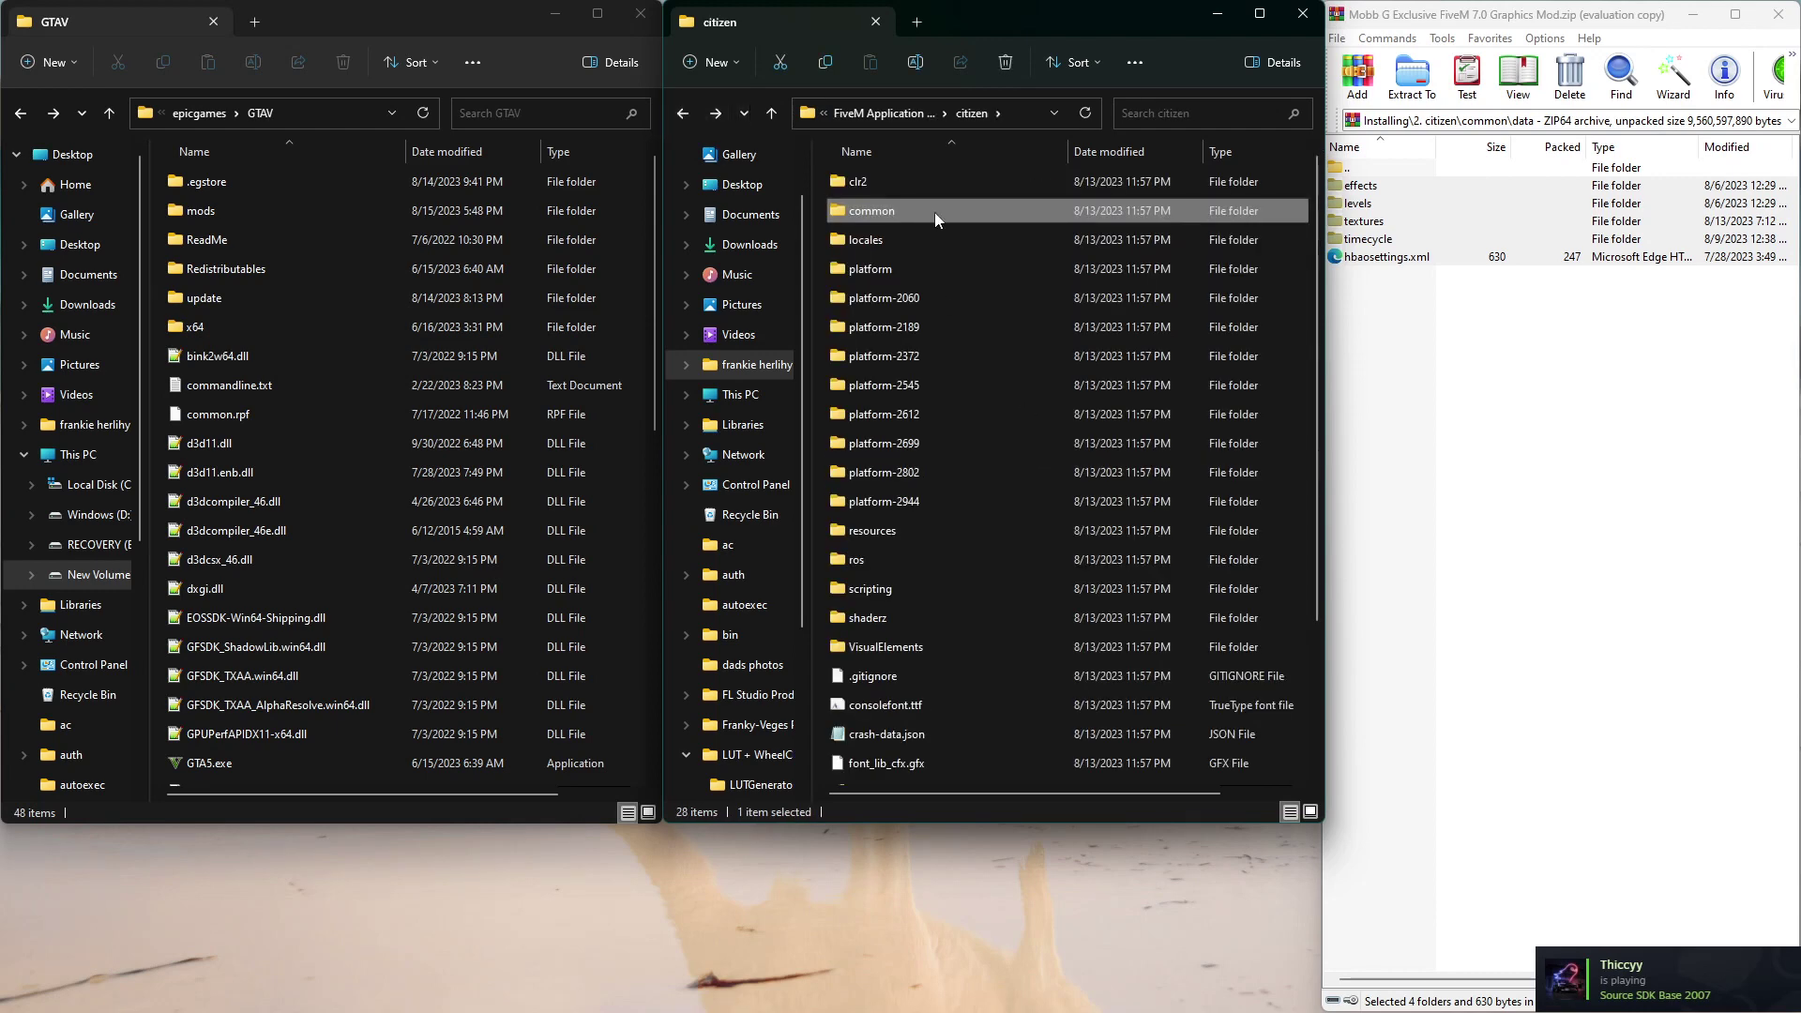
left_click(678, 120)
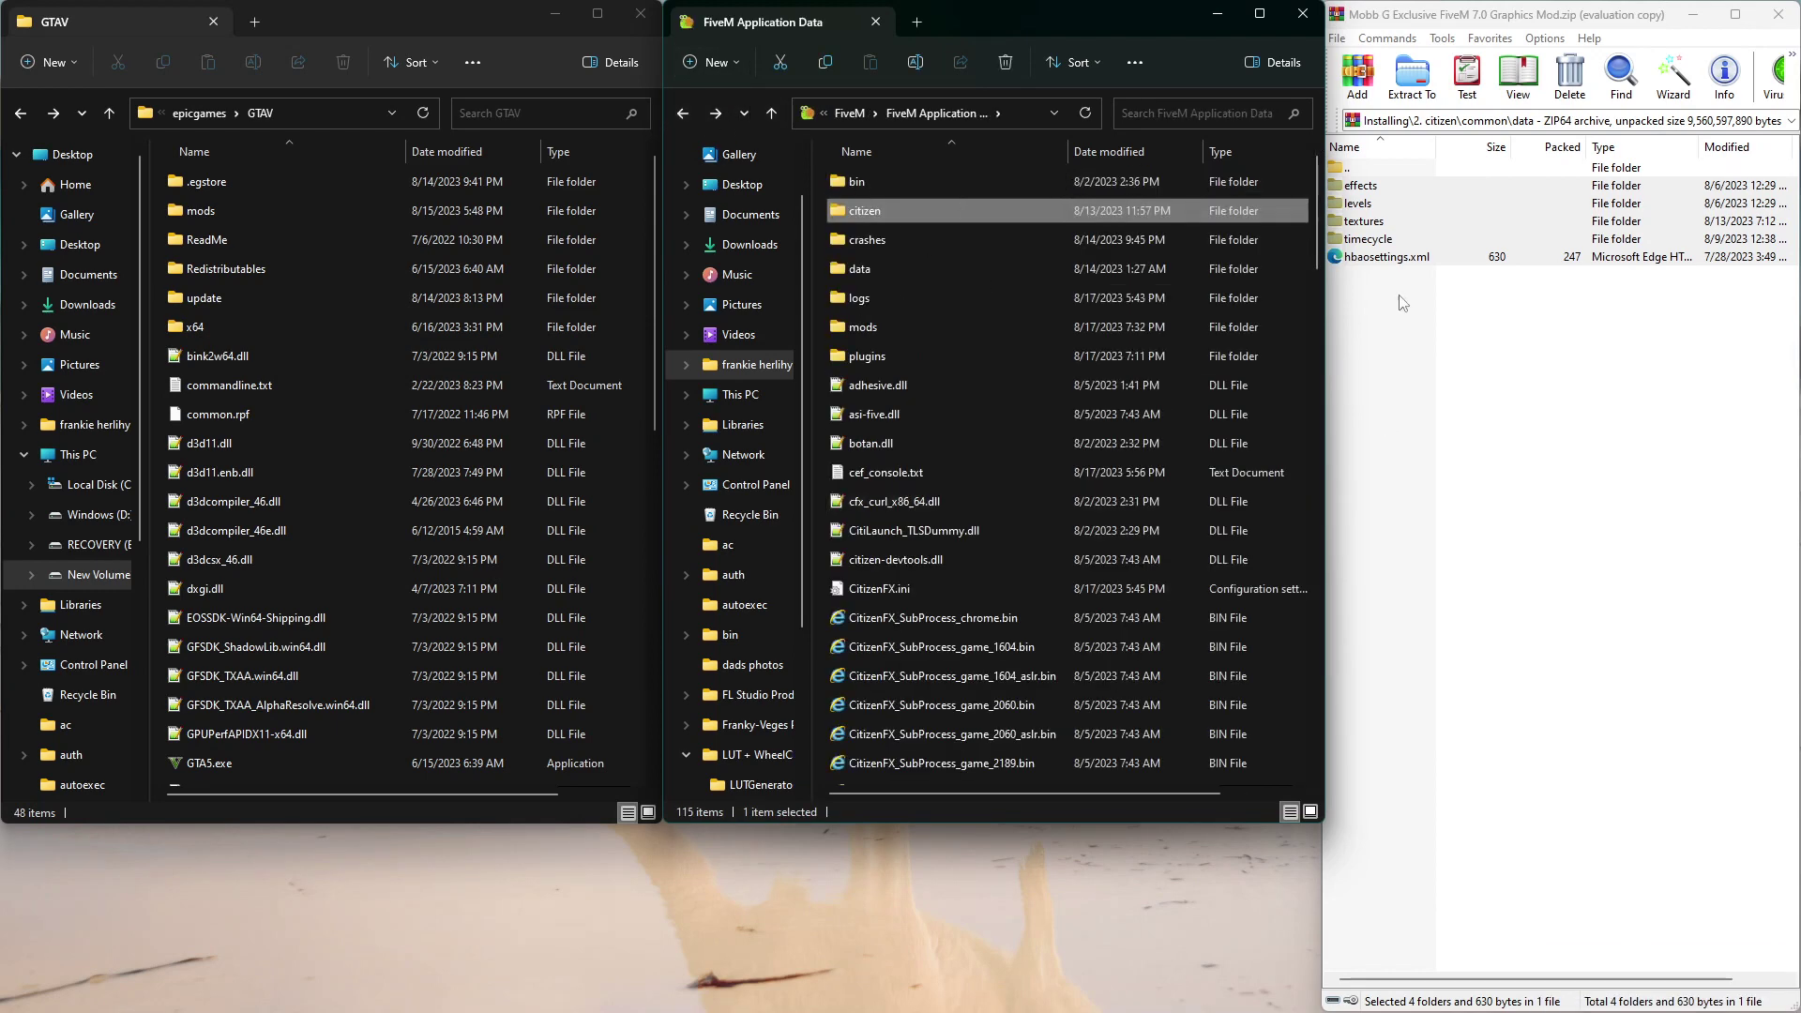
double_click(1354, 170)
double_click(1352, 169)
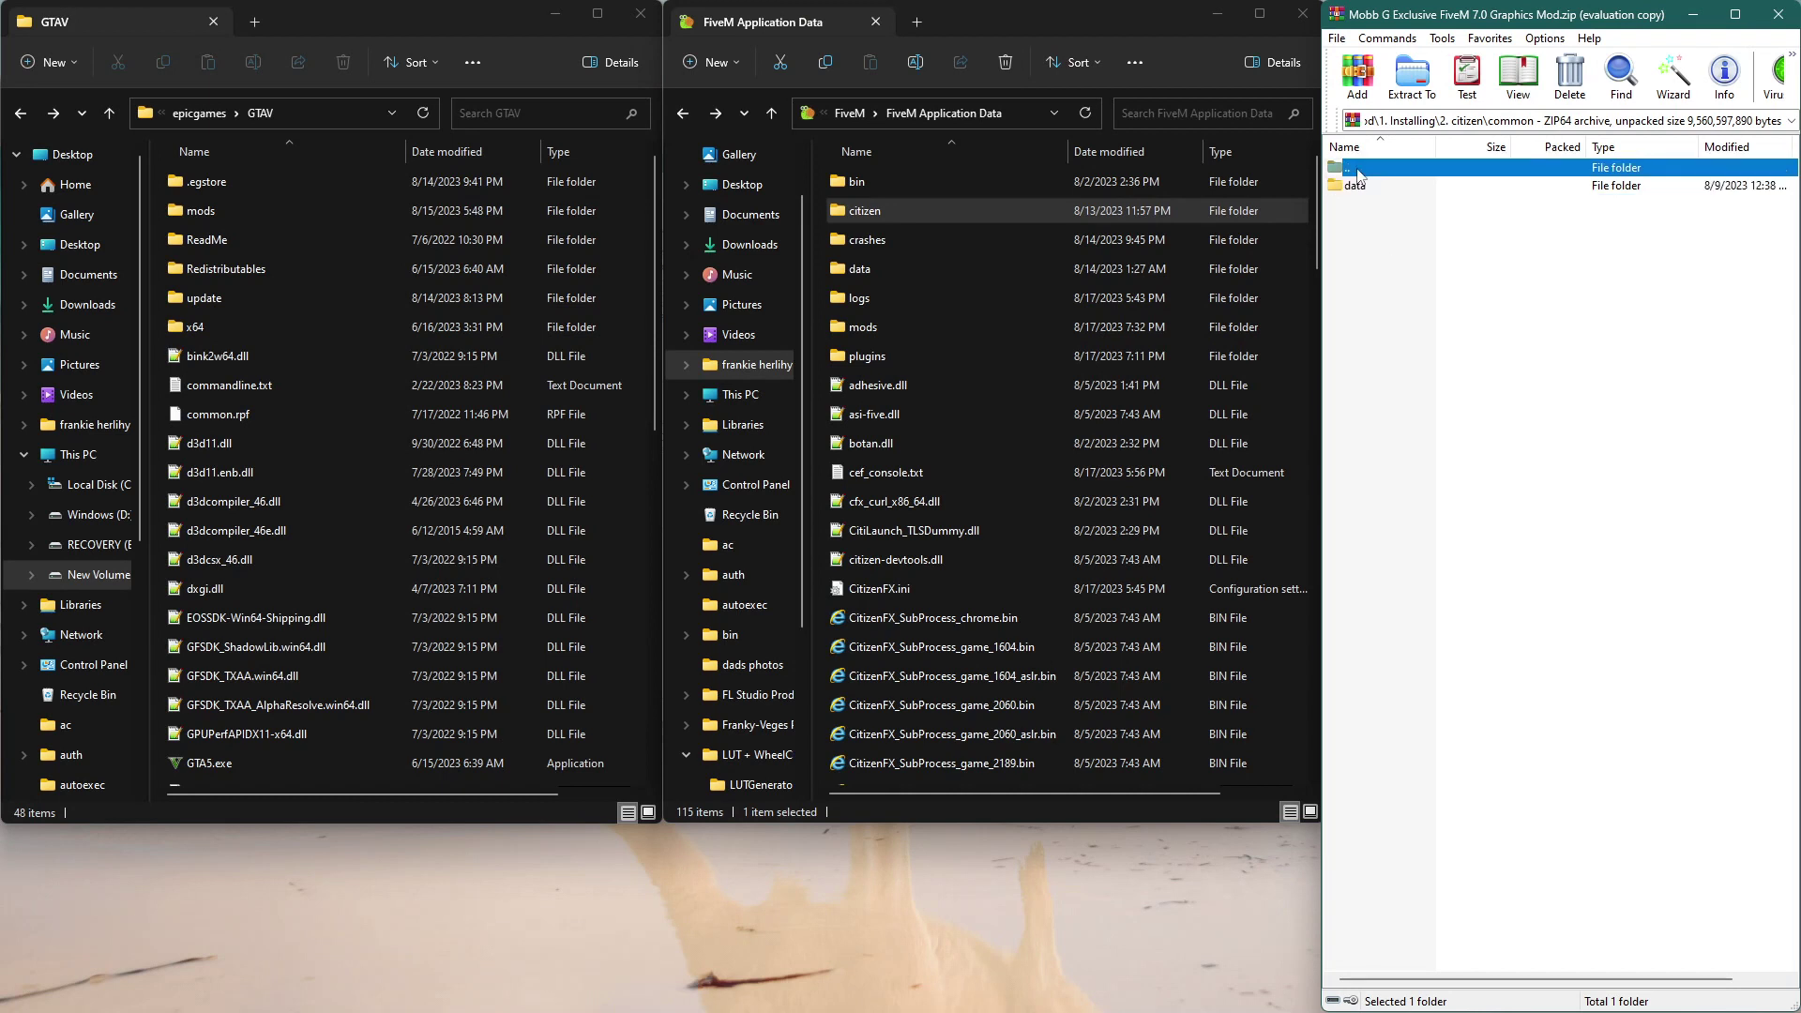
Extract the 3. GTAV Directory Folder ENB files into the GTAV folder, replacing existing copies
double_click(1370, 170)
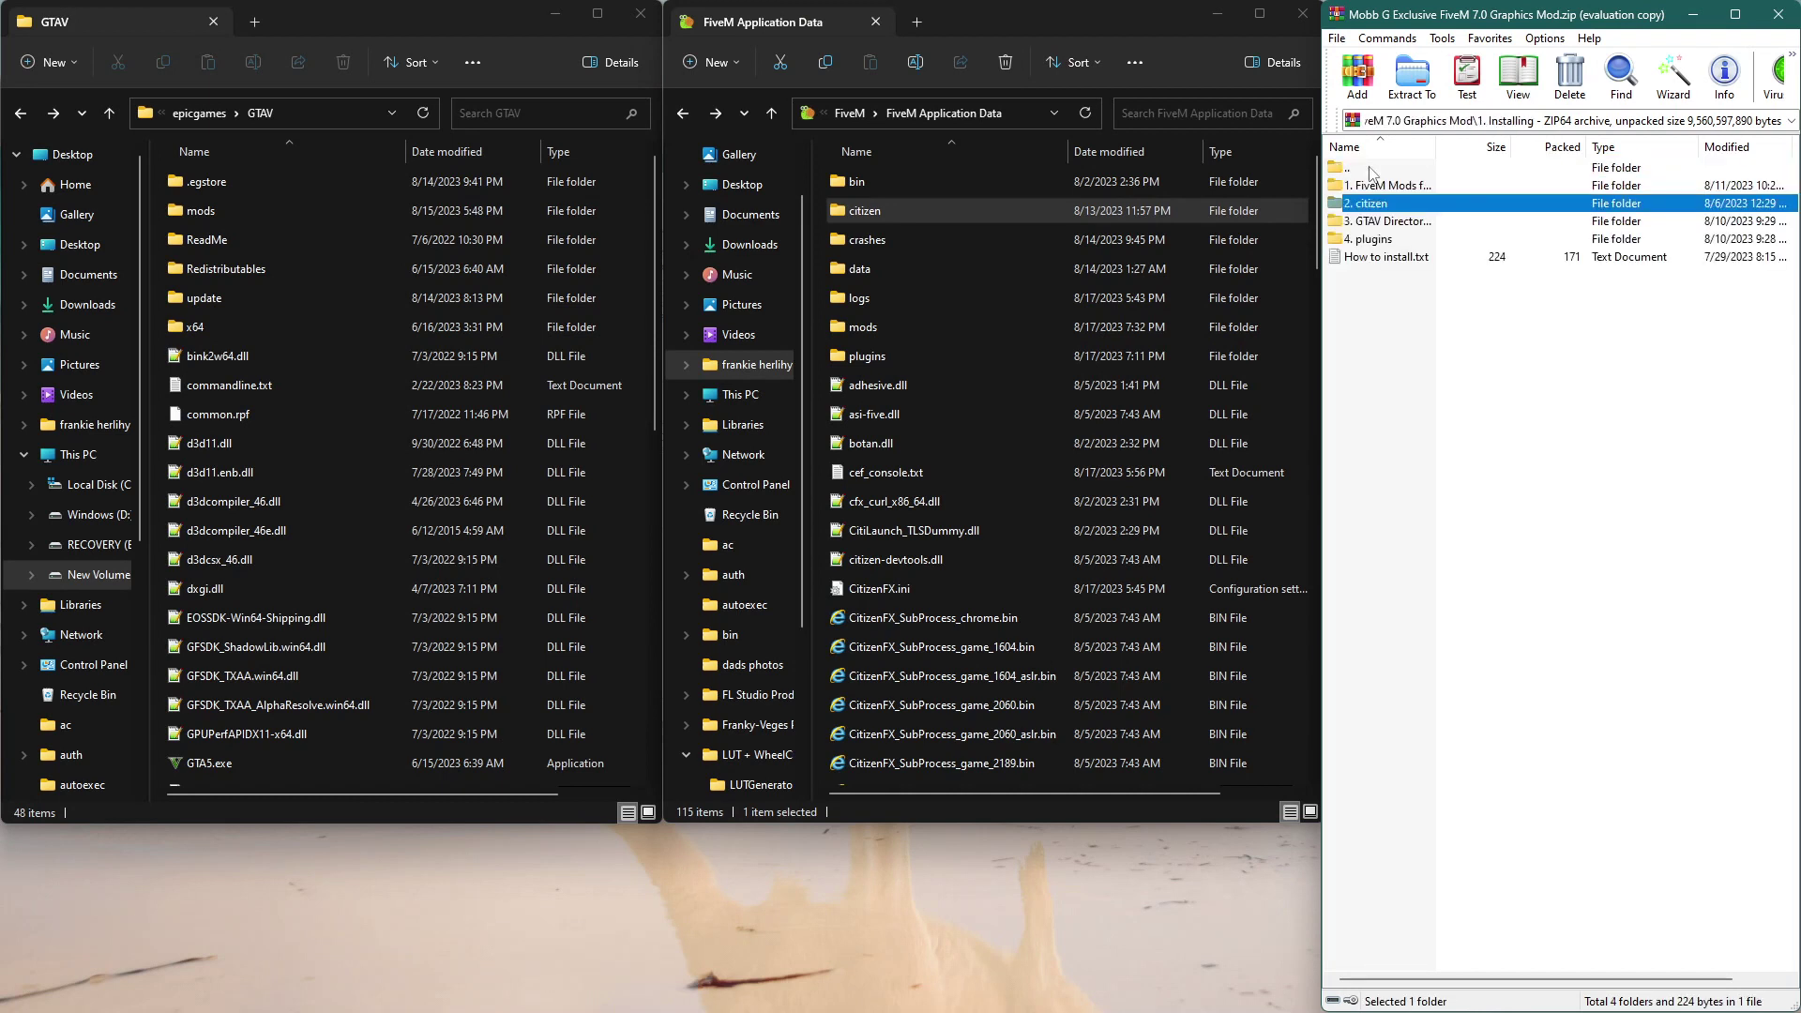
double_click(1379, 223)
left_click_drag(1382, 373, 146, 254)
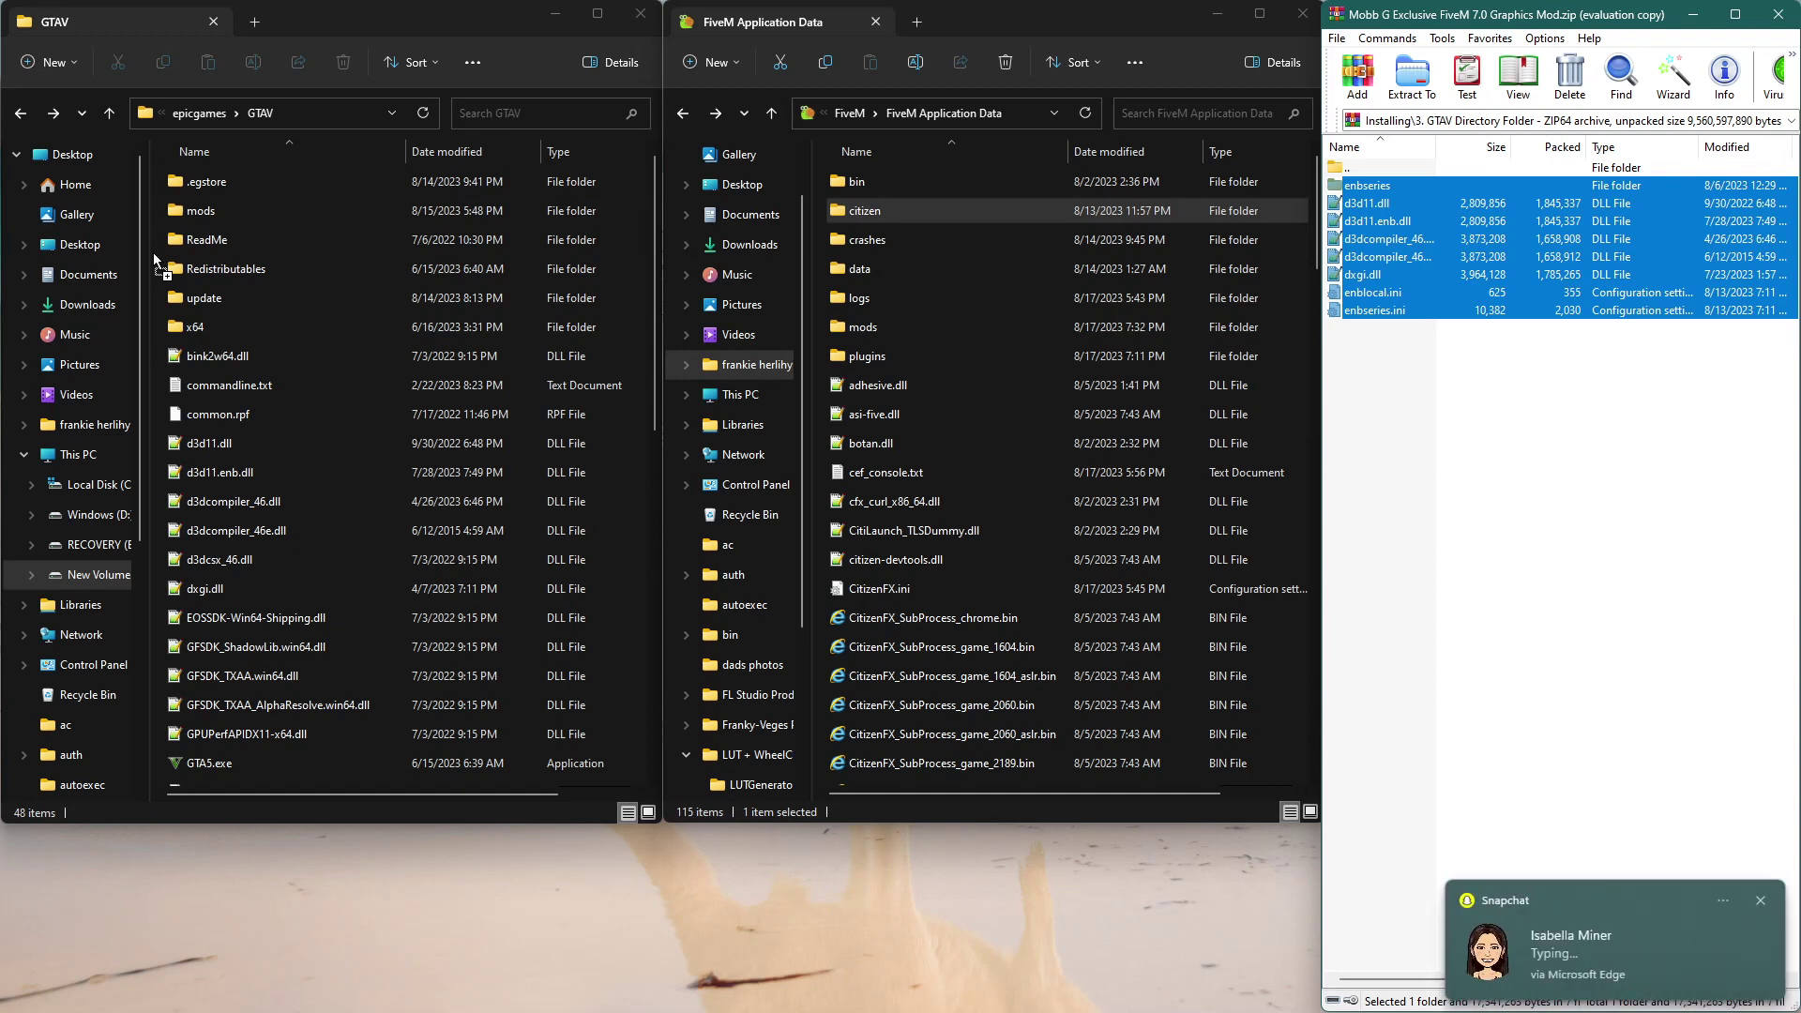
left_click_drag(154, 251, 173, 254)
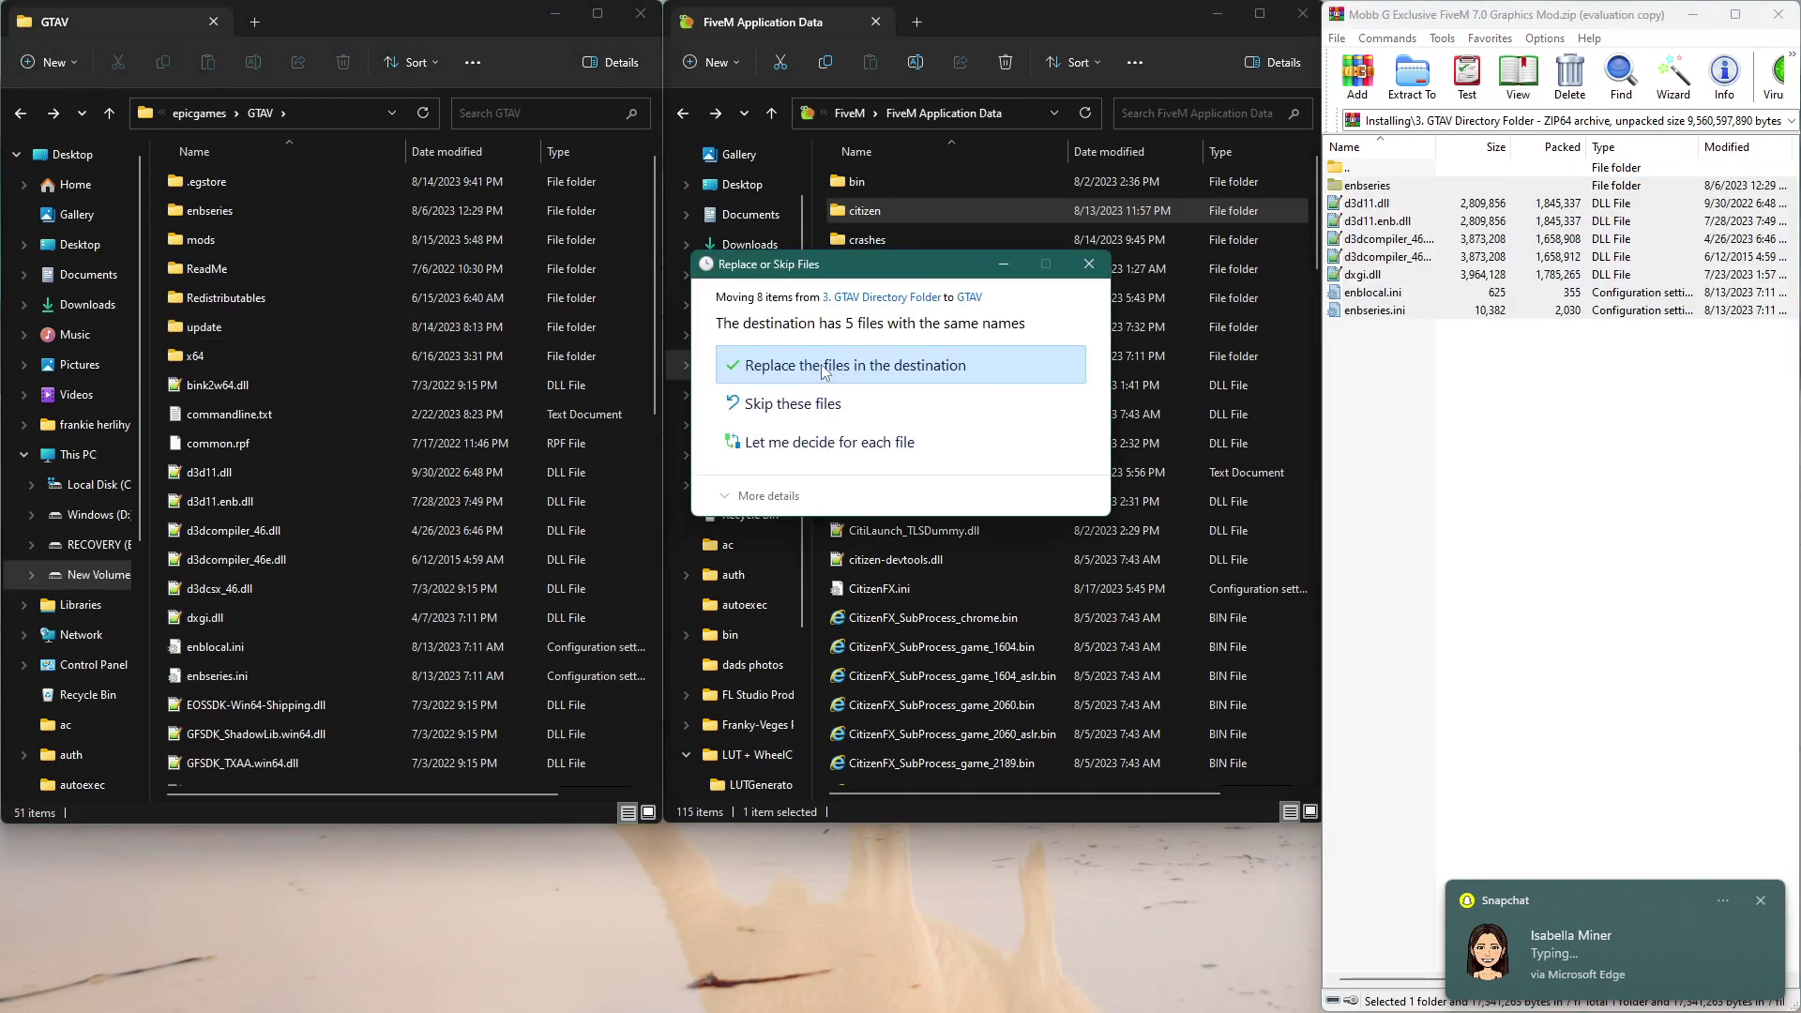
left_click(823, 370)
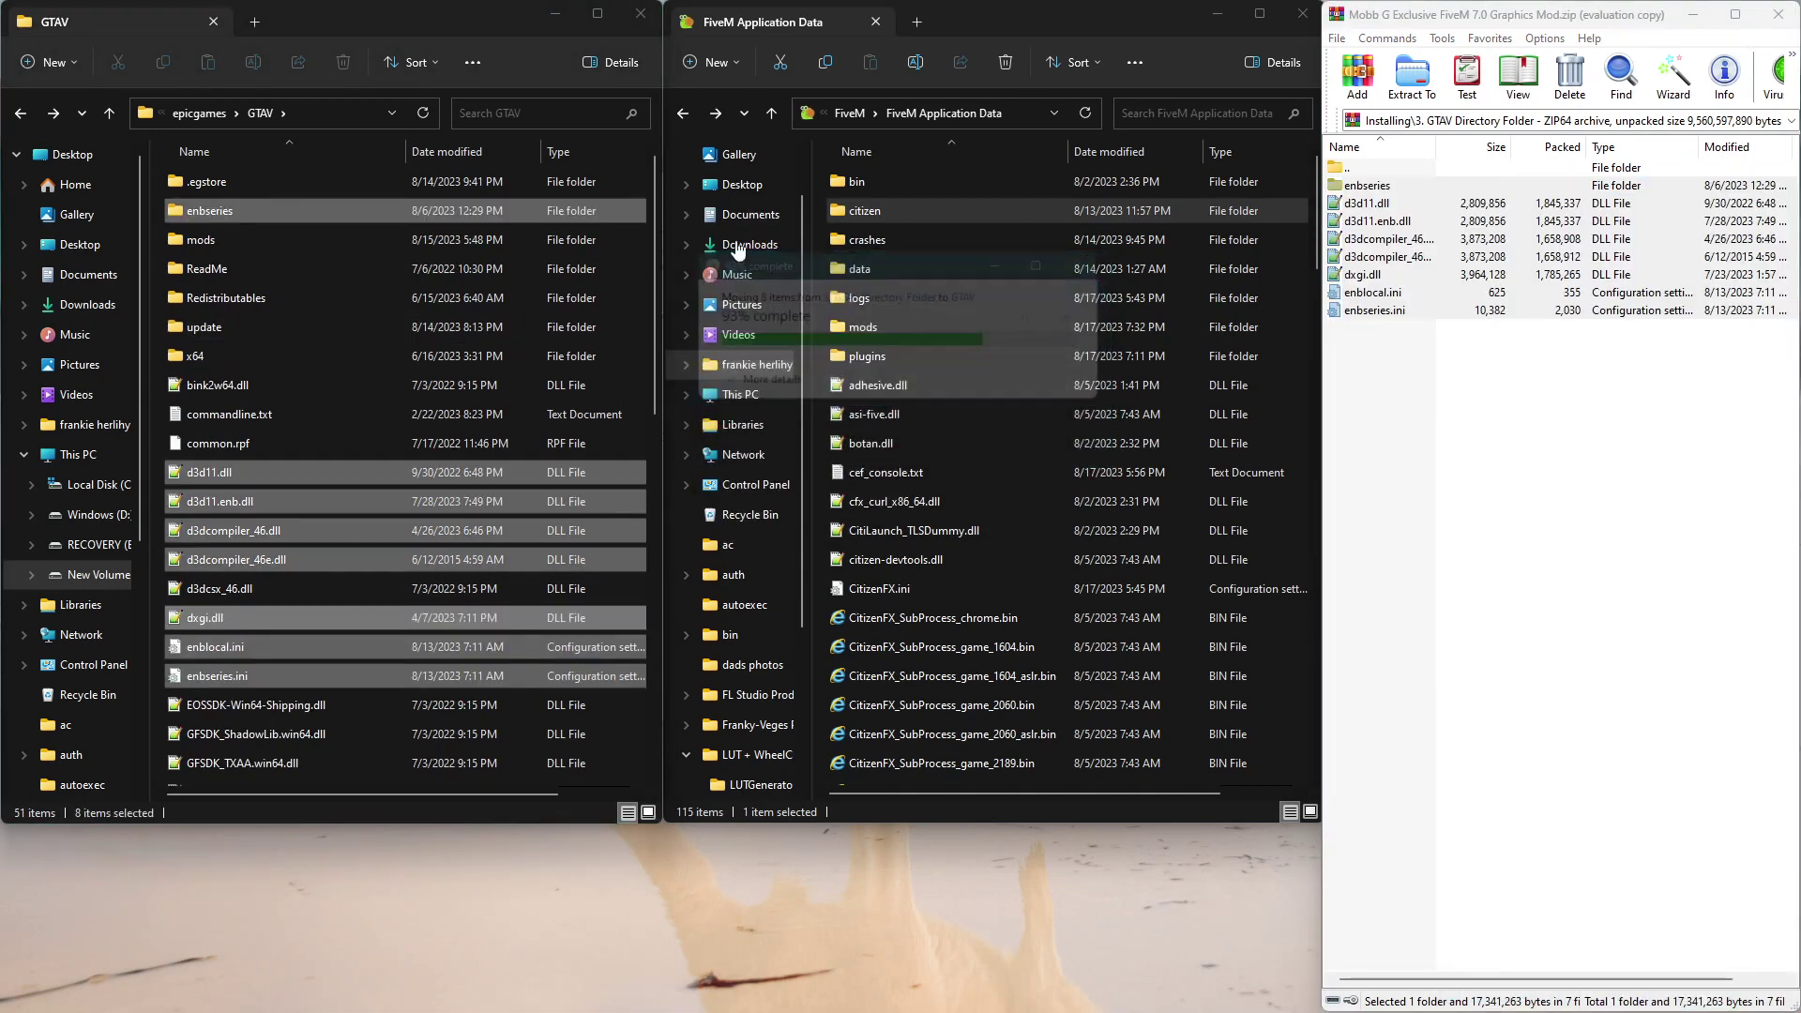
double_click(1355, 168)
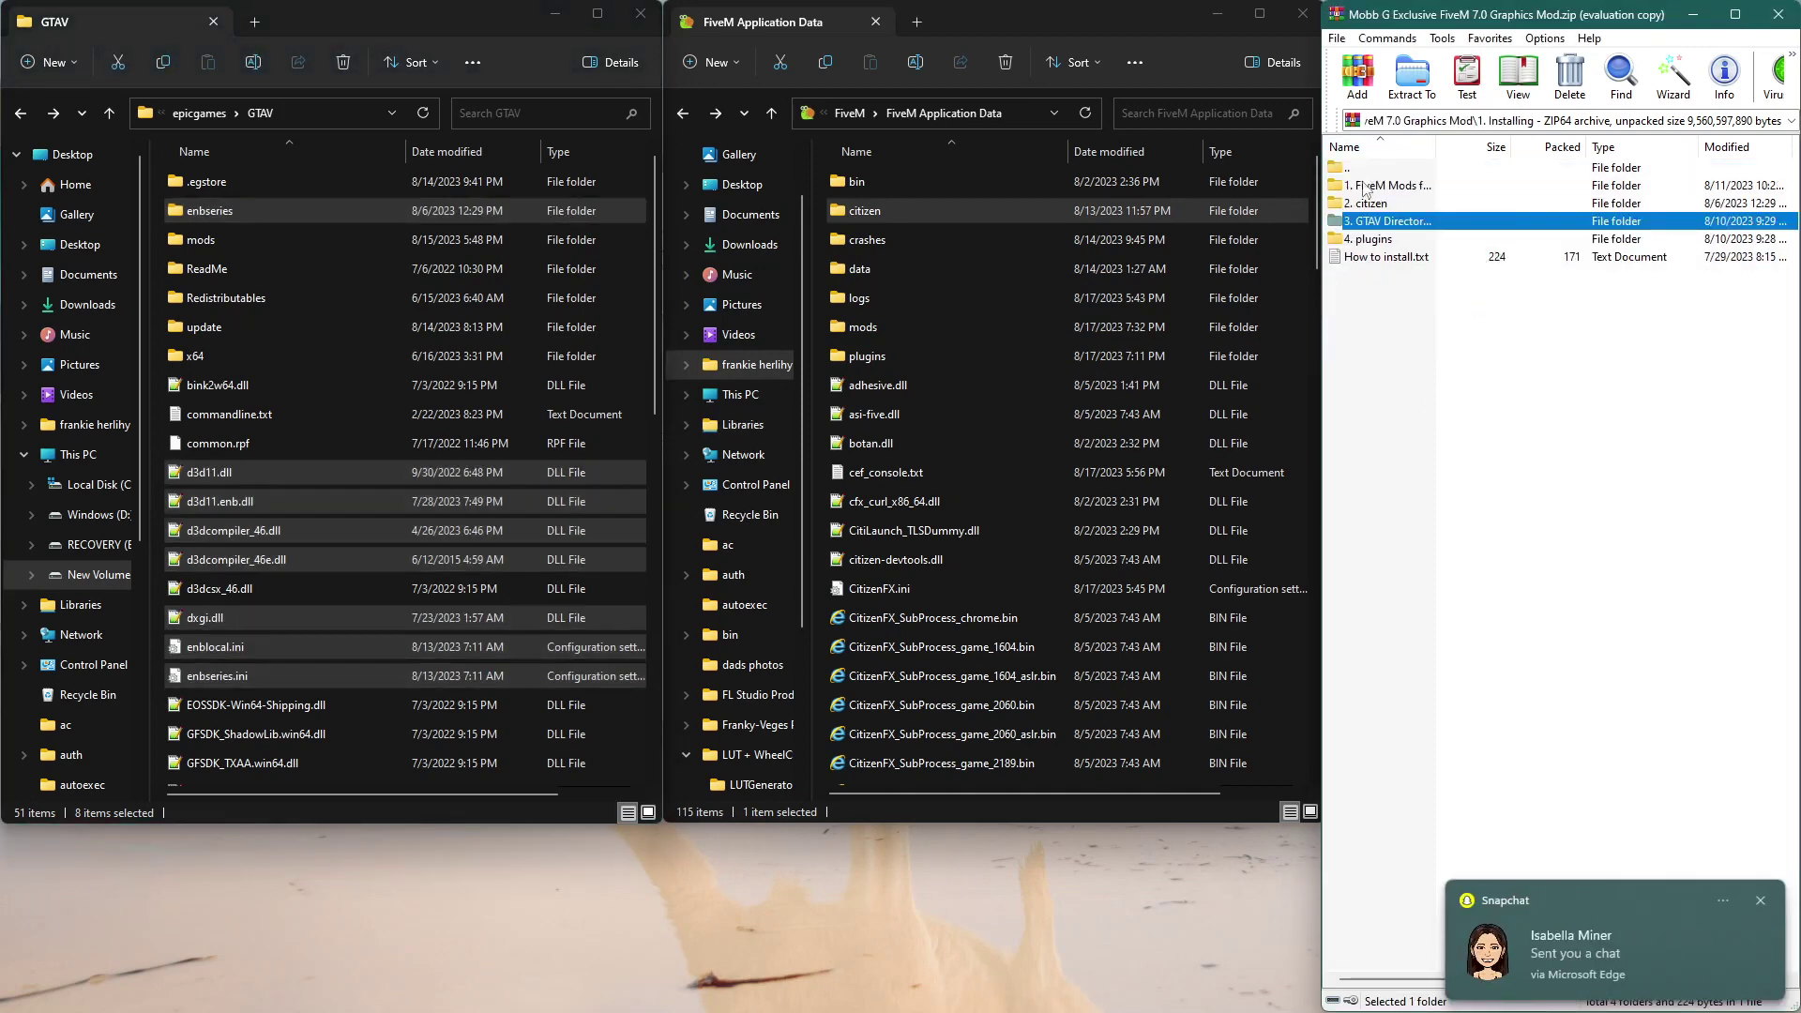
Open the archive's 4. plugins folder and select enbseries, d3d11.dll, d3d11.enb.dll and d3dcompiler_46.dll in GTAV
double_click(1375, 240)
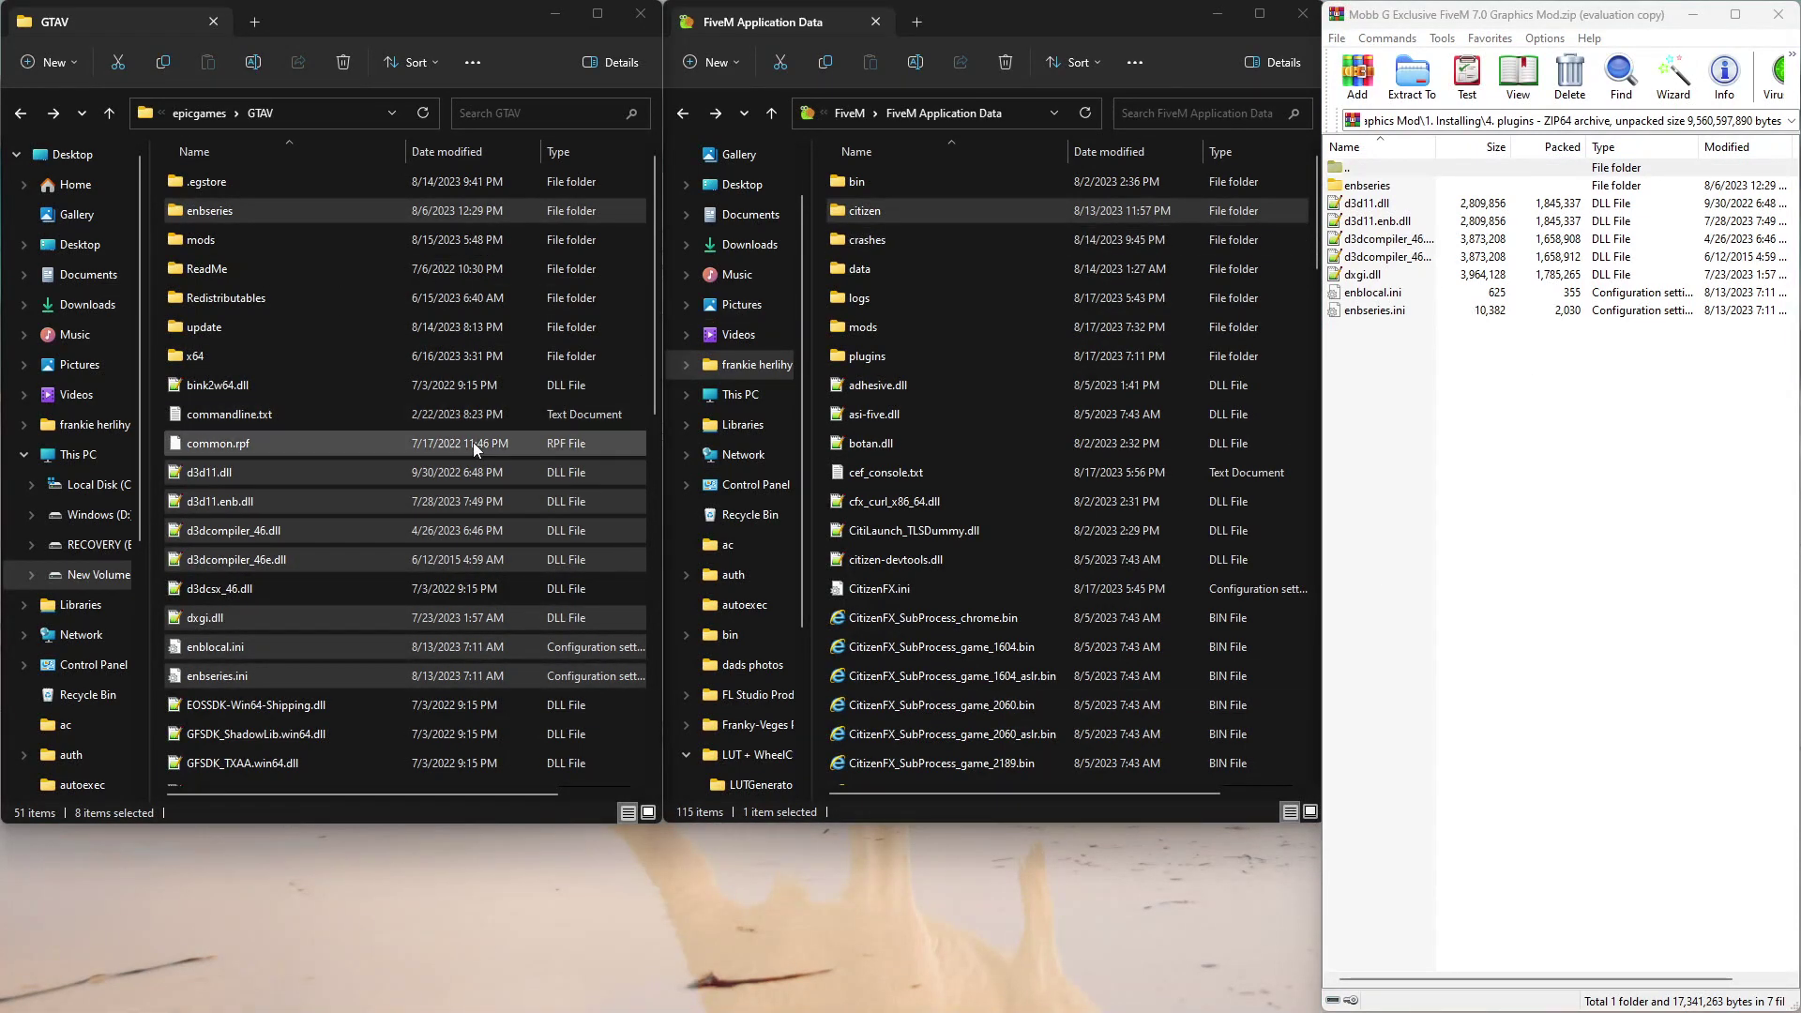
left_click(154, 442)
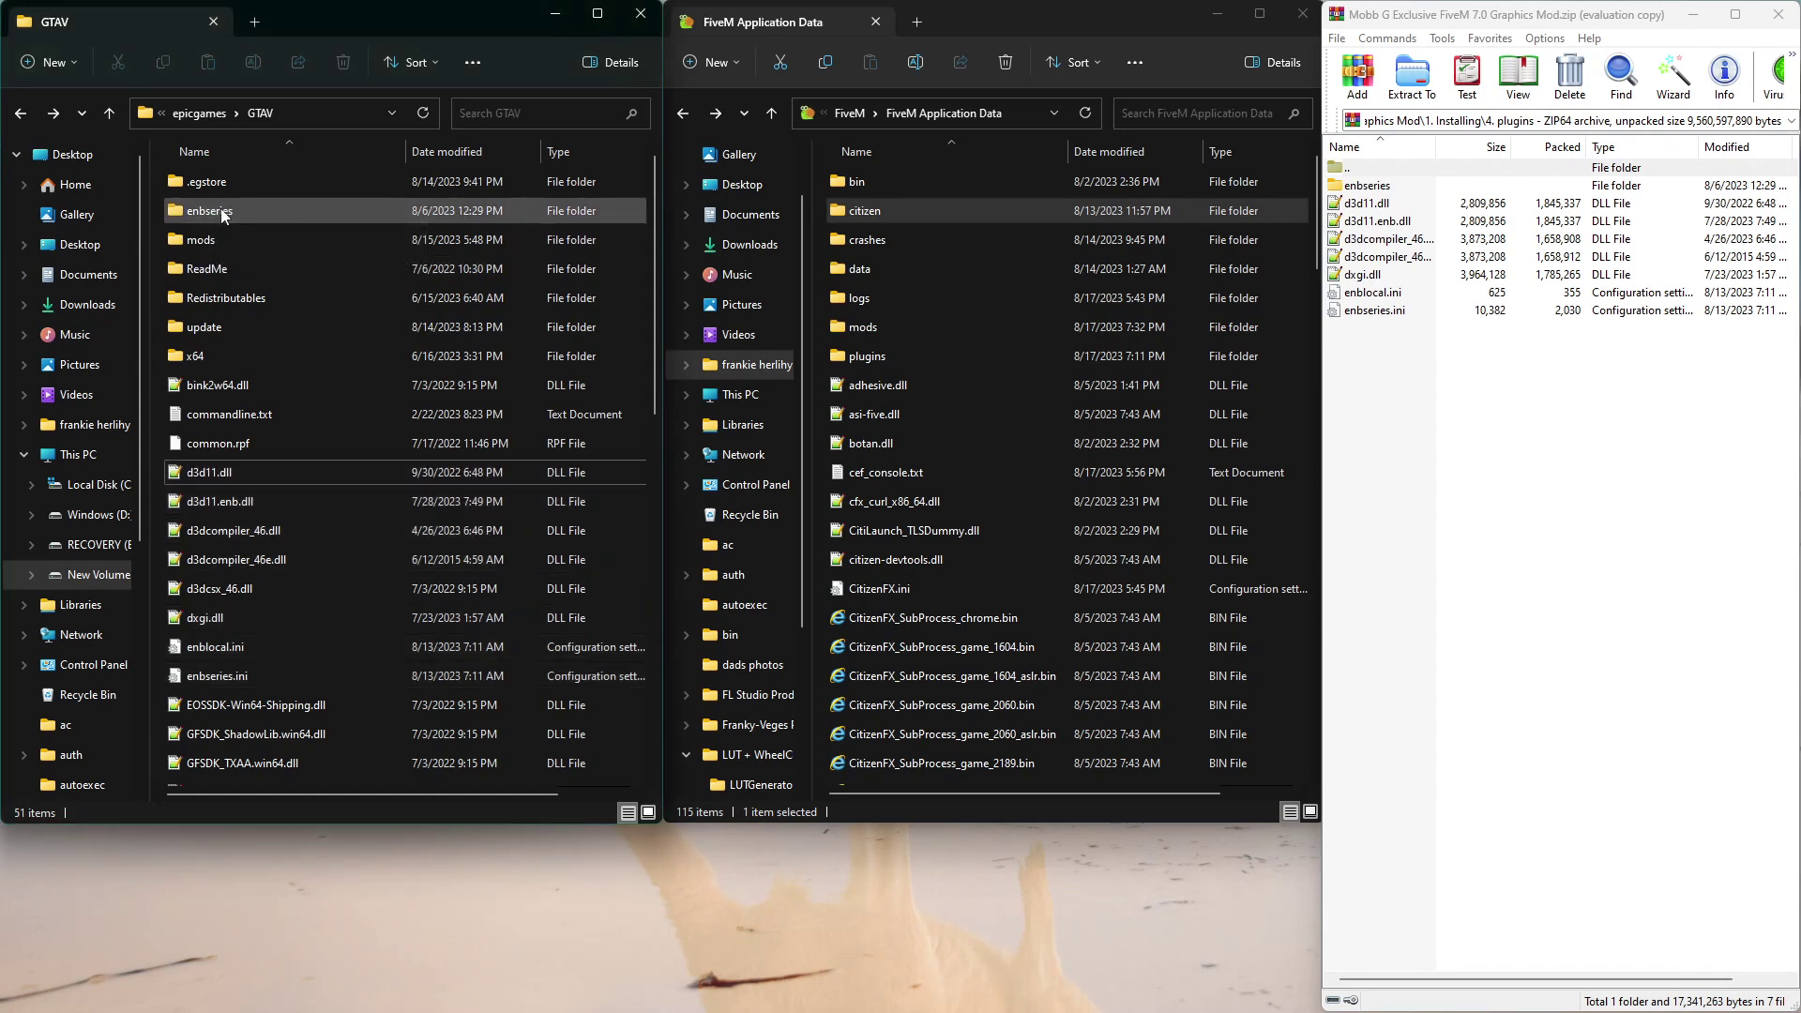
left_click(214, 208)
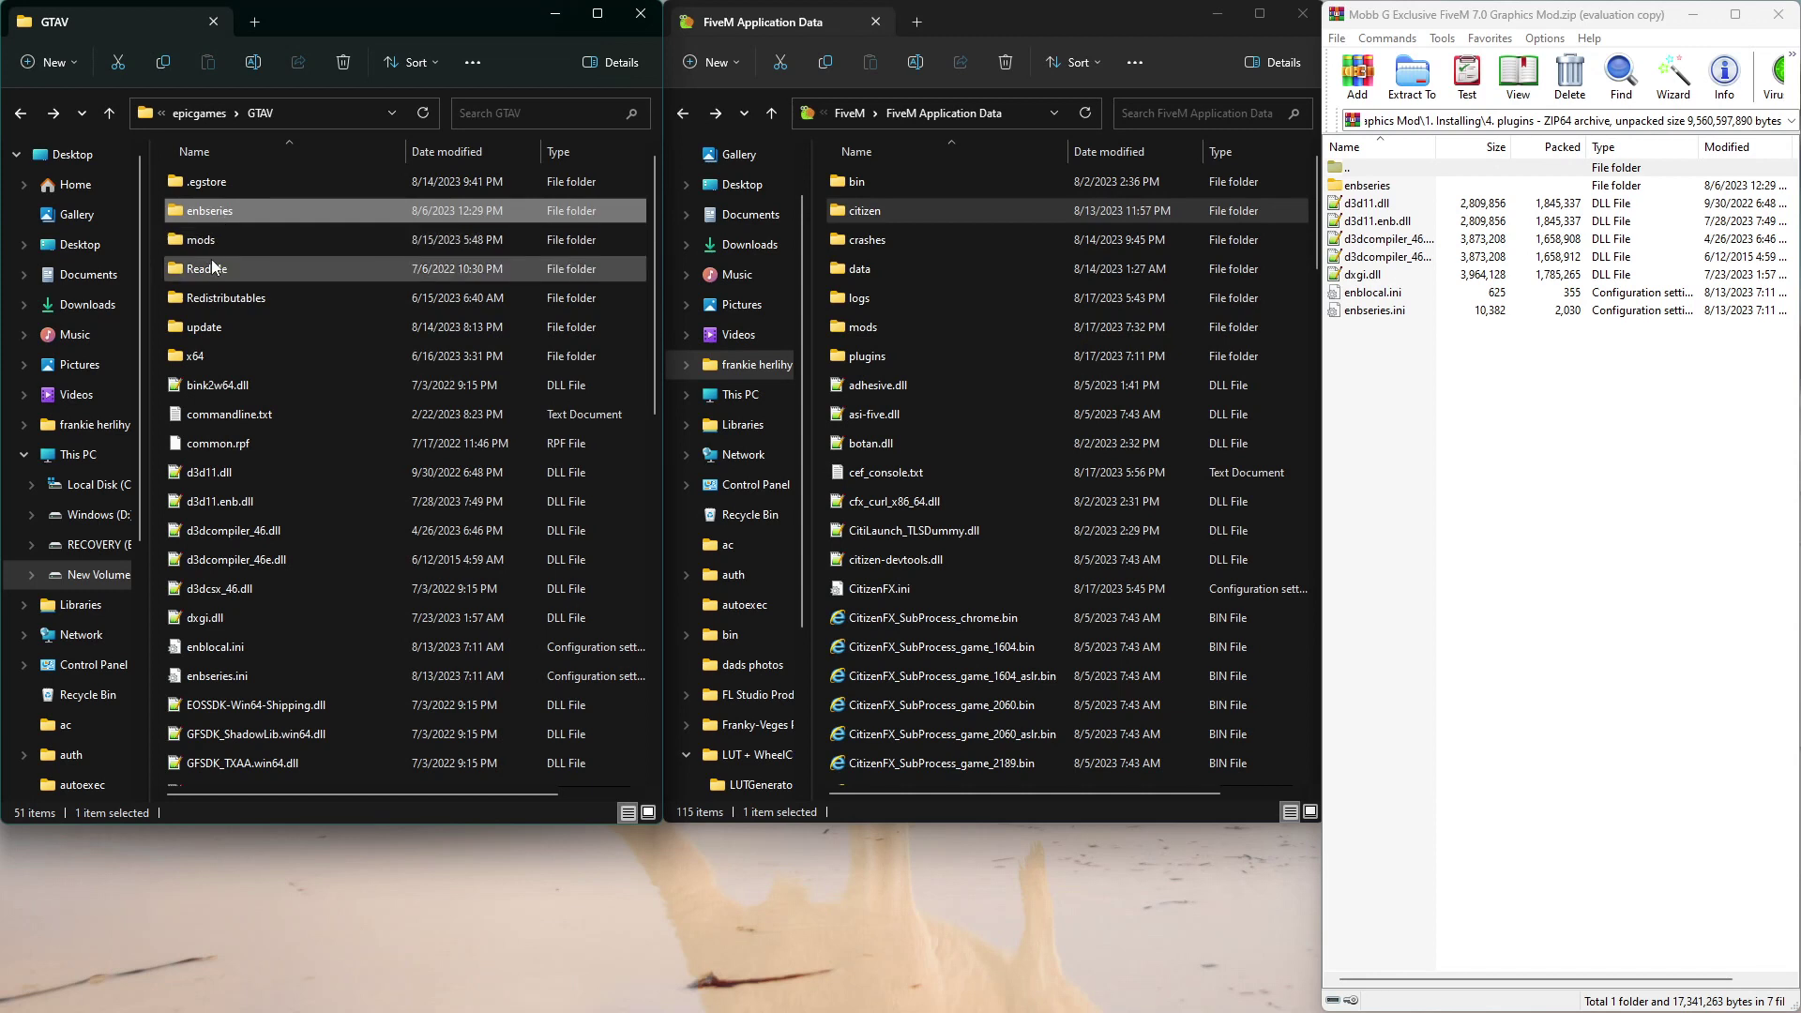
left_click(242, 477, "ctrl")
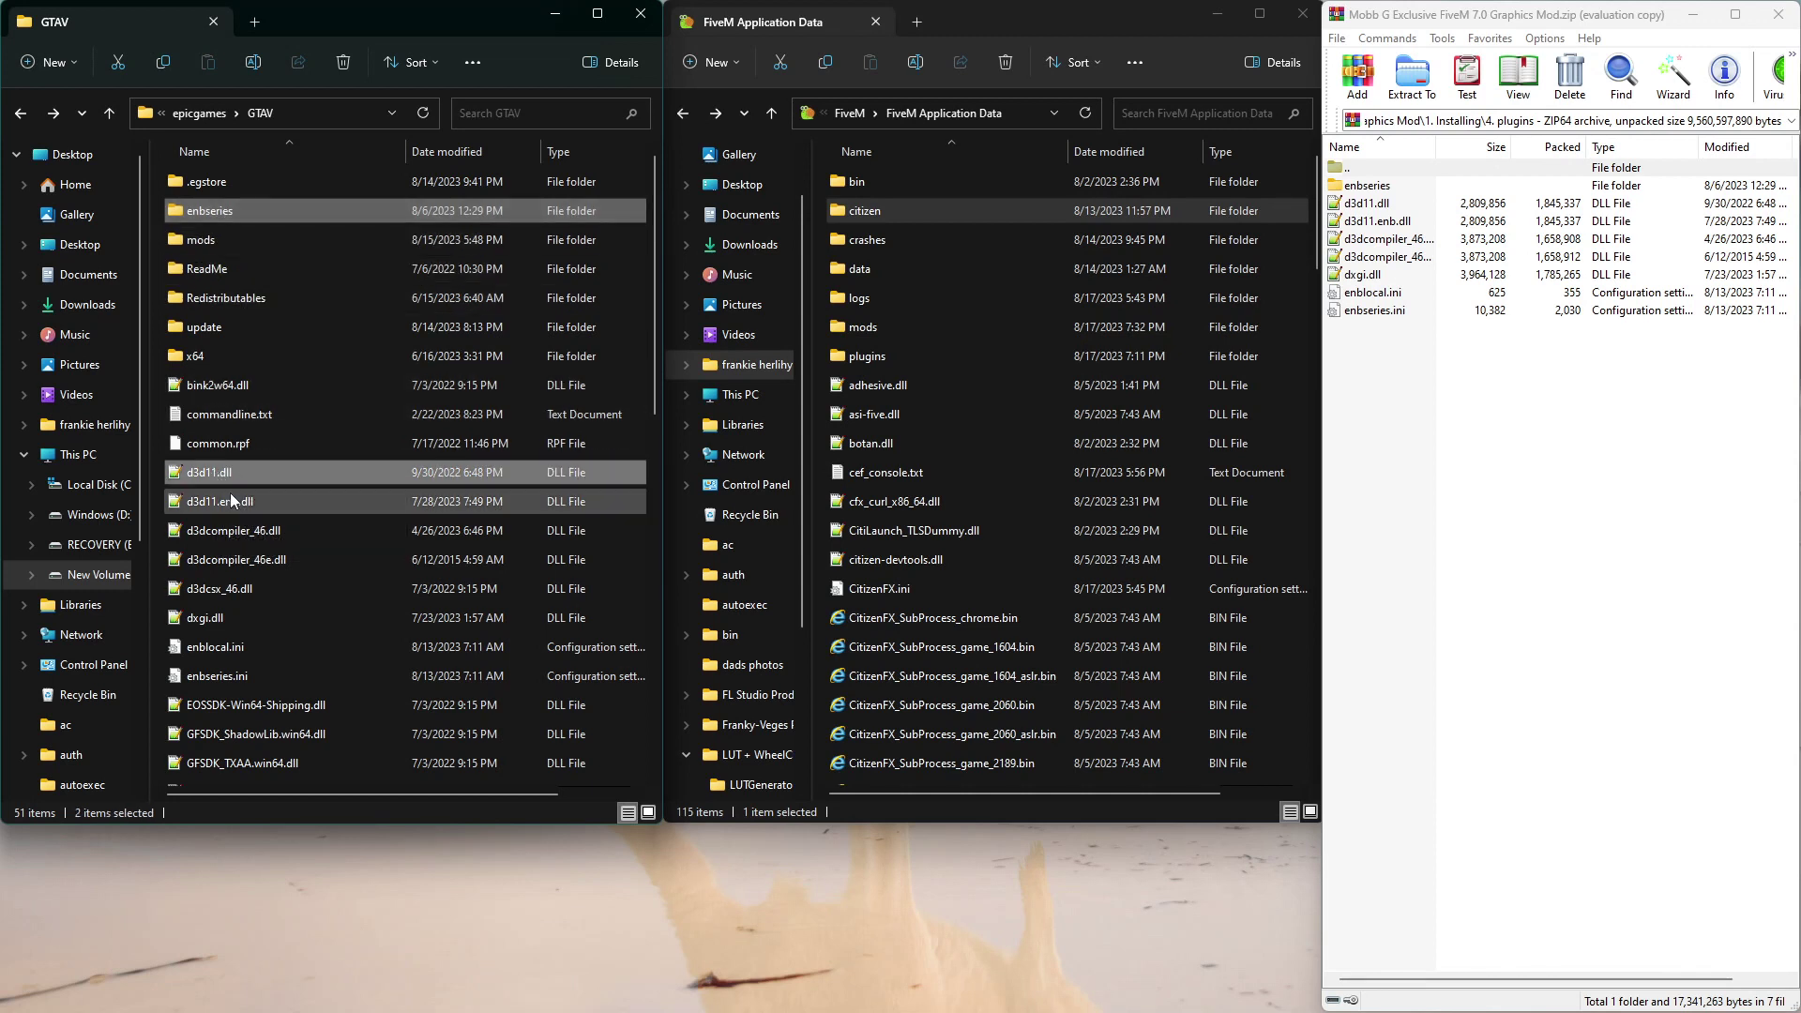
left_click(245, 504, "ctrl")
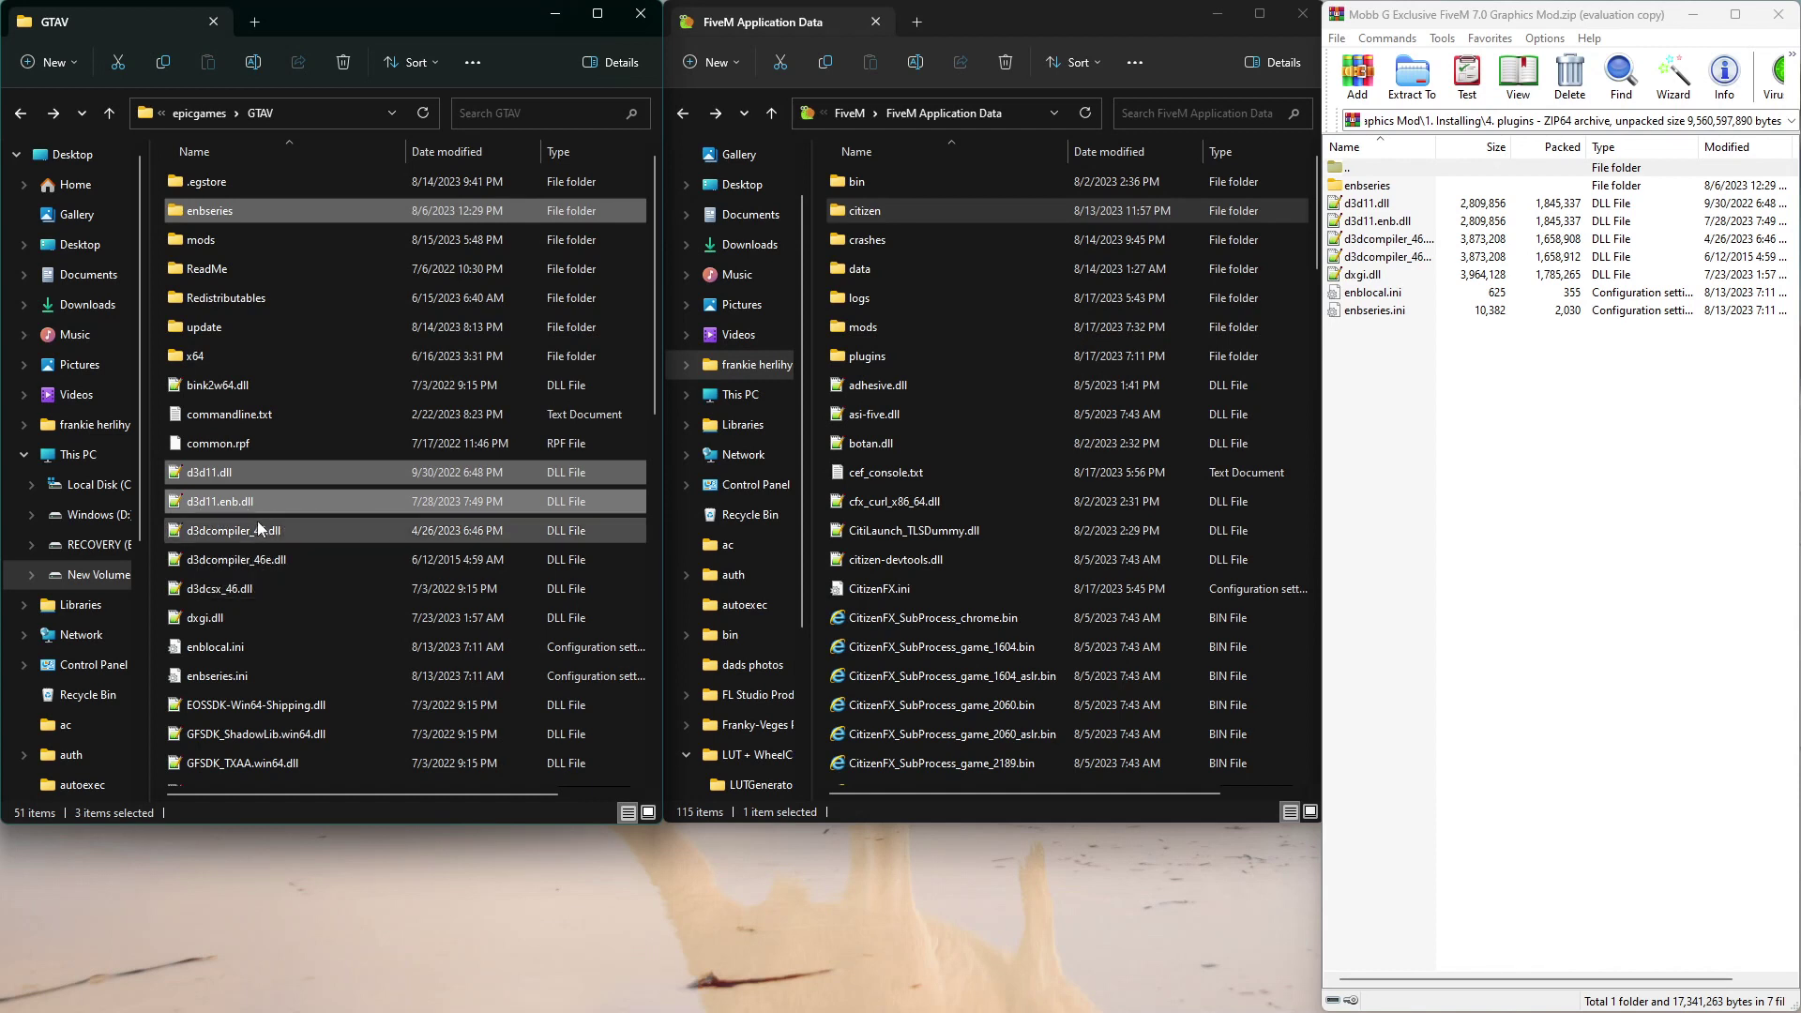
left_click(256, 531, "ctrl")
Add d3dcompiler_46e.dll, dxgi.dll, enblocal.ini and enbseries.ini to the selection, then open FiveM's plugins folder
left_click(268, 560, "ctrl")
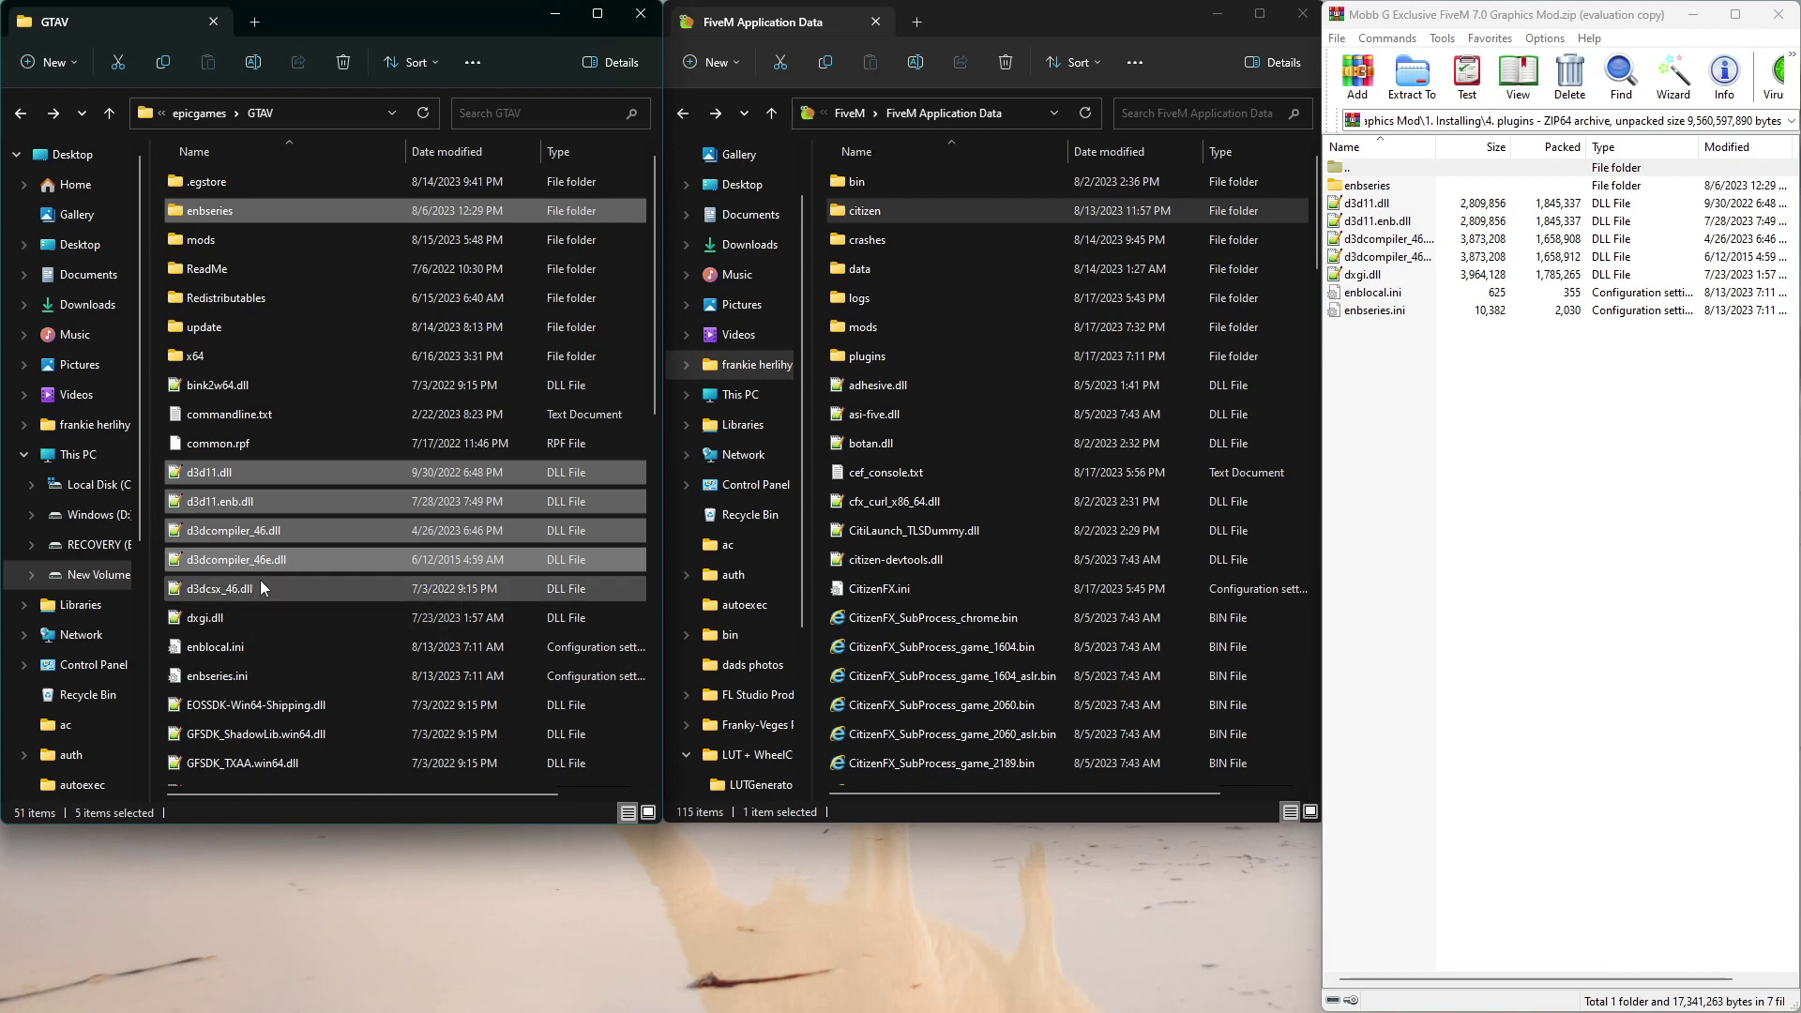
left_click(228, 619, "ctrl")
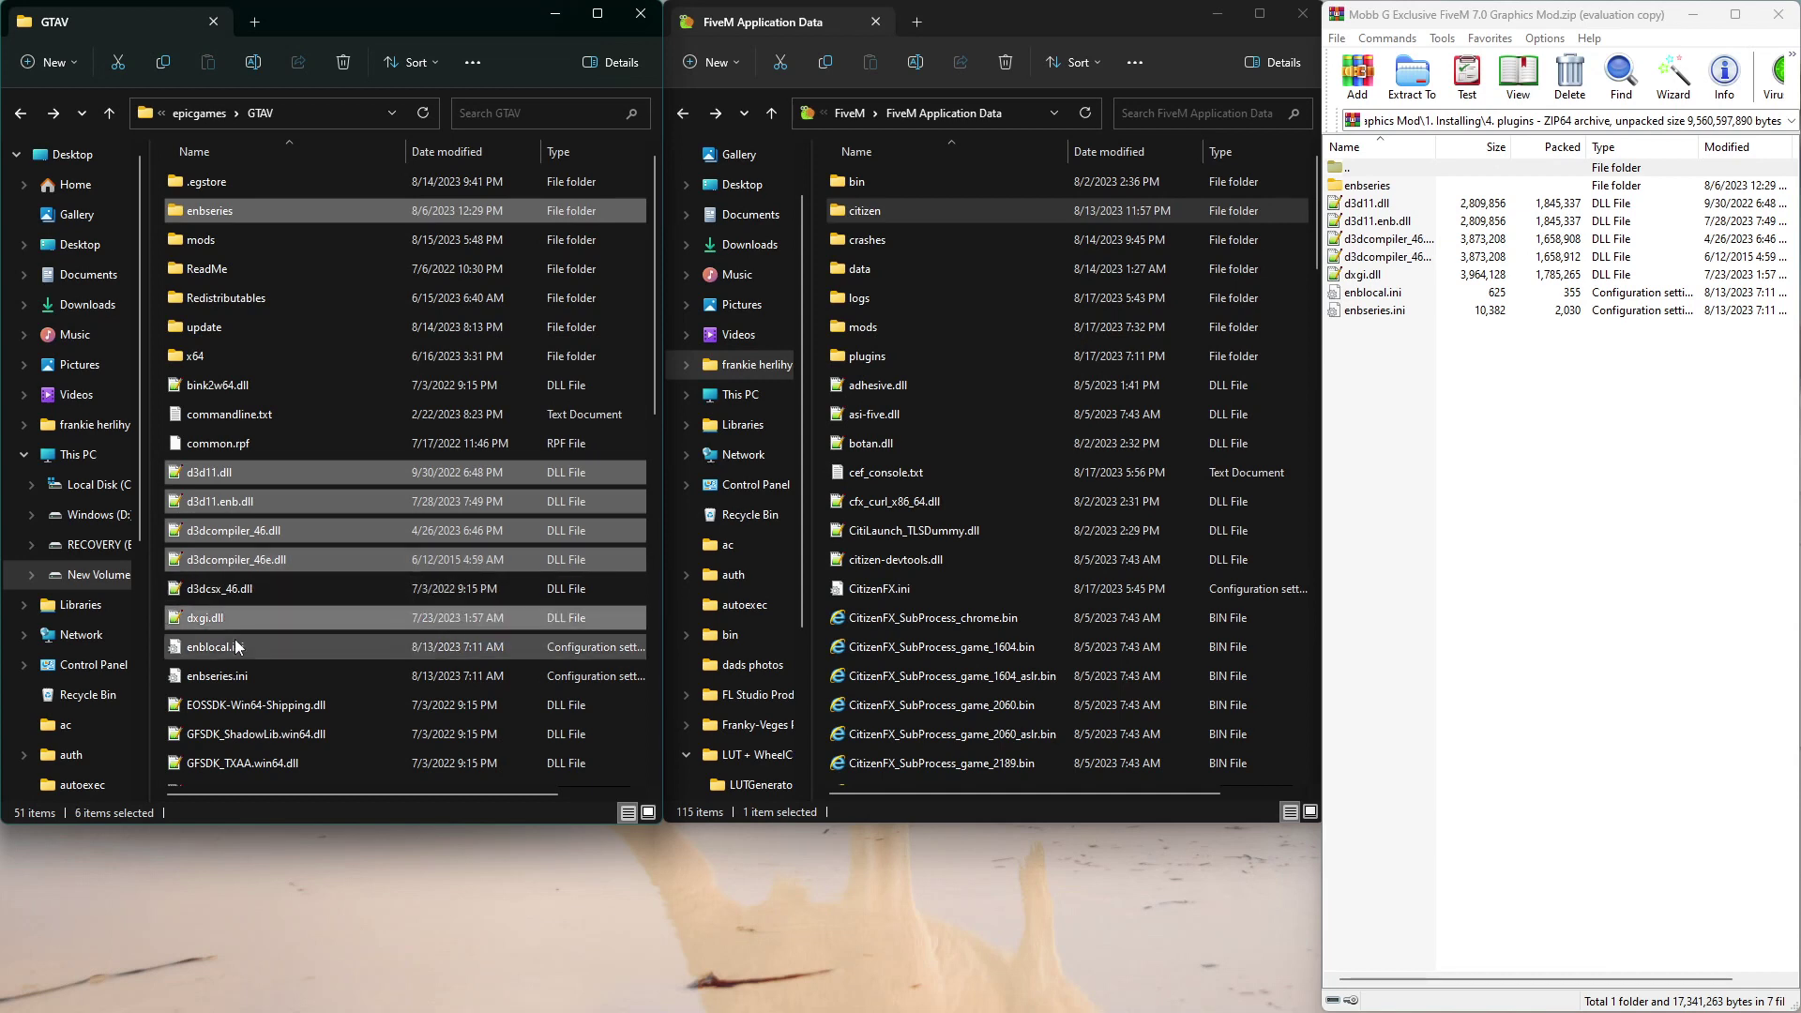
left_click(237, 647, "ctrl")
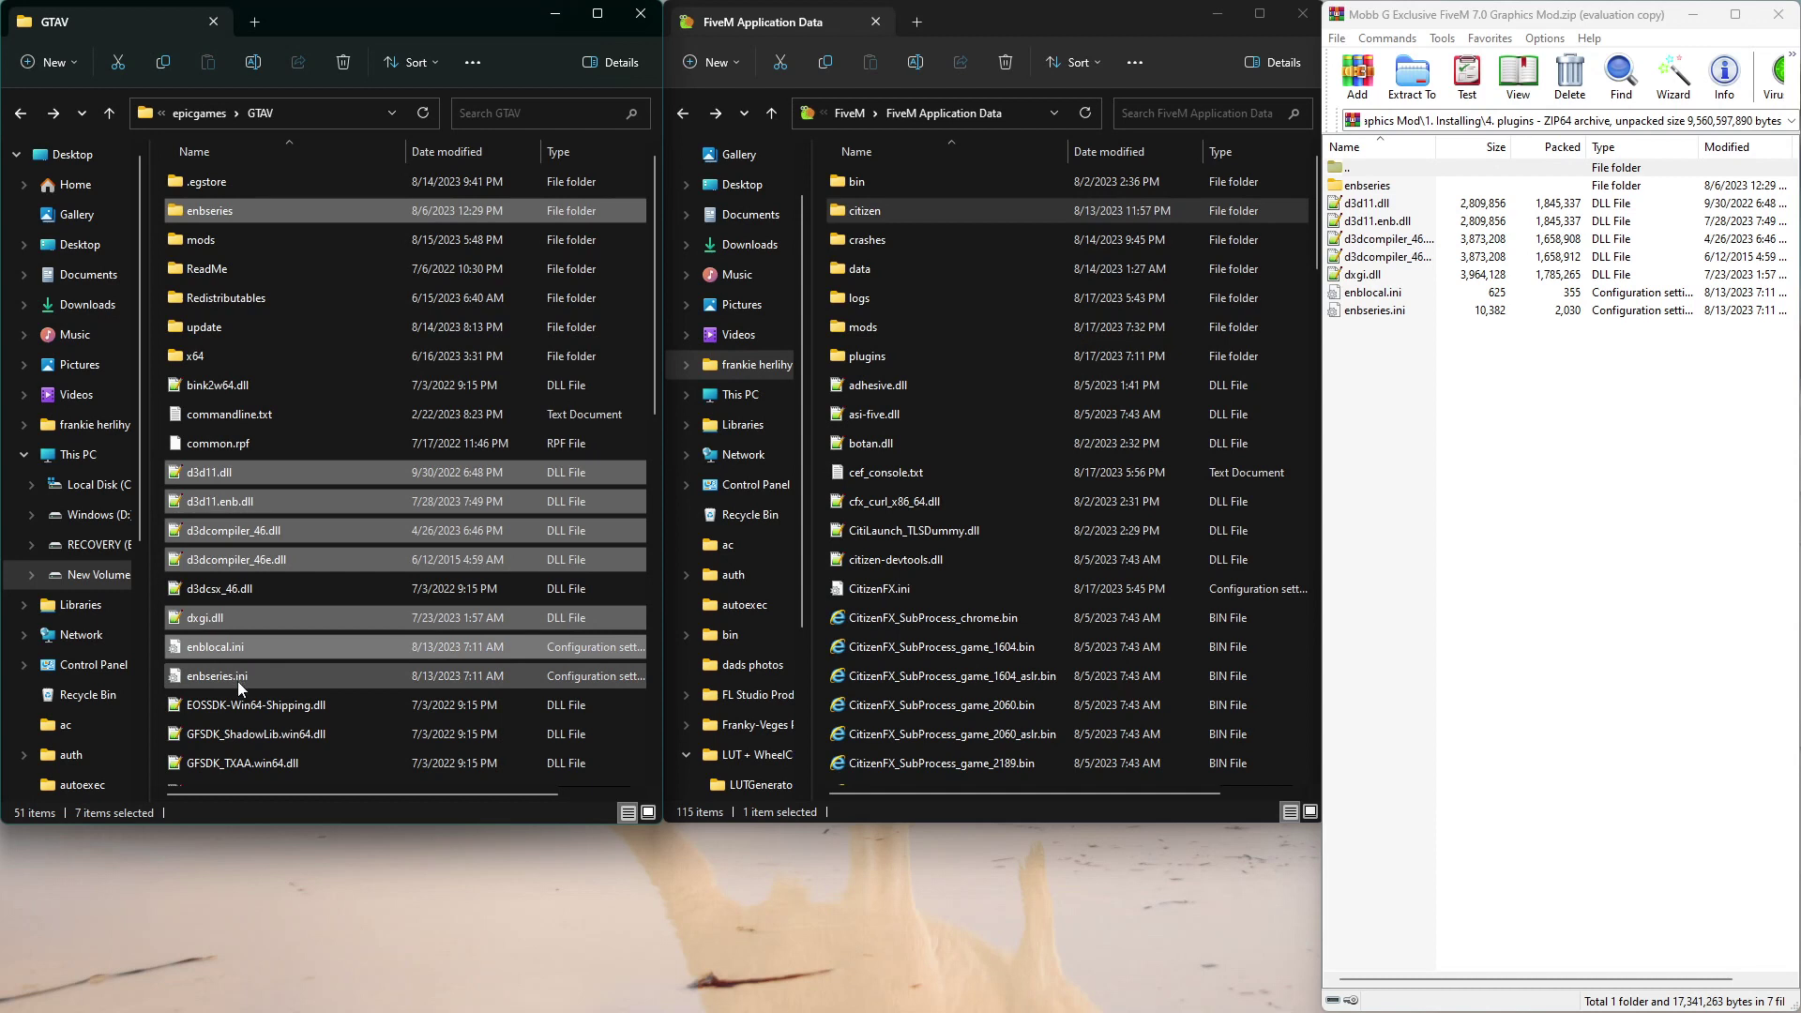
left_click(235, 680, "ctrl")
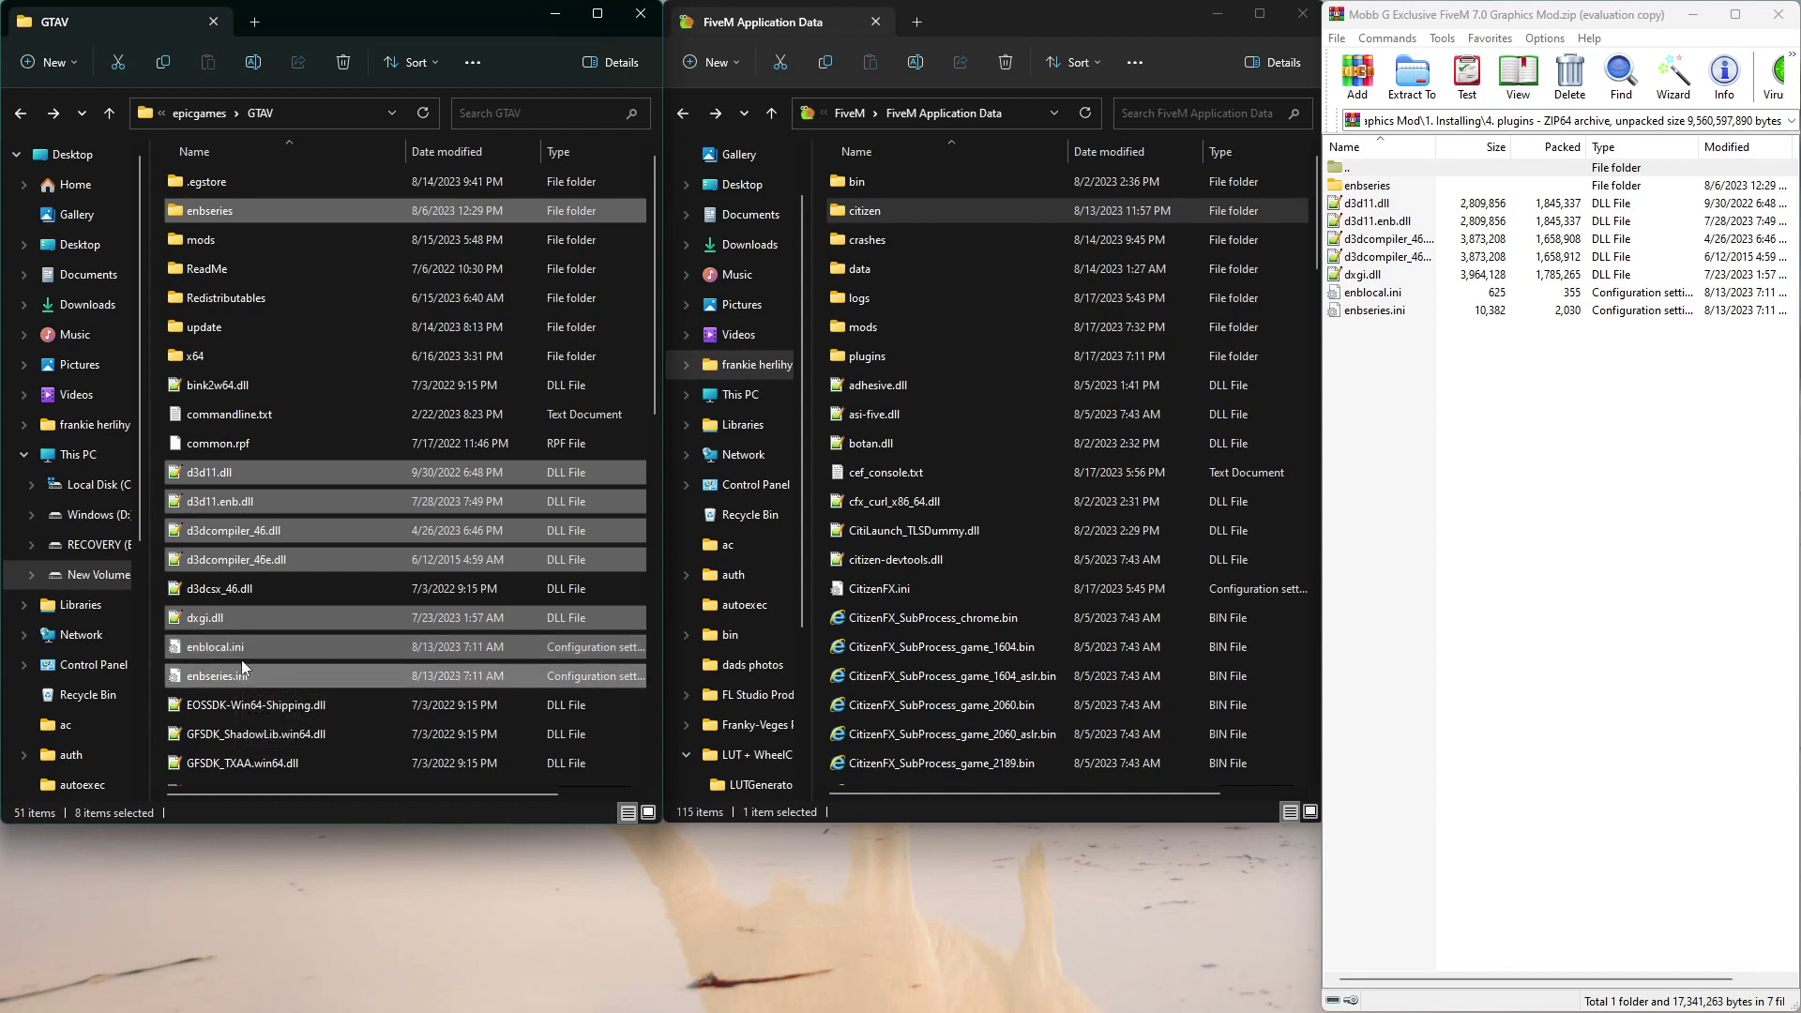
left_click(817, 265)
double_click(868, 356)
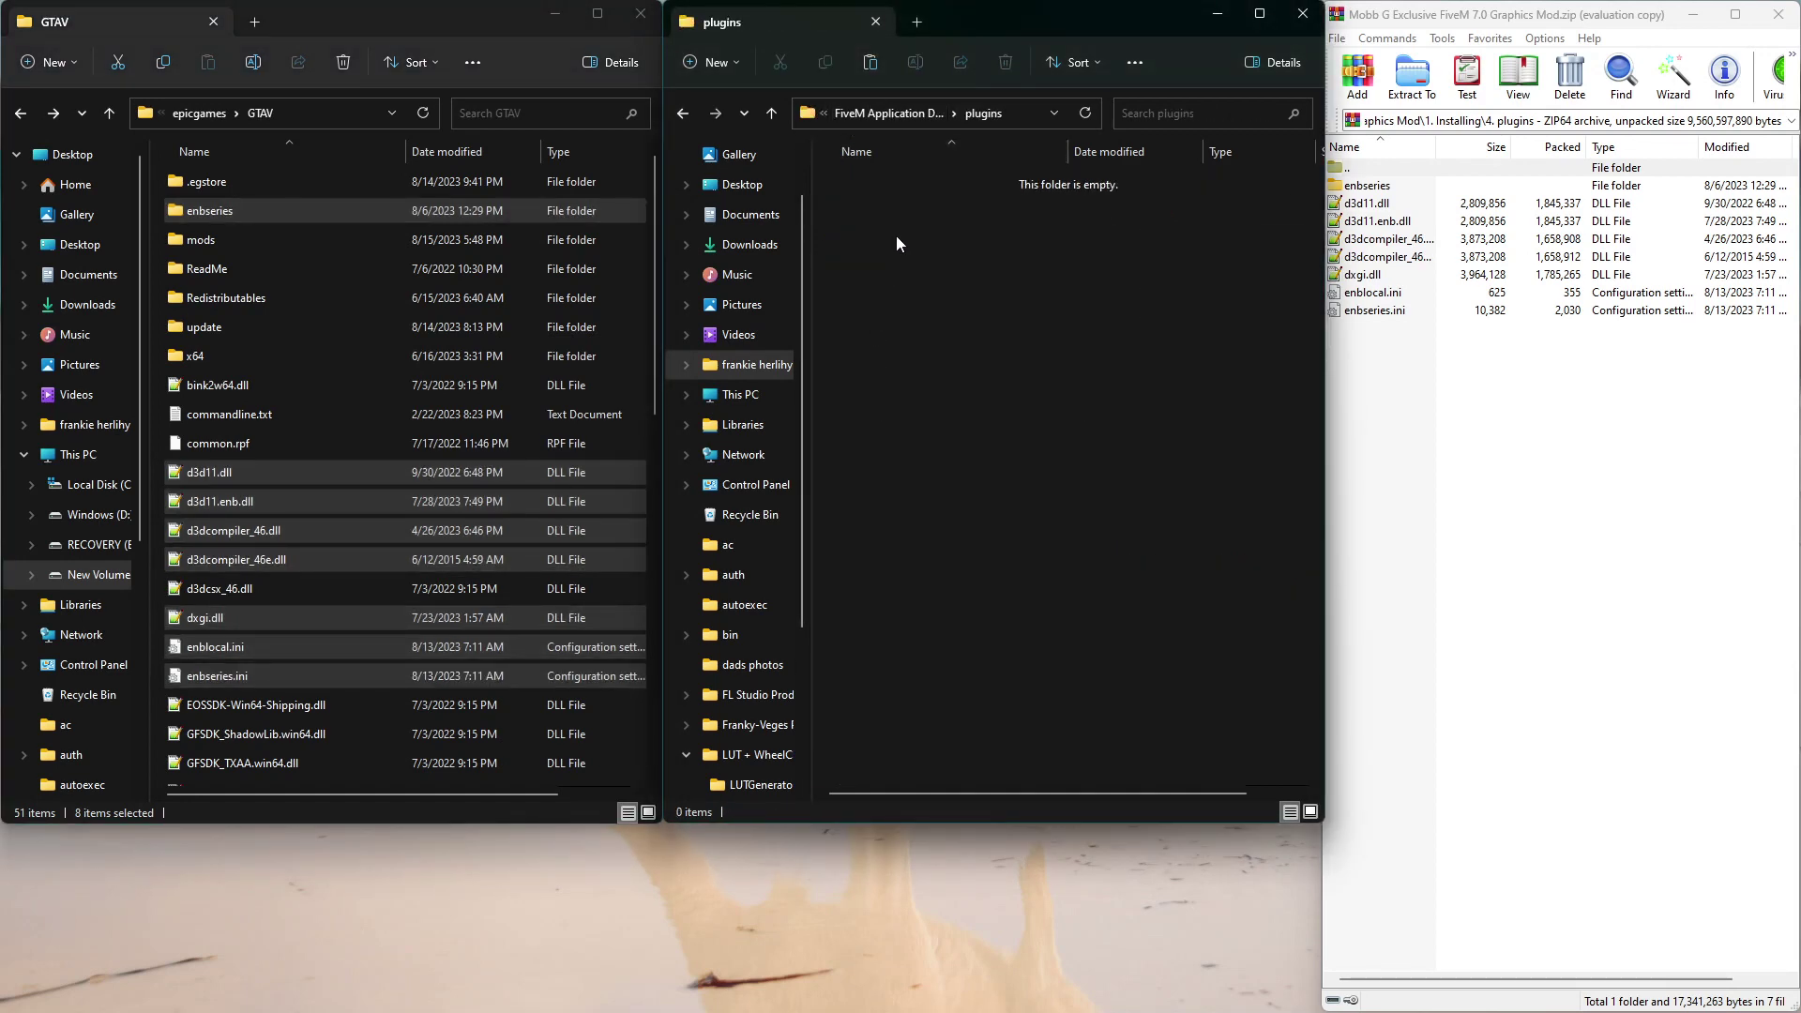
Paste the ENB files into FiveM's plugins folder and confirm they arrived
key("ctrl+v")
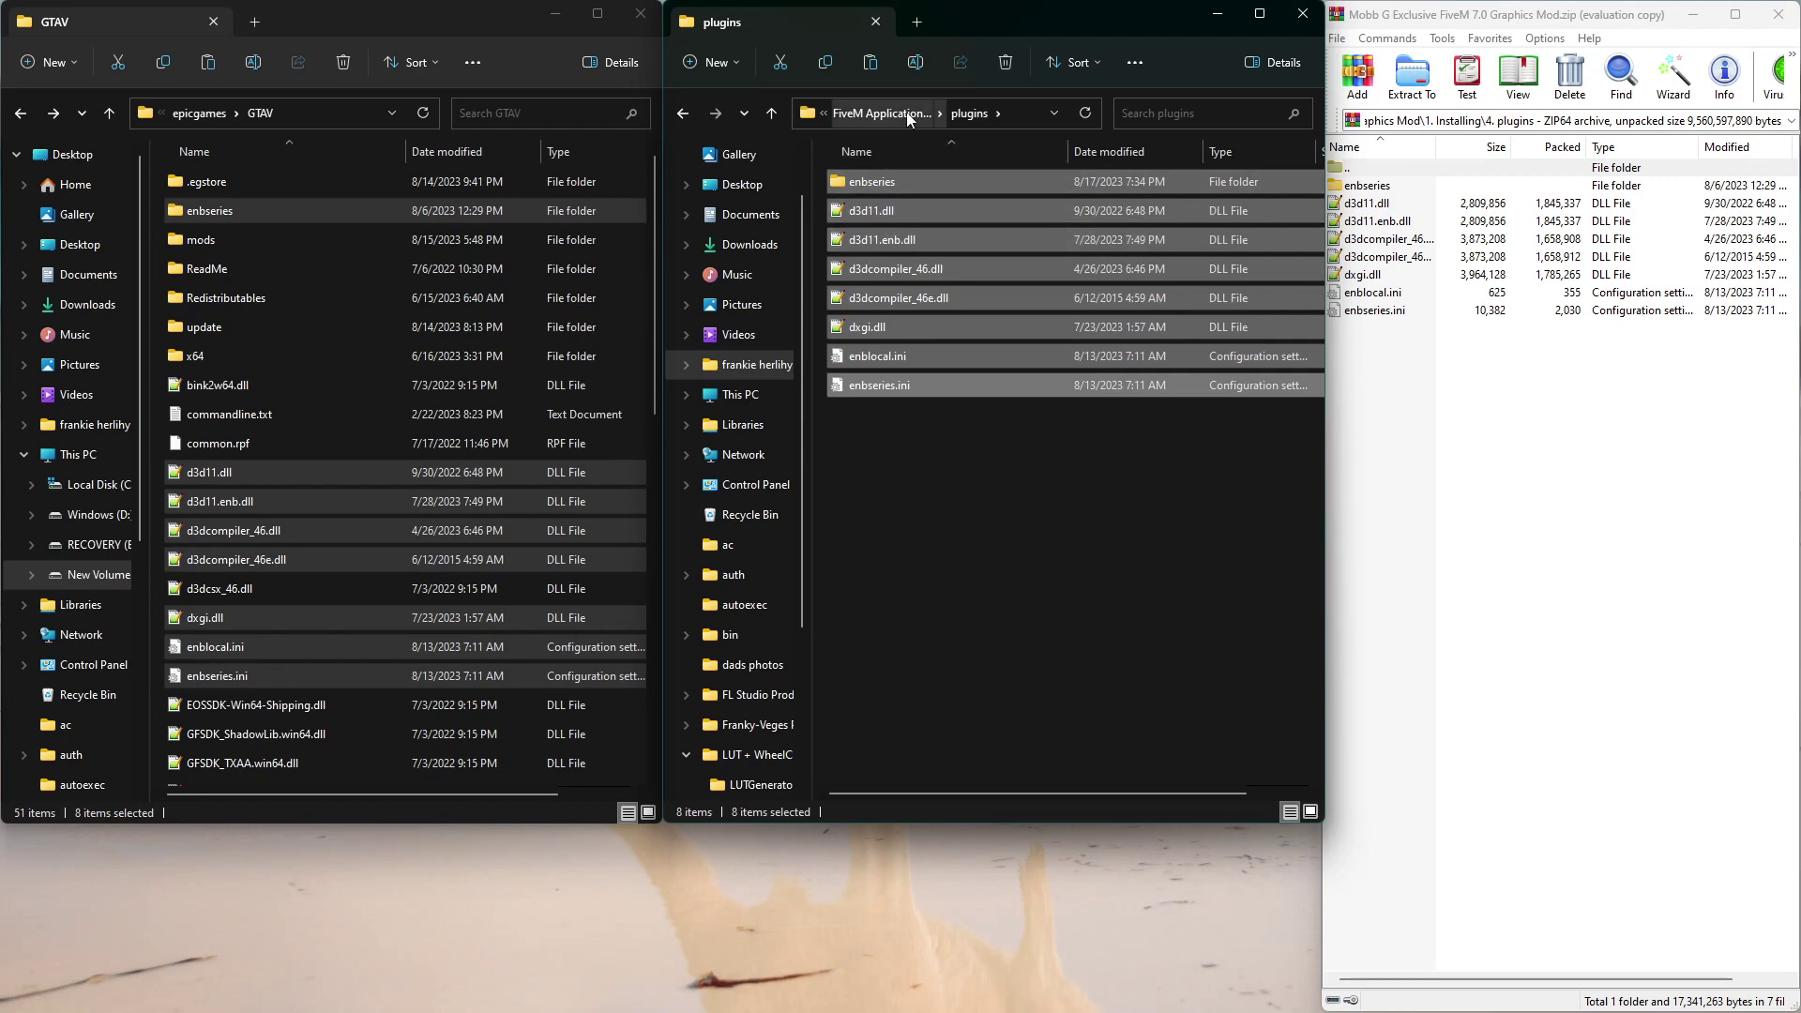
left_click(882, 113)
double_click(909, 368)
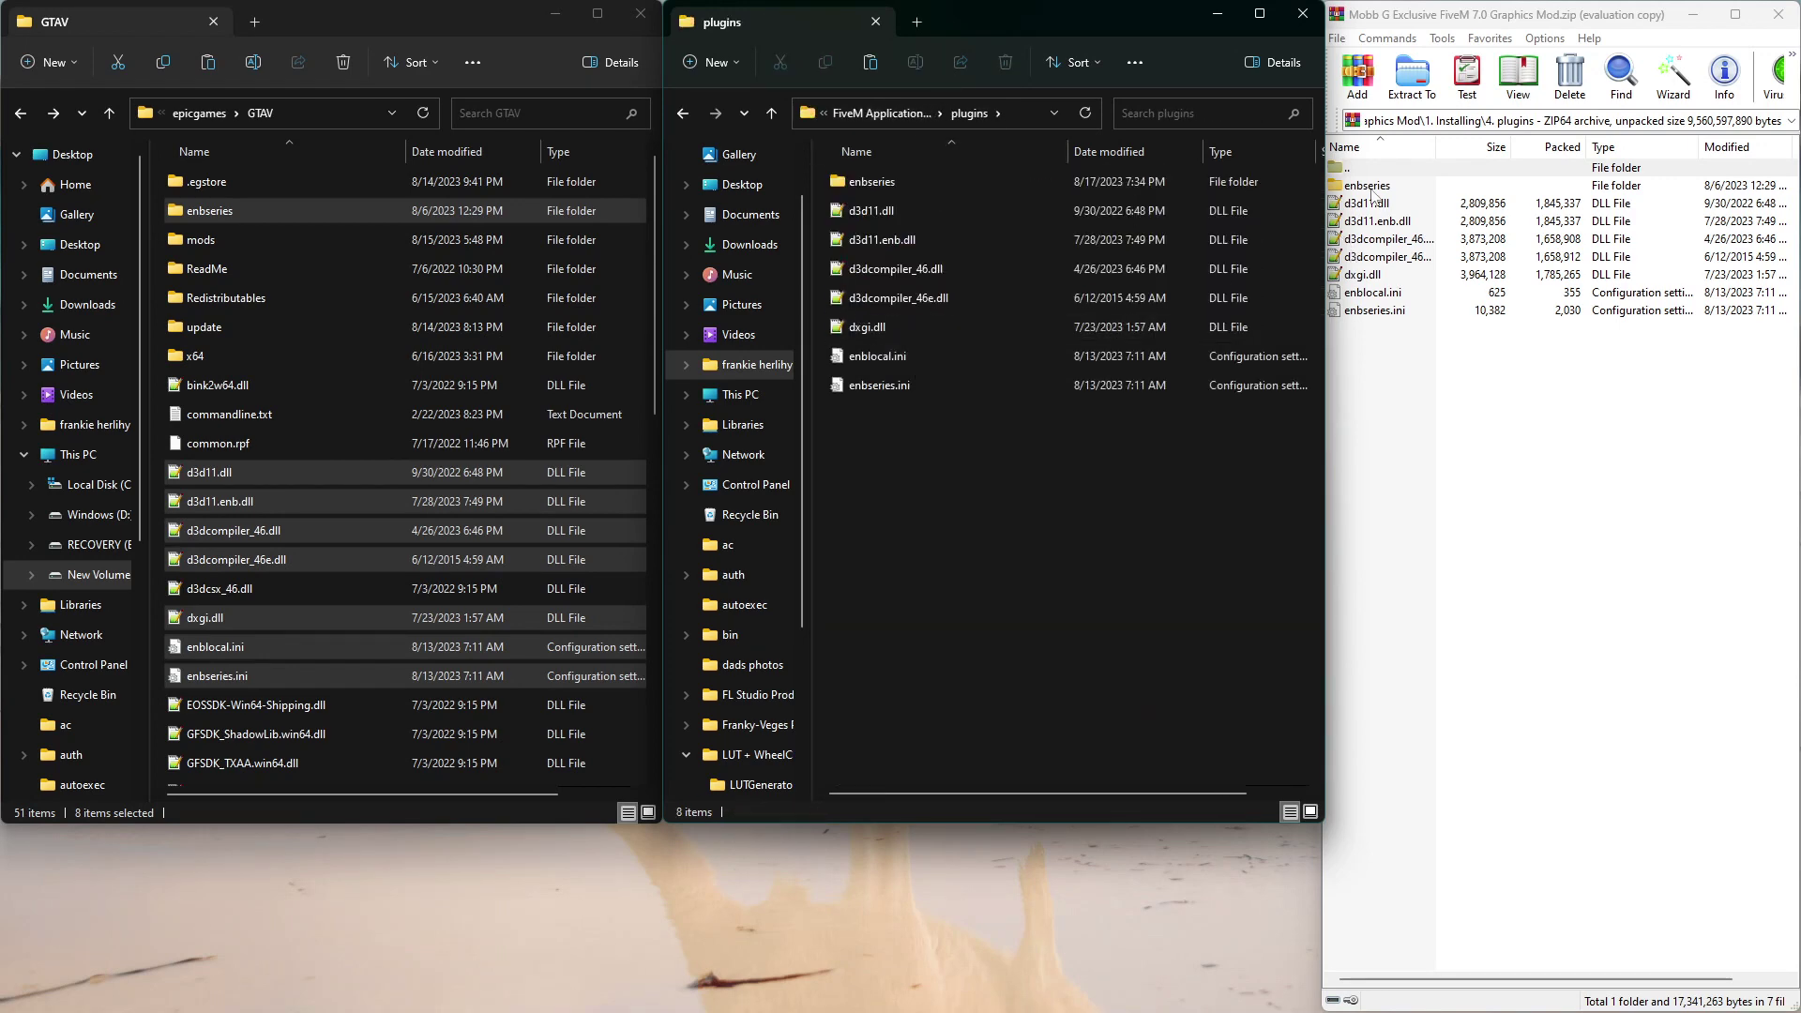
Copy the Exclusive Textures RPF files from 2. Optional into FiveM's mods folder
double_click(1363, 169)
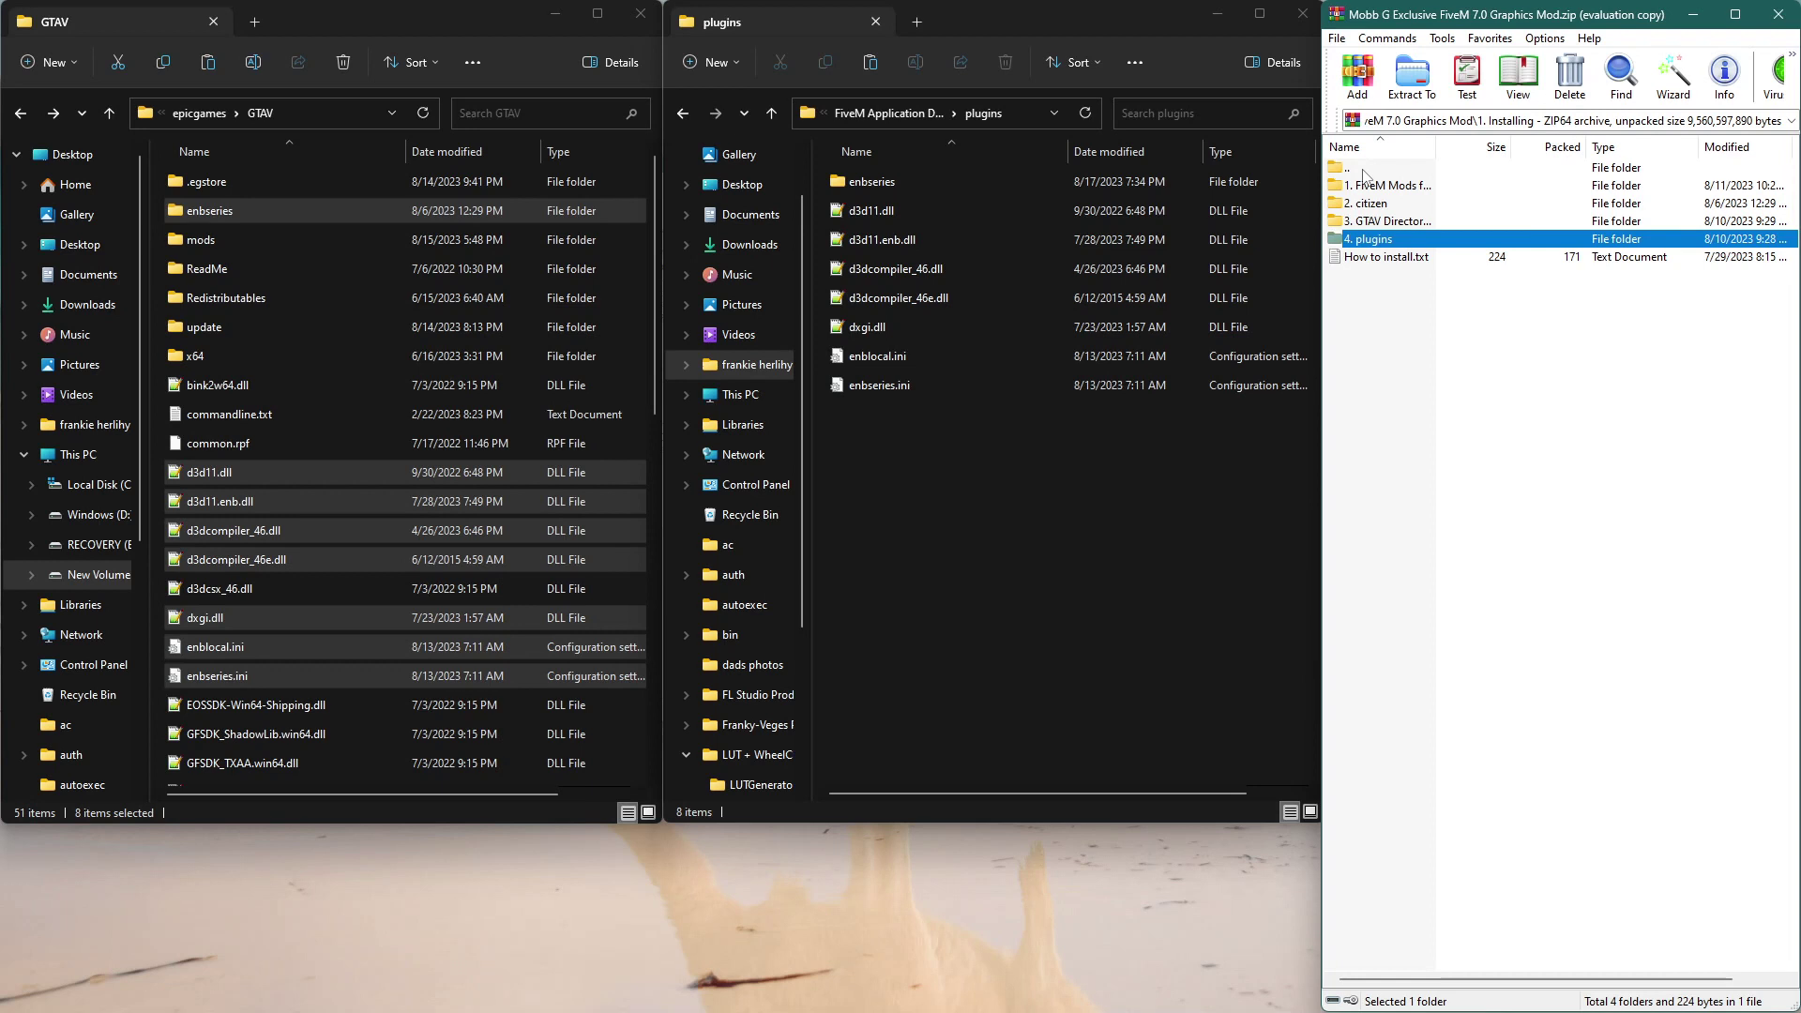
double_click(1363, 170)
double_click(1371, 203)
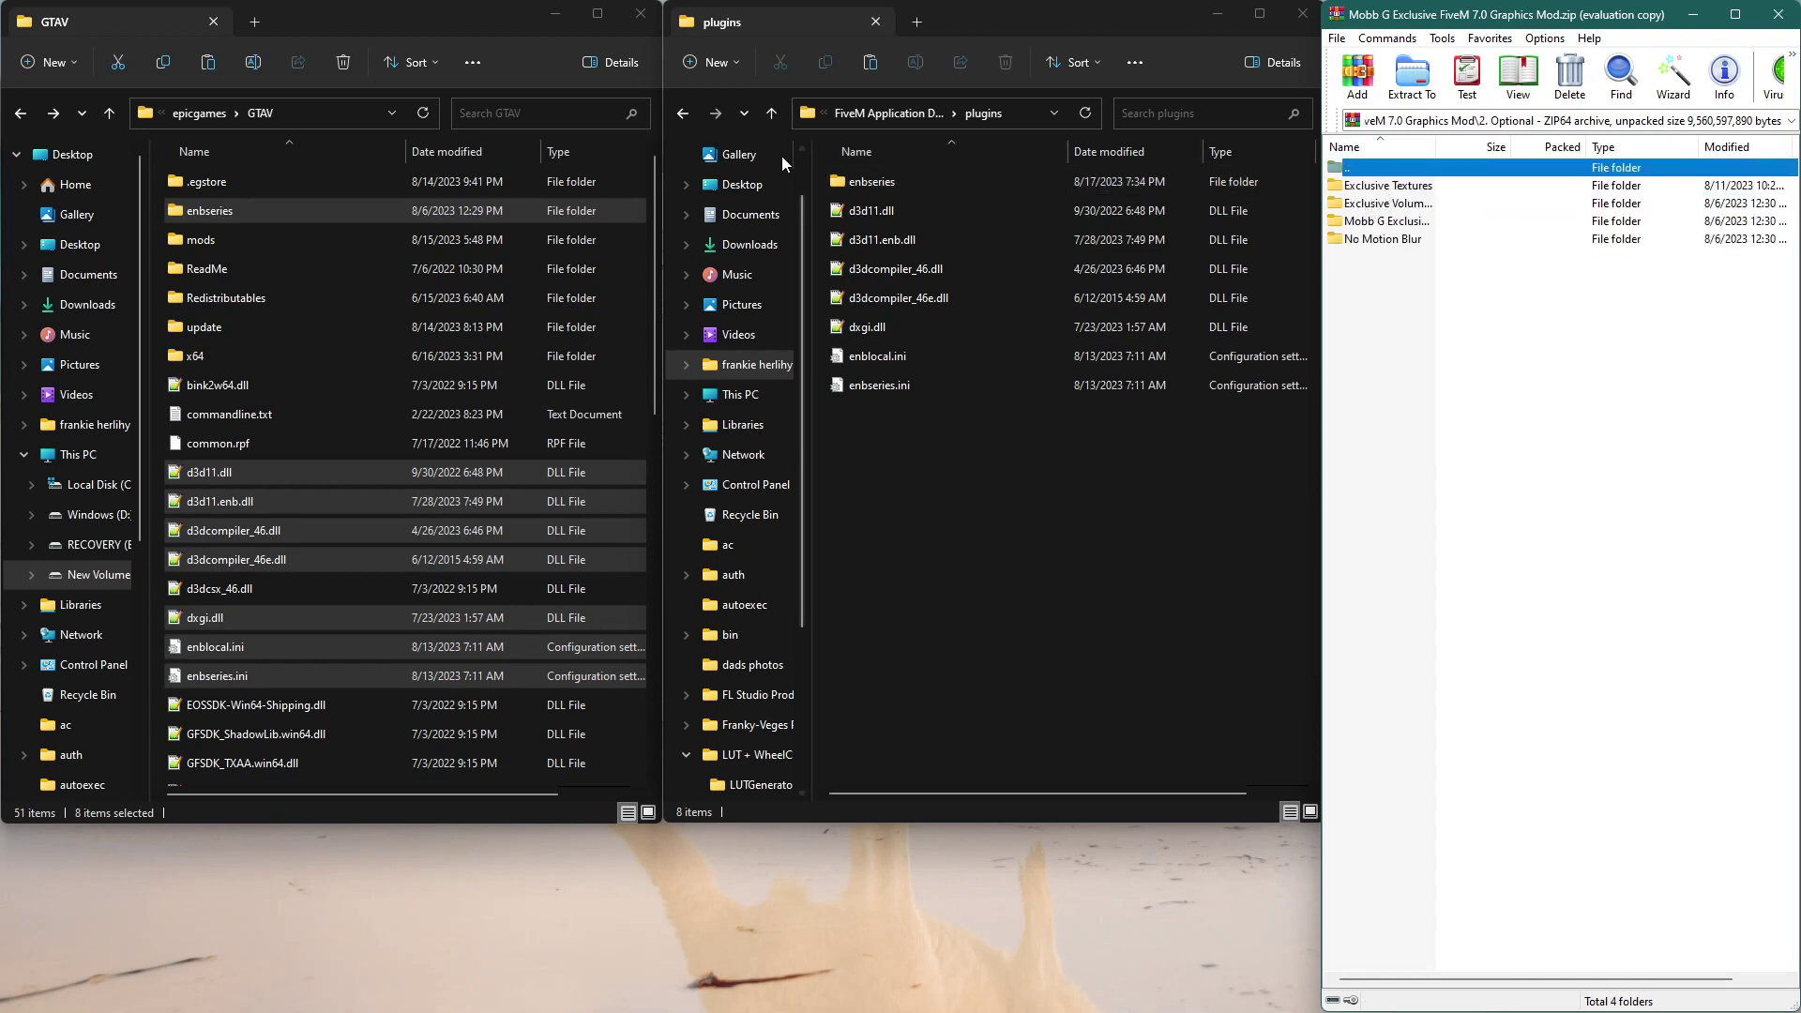
left_click(921, 116)
double_click(869, 321)
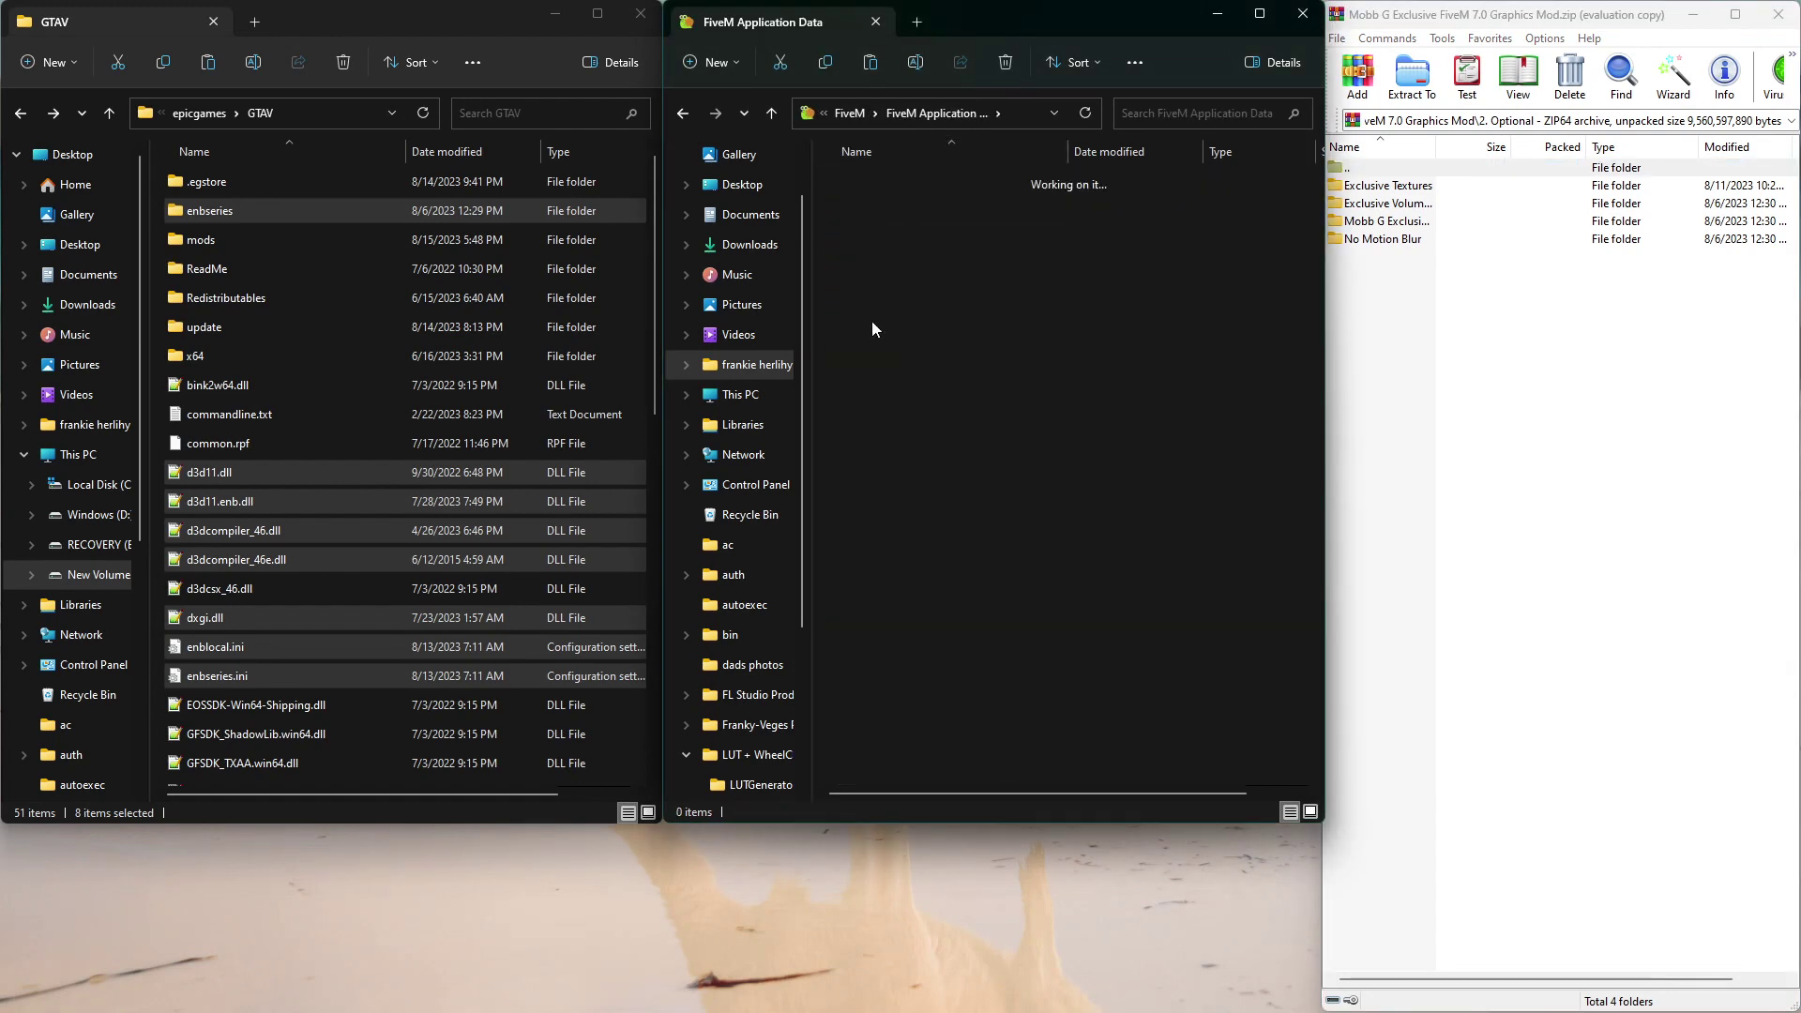
double_click(1388, 185)
left_click_drag(1376, 314, 931, 330)
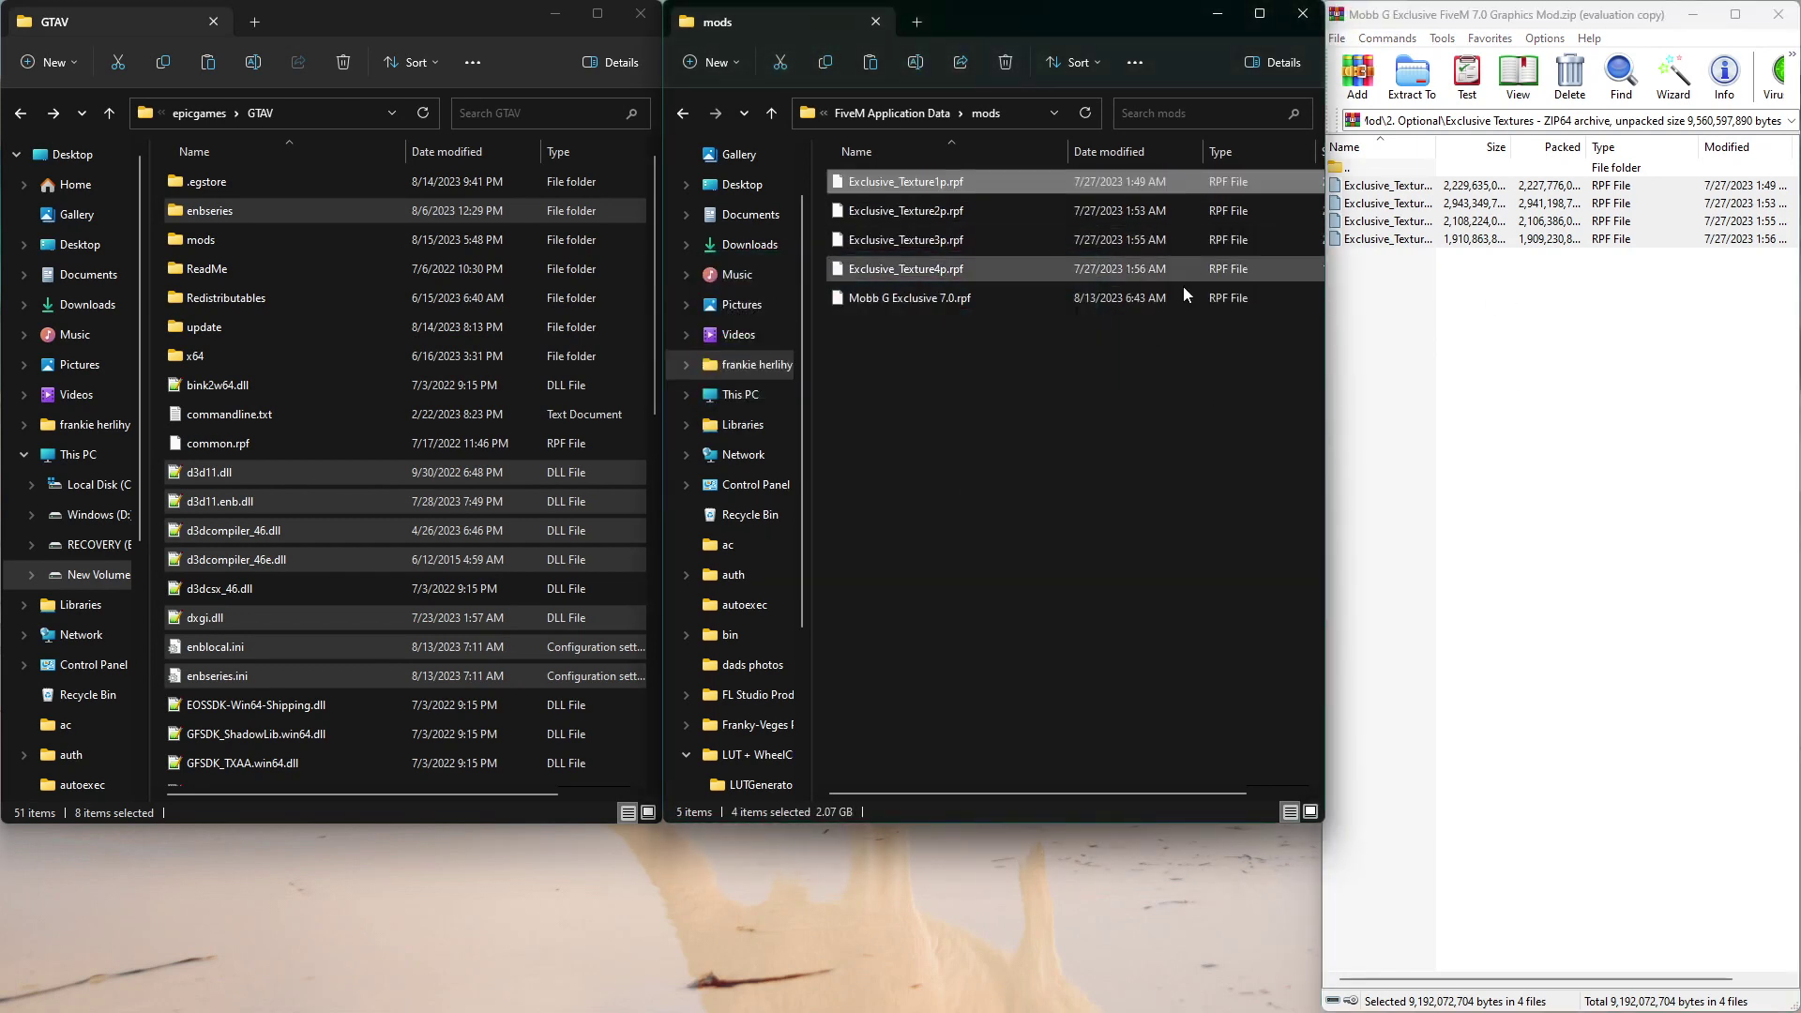
Copy Exclusive Volumetrics 7.0.rpf and ExclusiveLights.rpf into the mods folder
double_click(1356, 169)
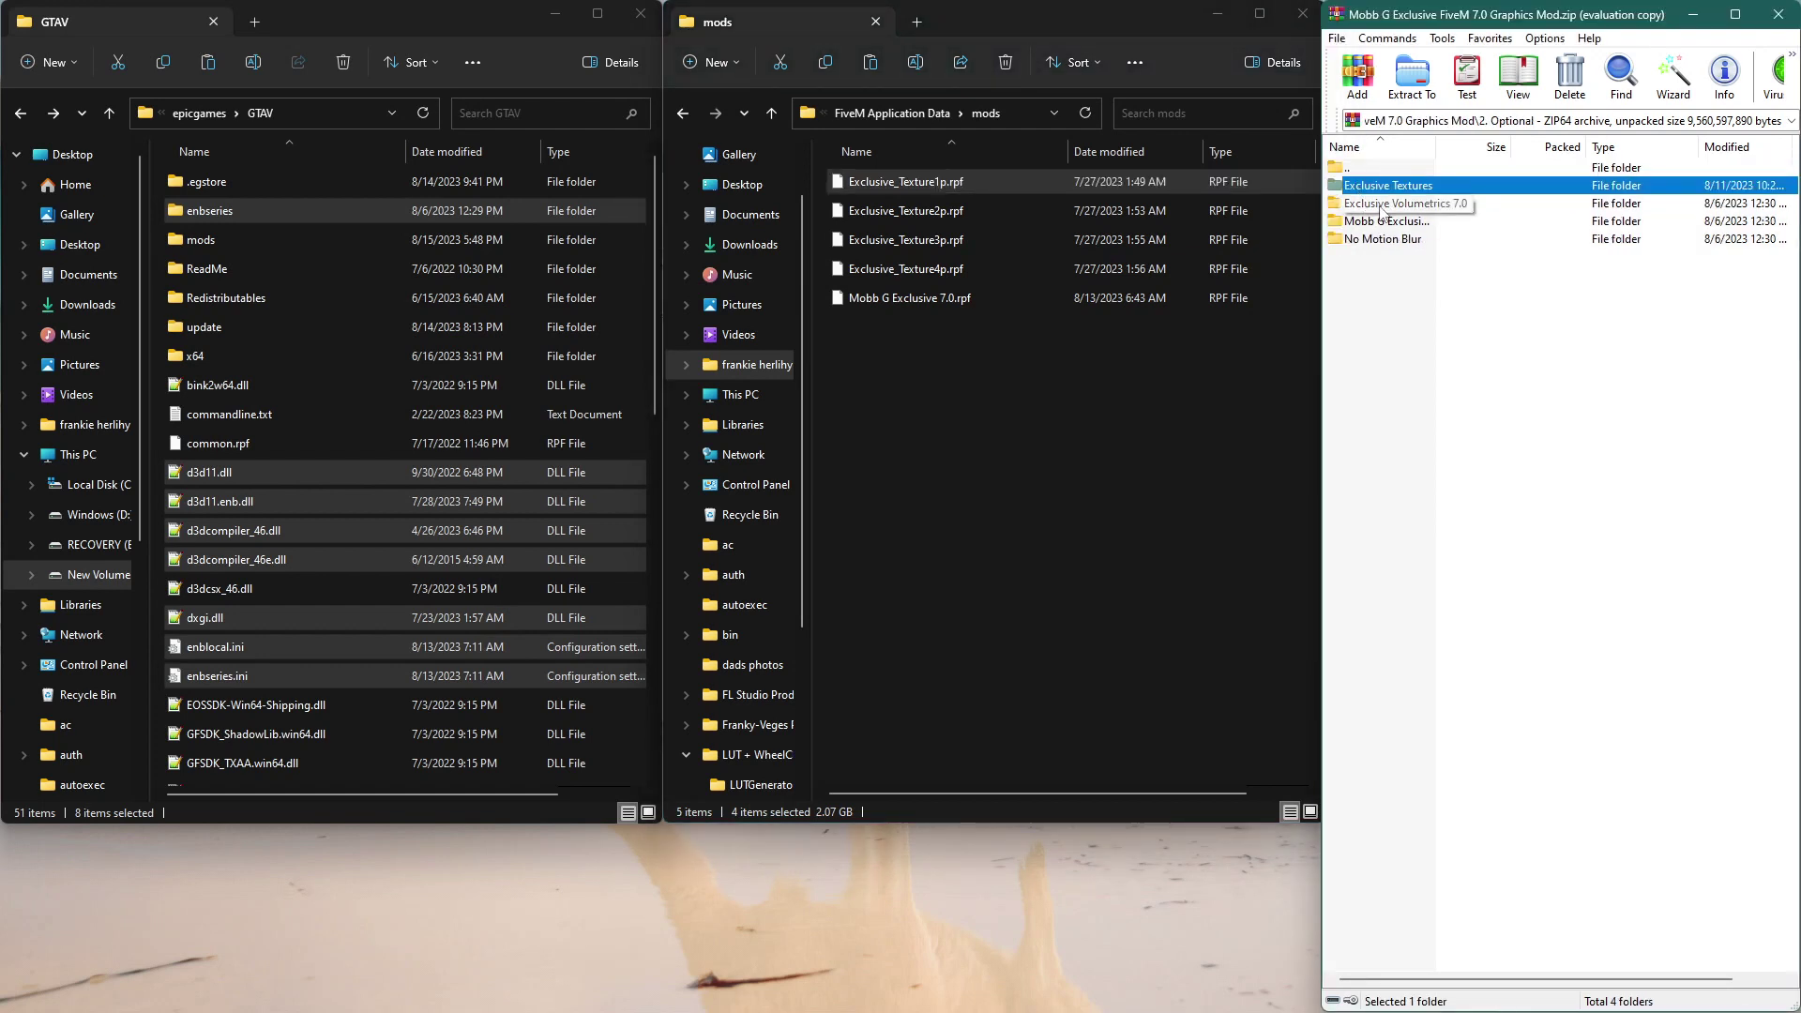
double_click(1380, 205)
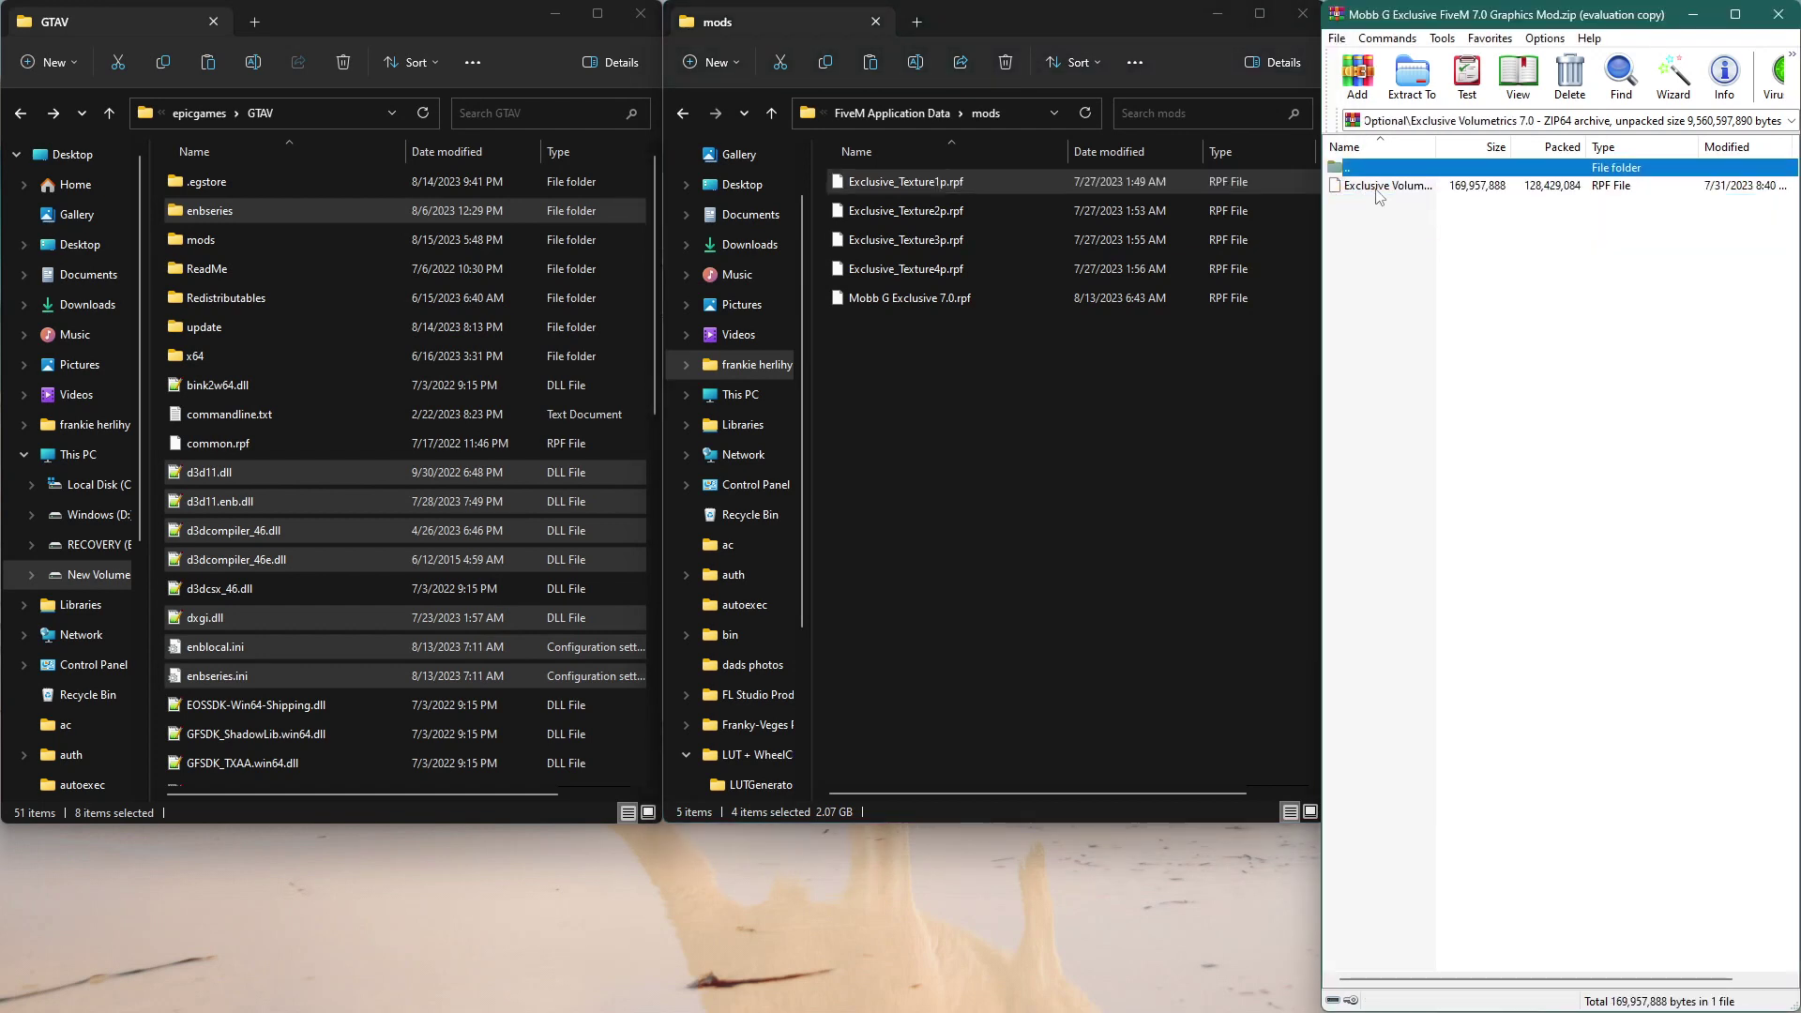
left_click_drag(1414, 194, 854, 385)
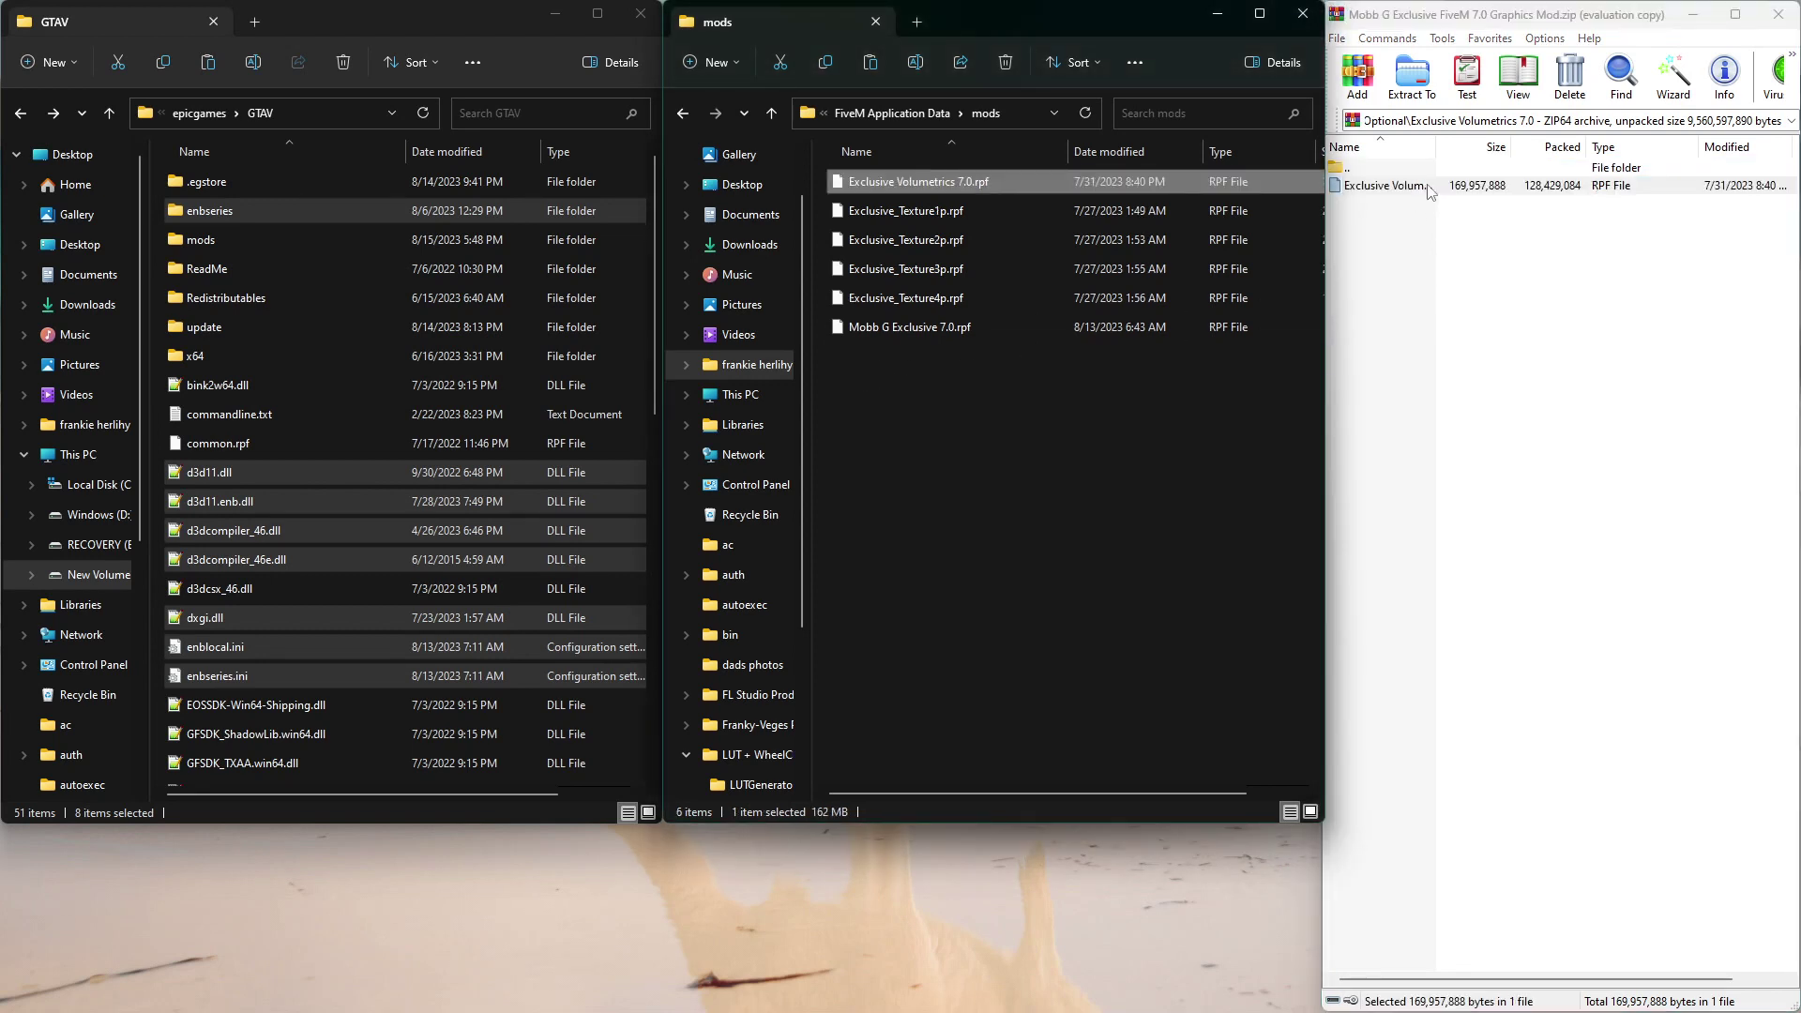
double_click(1351, 169)
double_click(1376, 222)
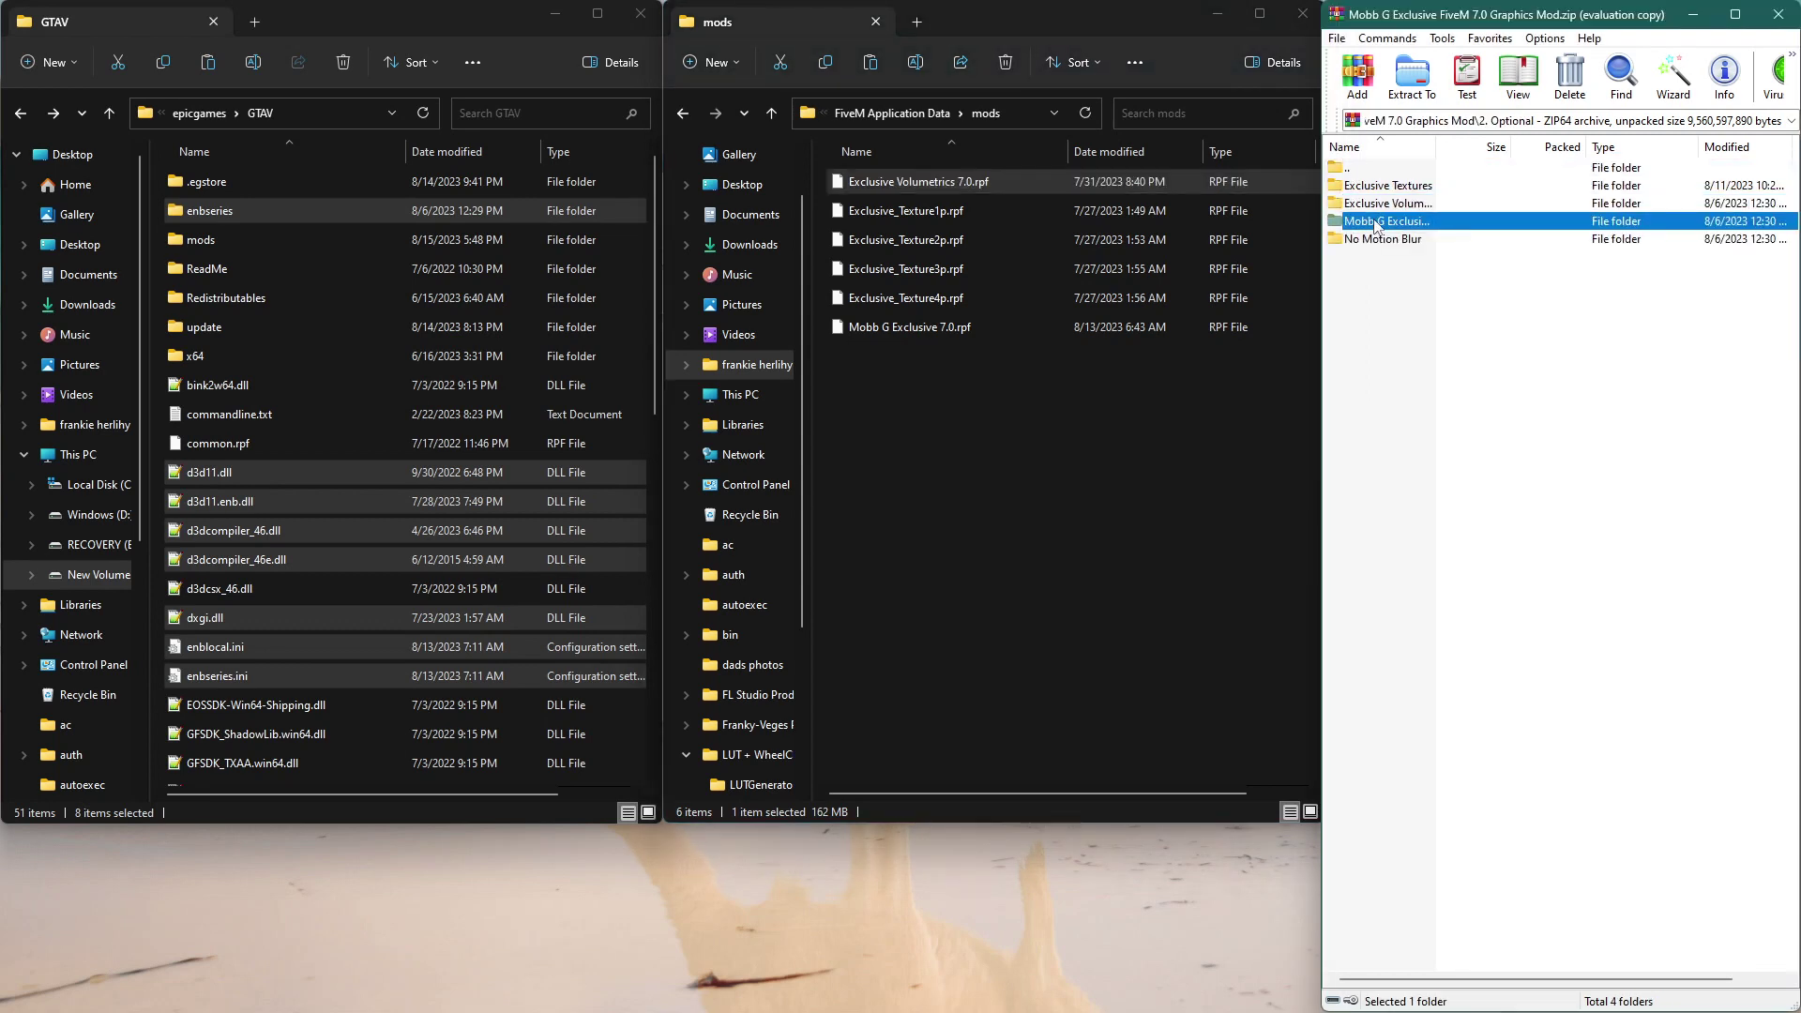
left_click_drag(1388, 191, 897, 396)
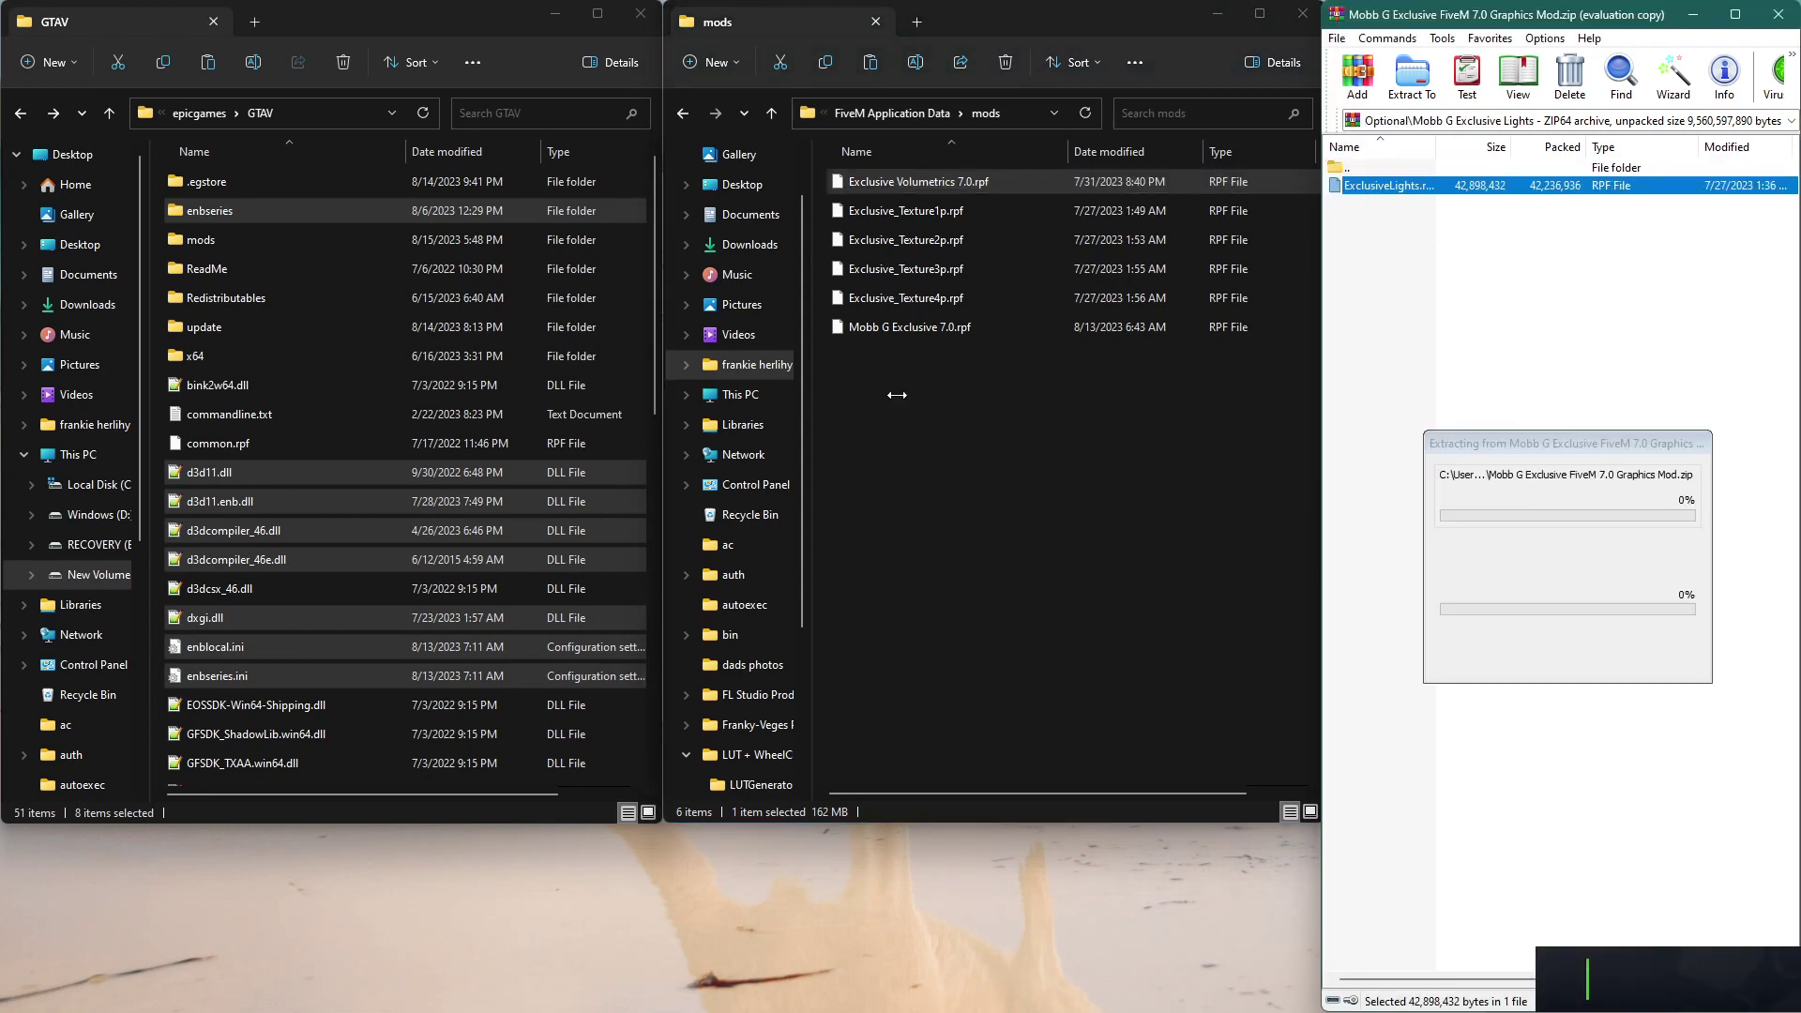
Add Disable Motion Blur.rpf from No Motion Blur to mods and close the archive
double_click(1358, 171)
double_click(1369, 240)
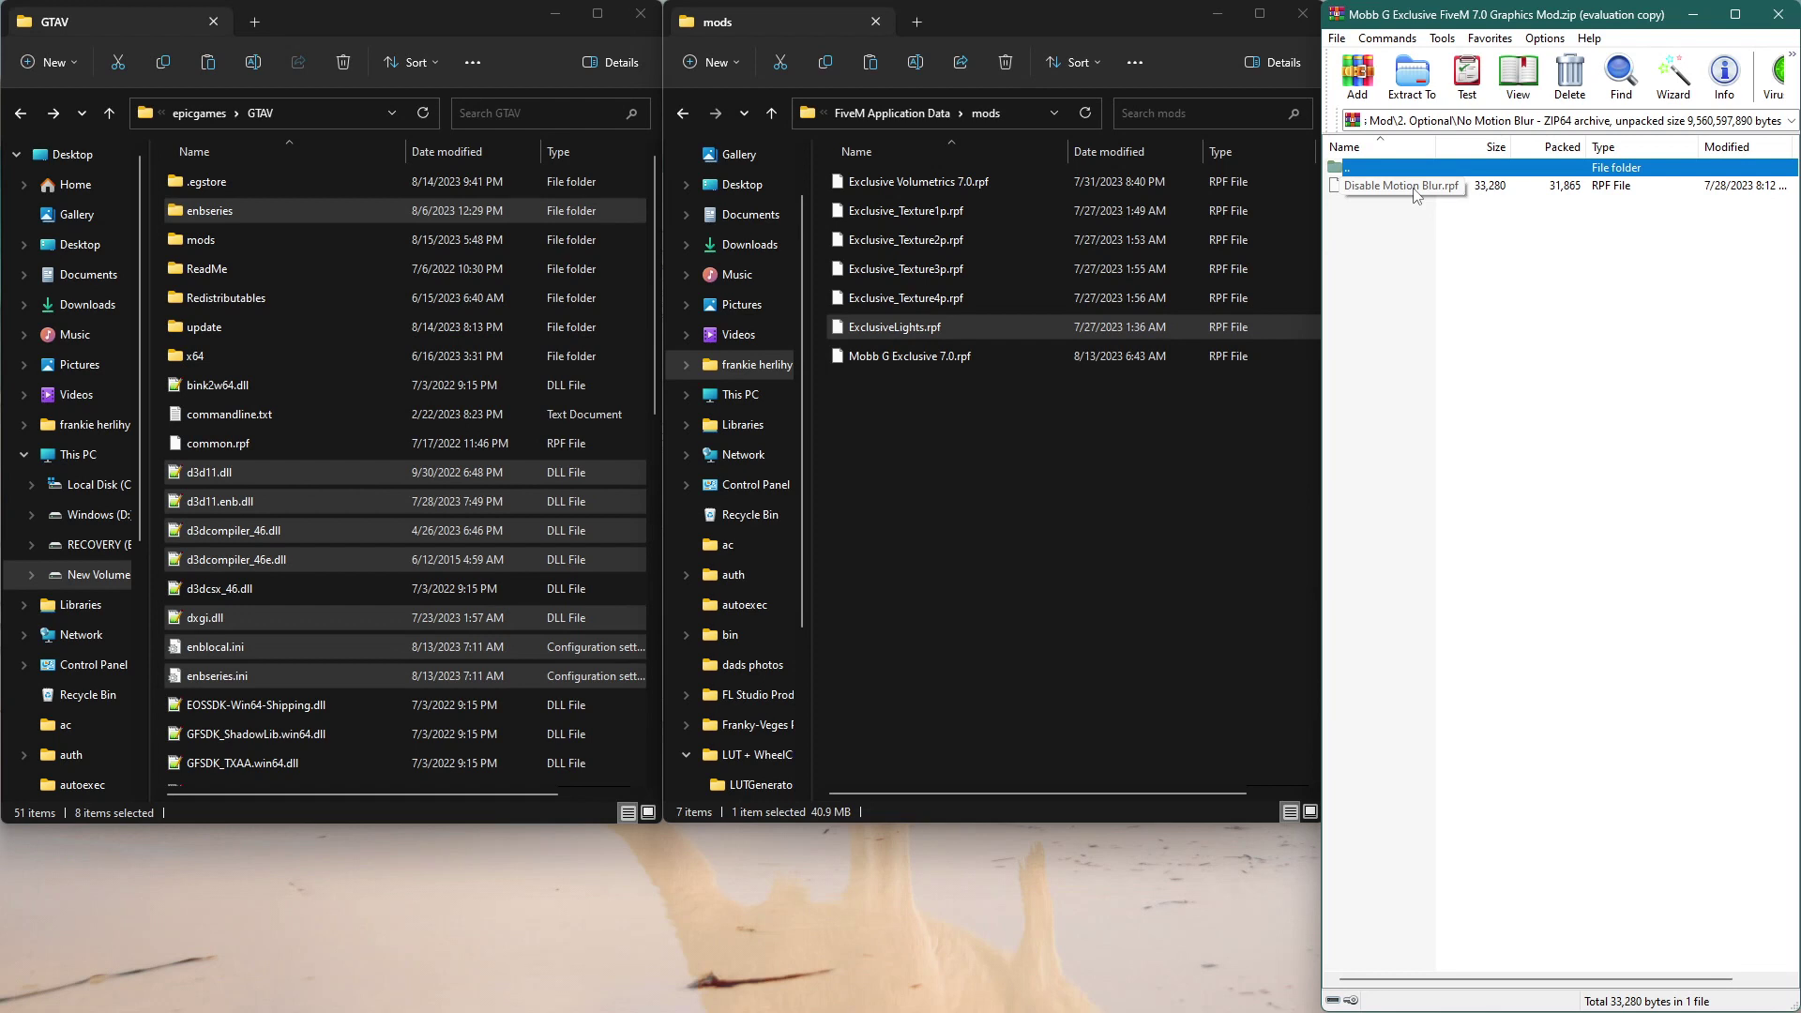
left_click_drag(1416, 194, 1318, 197)
left_click_drag(960, 446, 960, 446)
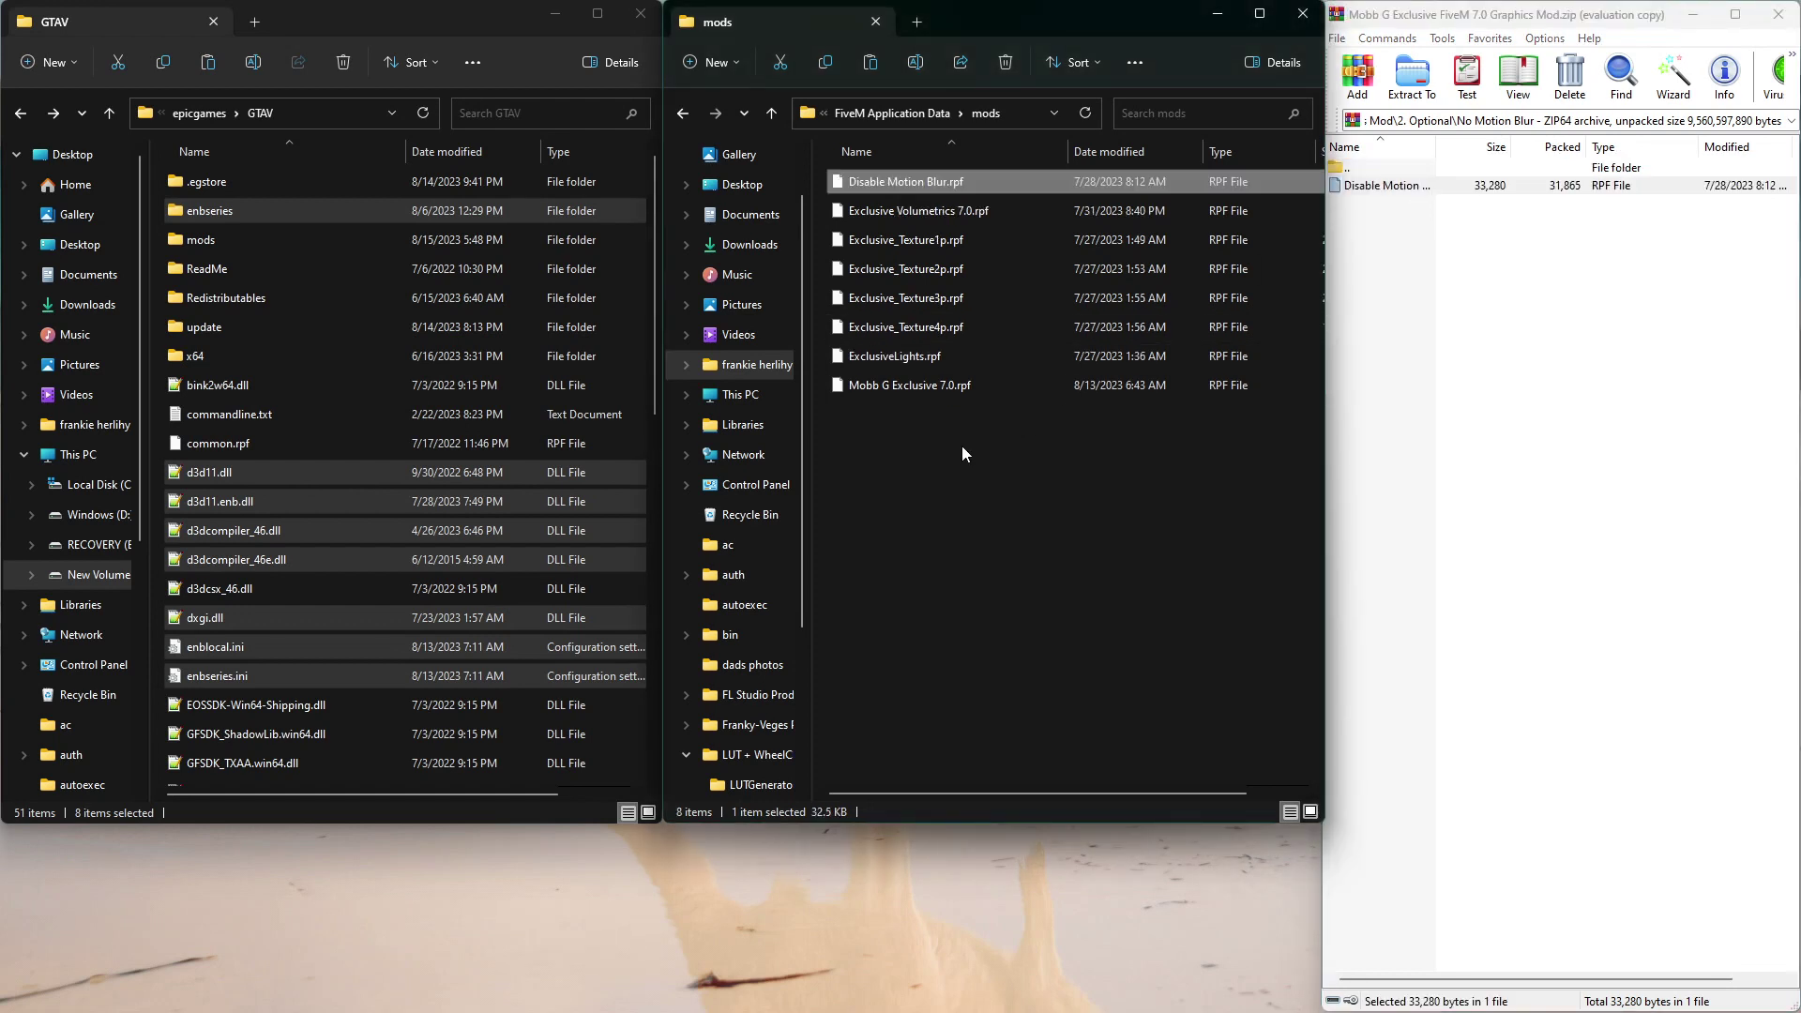
double_click(1379, 168)
double_click(1372, 169)
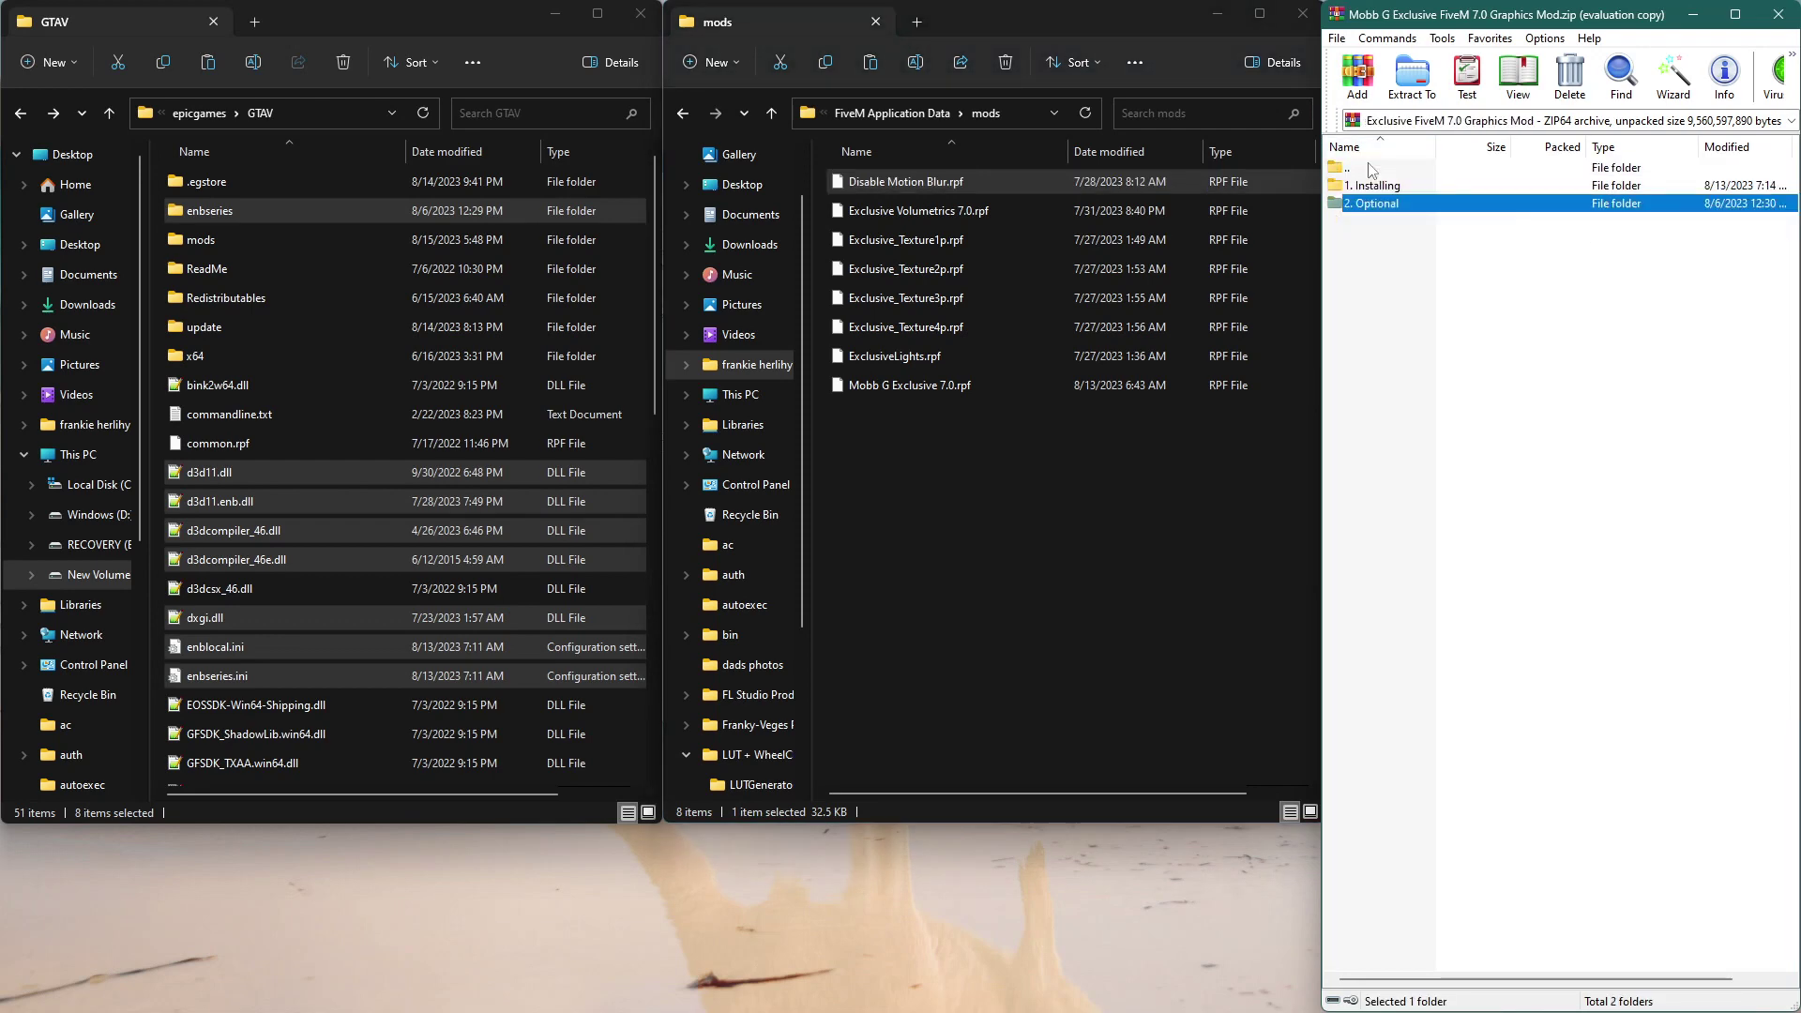
left_click(1776, 15)
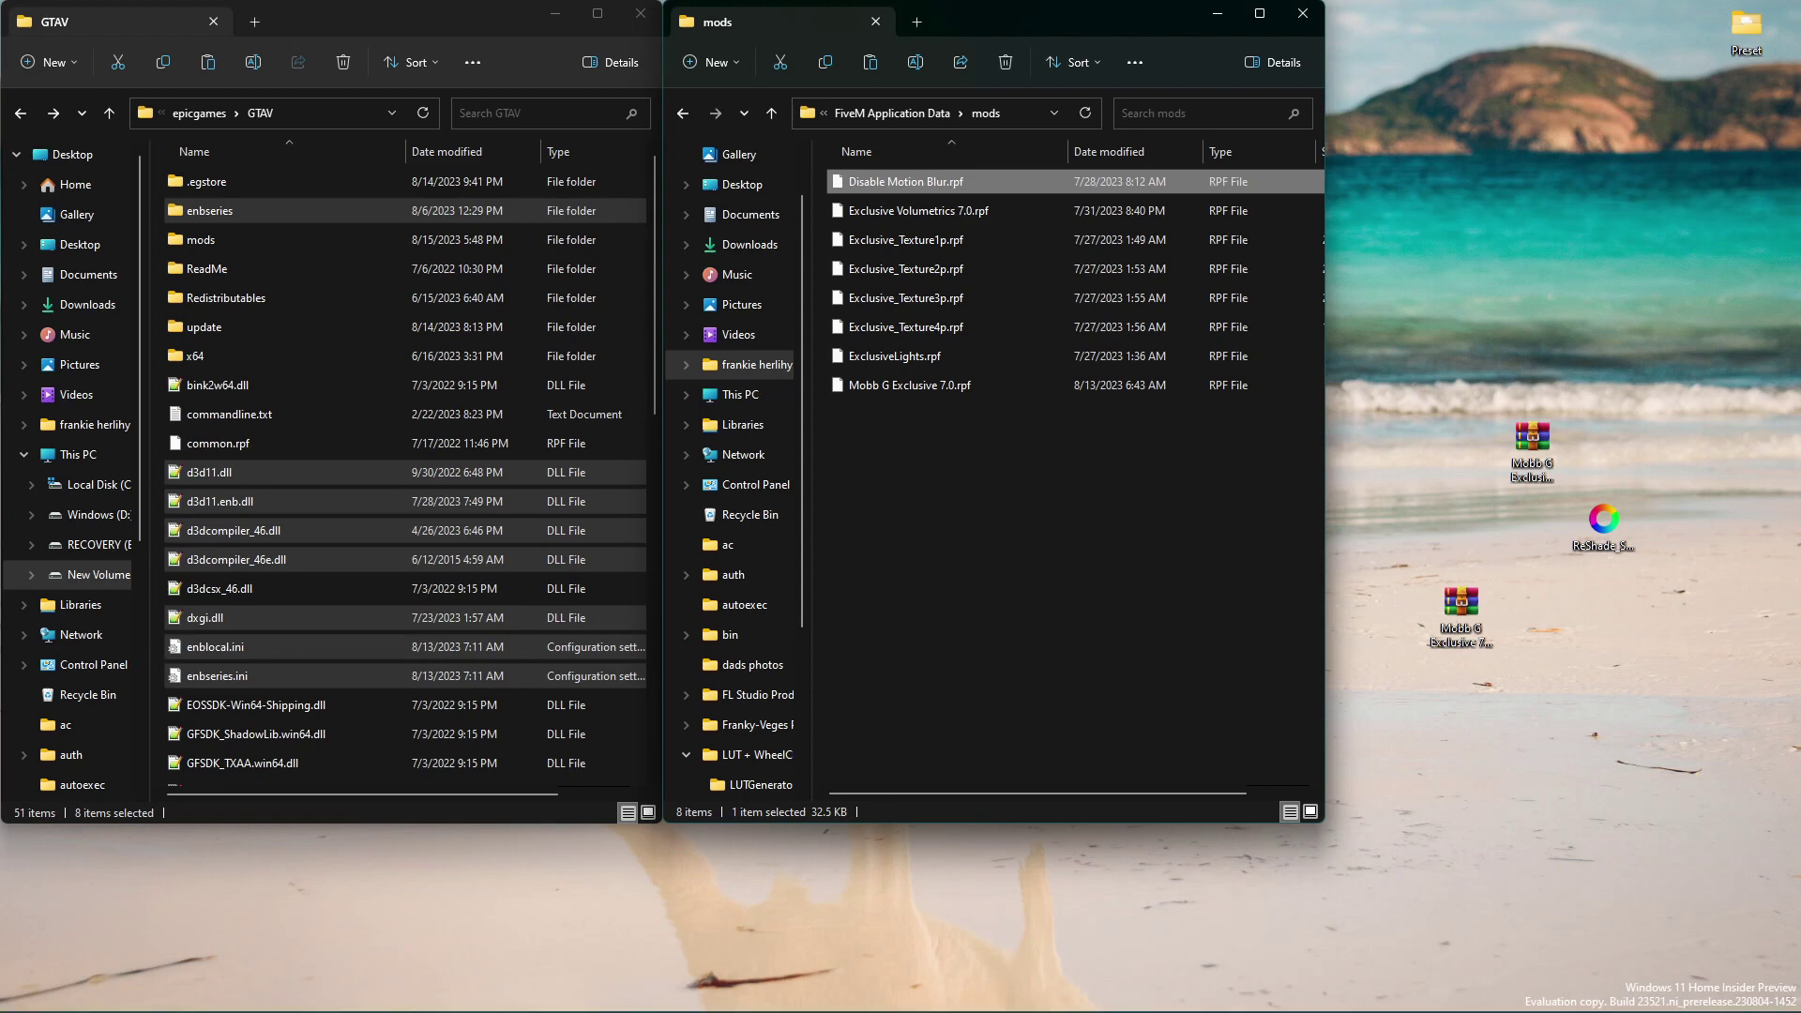
Download ReShade_Setup_5.8.0_Addon.exe from the Discord announcement and run it past the singleplayer warning
left_click(568, 992)
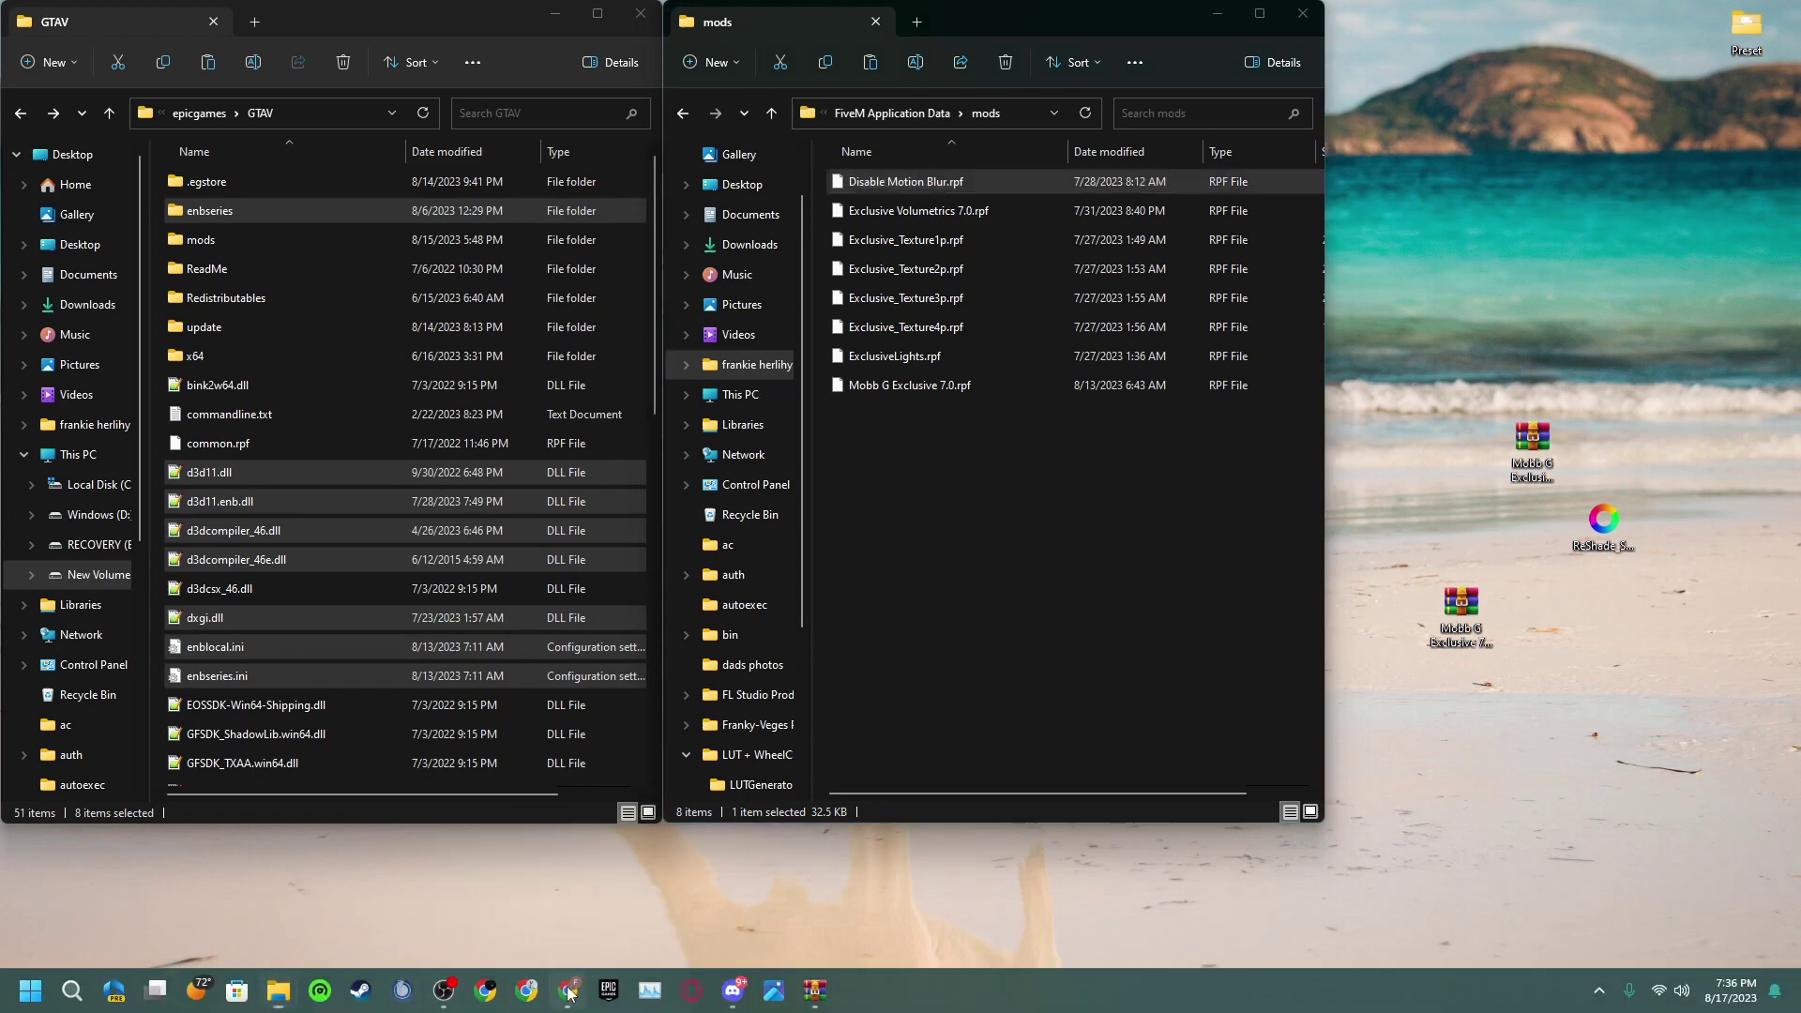
left_click(398, 15)
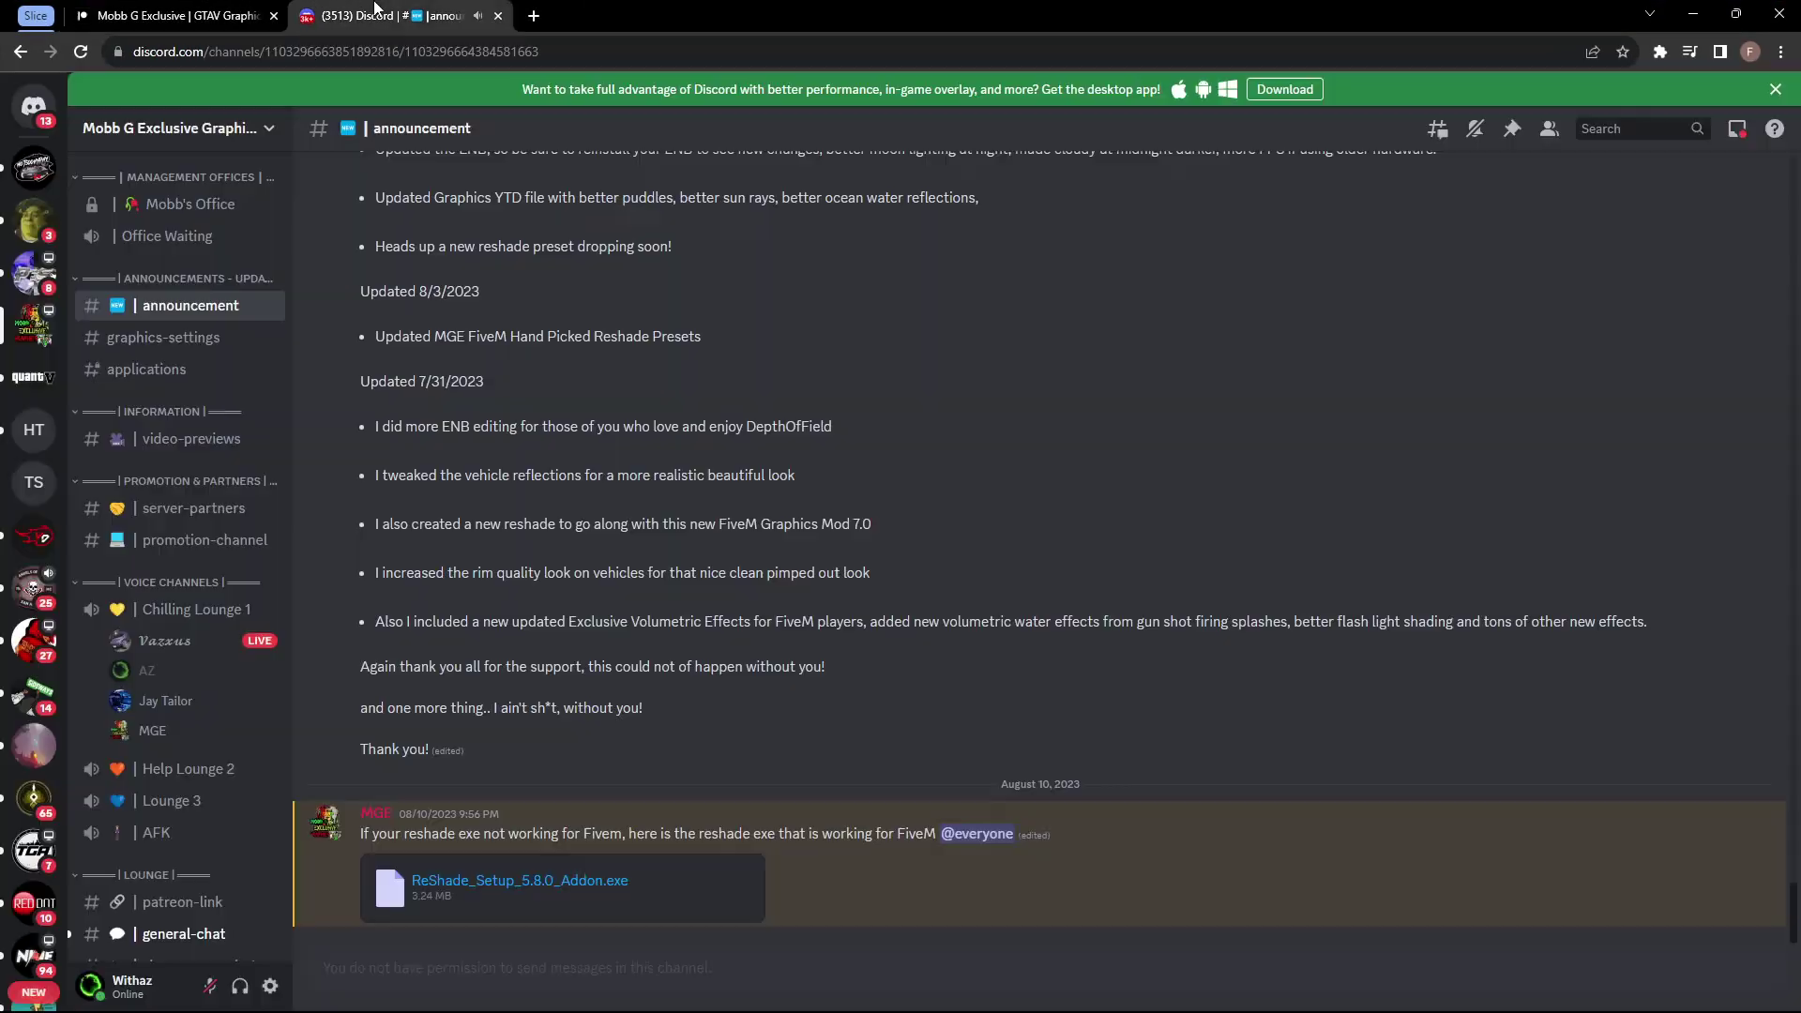
left_click(497, 886)
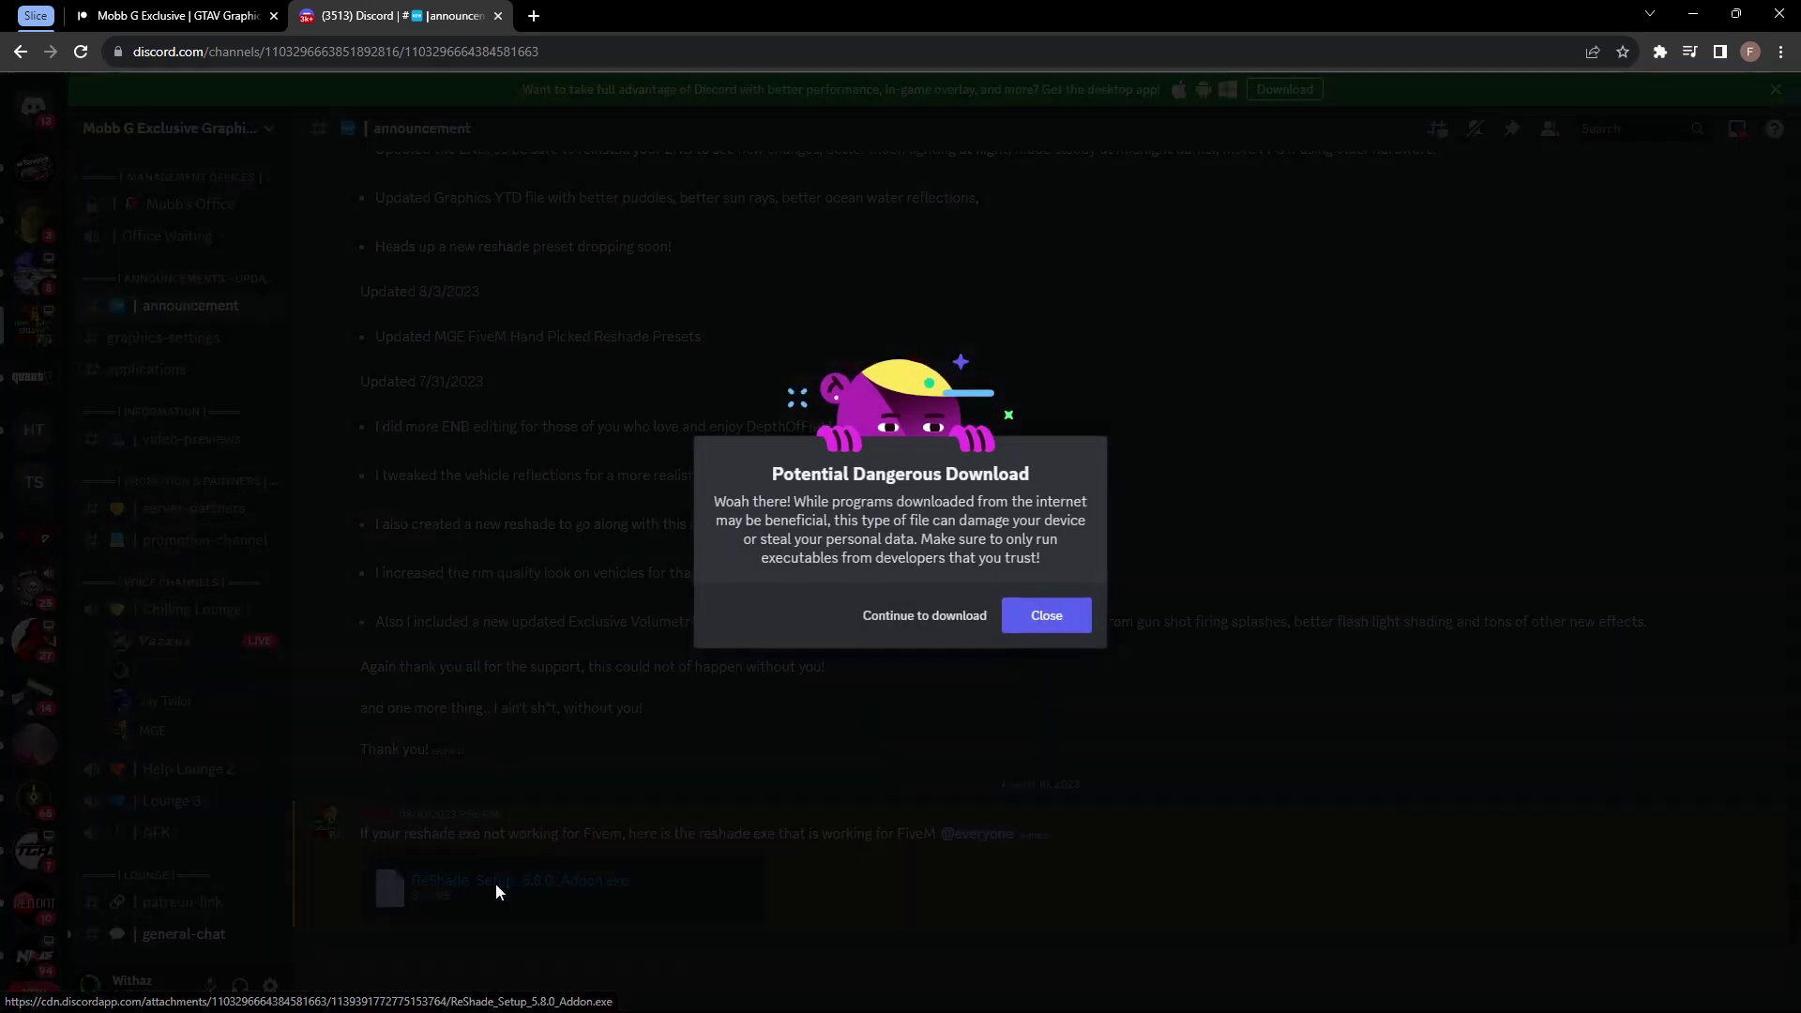
left_click(898, 621)
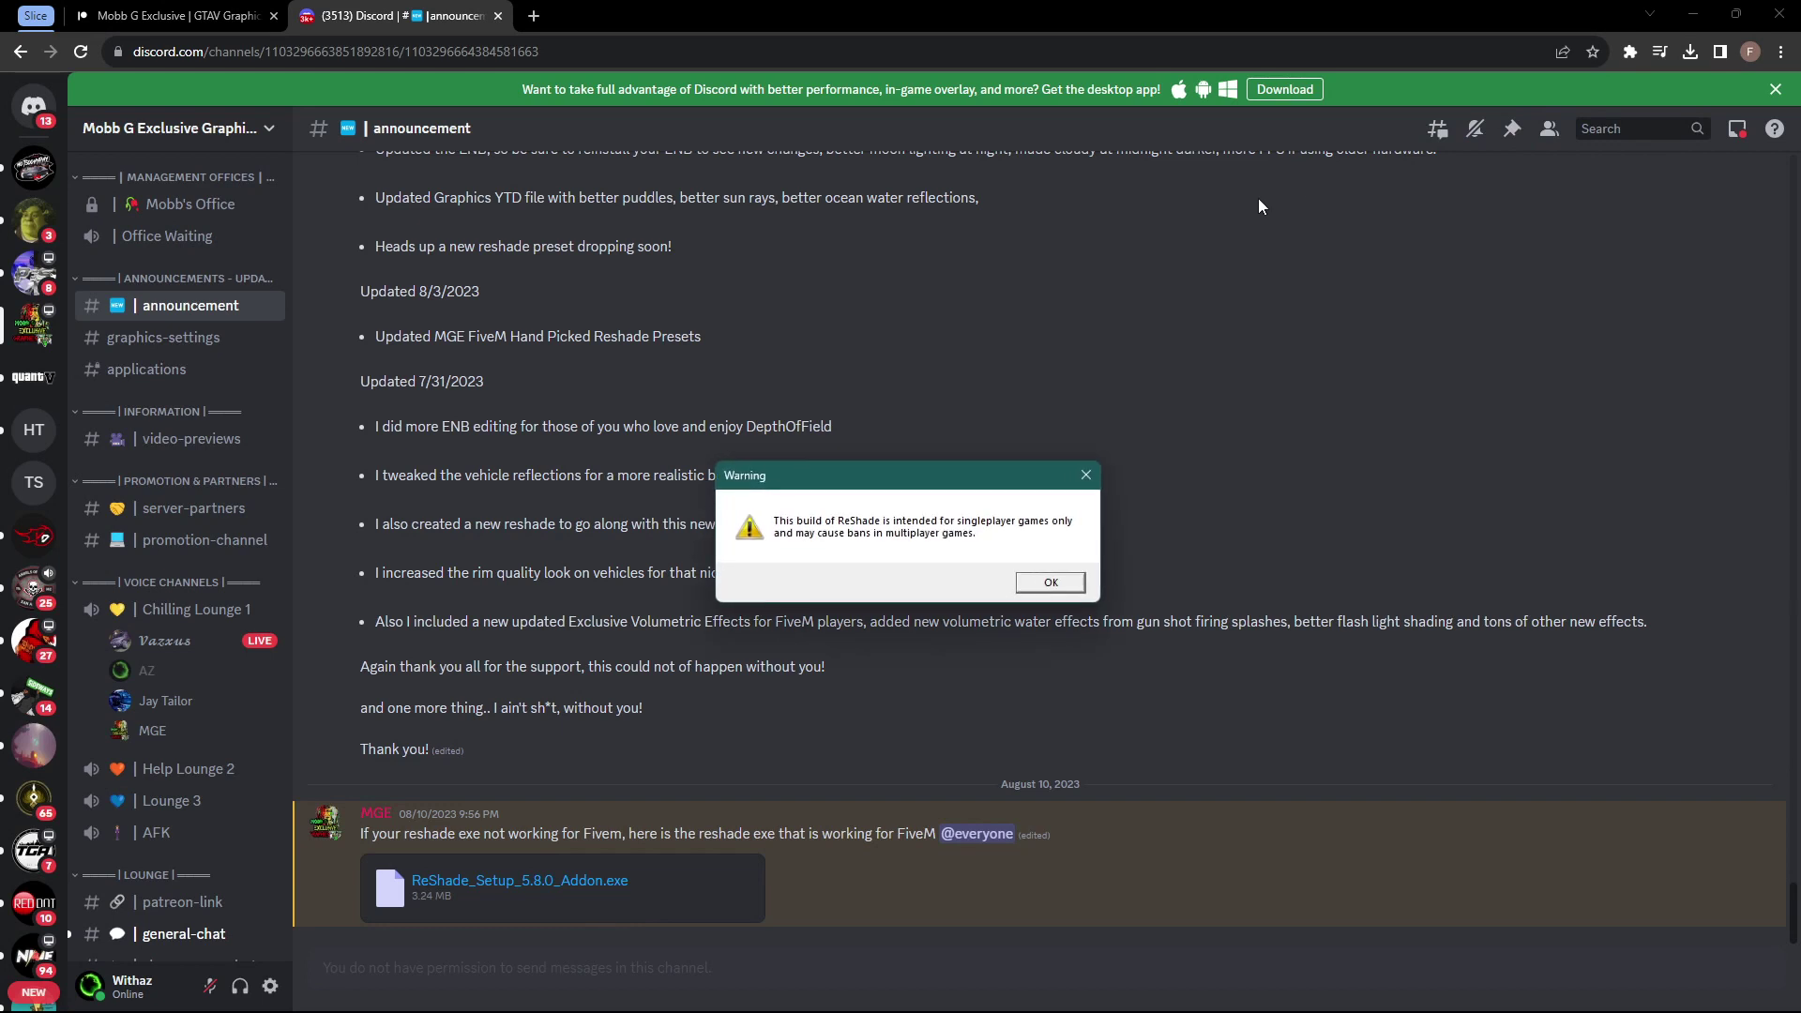
left_click(1028, 587)
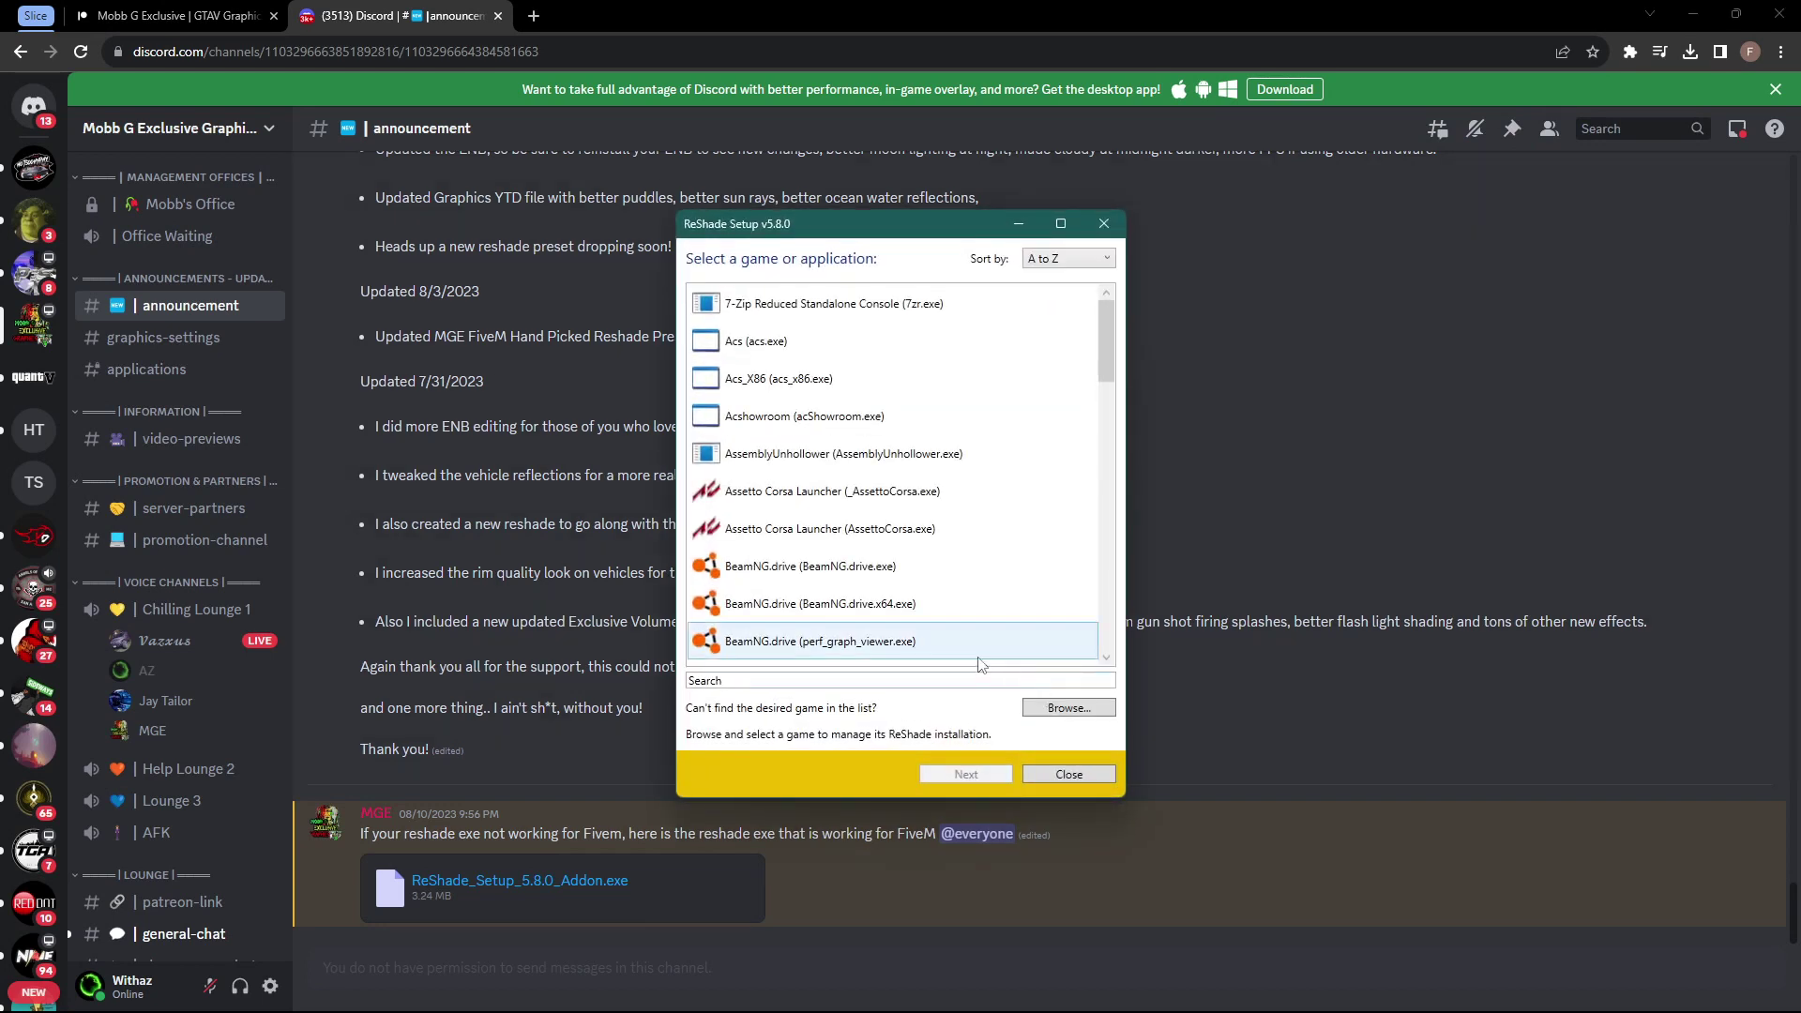
Set F:\epicgames\GTAV\GTA5.exe as ReShade's target game
scroll(819, 492, "down", 8)
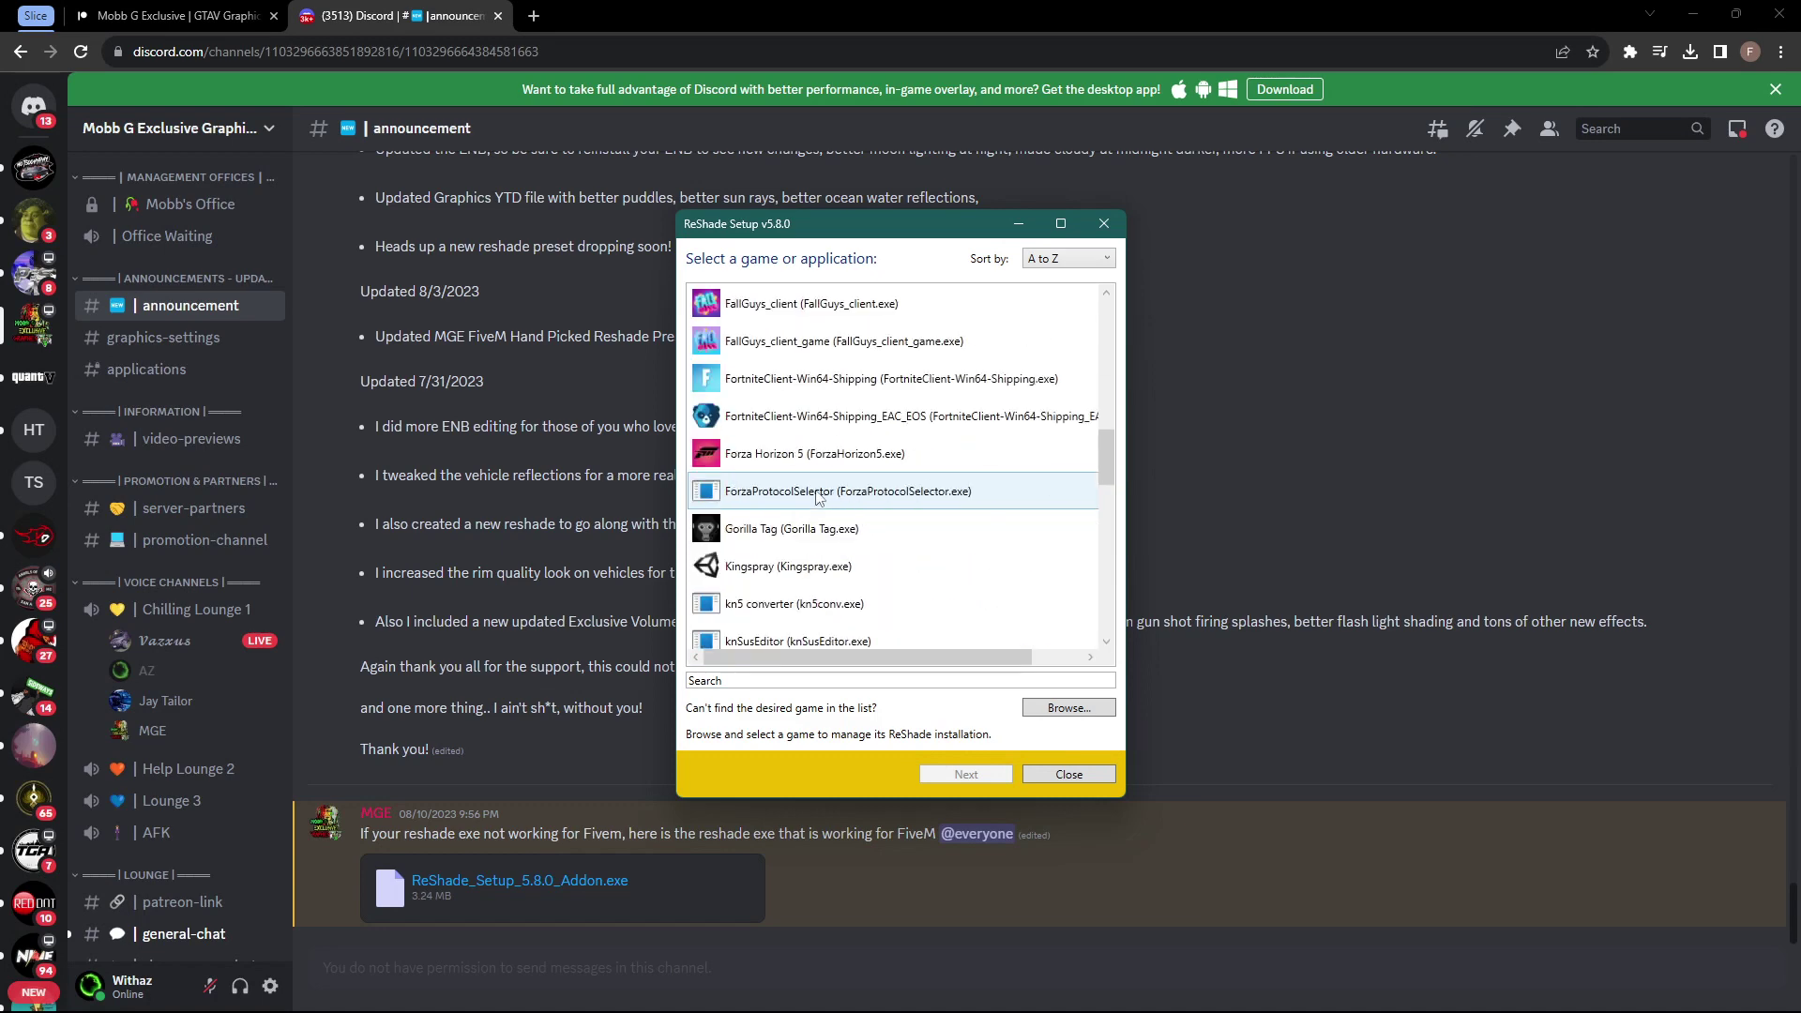
scroll(817, 491, "down", 3)
scroll(813, 489, "down", 6)
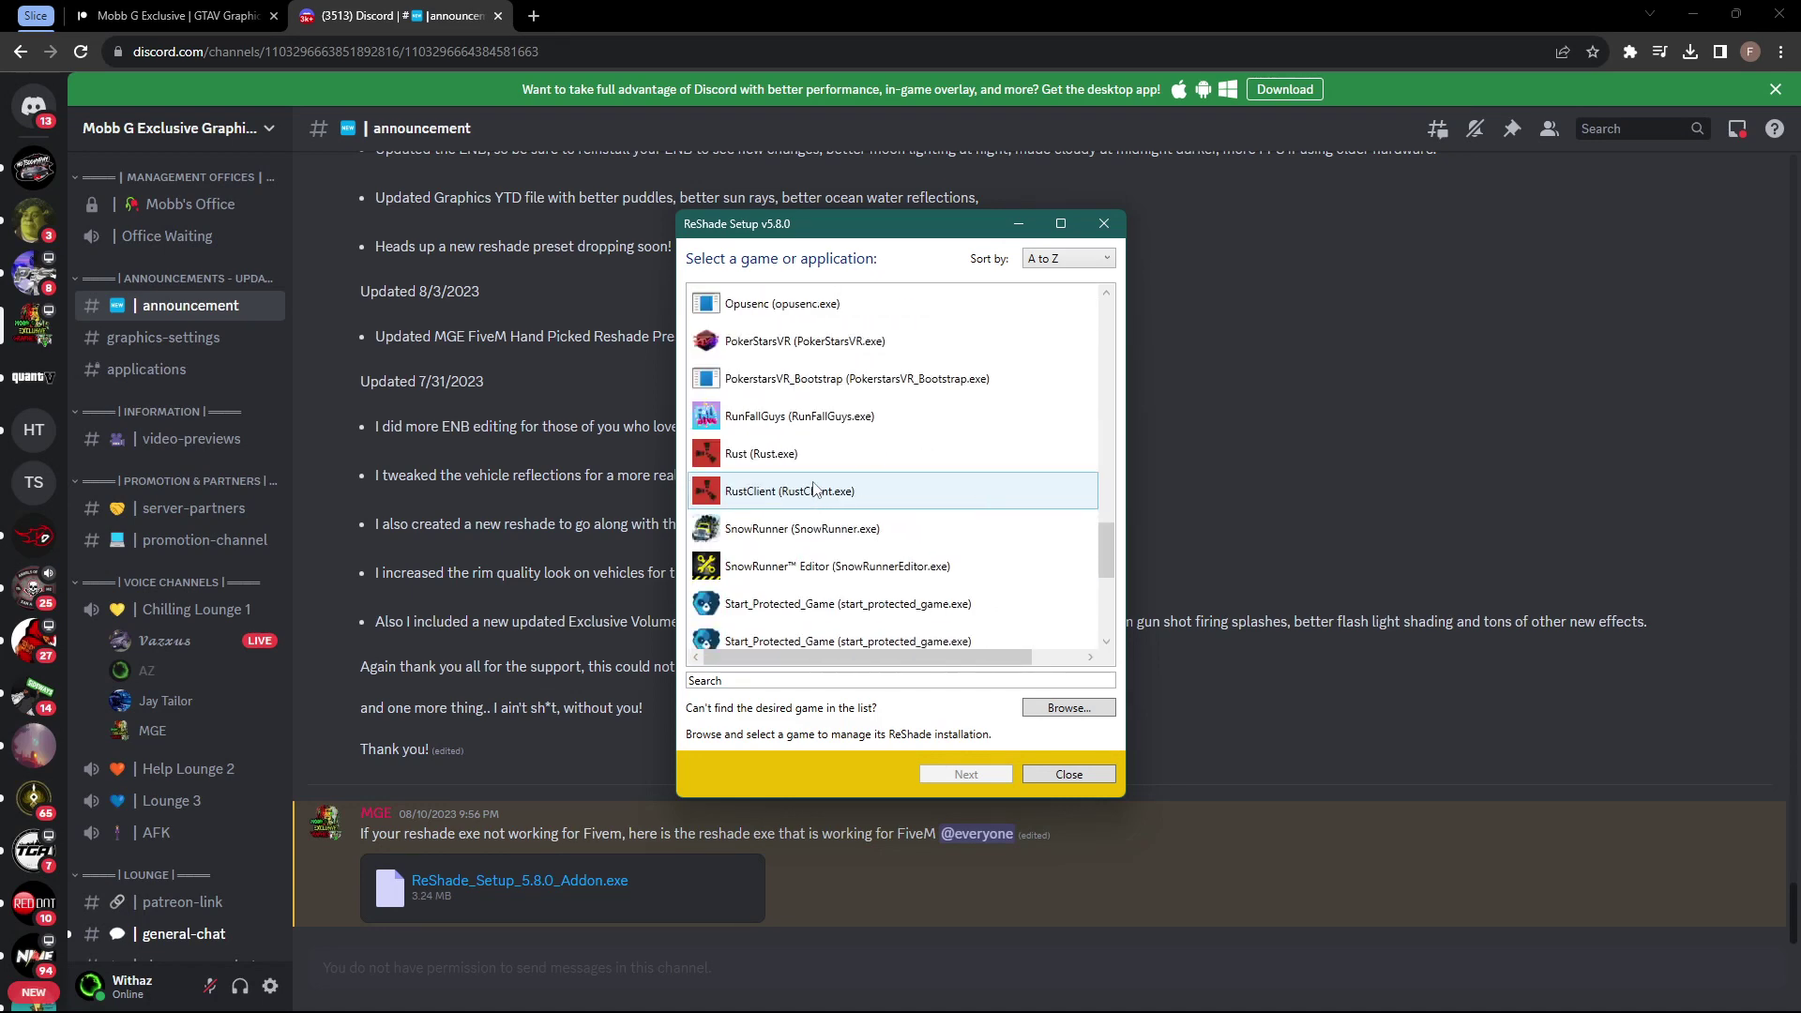
left_click(1066, 705)
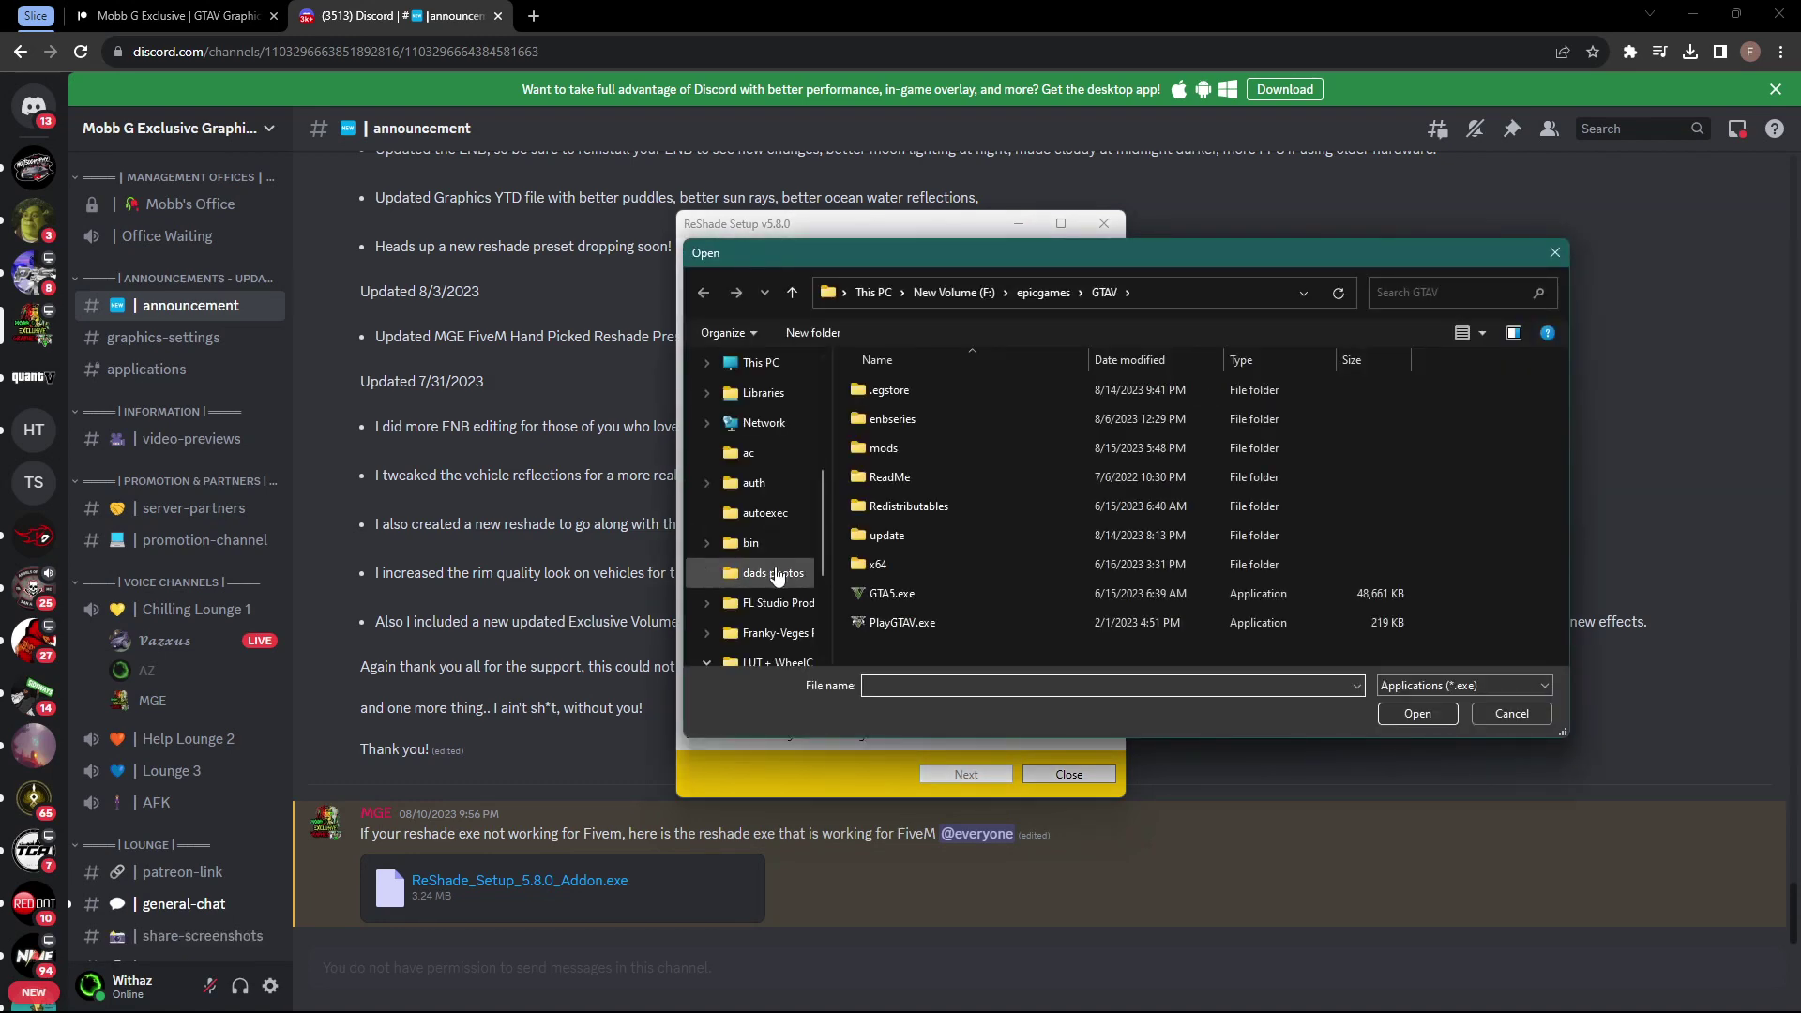
left_click(898, 594)
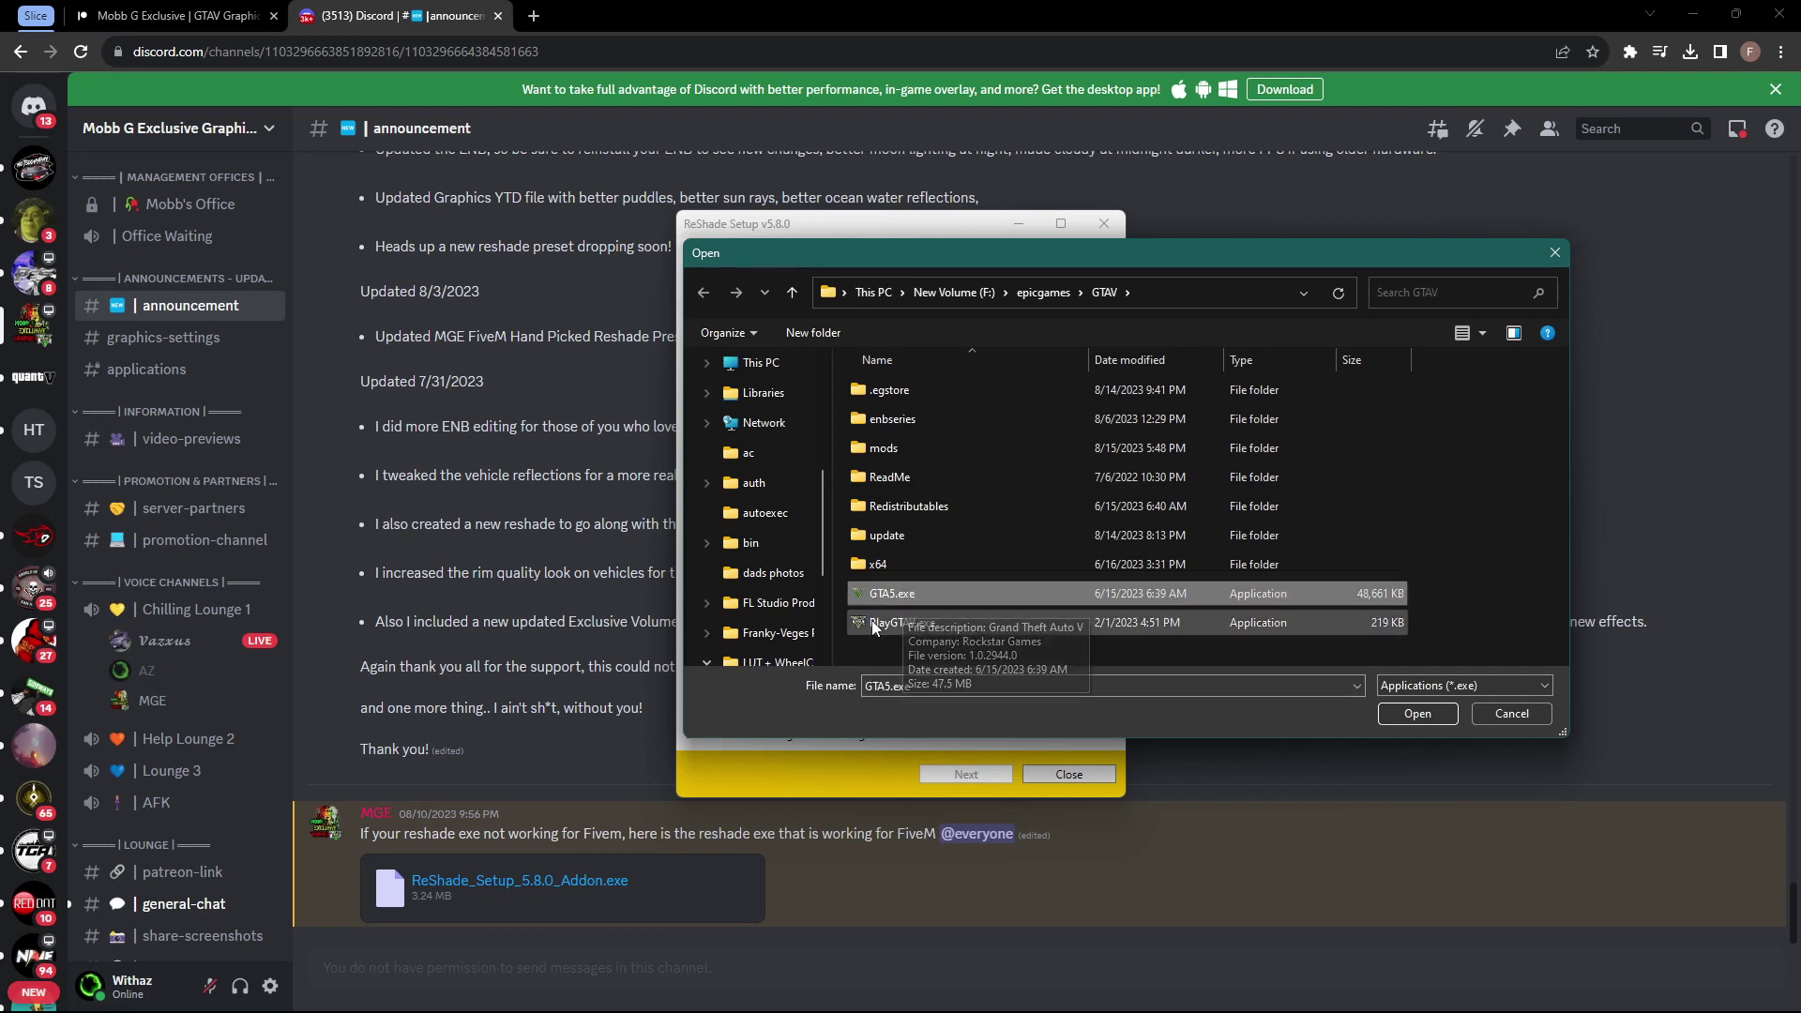
left_click(1416, 713)
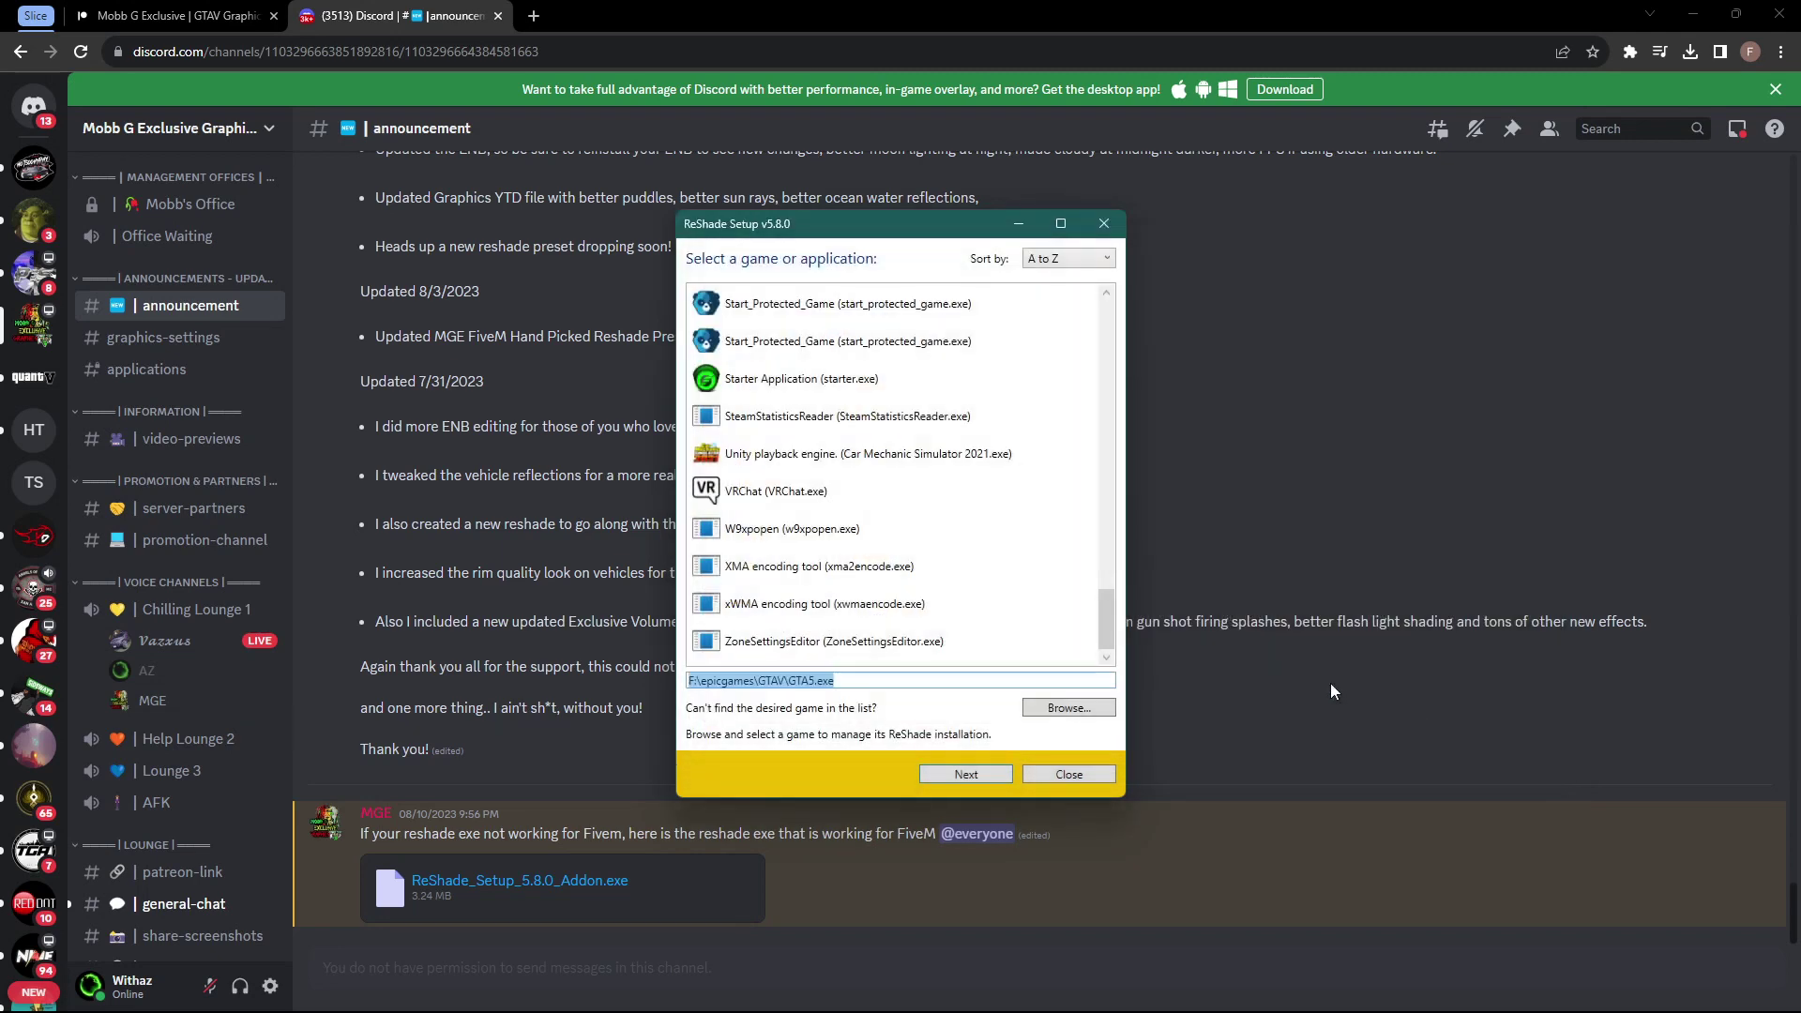
left_click(961, 772)
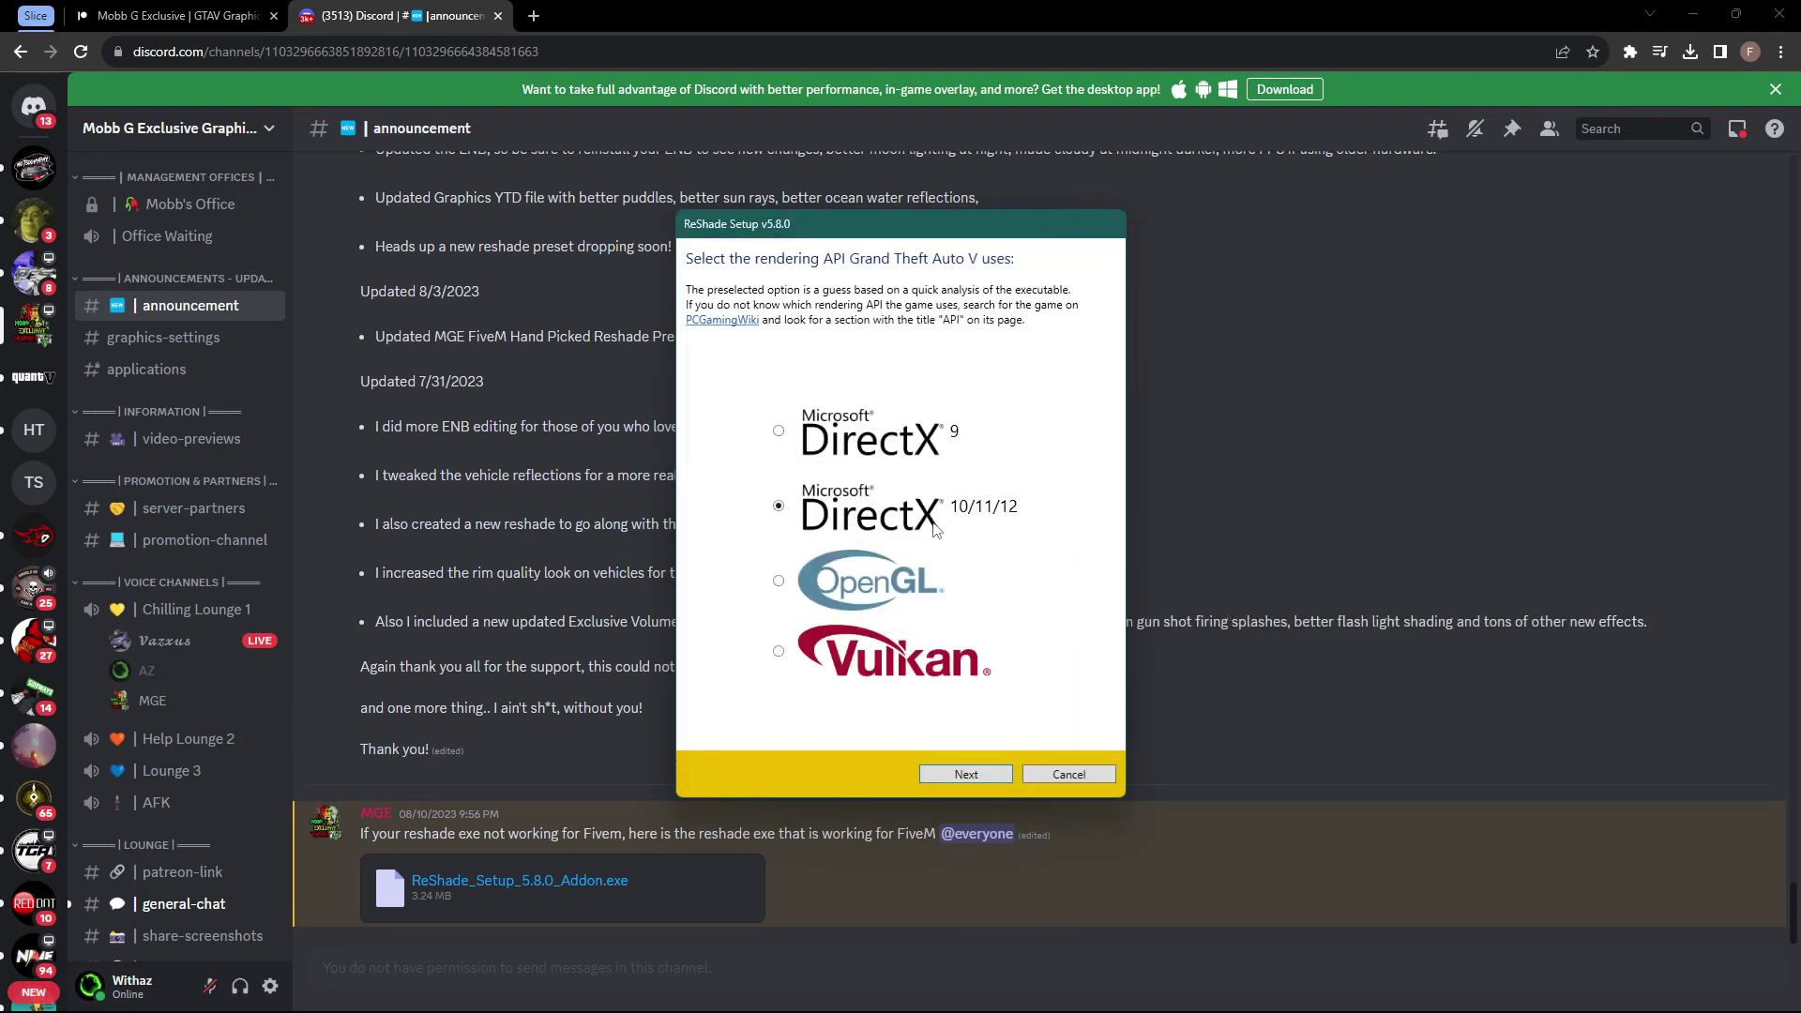
Install with DirectX 10/11/12, modifying the existing install, no preset, and all effect packages
left_click(968, 775)
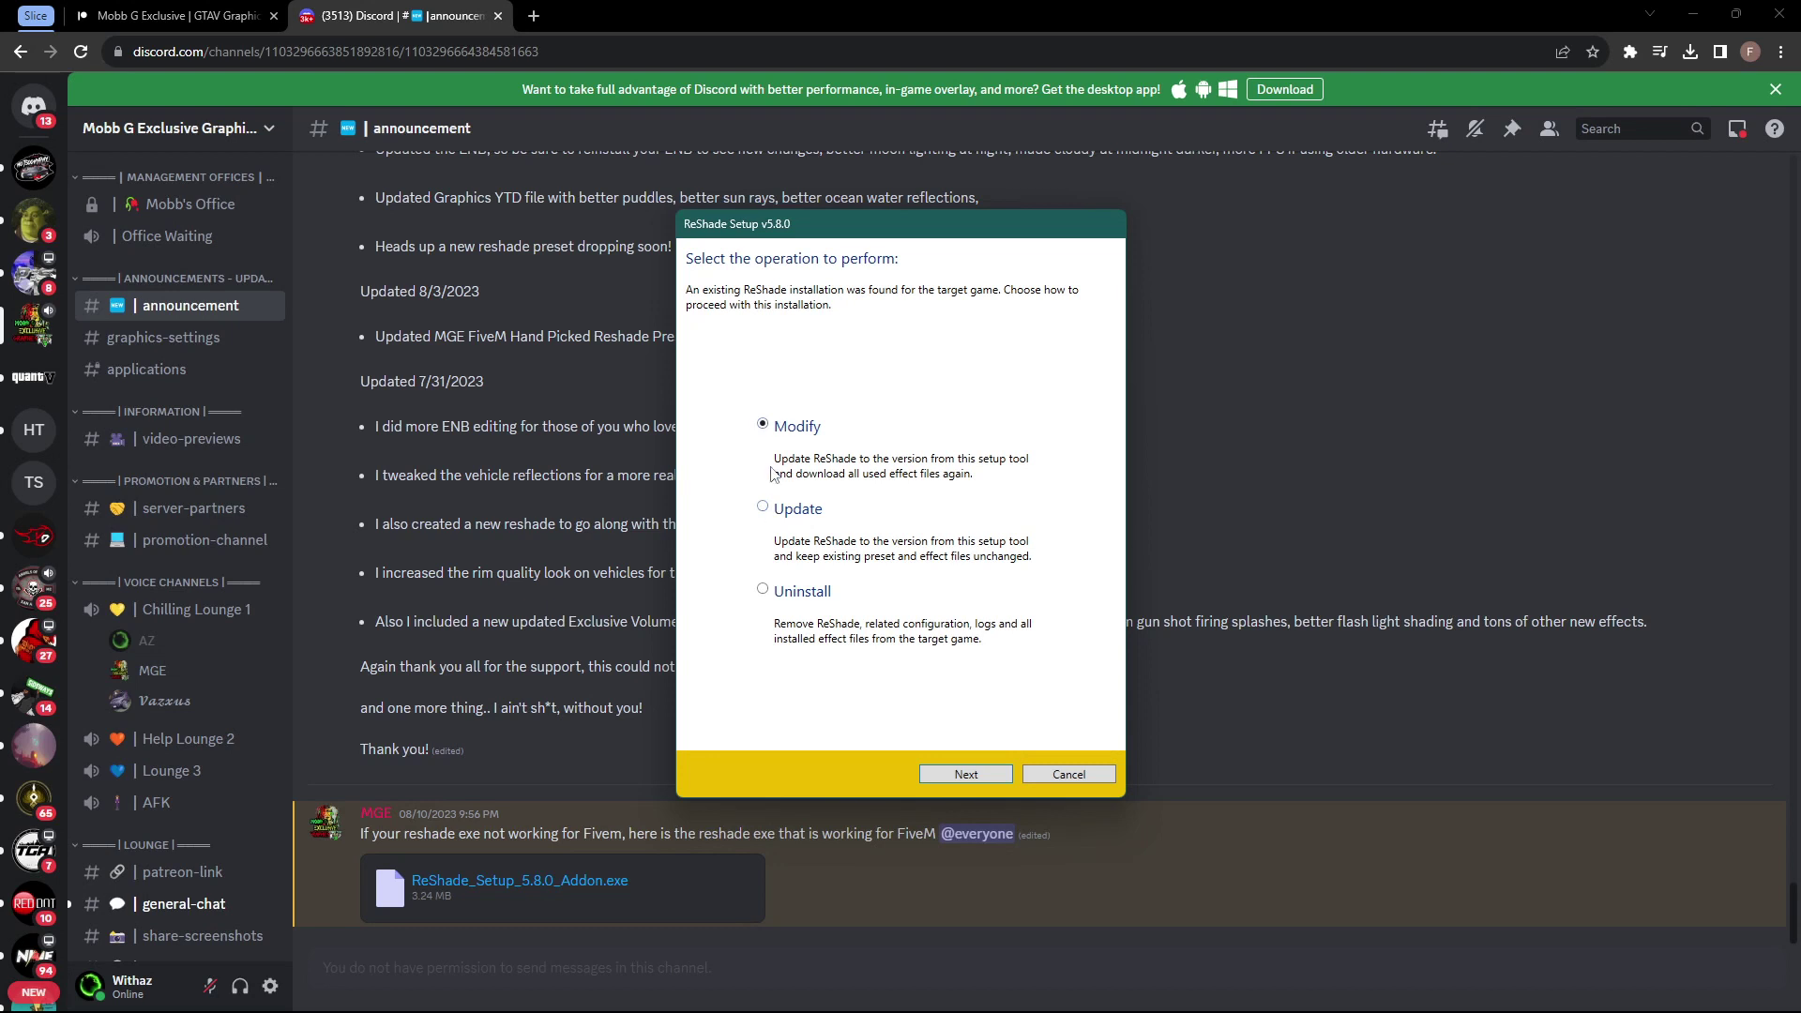
left_click(975, 777)
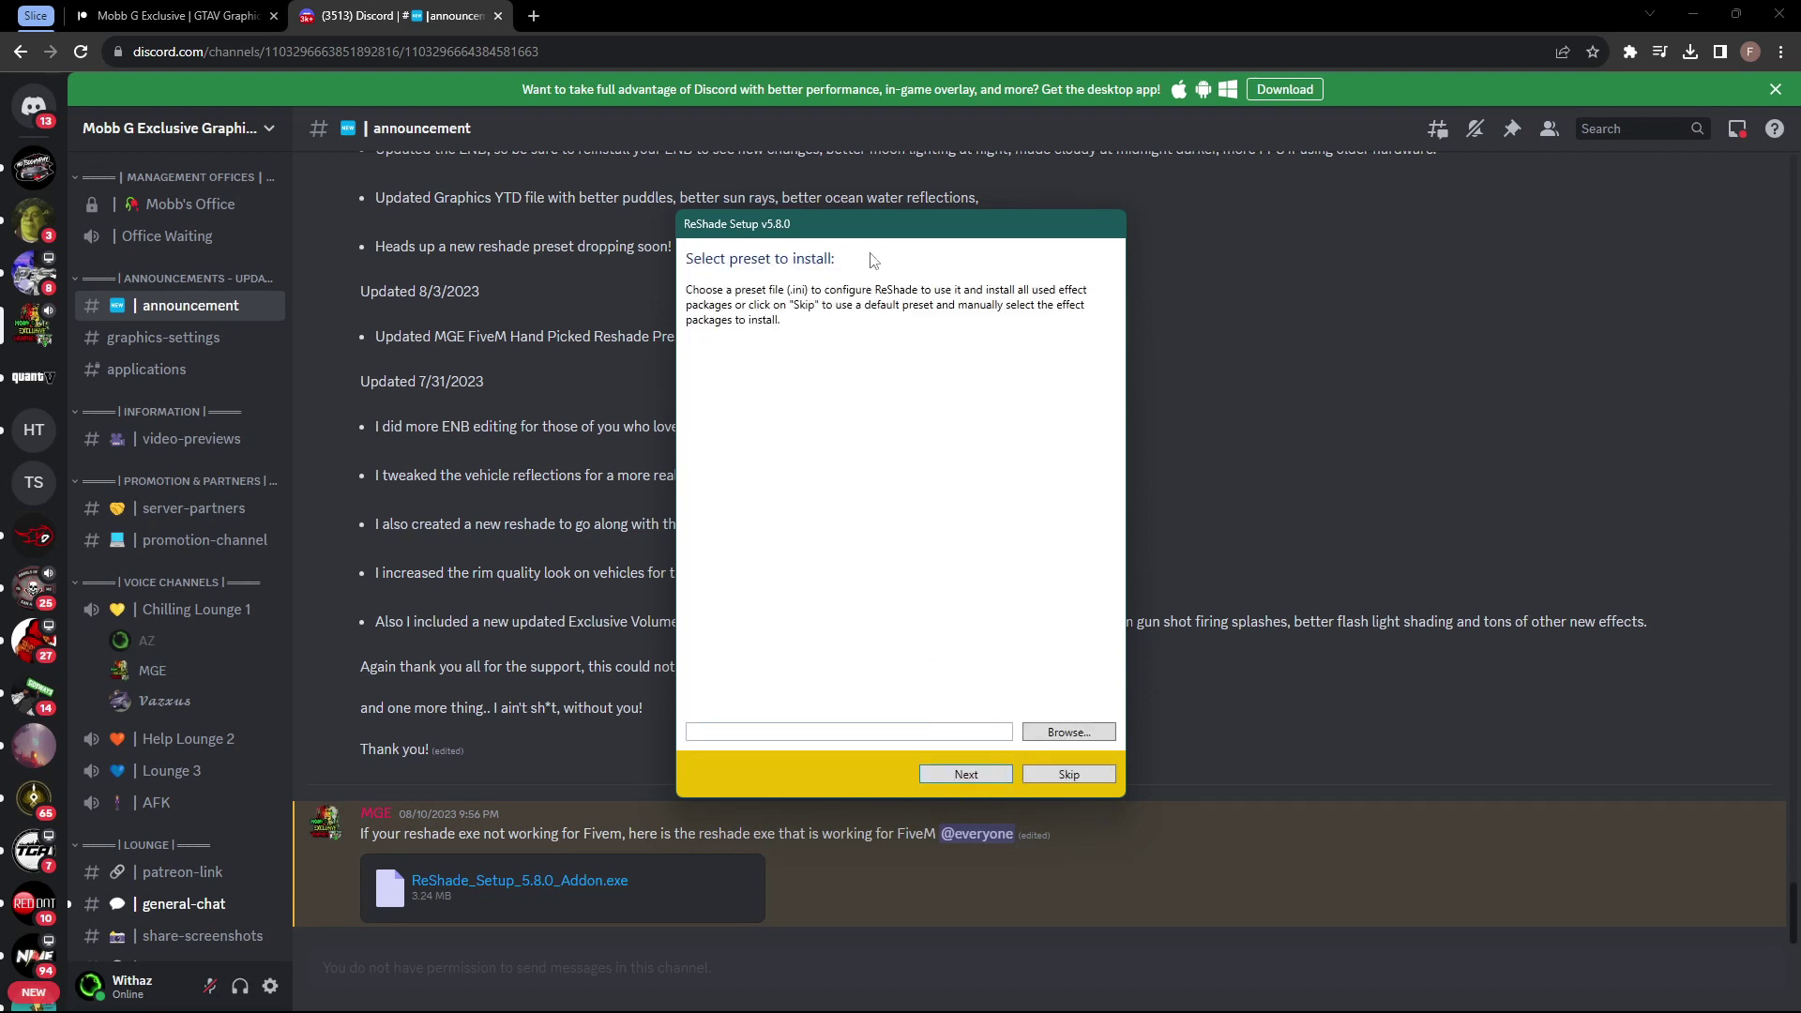
left_click(944, 776)
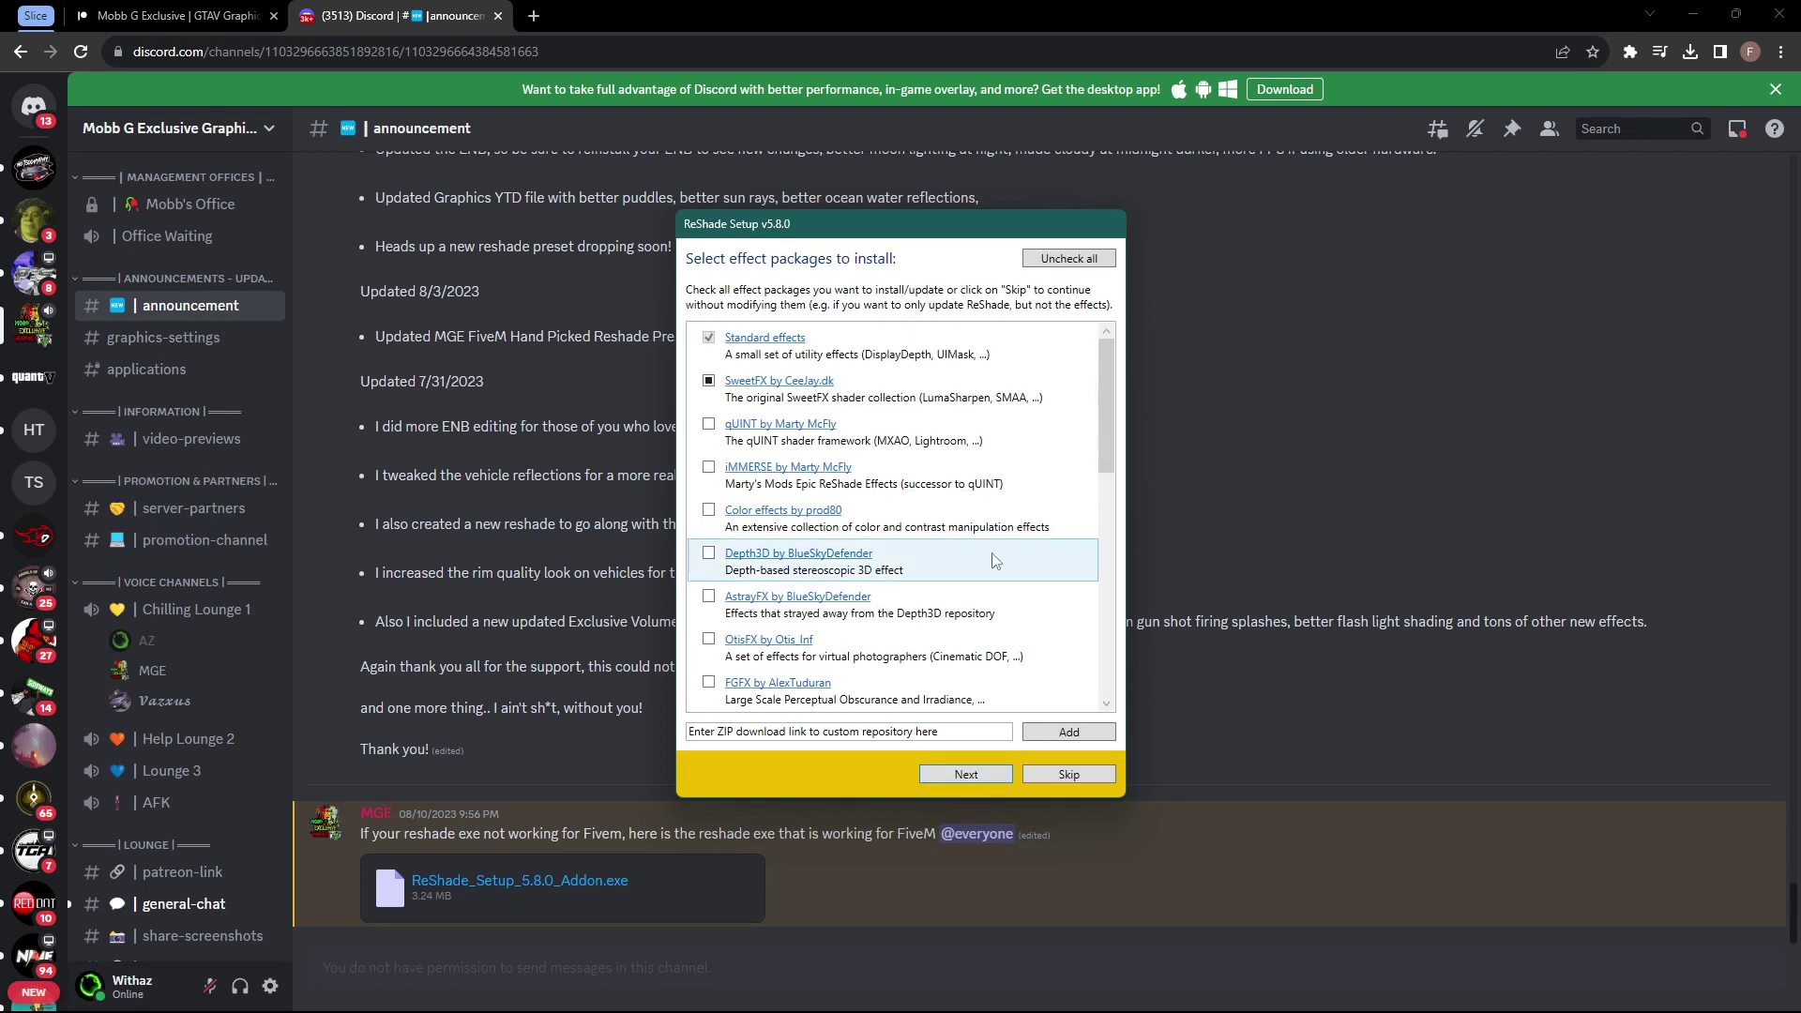
left_click(1063, 261)
left_click(1063, 261)
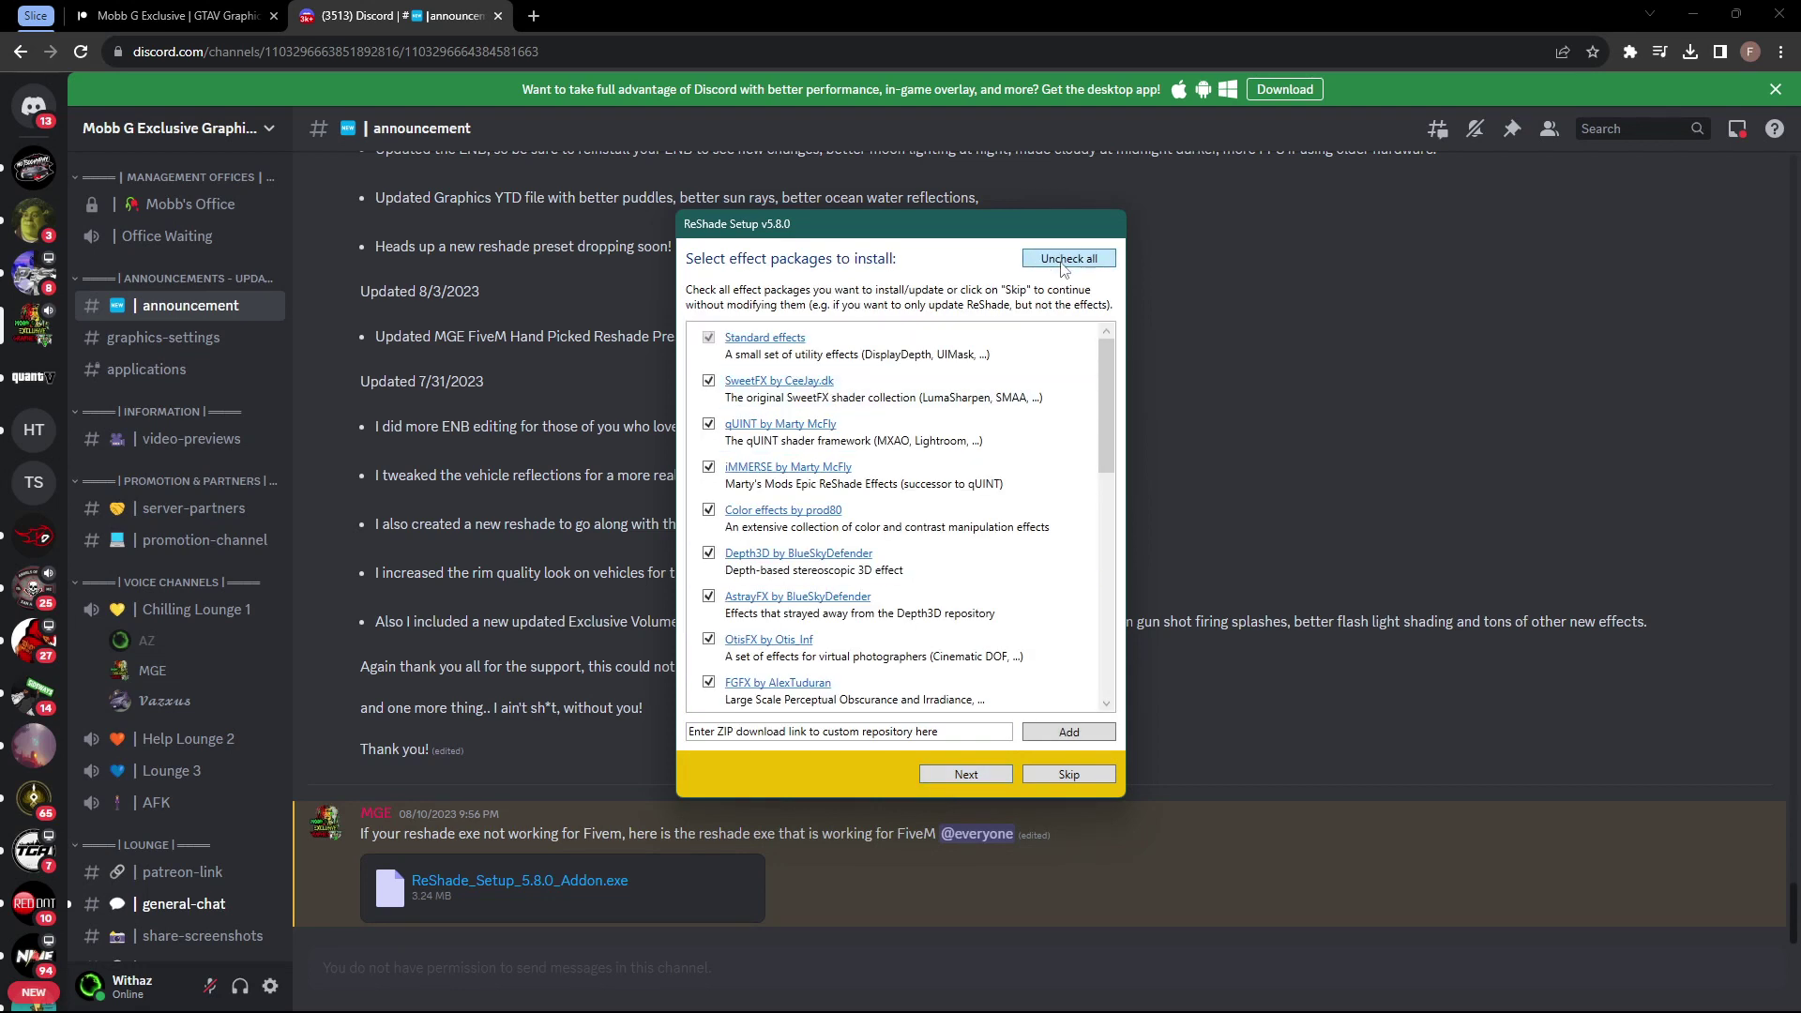
left_click(959, 773)
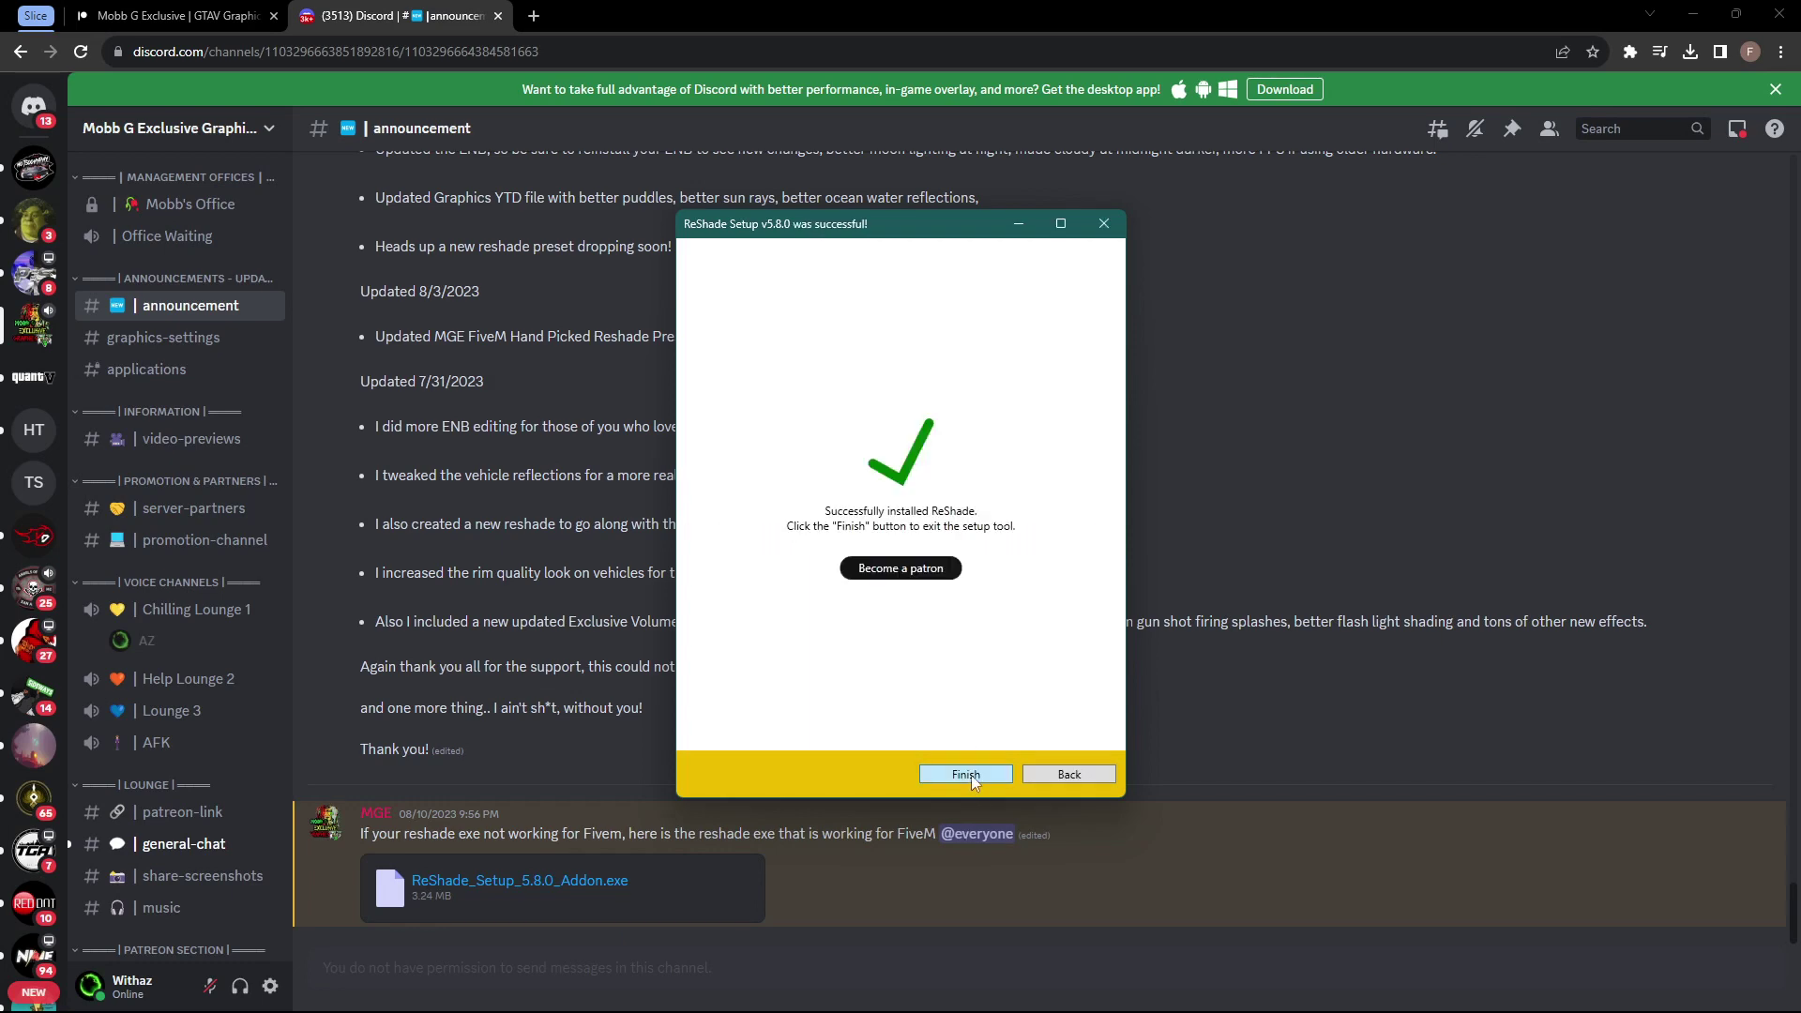
left_click(968, 774)
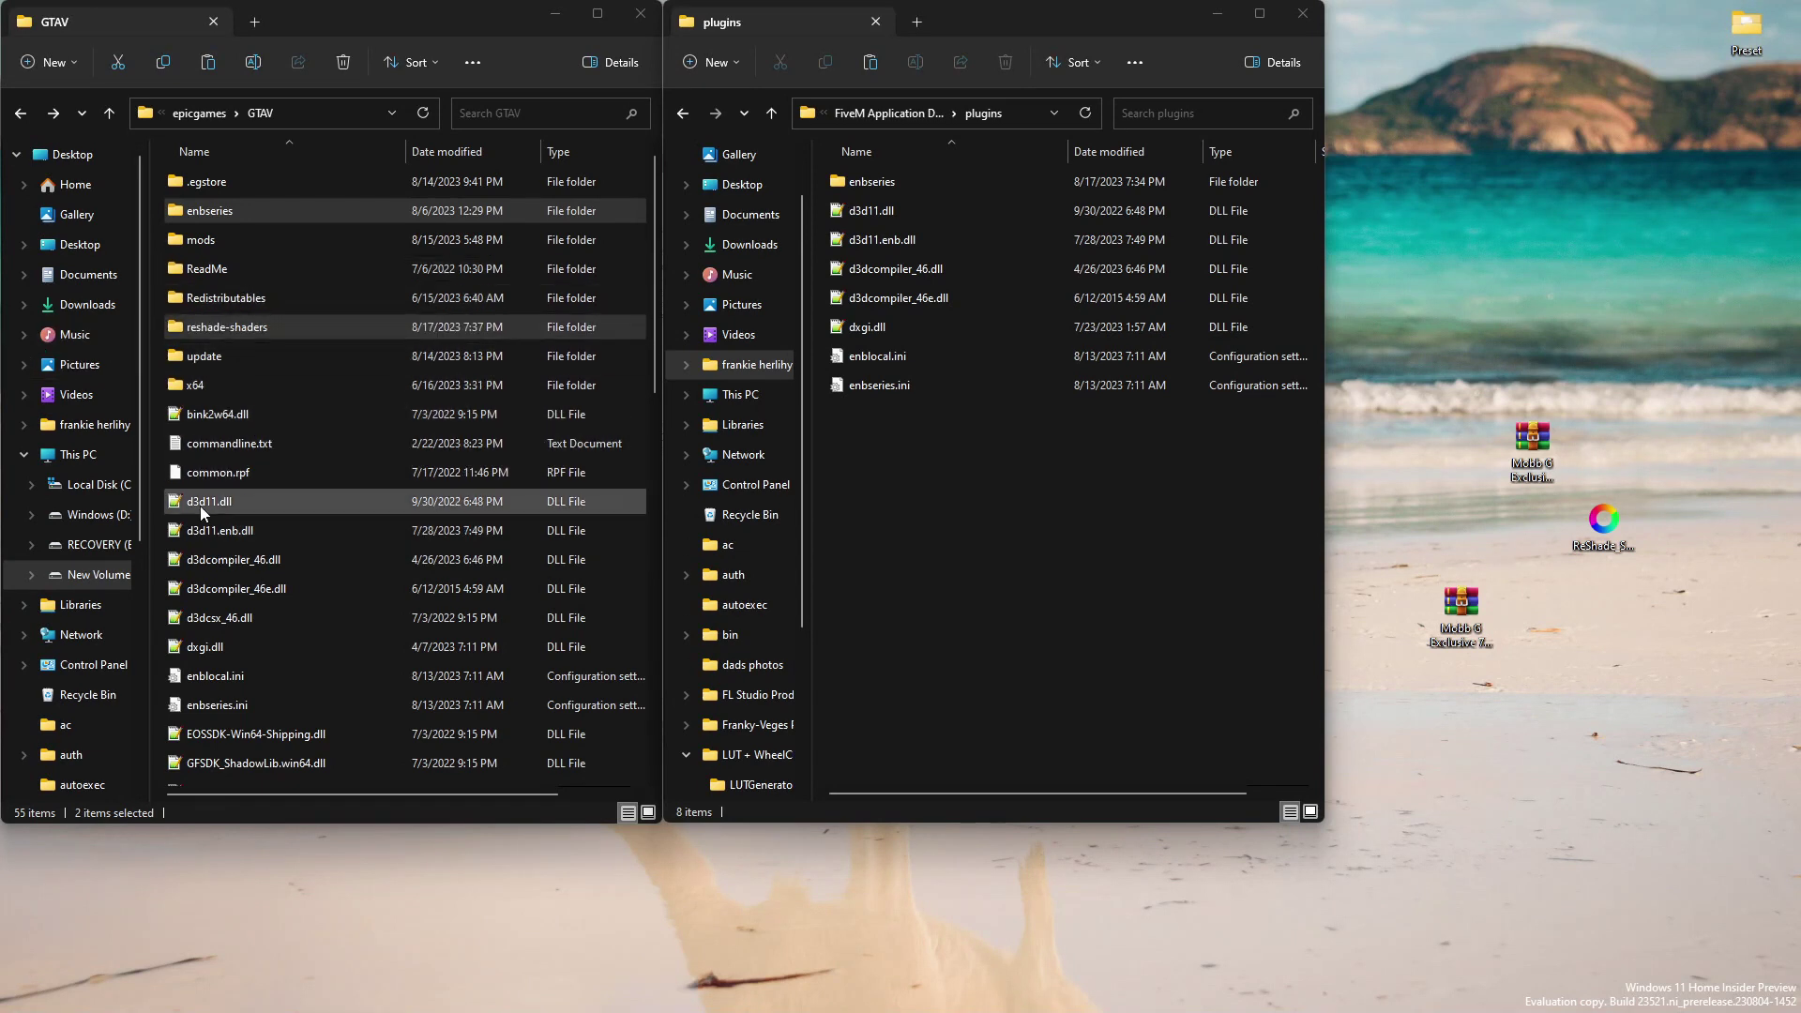
In GTAV, select enbseries, reshade-shaders, d3d11.dll, d3d11.enb.dll, d3dcompiler_46.dll, d3dcompiler_46e.dll, dxgi.dll and enbseries.ini
left_click(1035, 644)
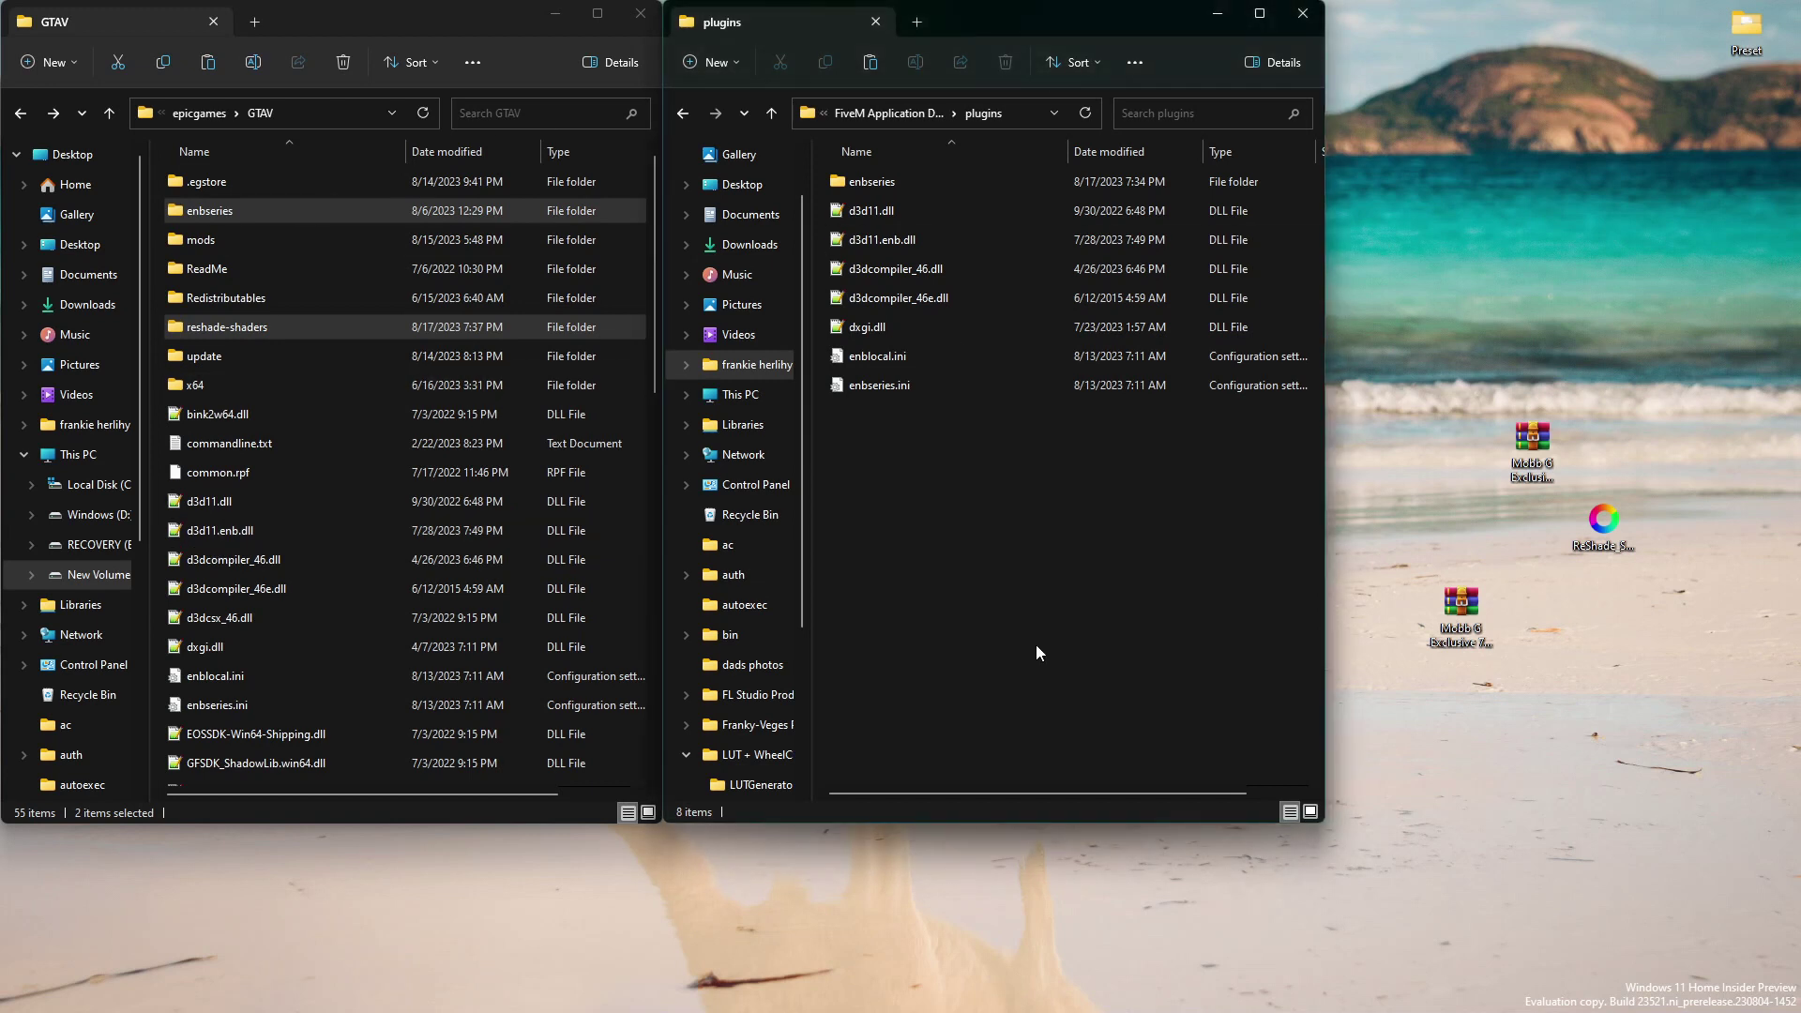
left_click(654, 233)
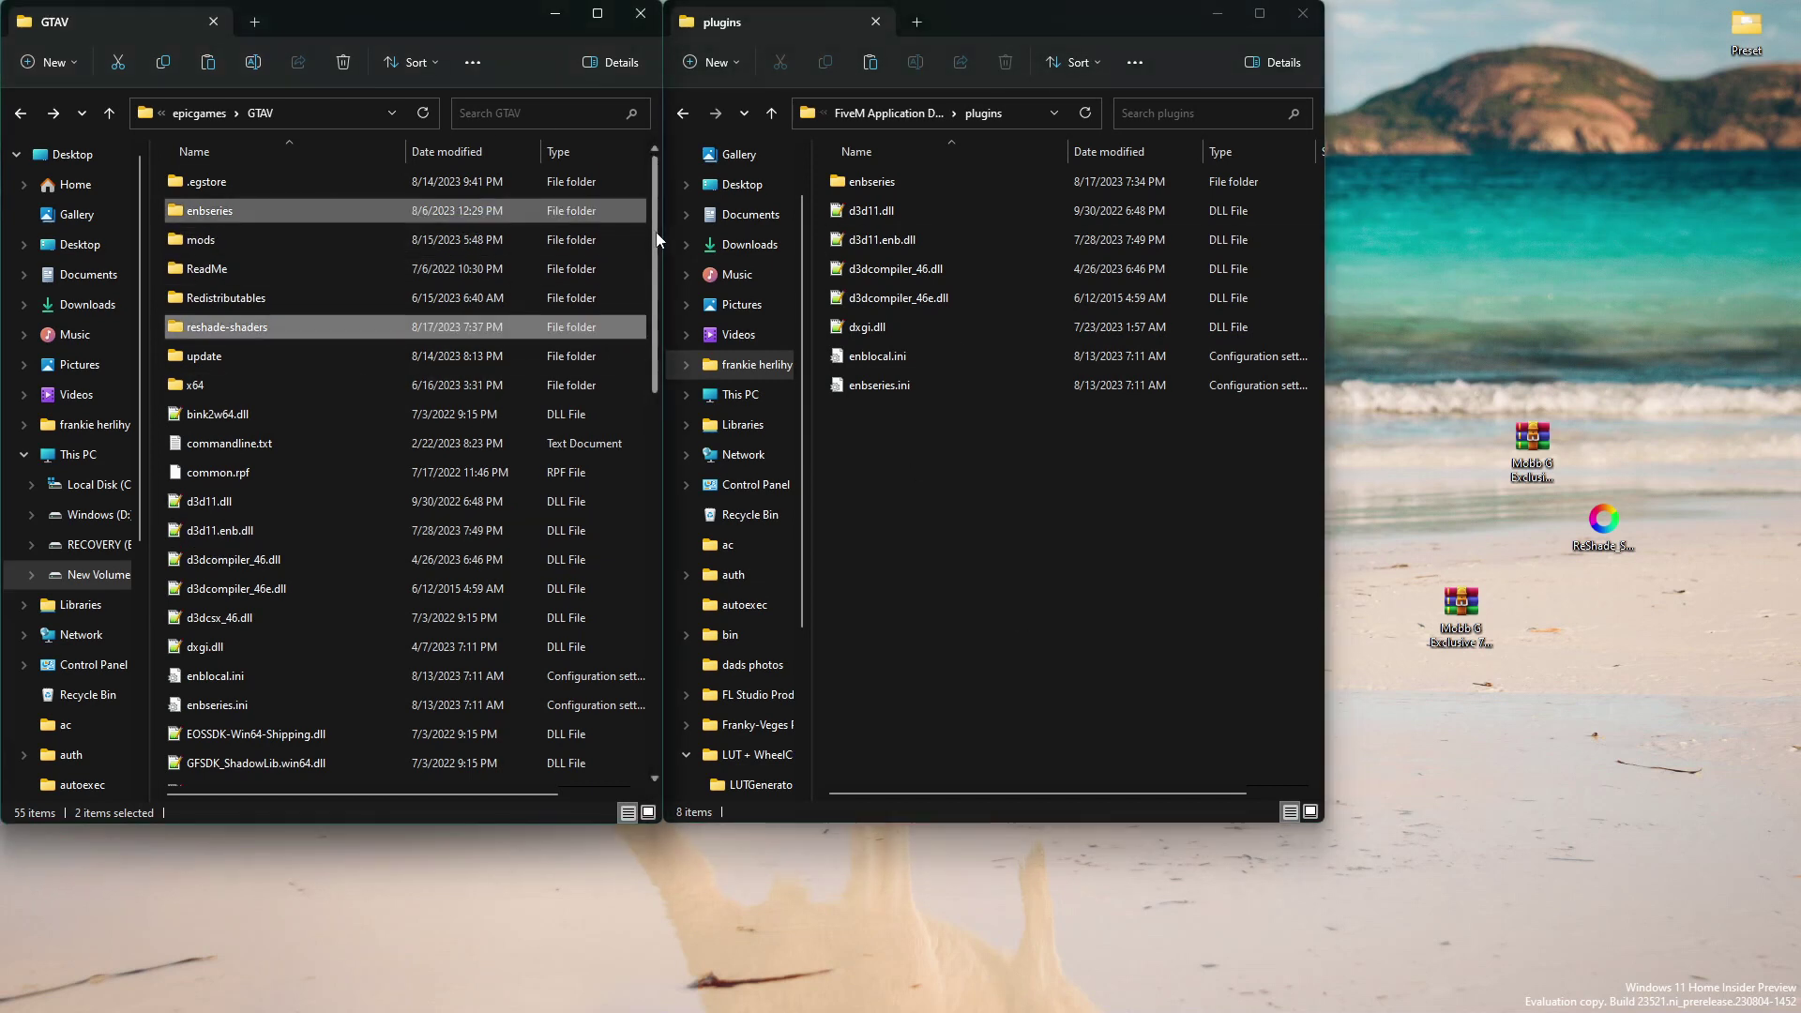
left_click(172, 223)
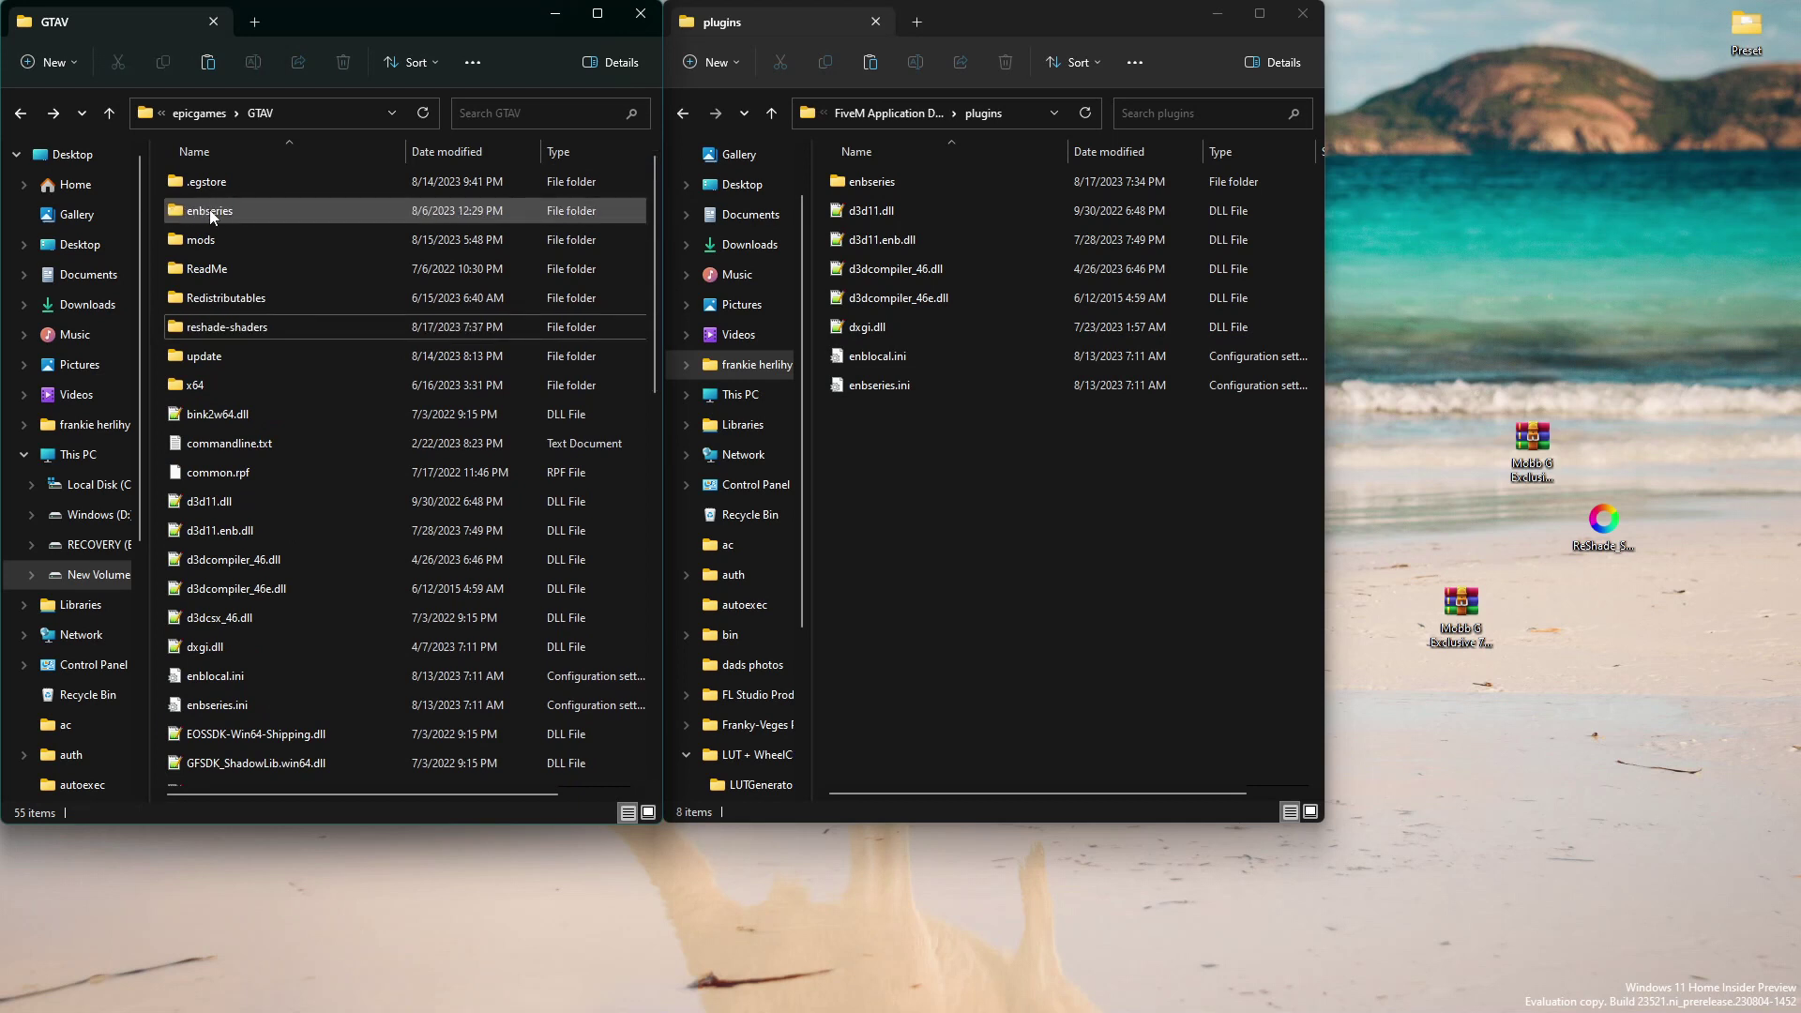
left_click(217, 211)
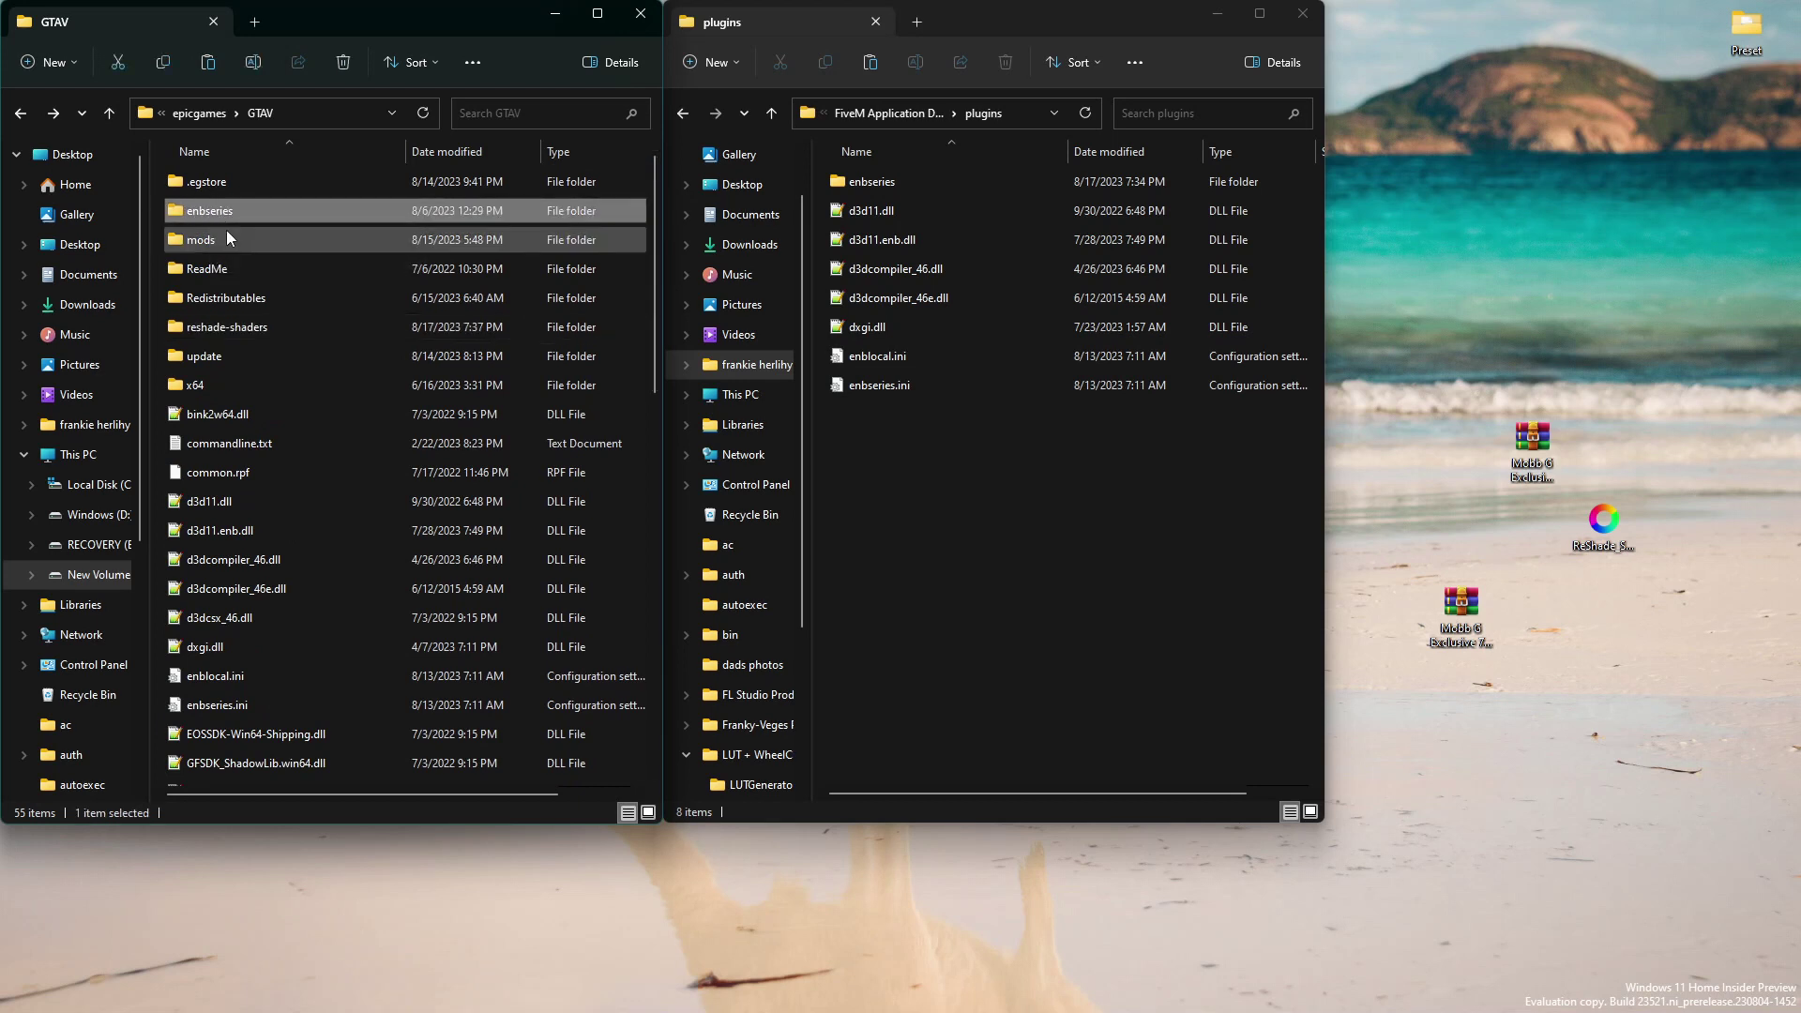
left_click(218, 324, "ctrl")
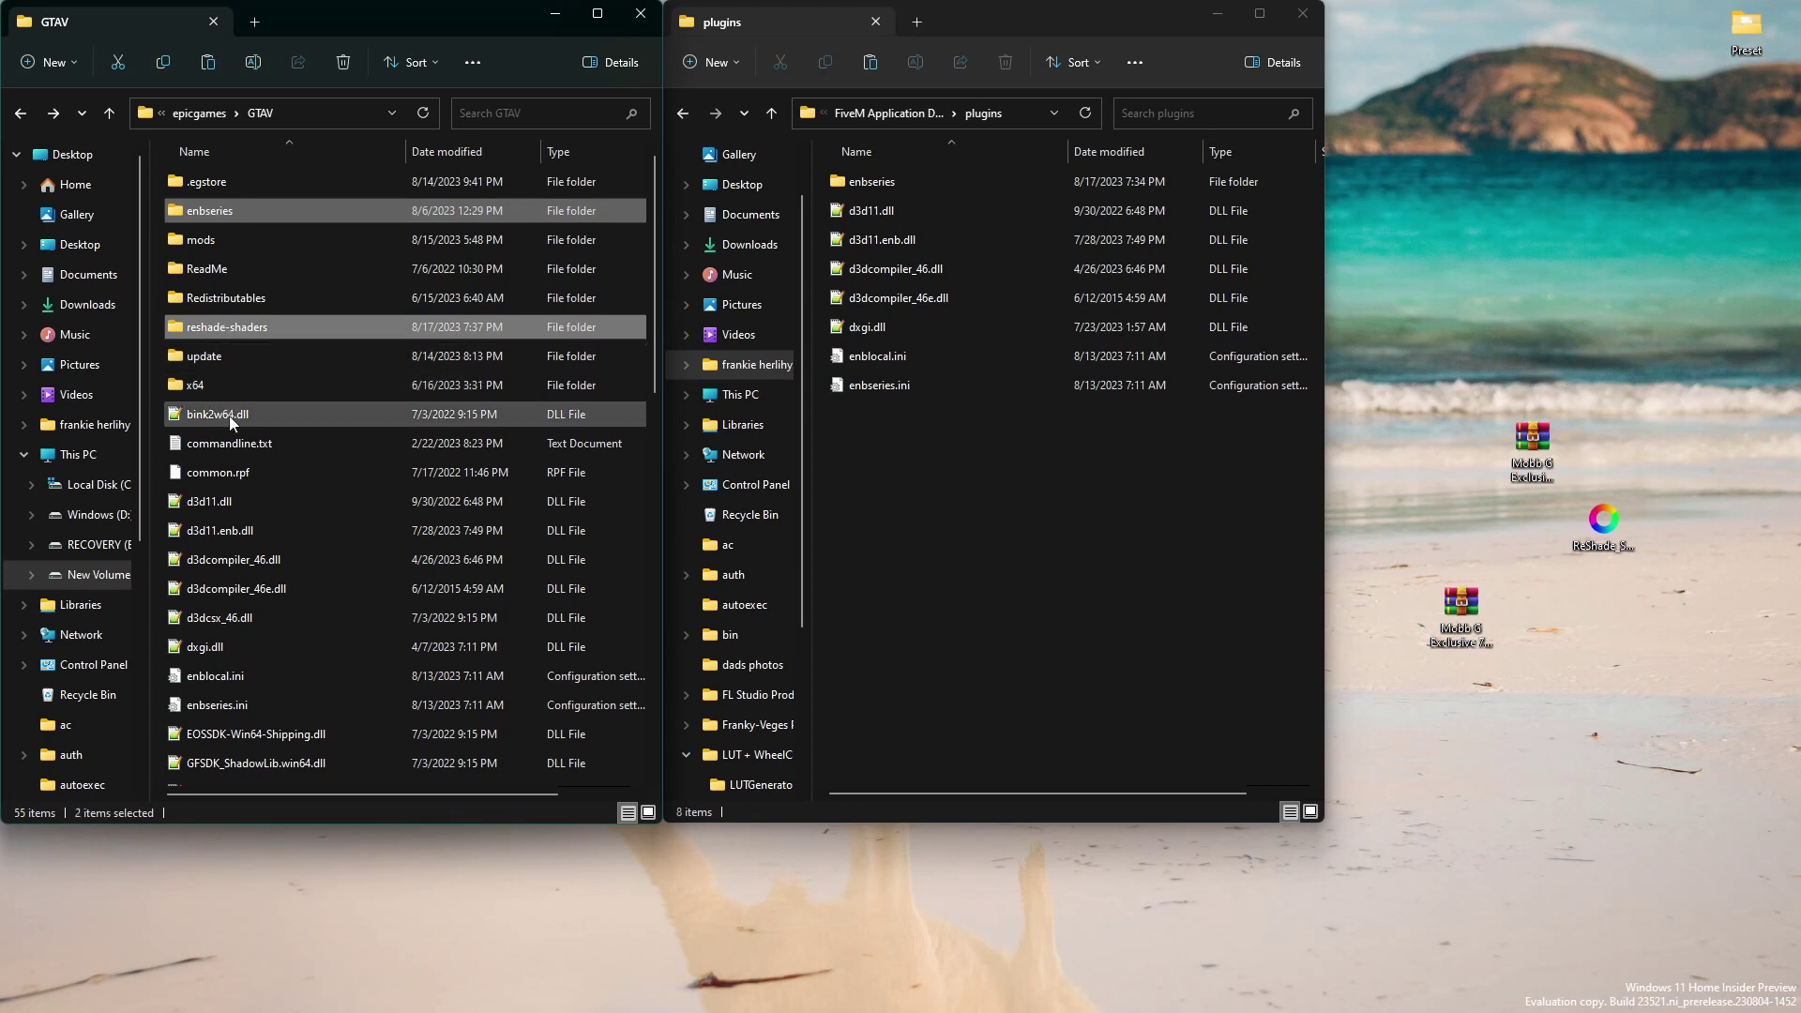
left_click(227, 510, "ctrl")
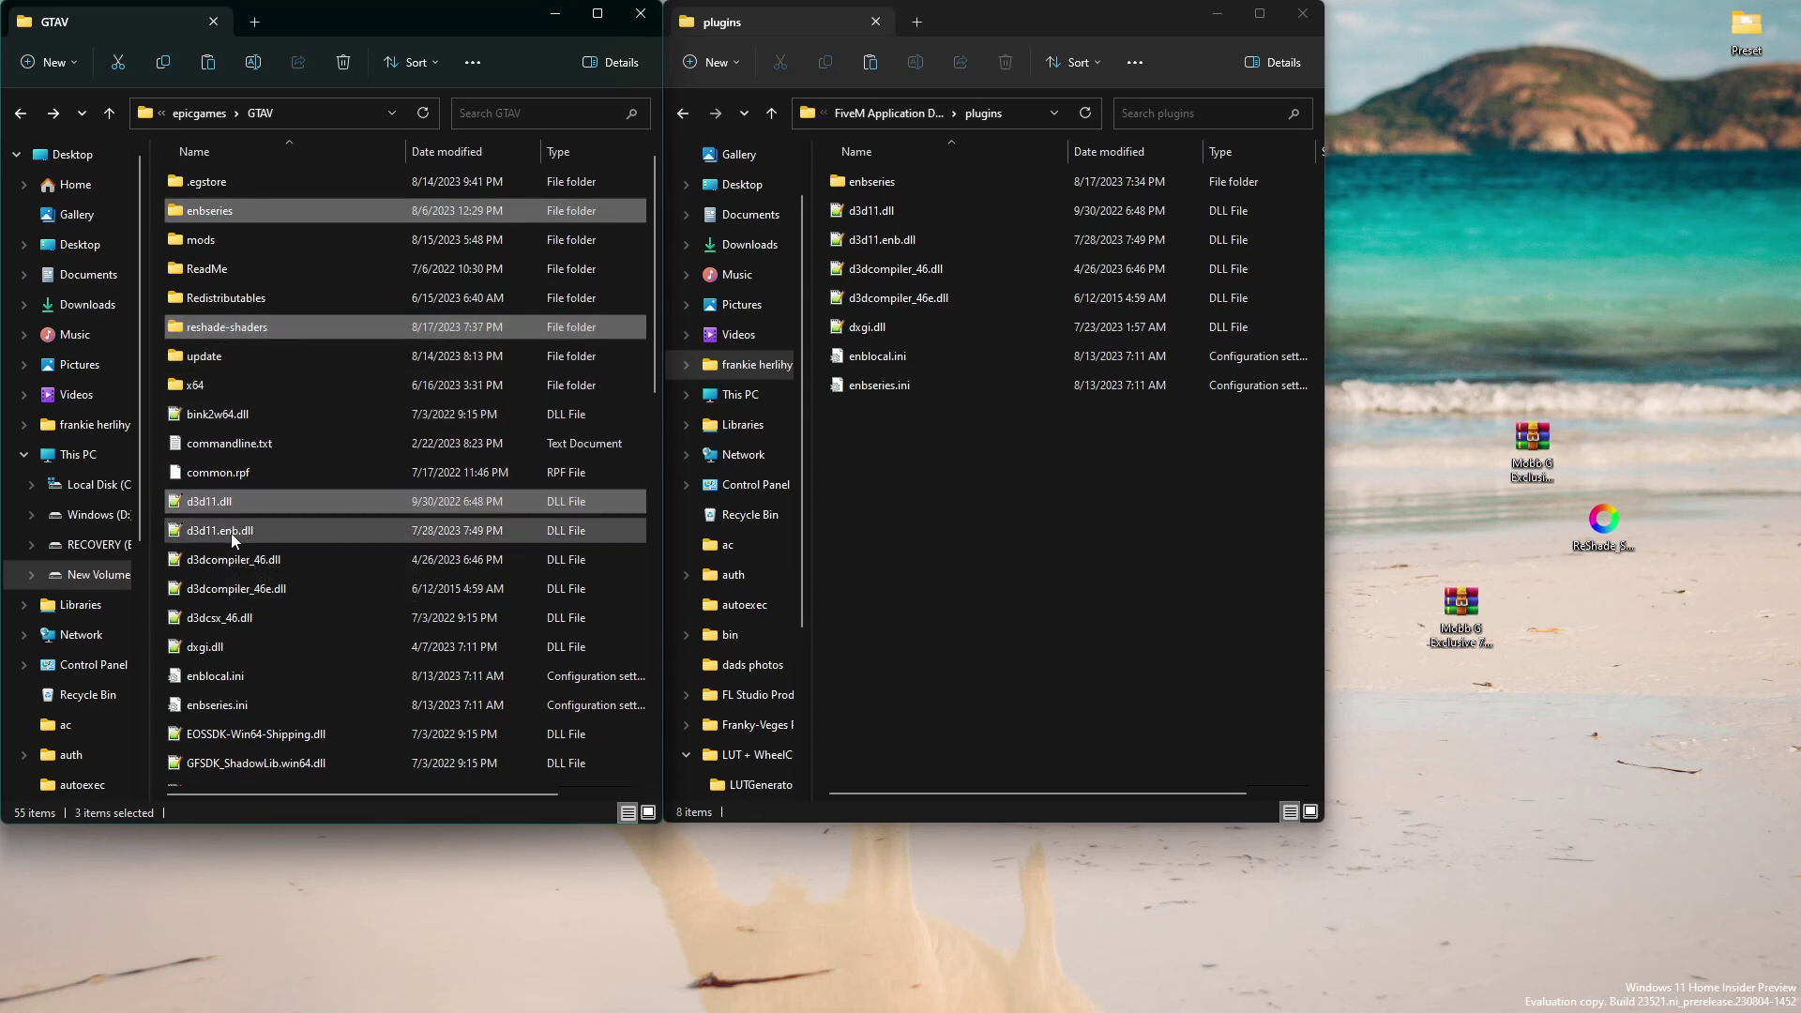
left_click(230, 533, "ctrl")
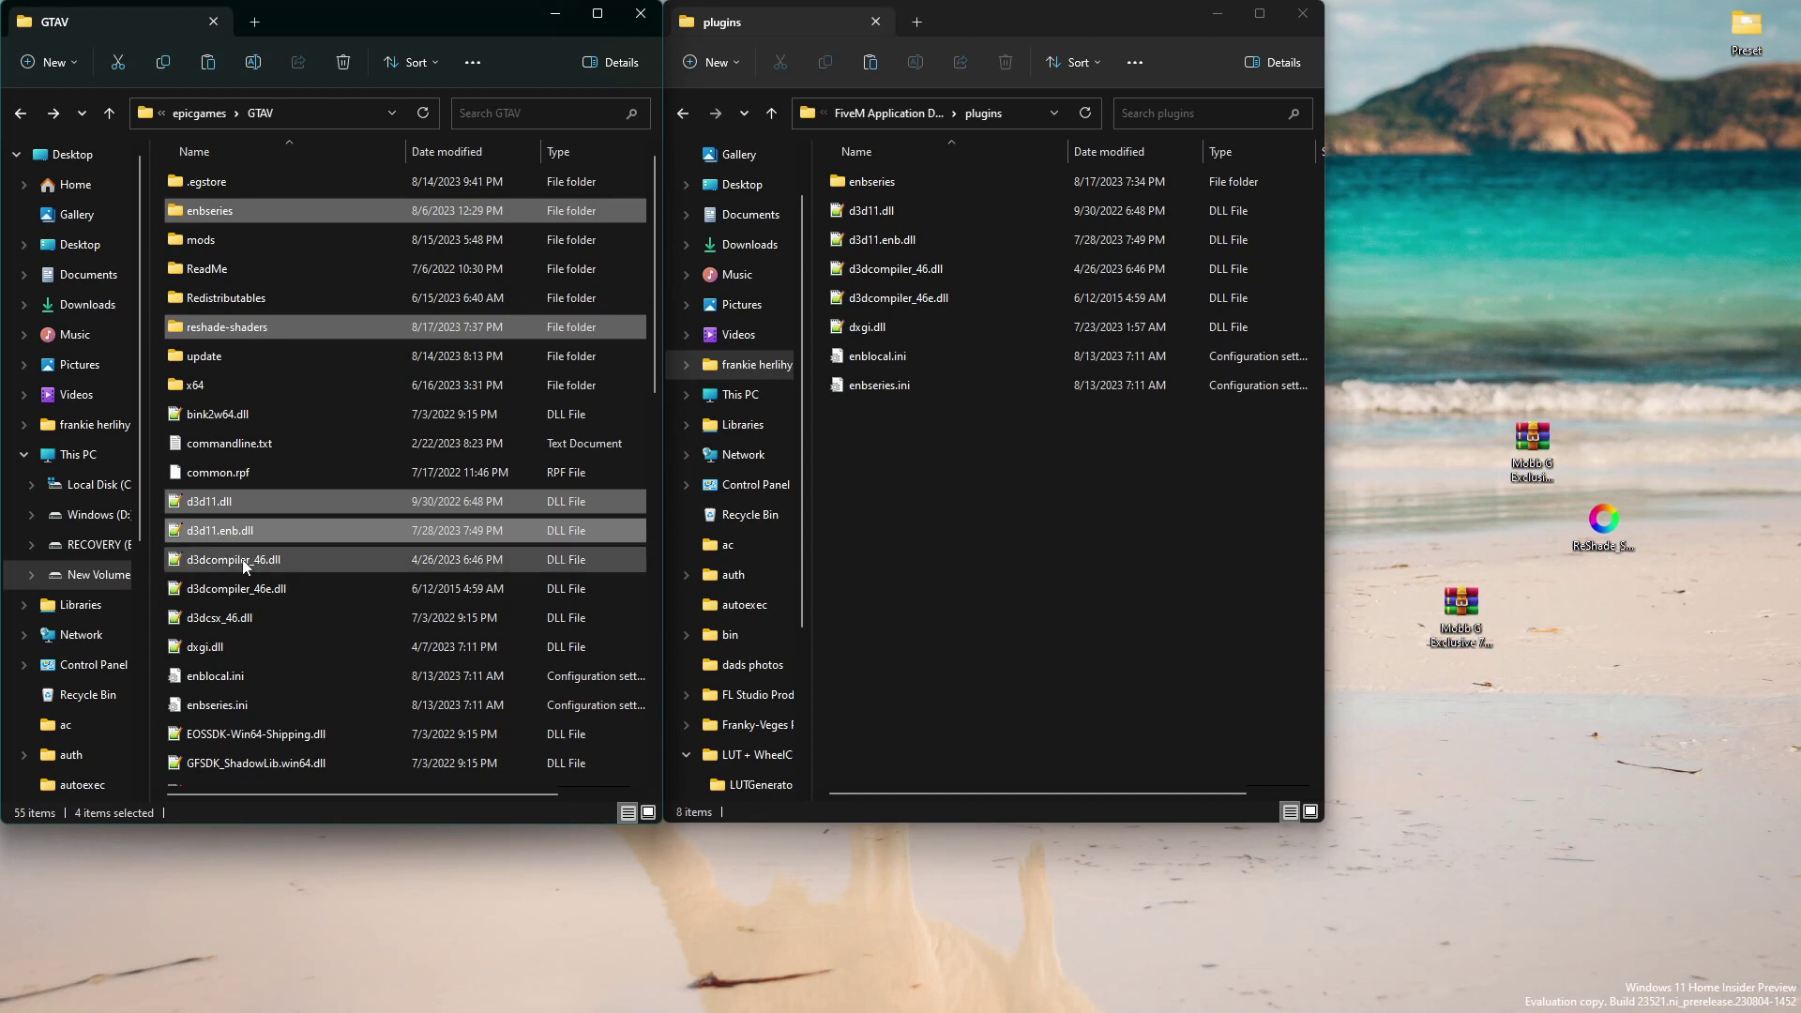
left_click(244, 565, "ctrl")
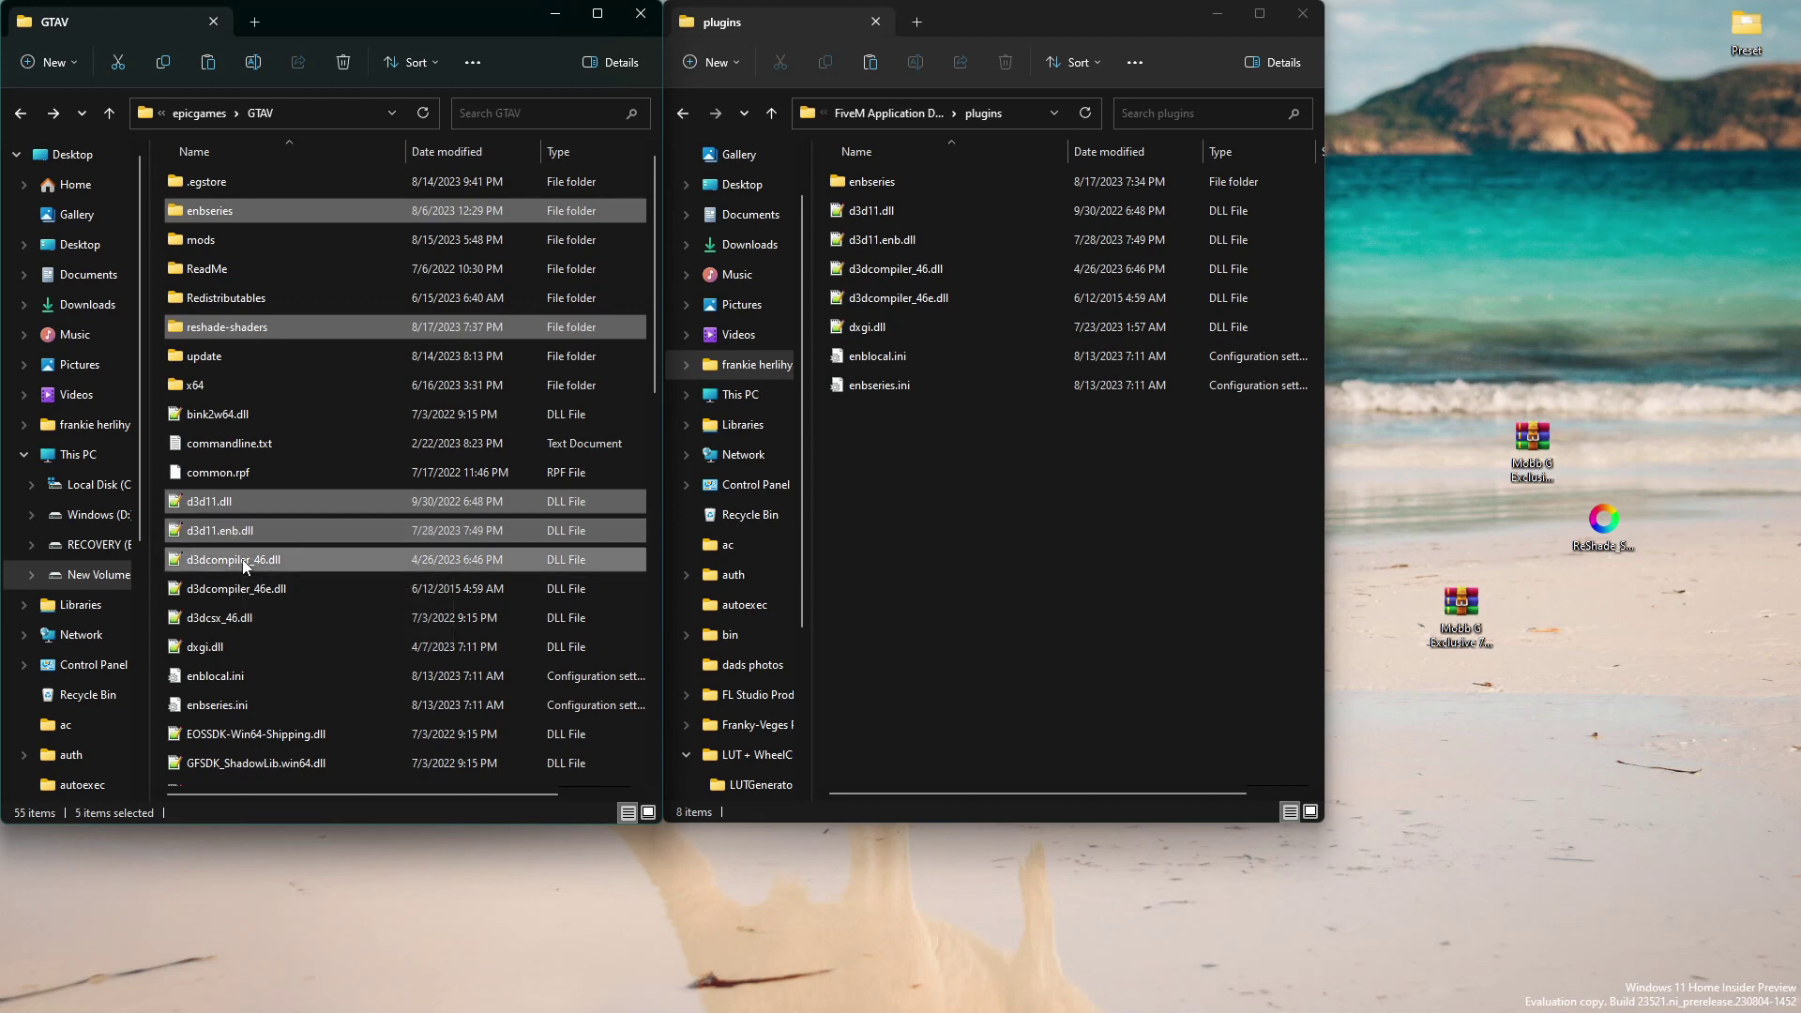
left_click(218, 589, "ctrl")
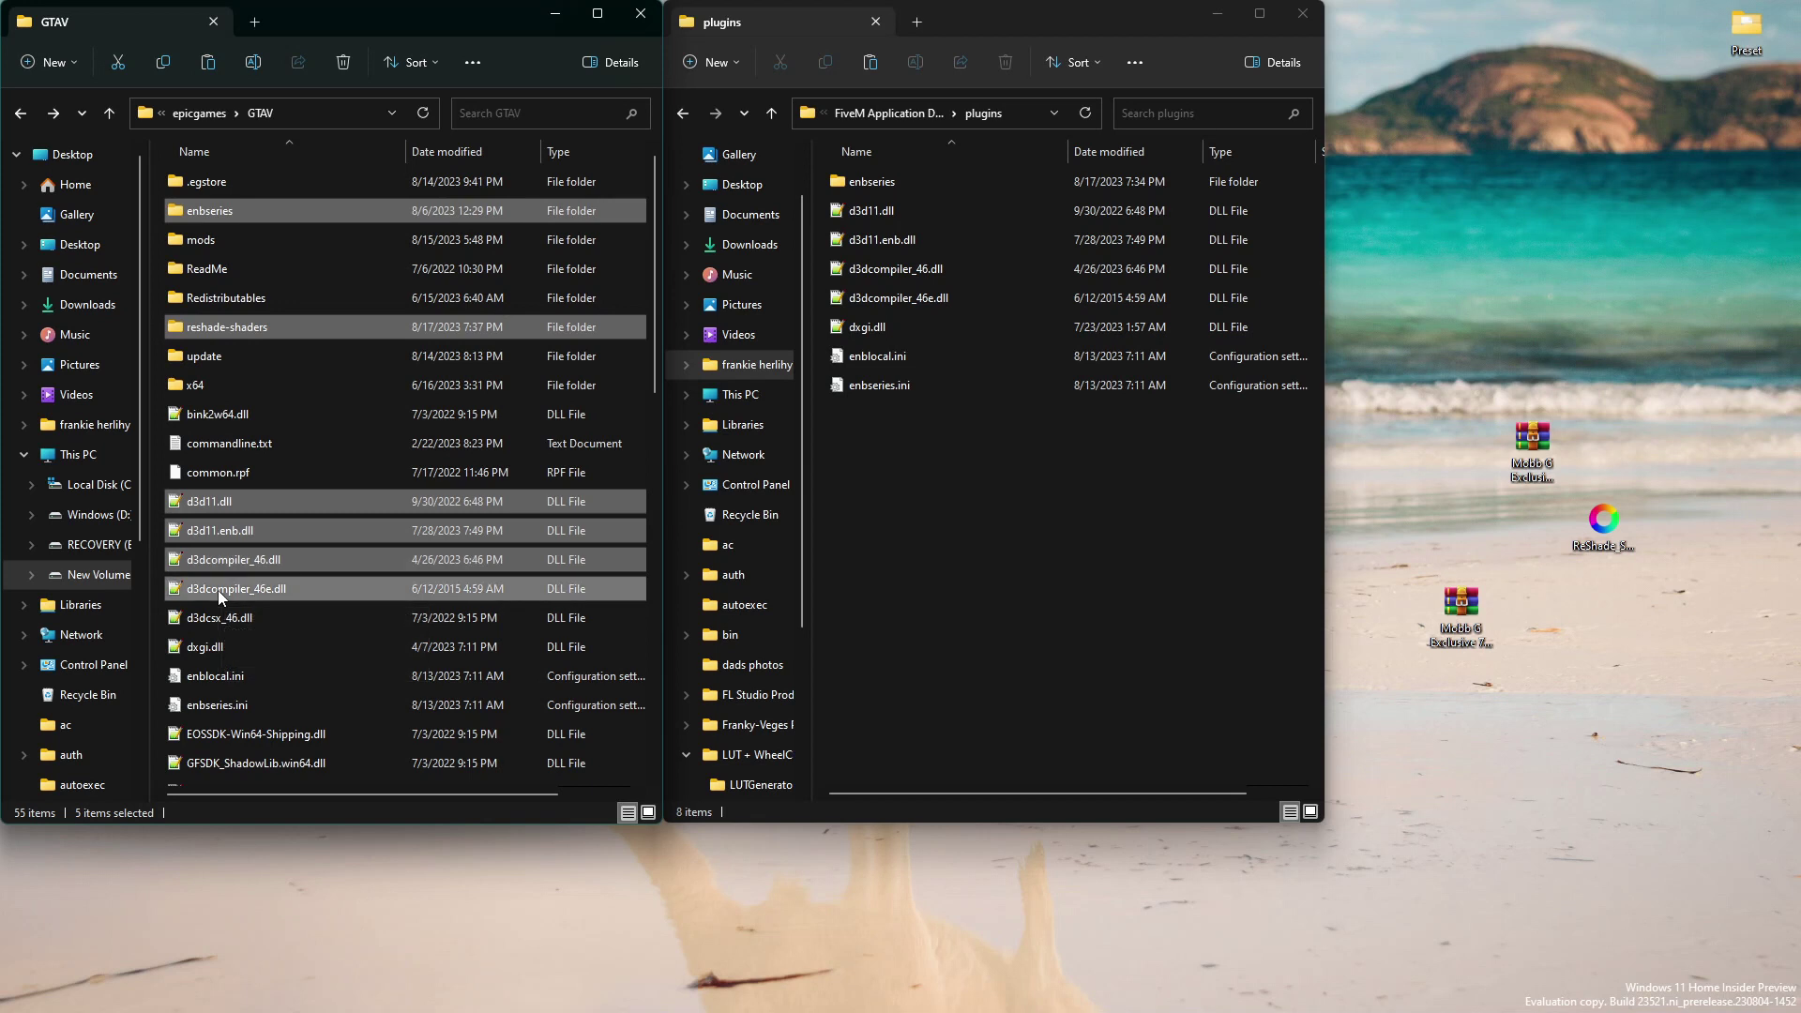
left_click(215, 650, "ctrl")
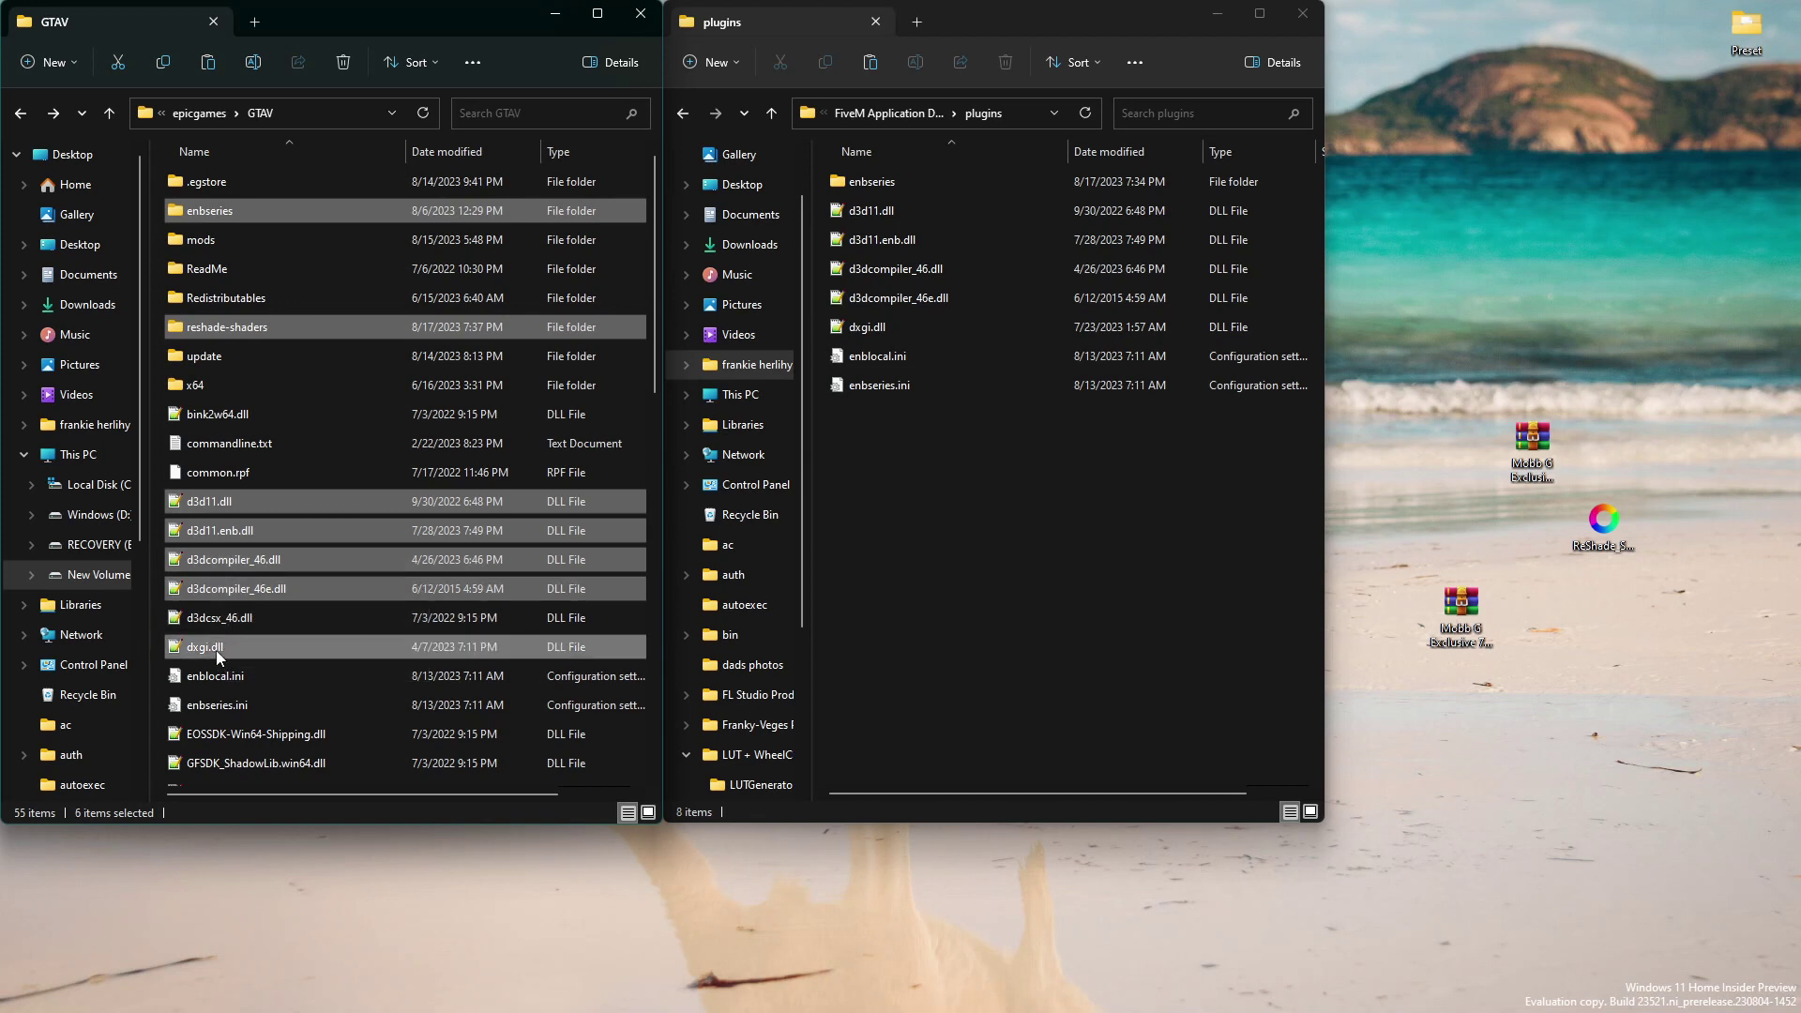
left_click(220, 706, "ctrl")
Add ReShade.ini, ReShade.log and ReShadePreset.ini to the selection, then focus the plugins window
scroll(241, 696, "down", 2)
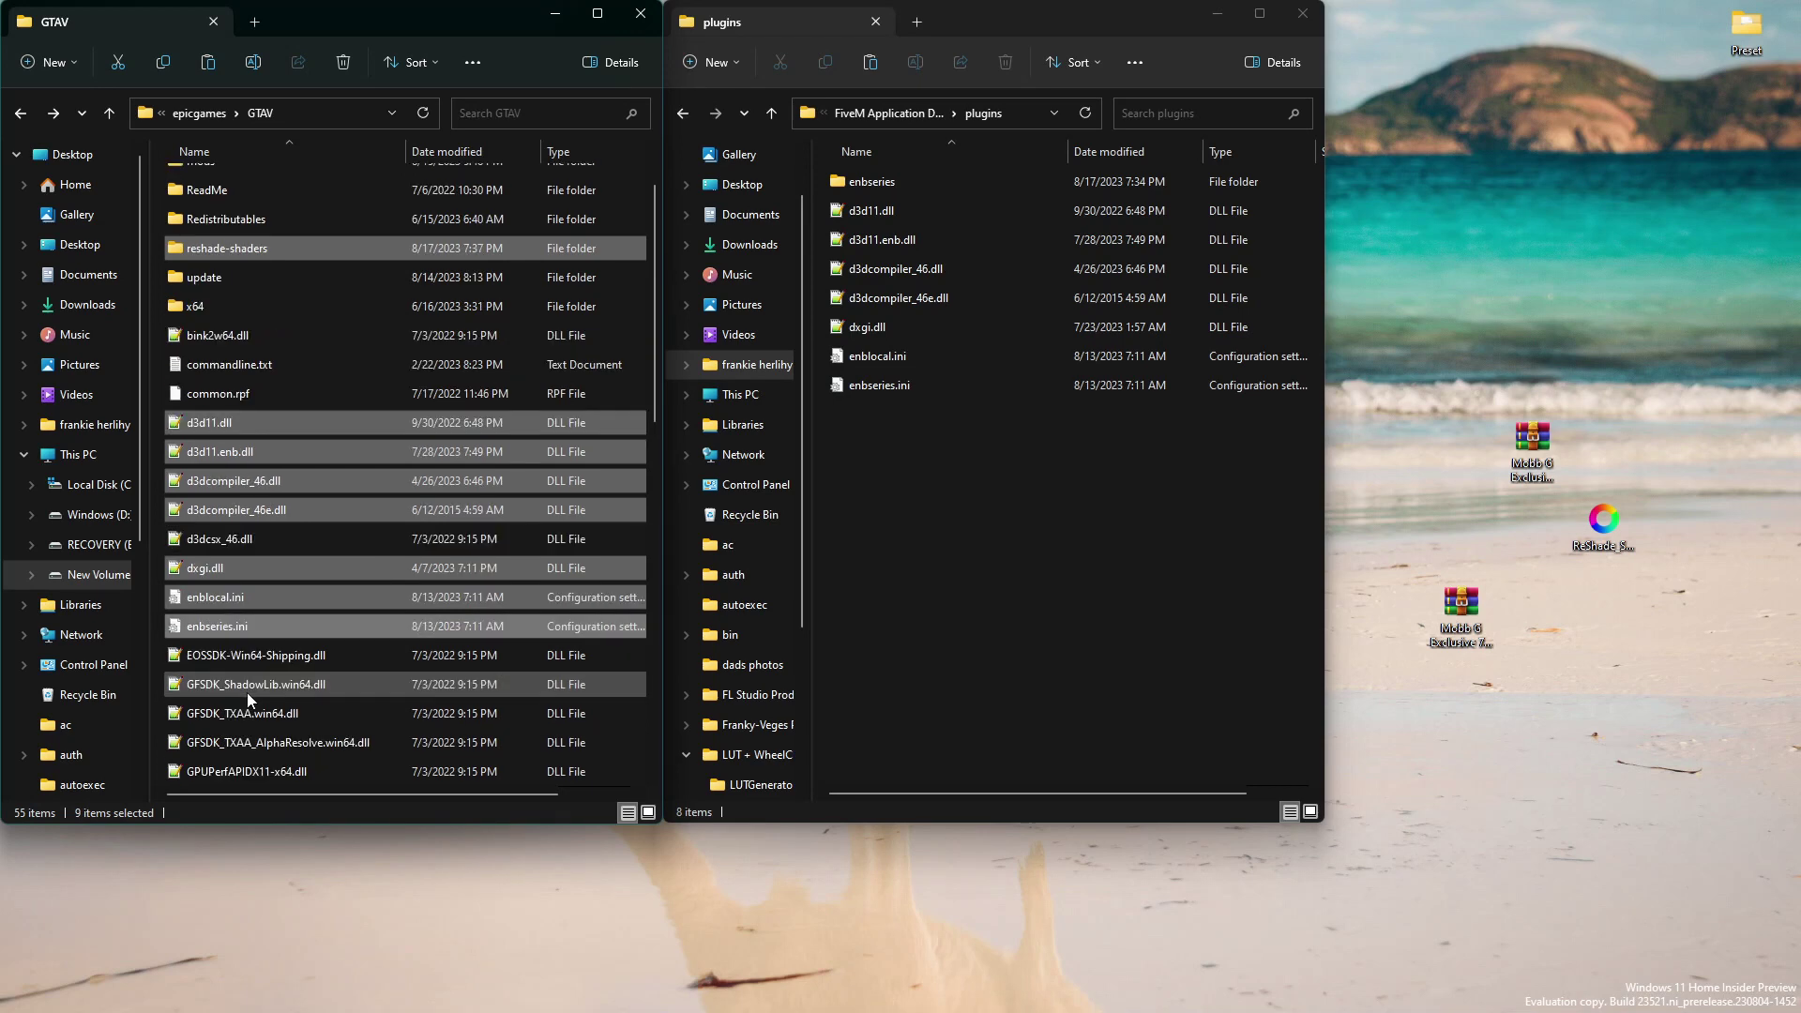
scroll(274, 643, "down", 3)
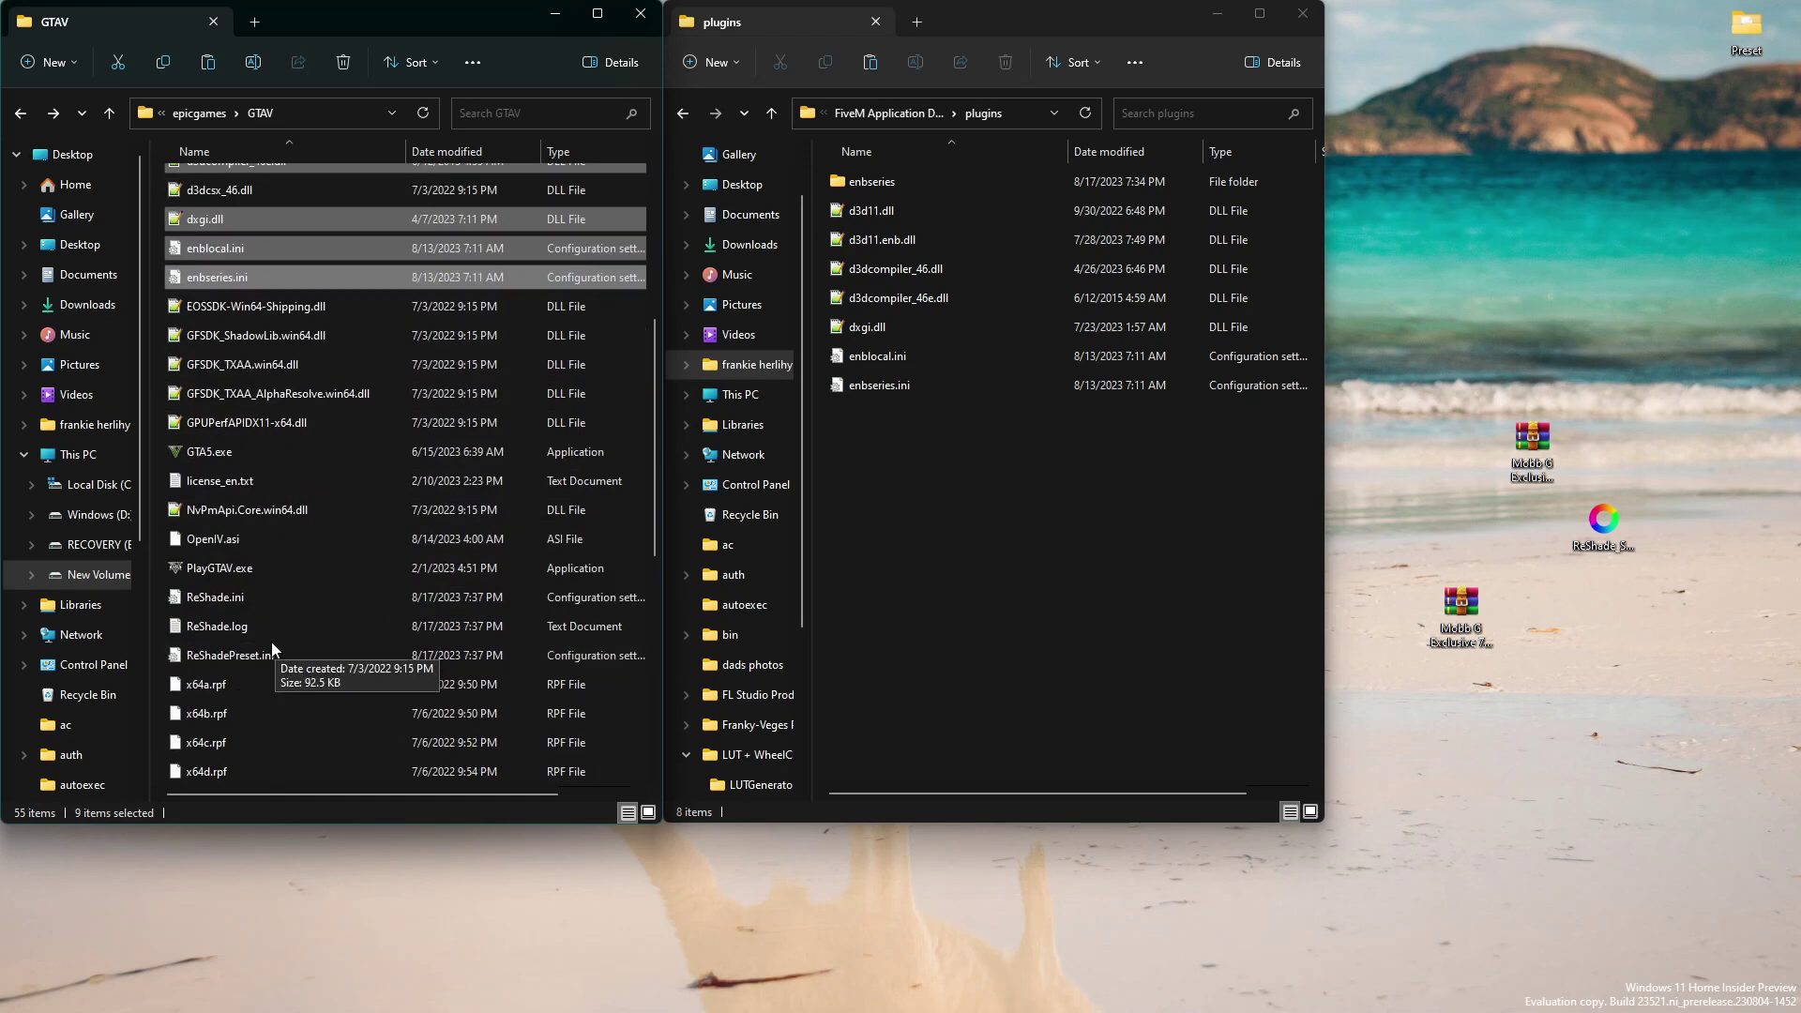
left_click(241, 598, "ctrl")
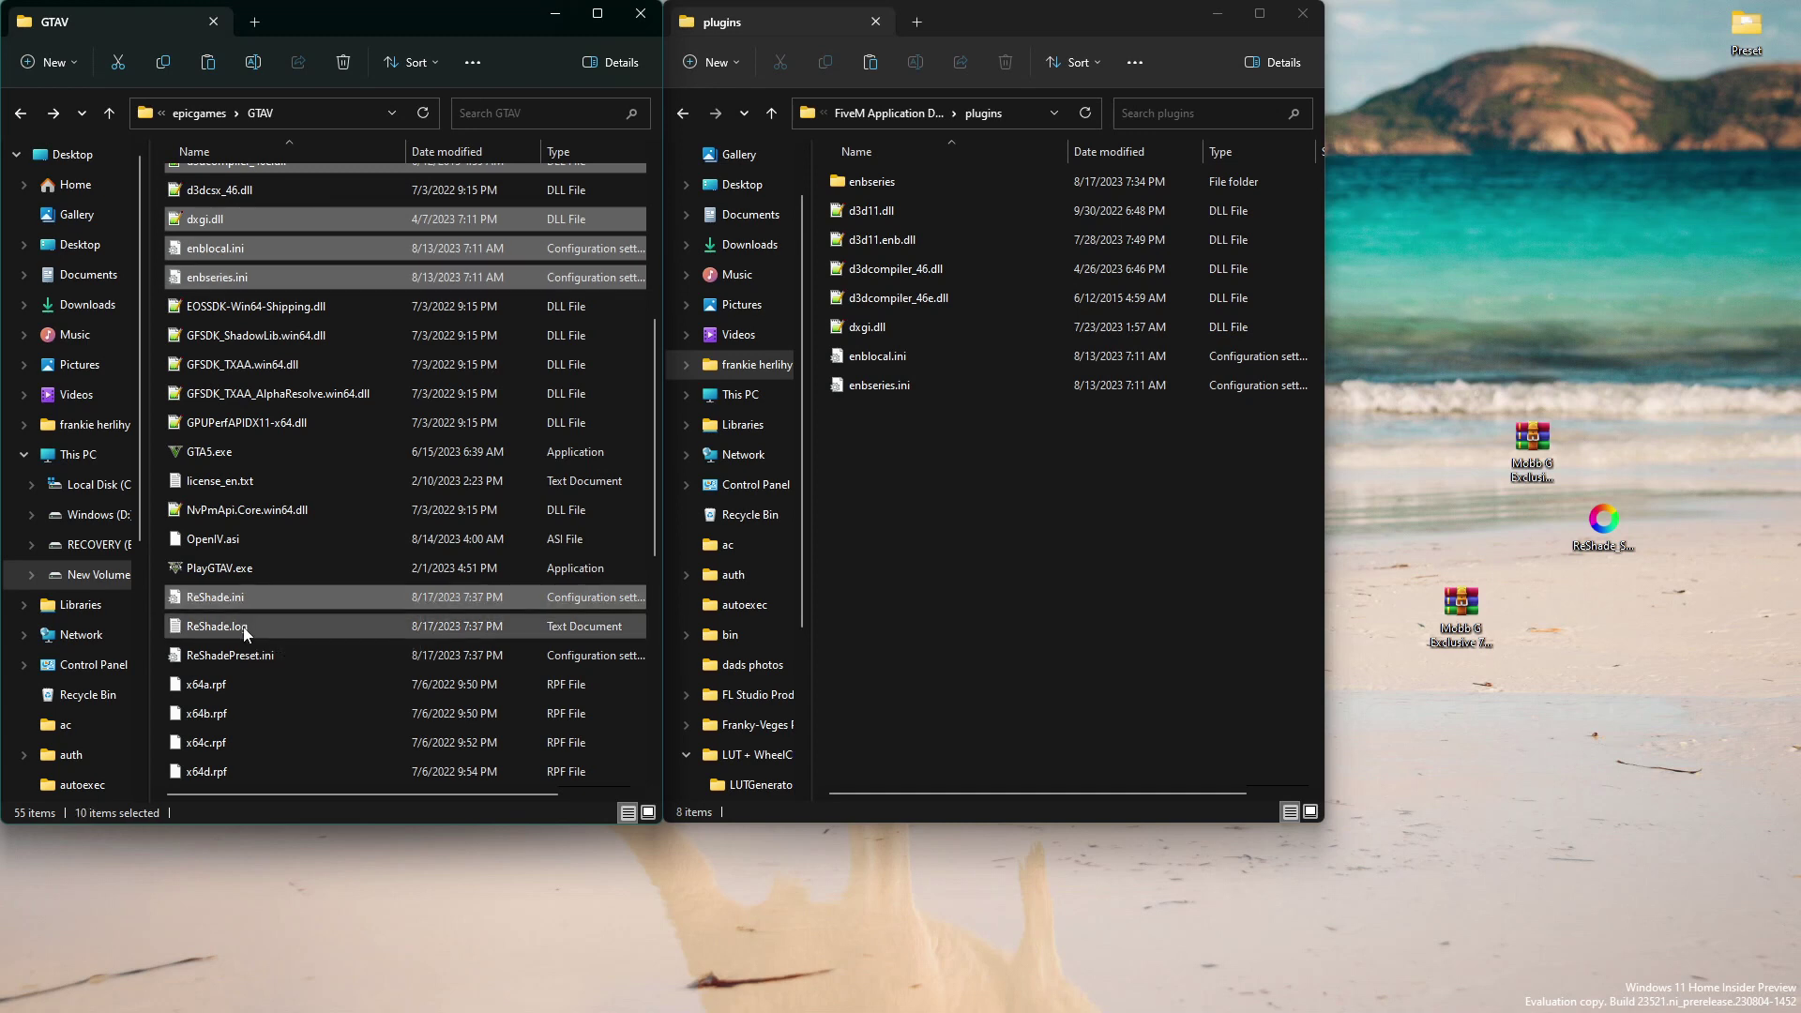
left_click(246, 627, "ctrl")
left_click(247, 655, "ctrl")
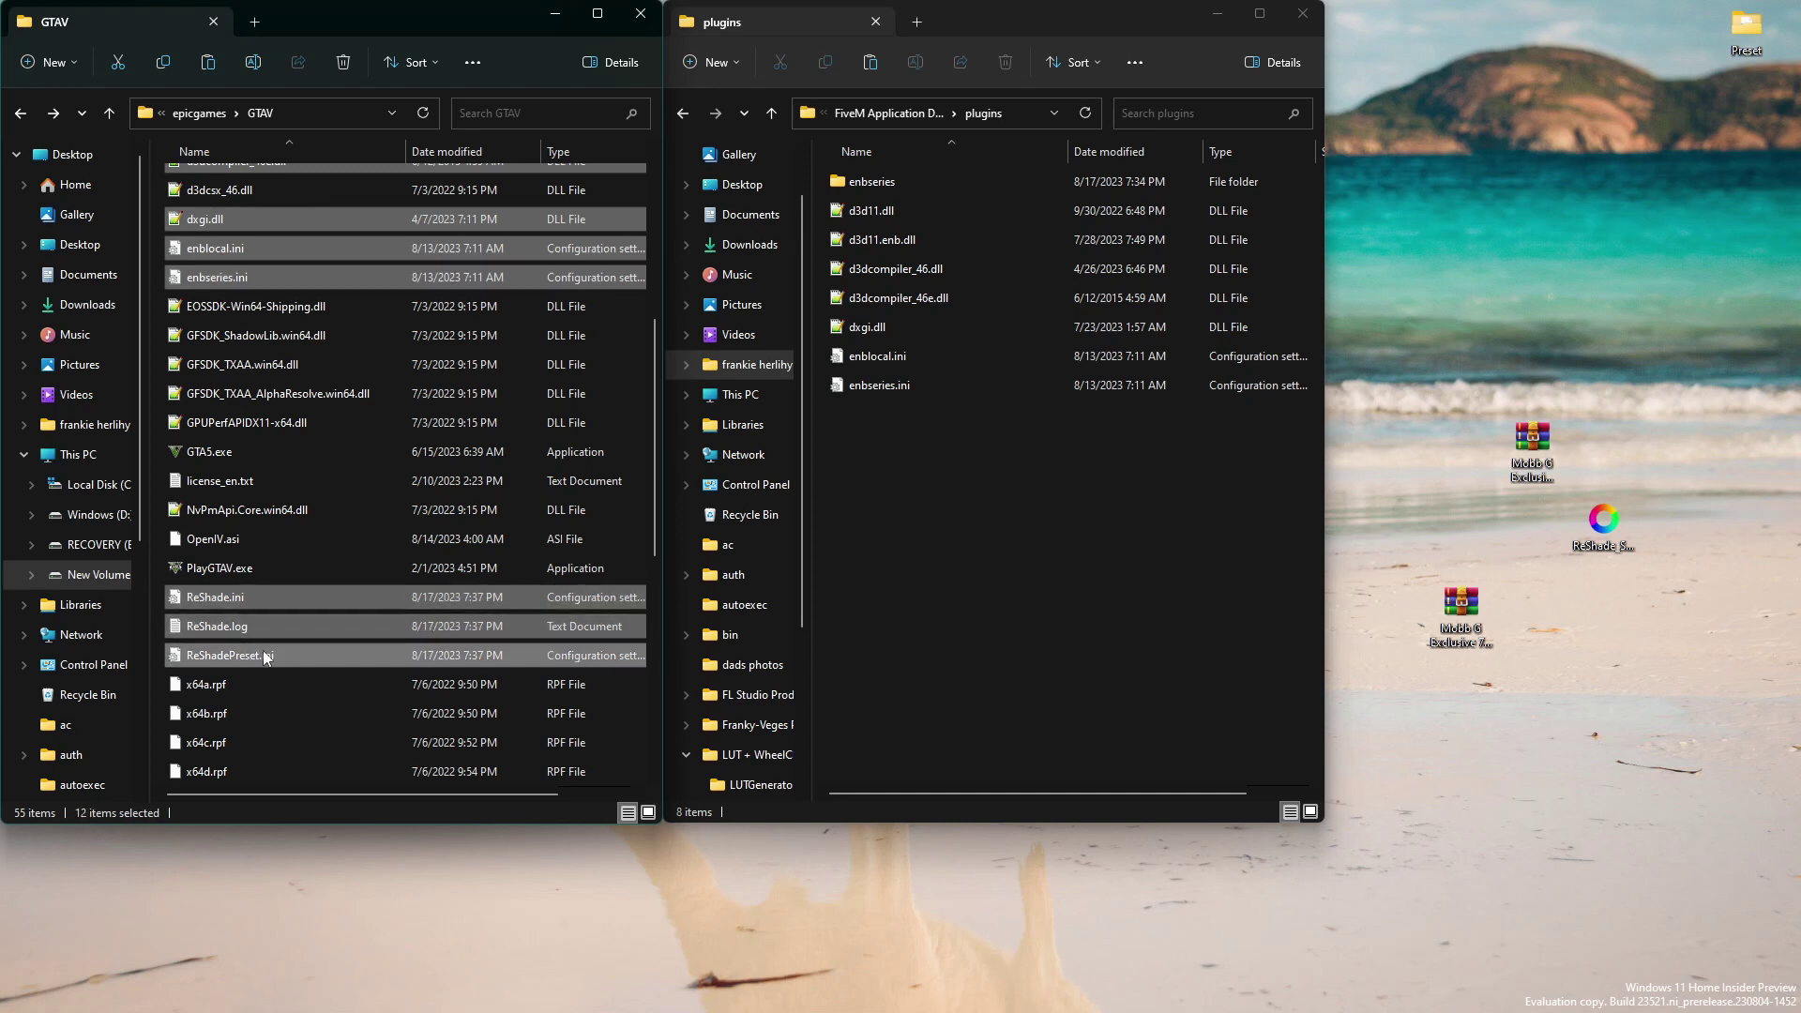
left_click(1063, 587)
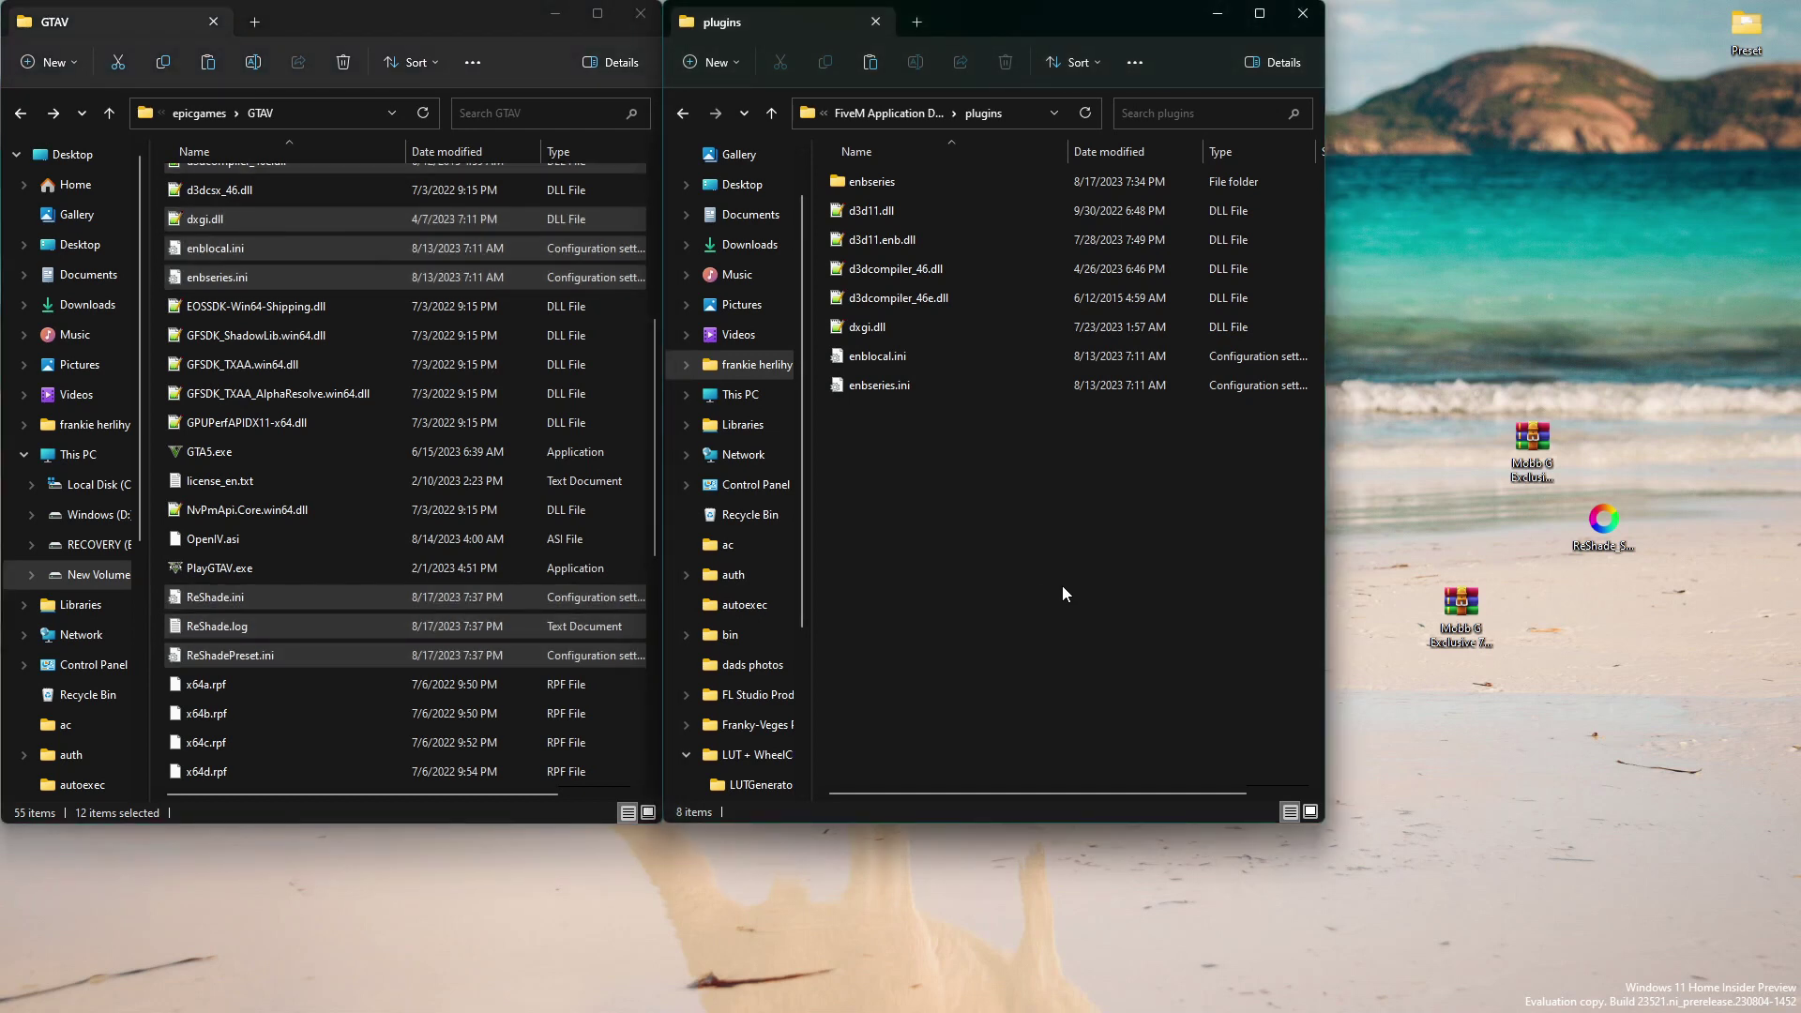
Paste the files into plugins, replacing existing ones, and launch FiveM from recent apps
key("ctrl+v")
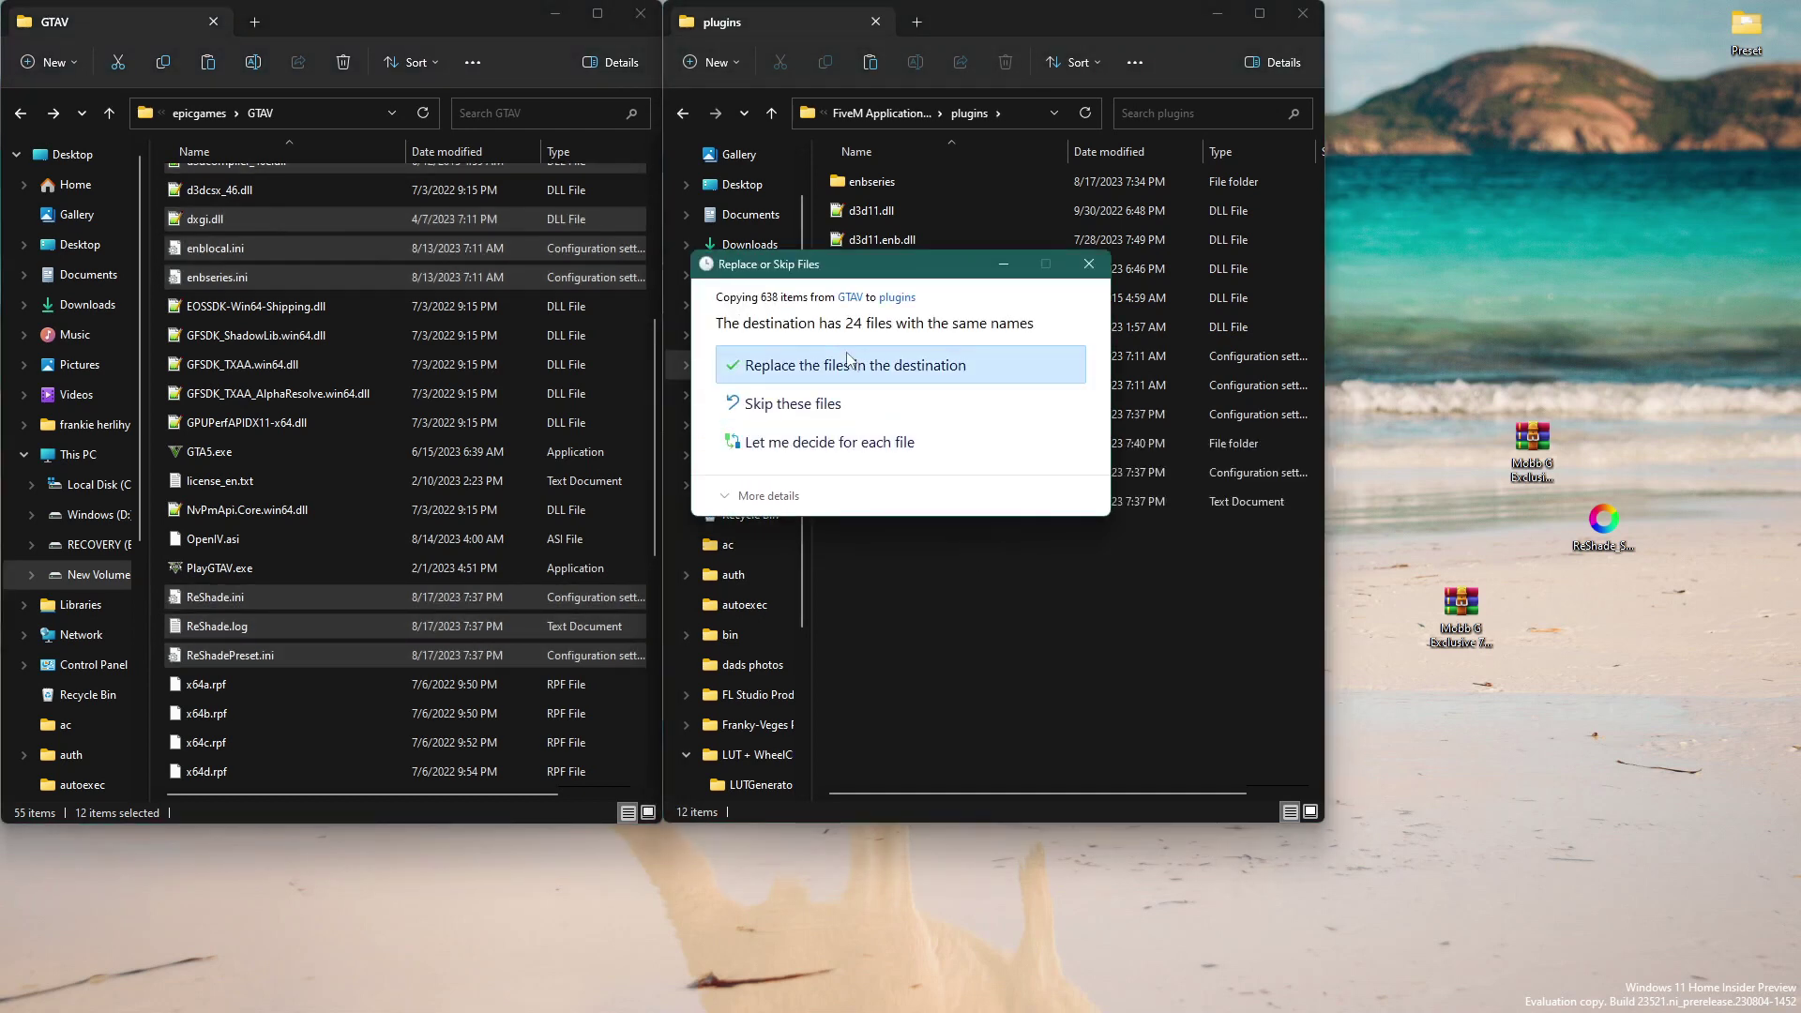
left_click(839, 364)
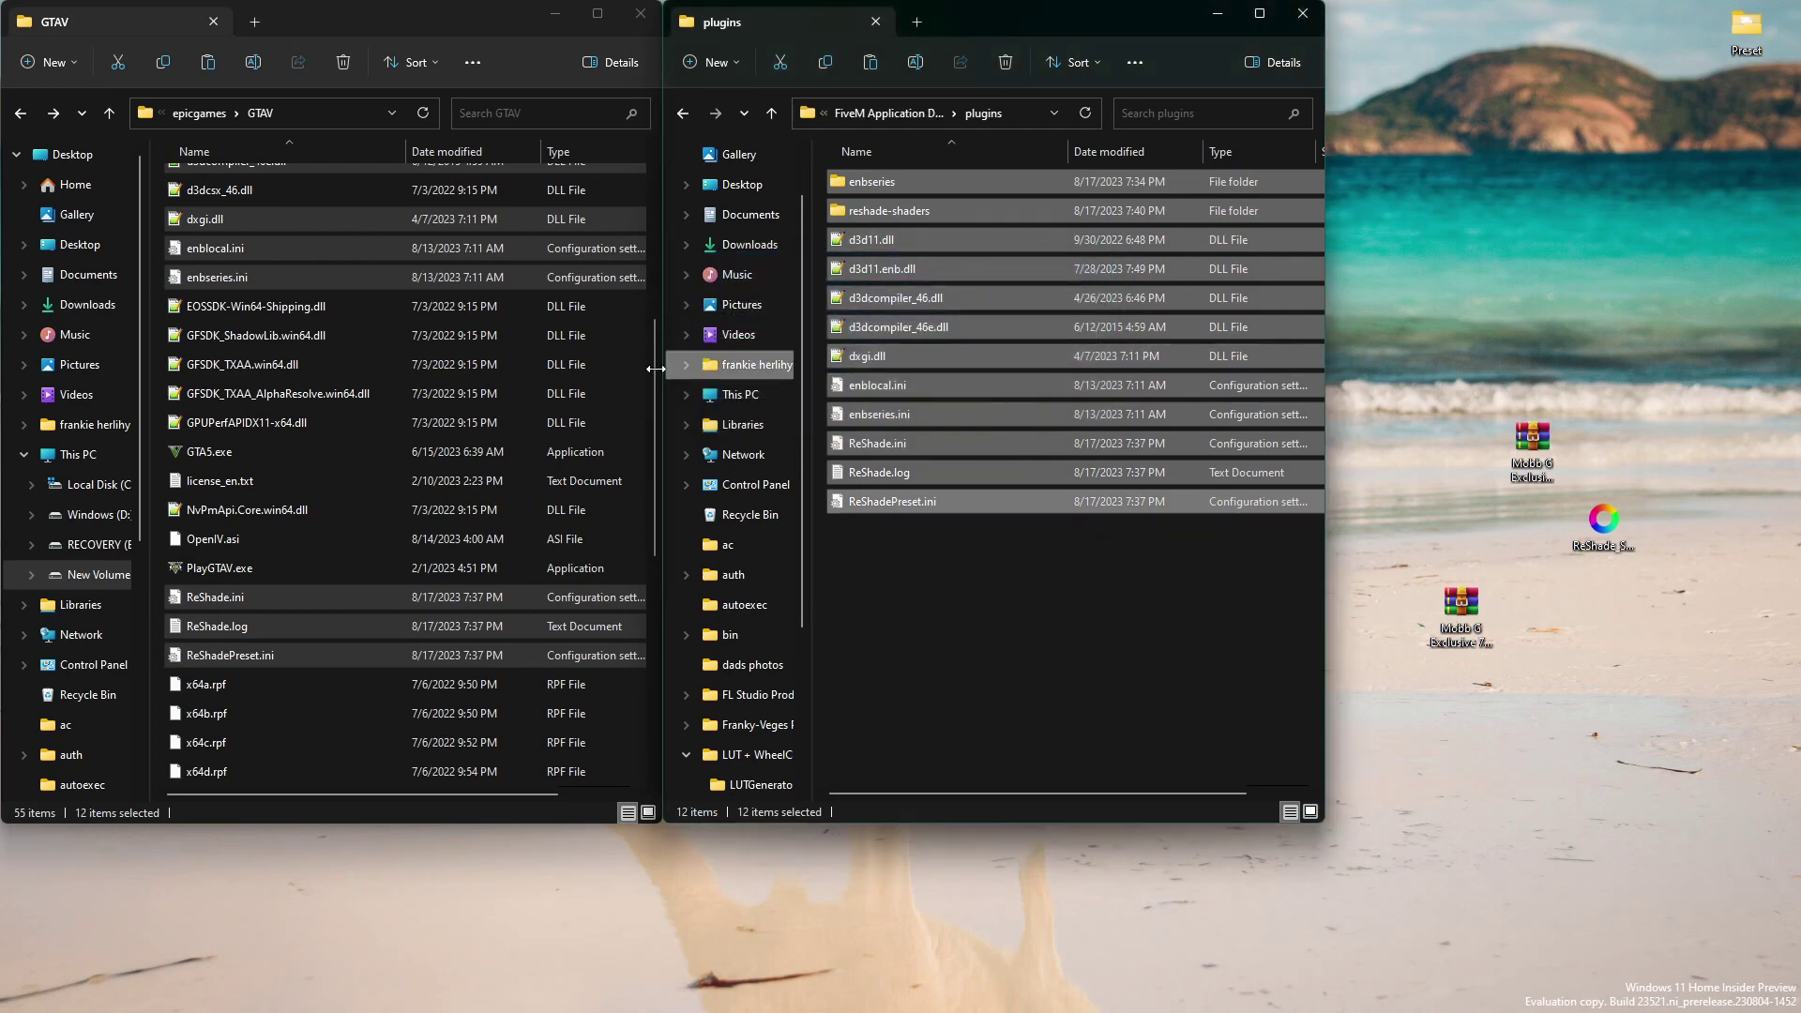
left_click(71, 990)
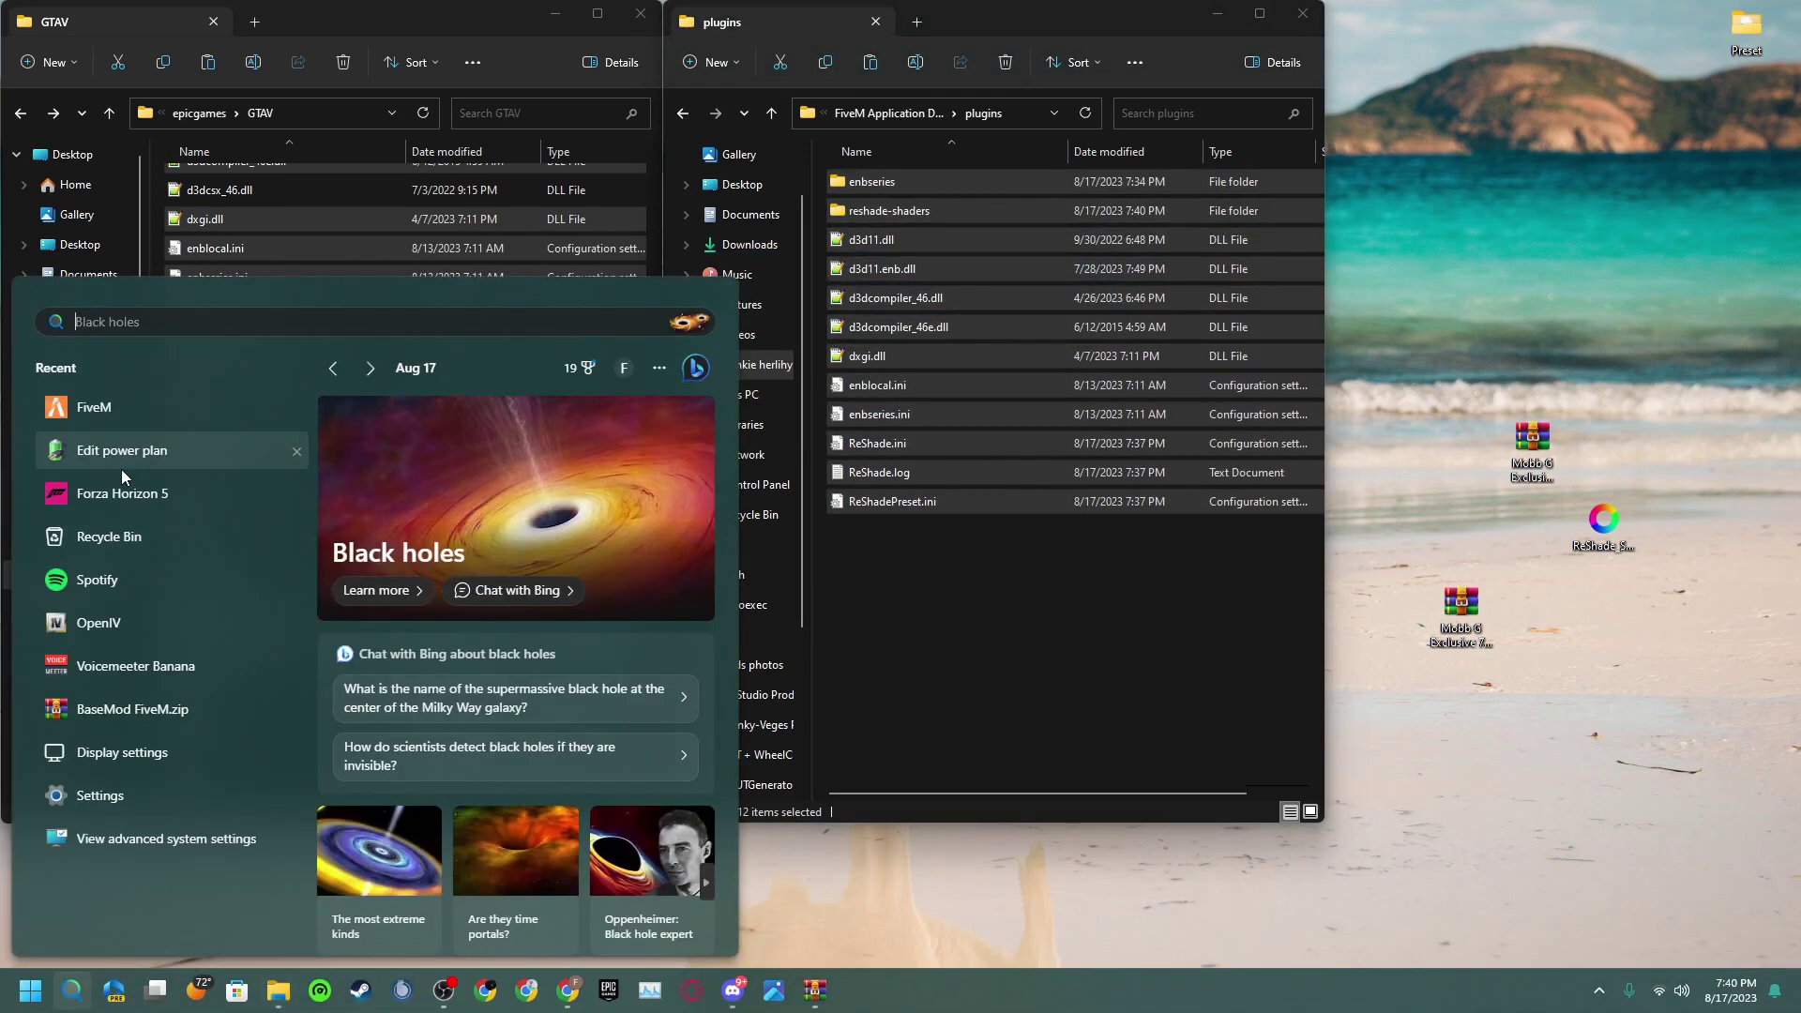
left_click(118, 419)
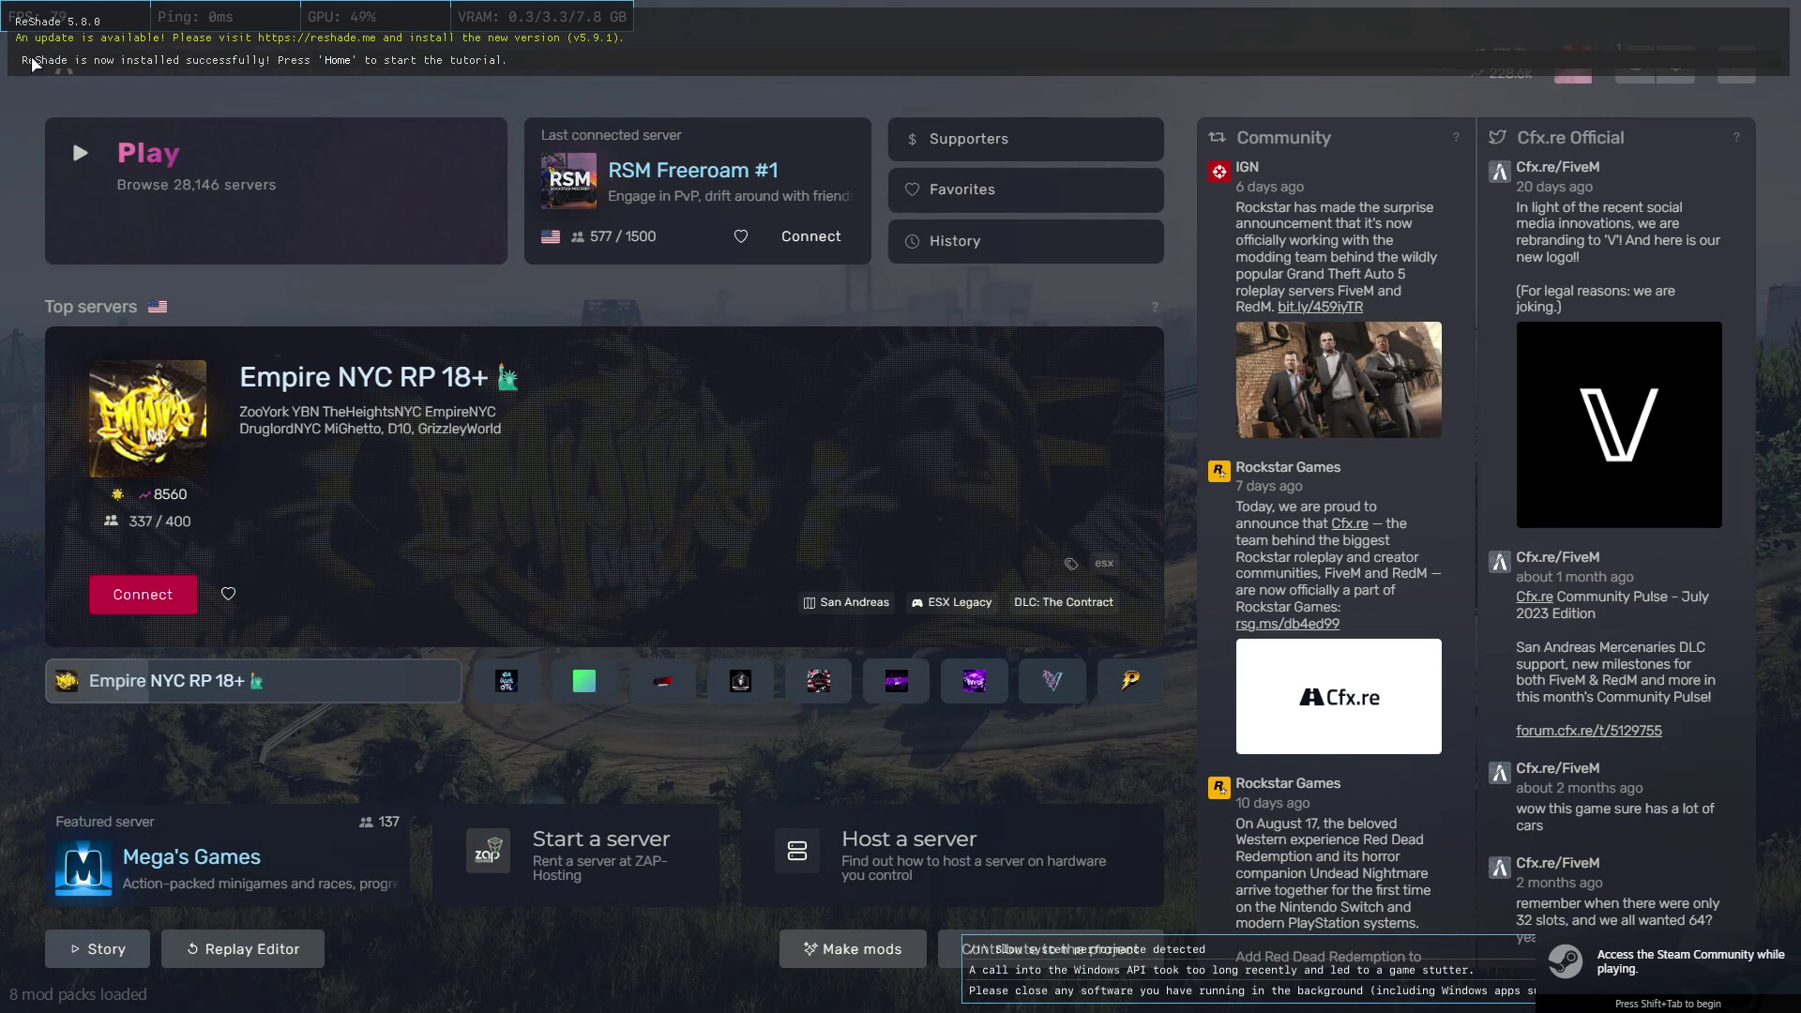
Quit FiveM, close plugins, minimize GTAV and WinRAR, and dismiss the licence reminder
left_click(1679, 67)
left_click(1564, 76)
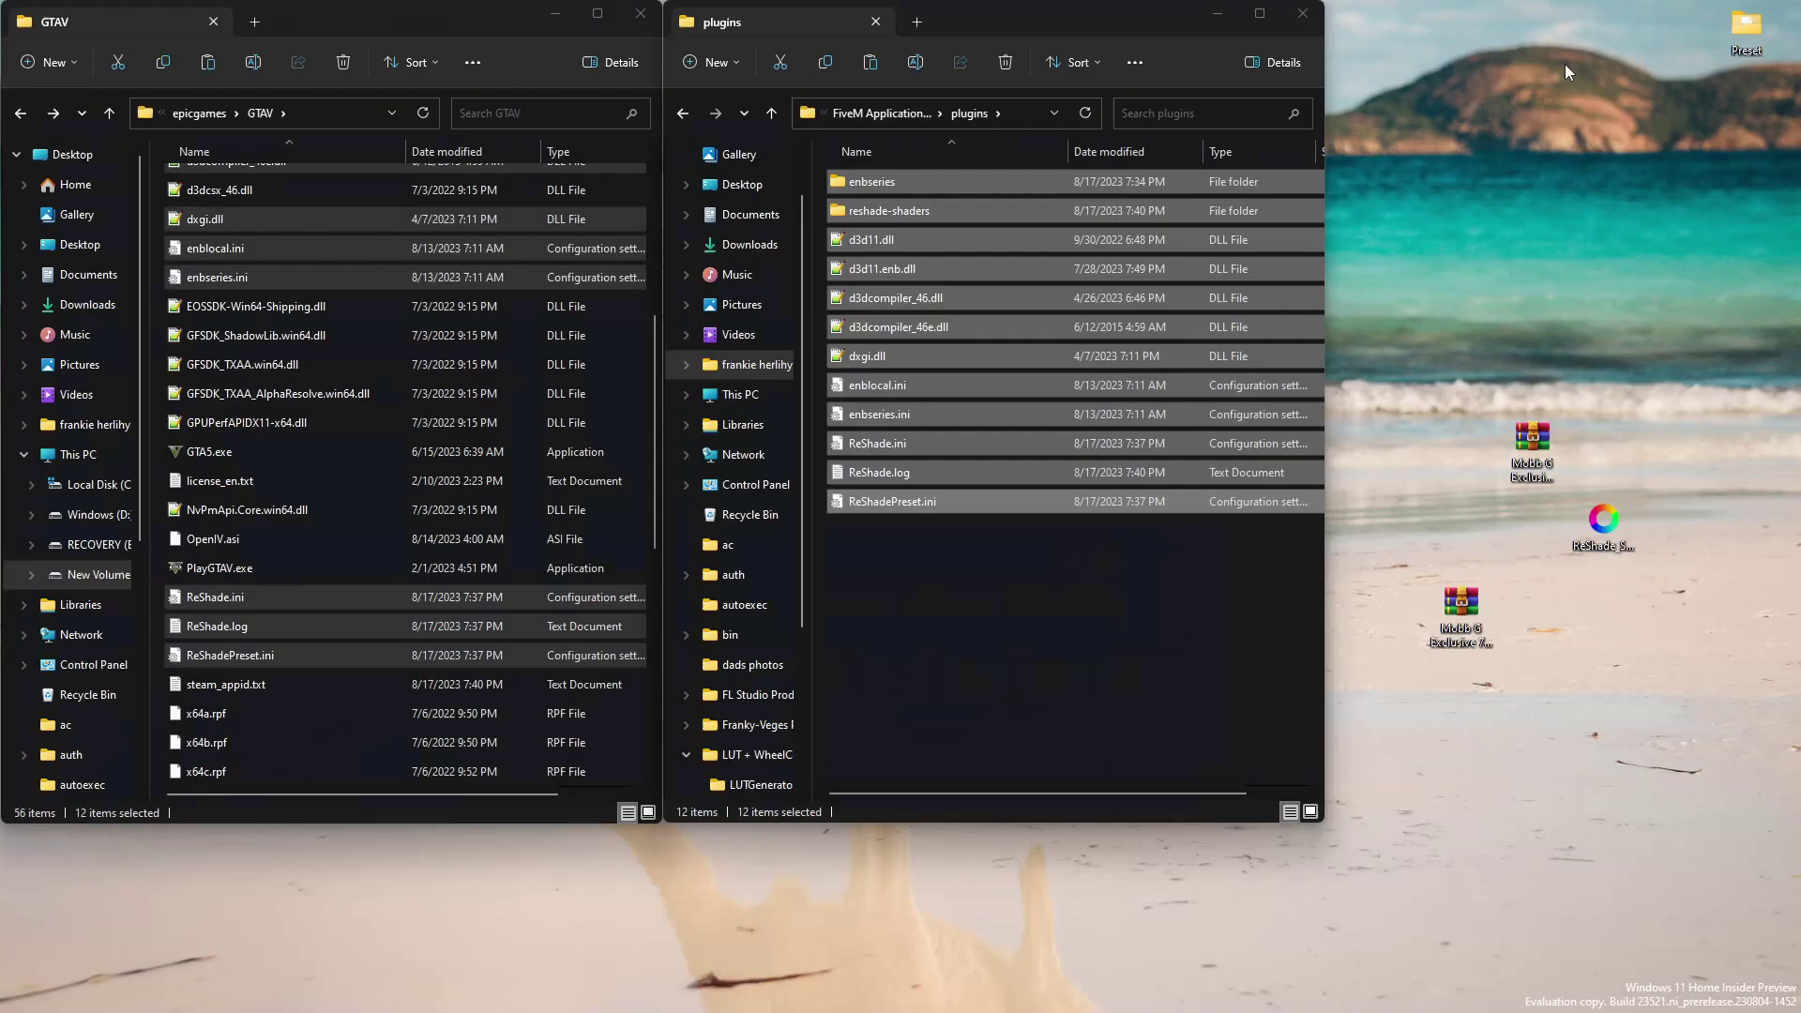
left_click(1217, 13)
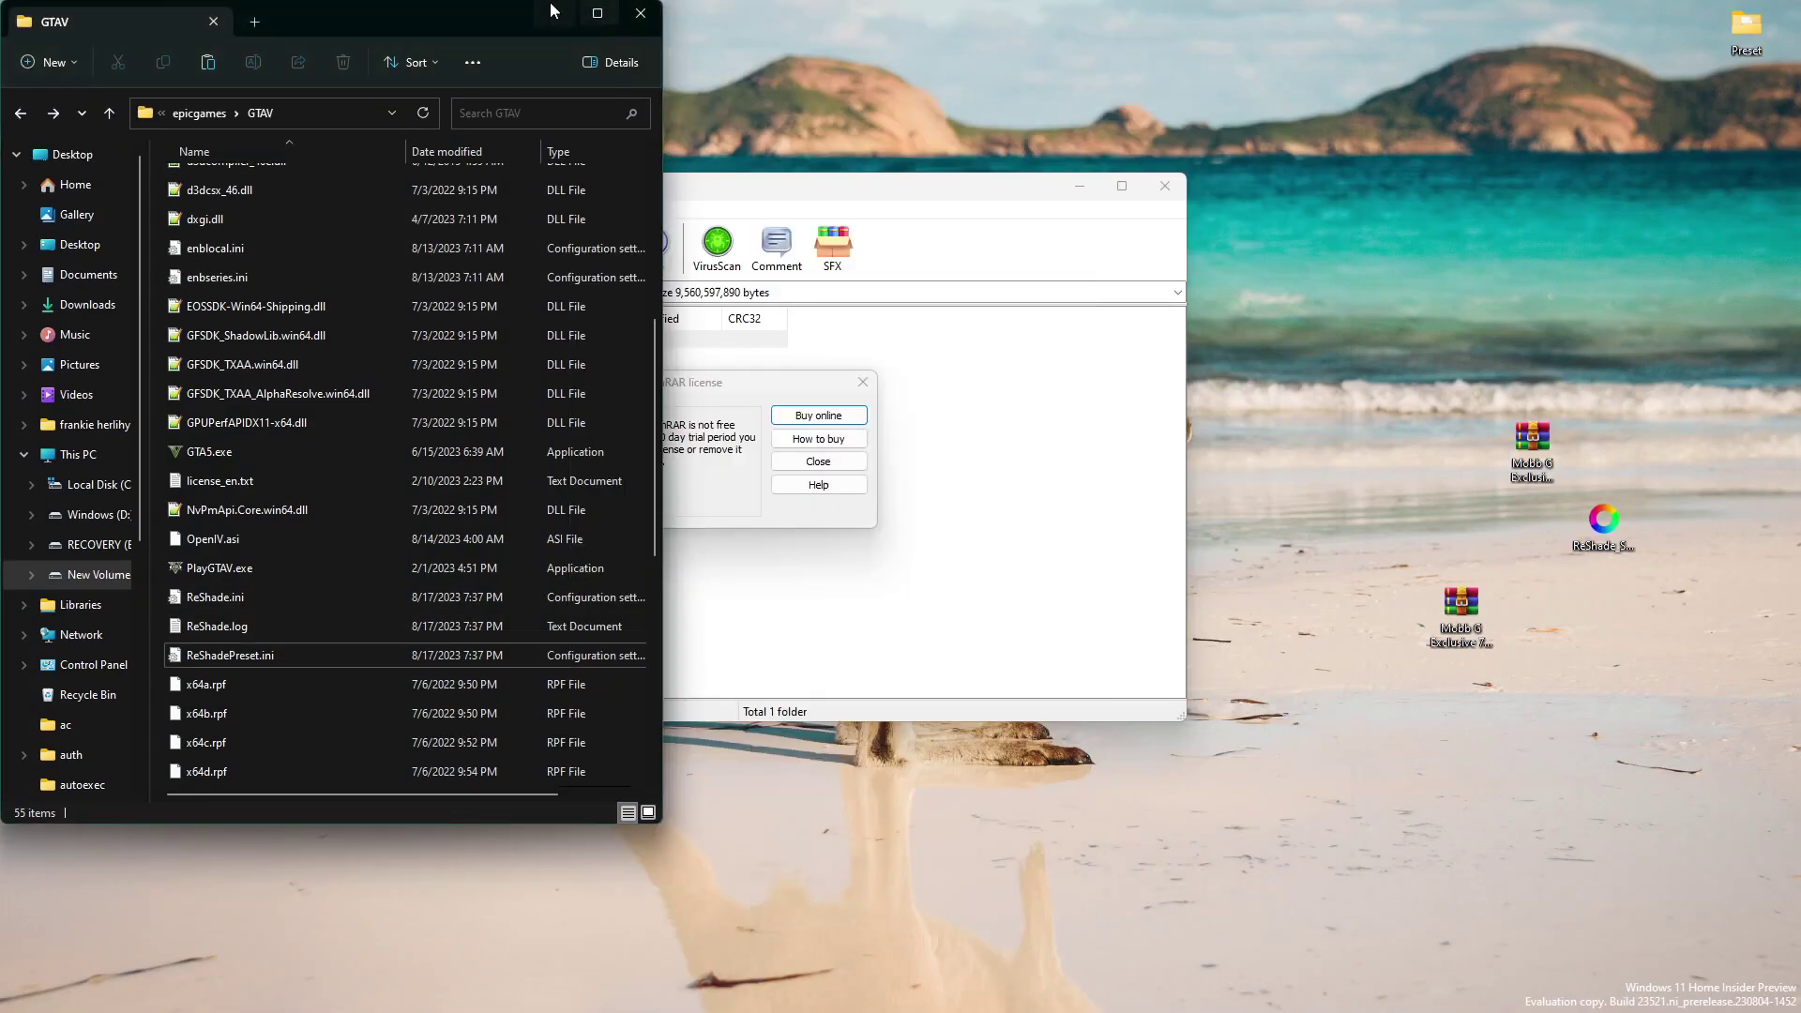
left_click(554, 15)
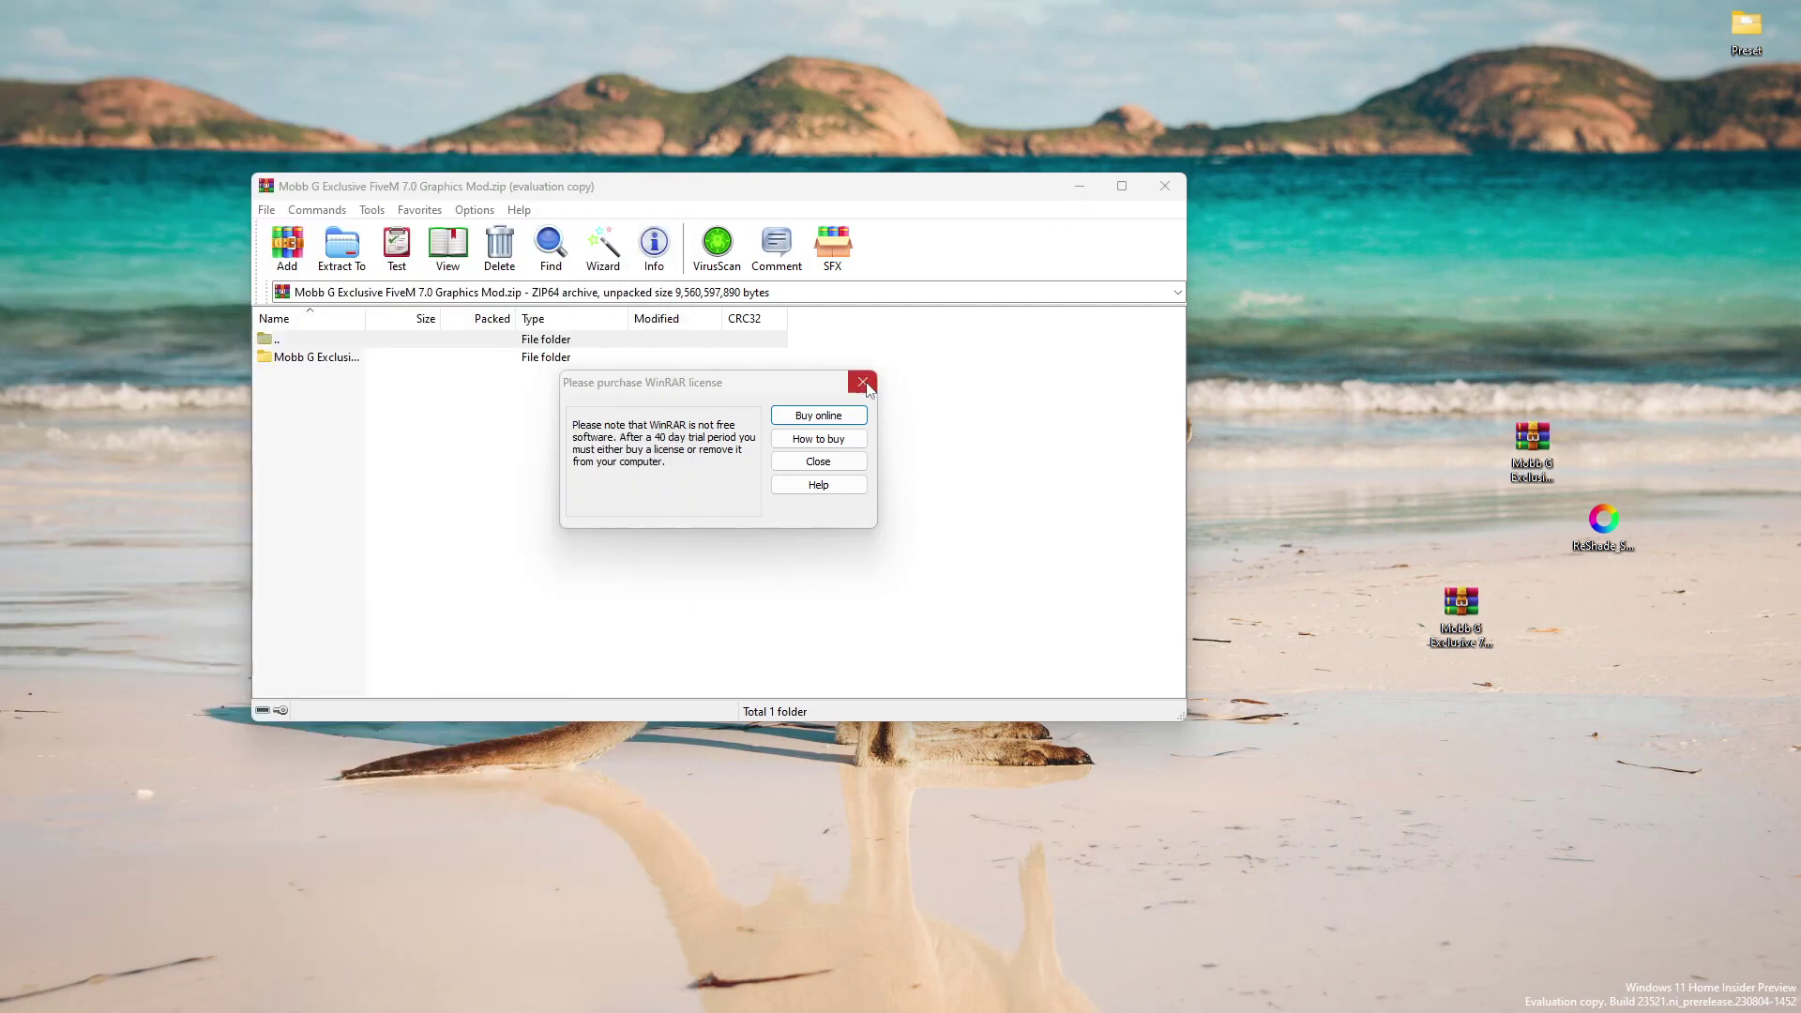
left_click(863, 381)
left_click(1078, 186)
right_click(452, 279)
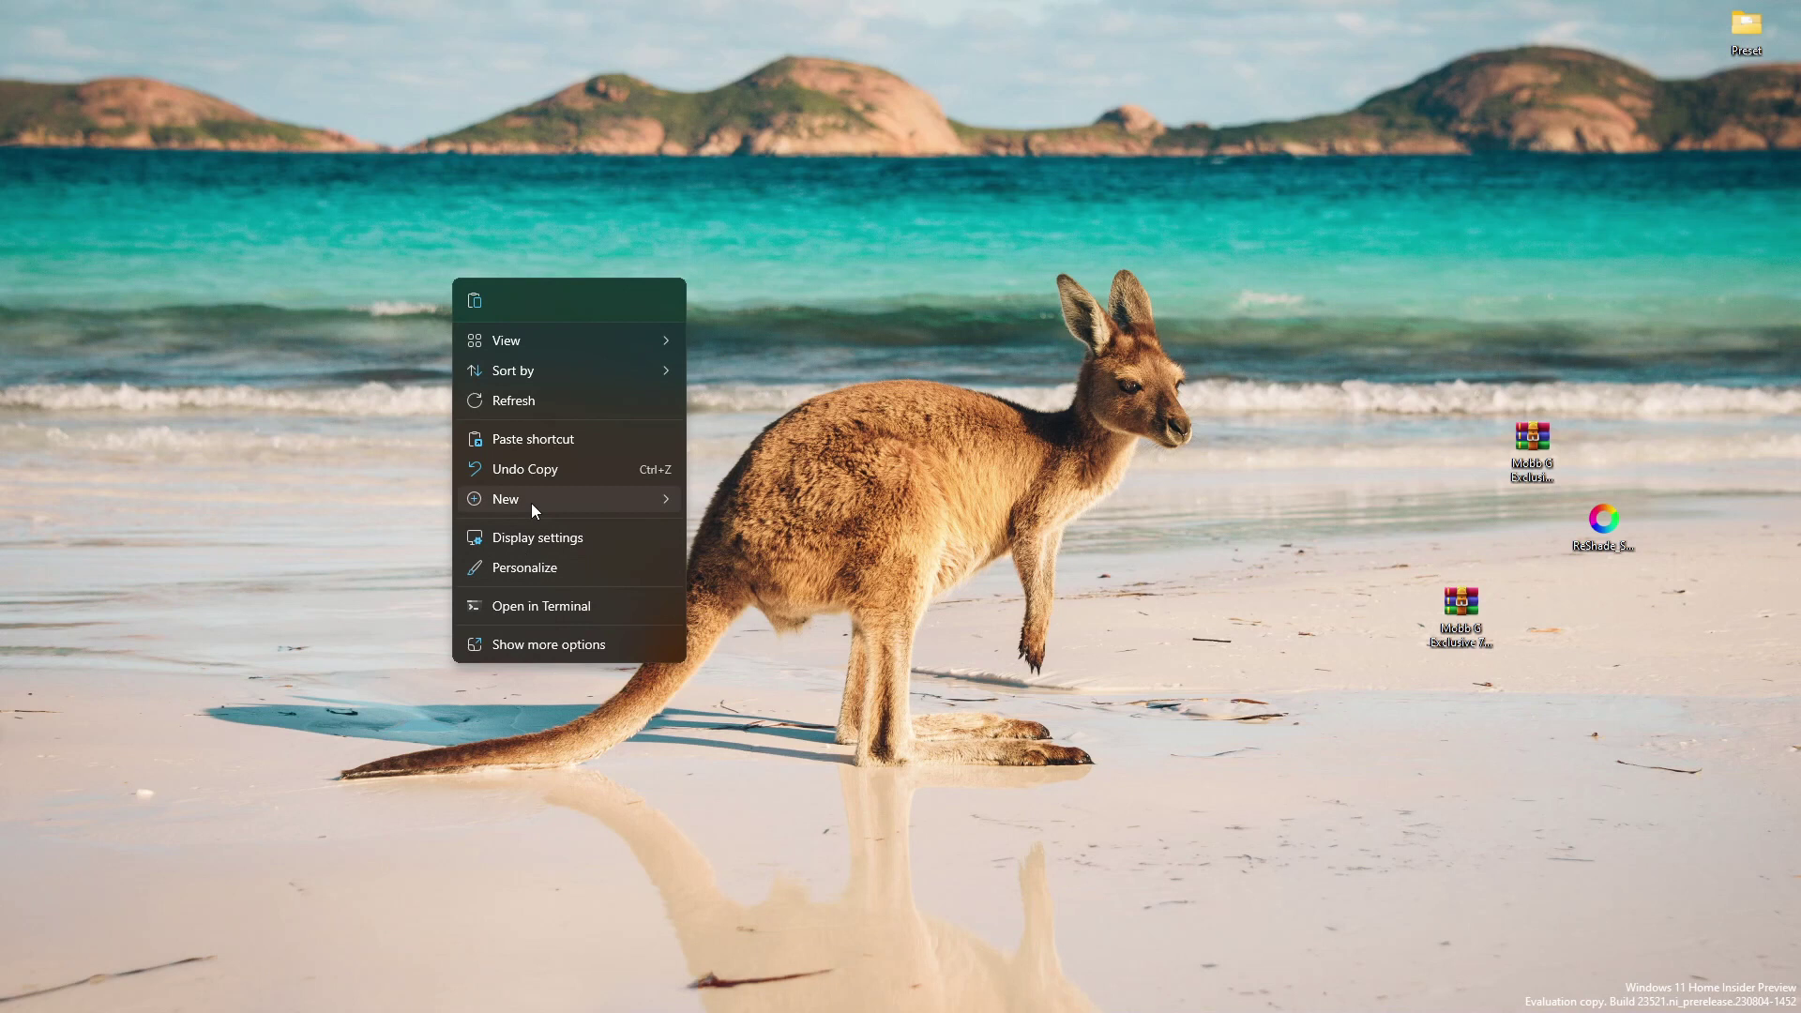
Create a desktop folder named Presets, open it, and move its window to the right
mouse_move(531, 500)
left_click(699, 489)
key("BackSpace")
type("Presets")
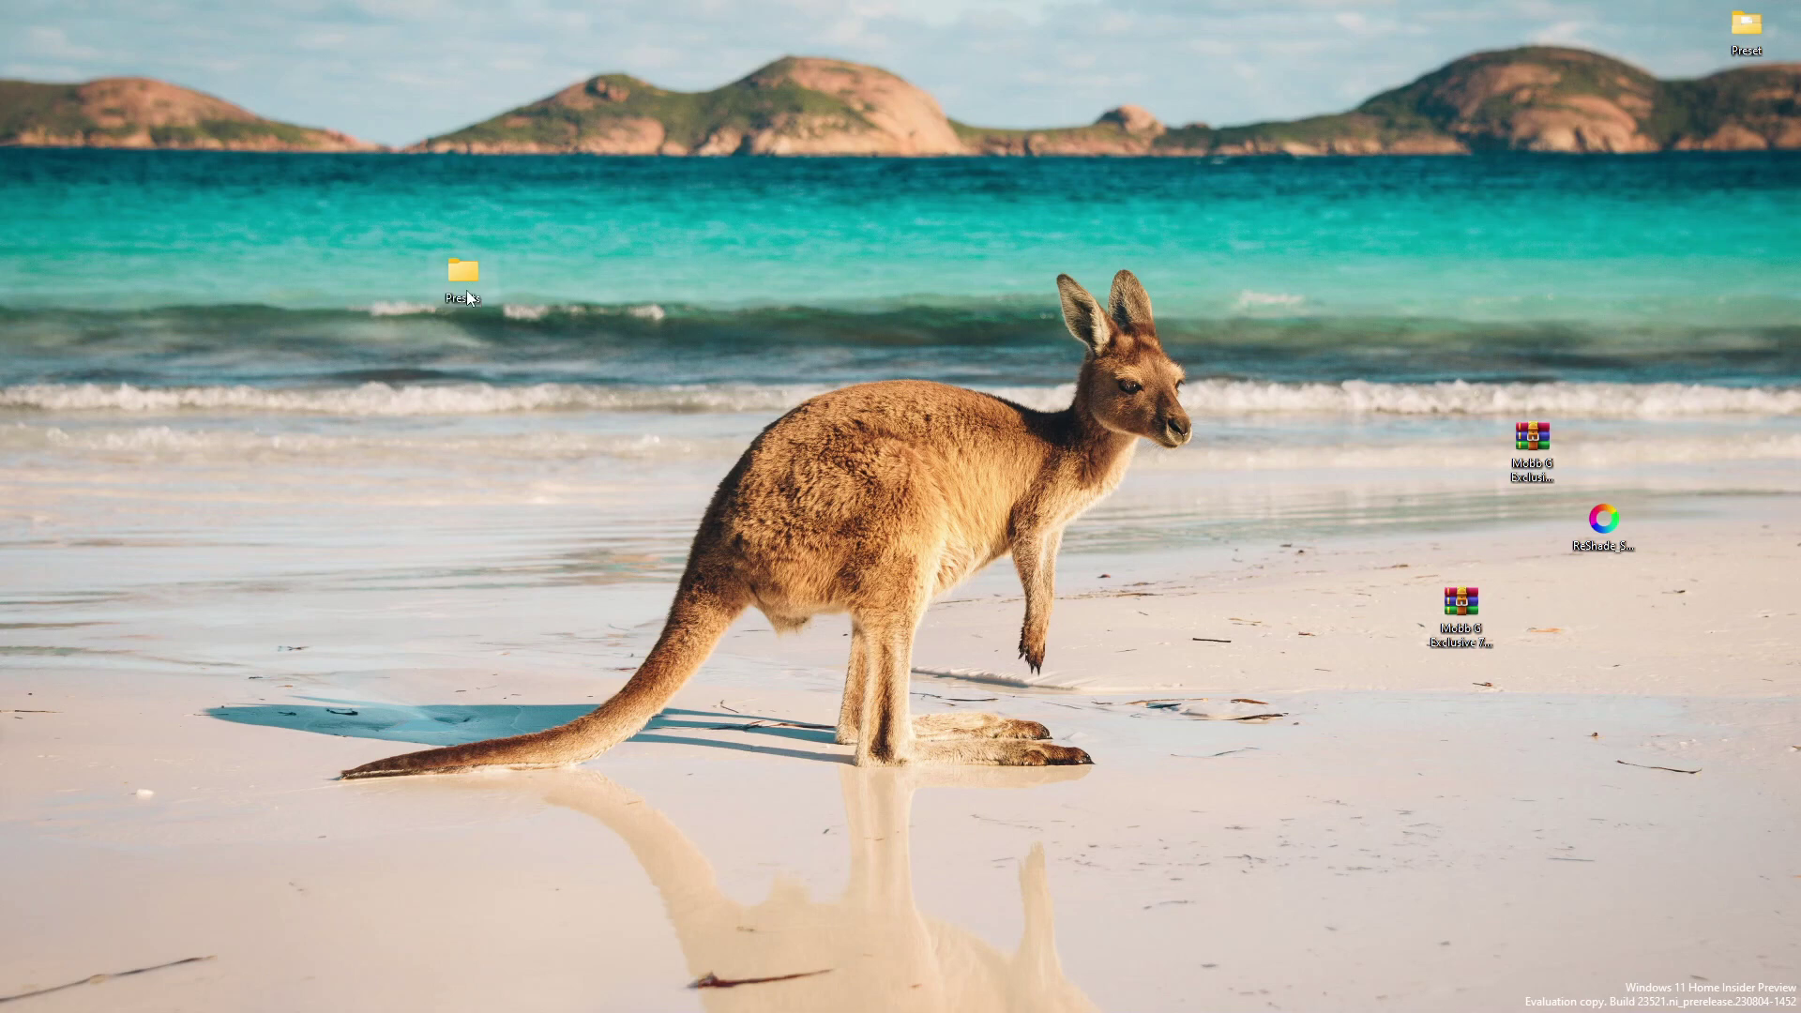
double_click(458, 269)
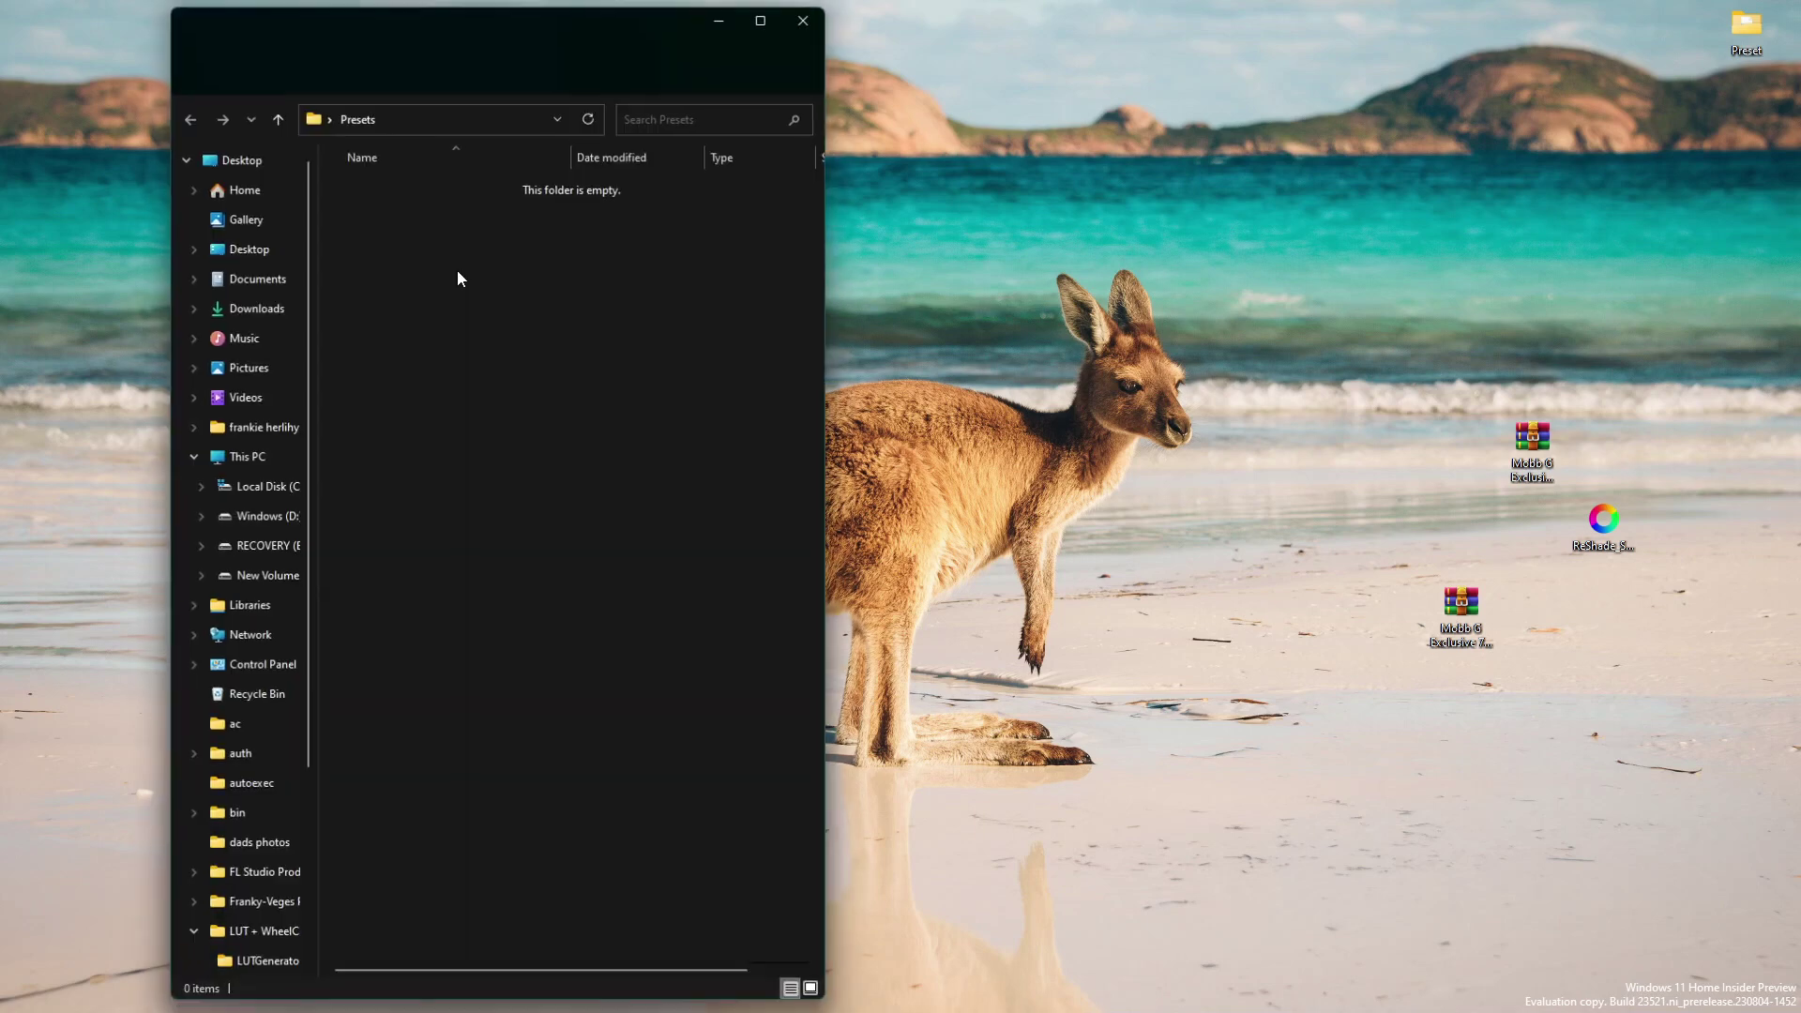
left_click_drag(539, 39, 1502, 38)
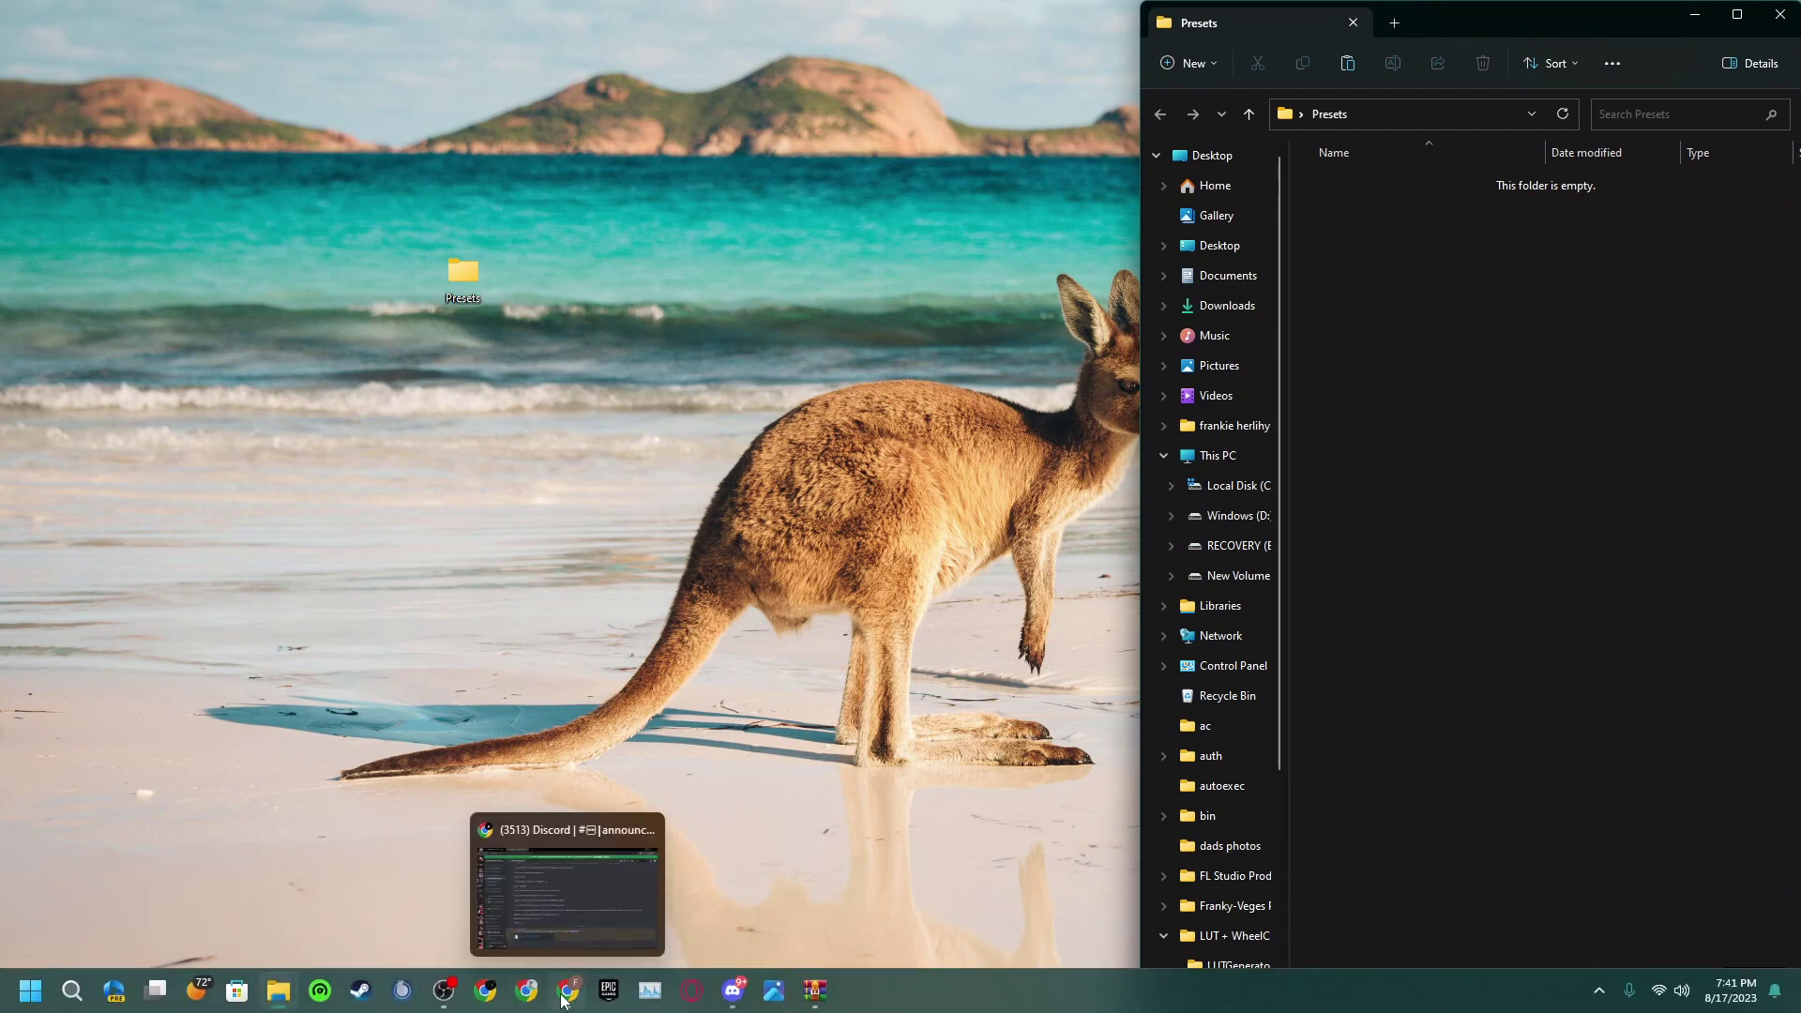
Find the Version 4 Reshade Preset post on the Patreon tab, then minimize Chrome
left_click(563, 999)
left_click(207, 16)
scroll(1069, 416, "down", 5)
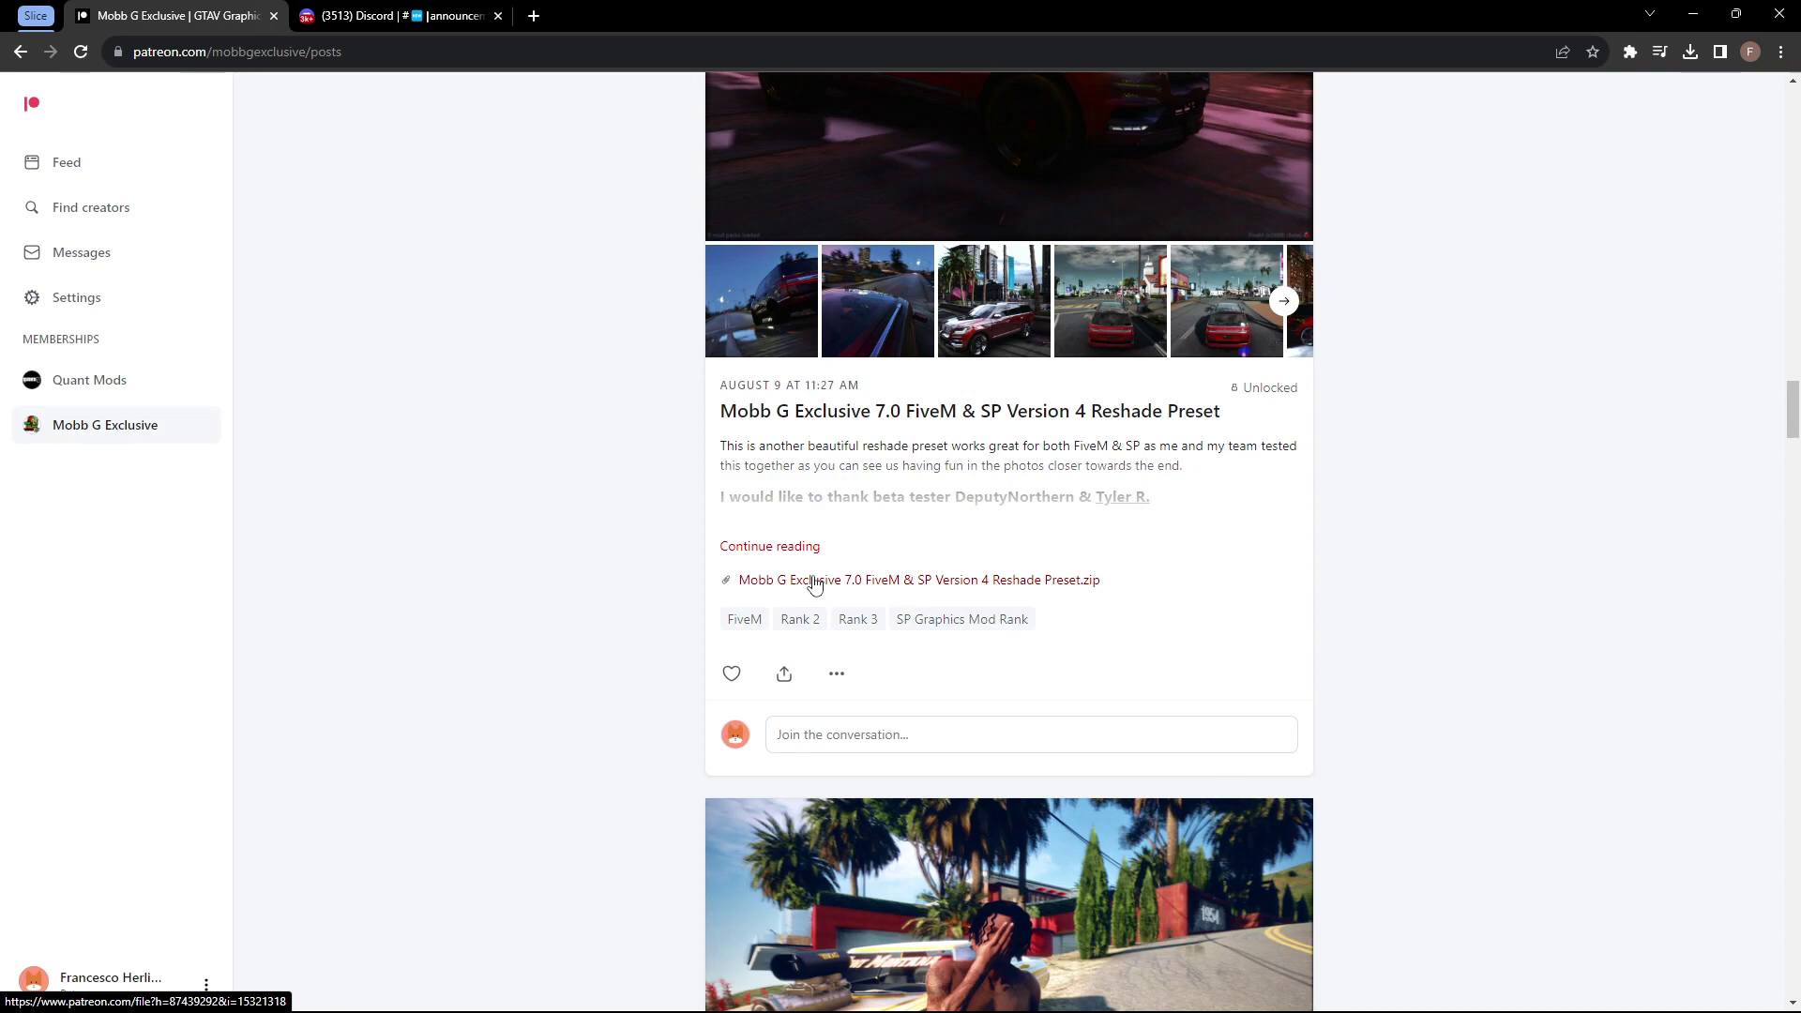
scroll(992, 760, "down", 20)
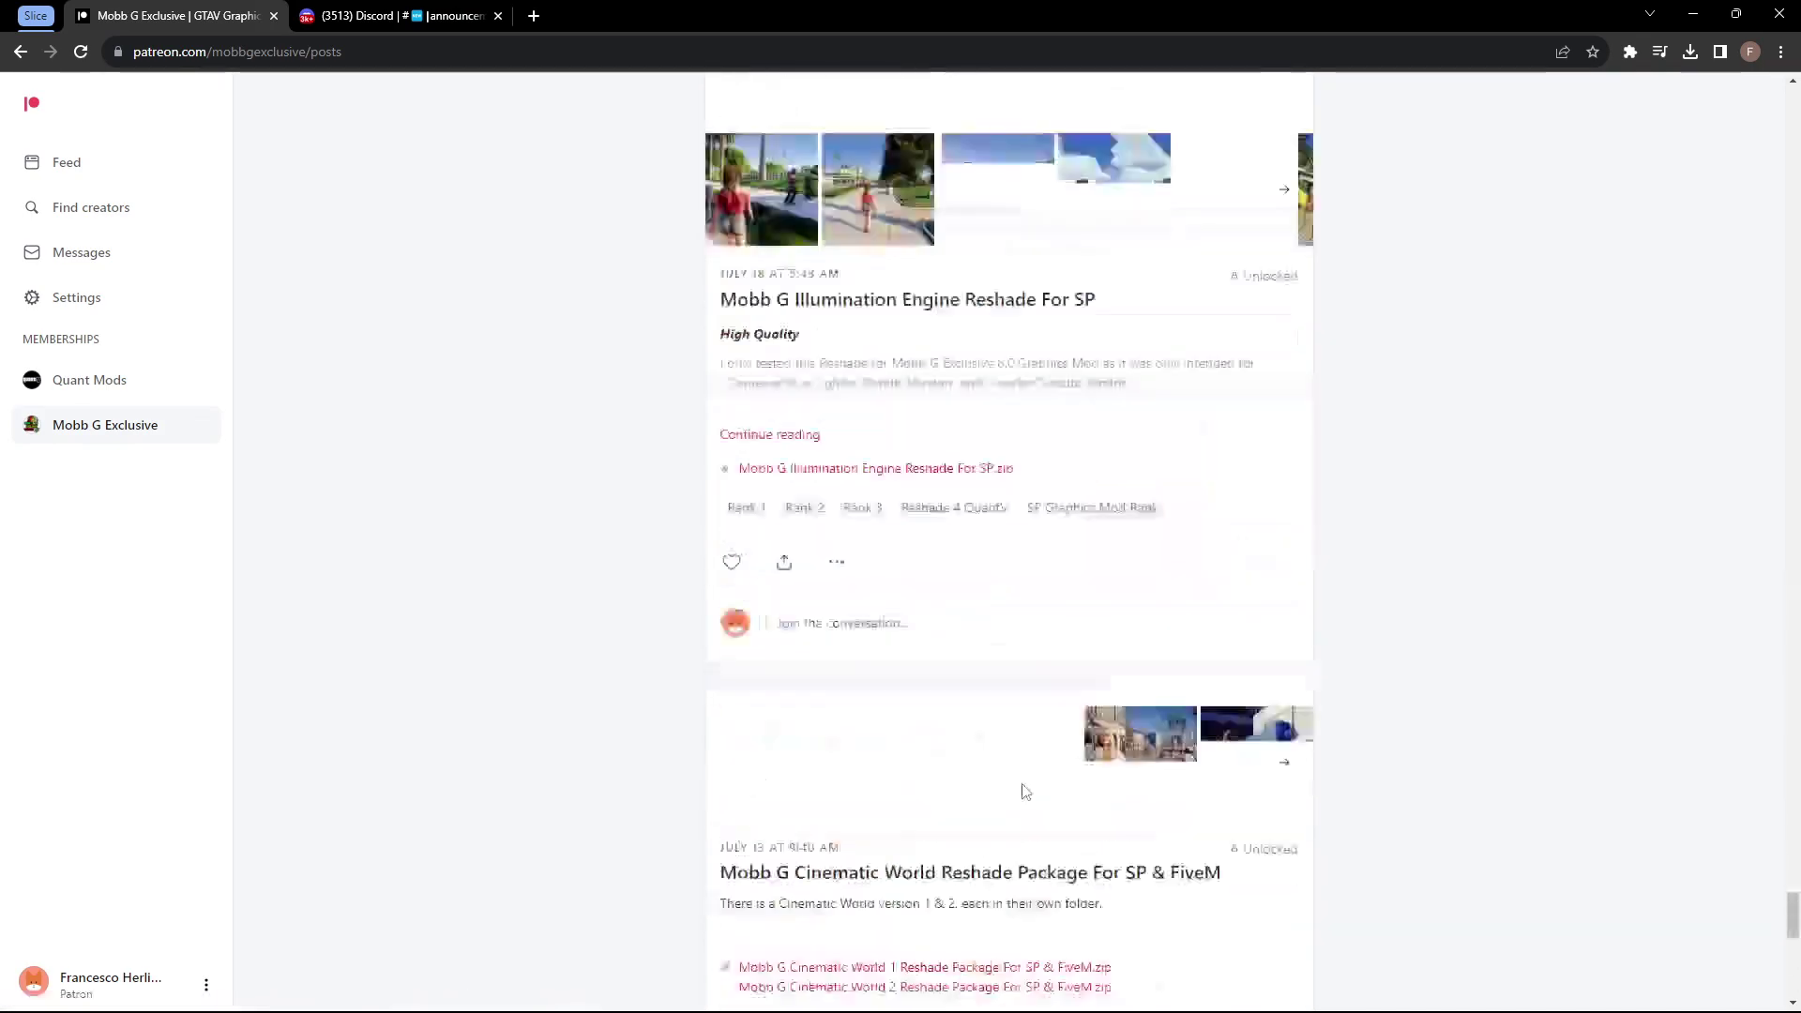
scroll(1024, 791, "up", 20)
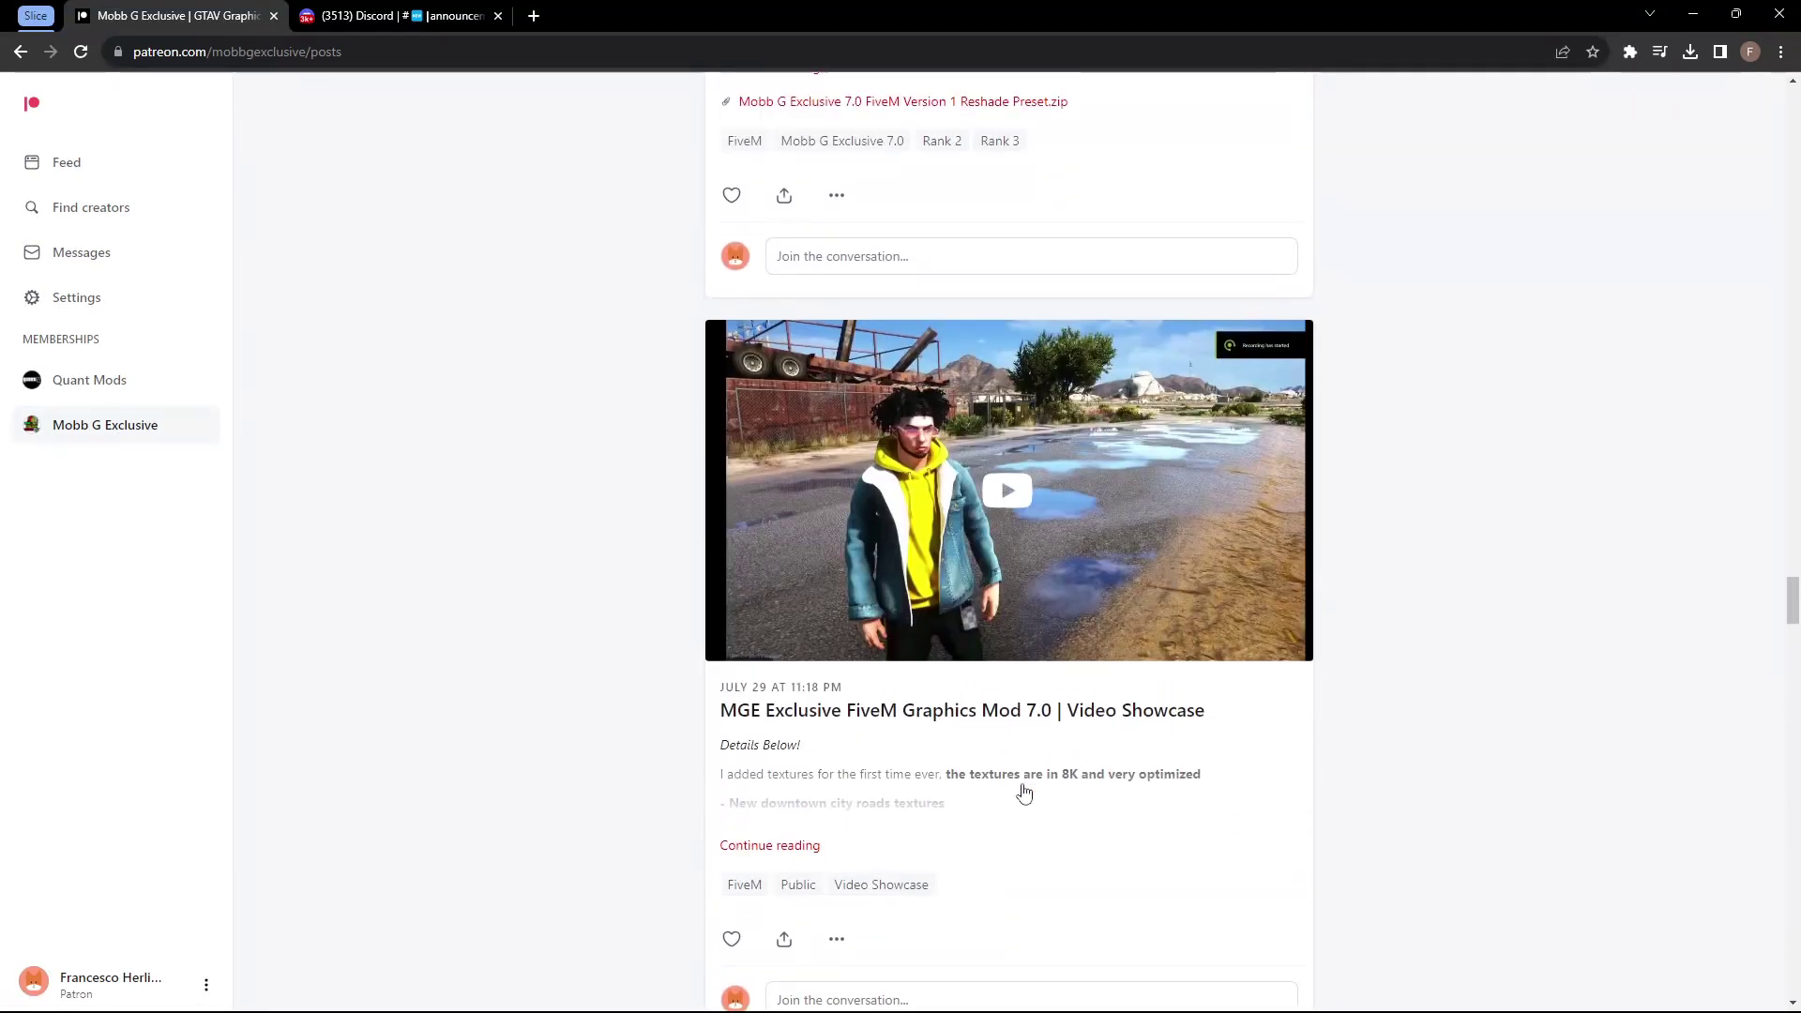
scroll(1024, 790, "up", 15)
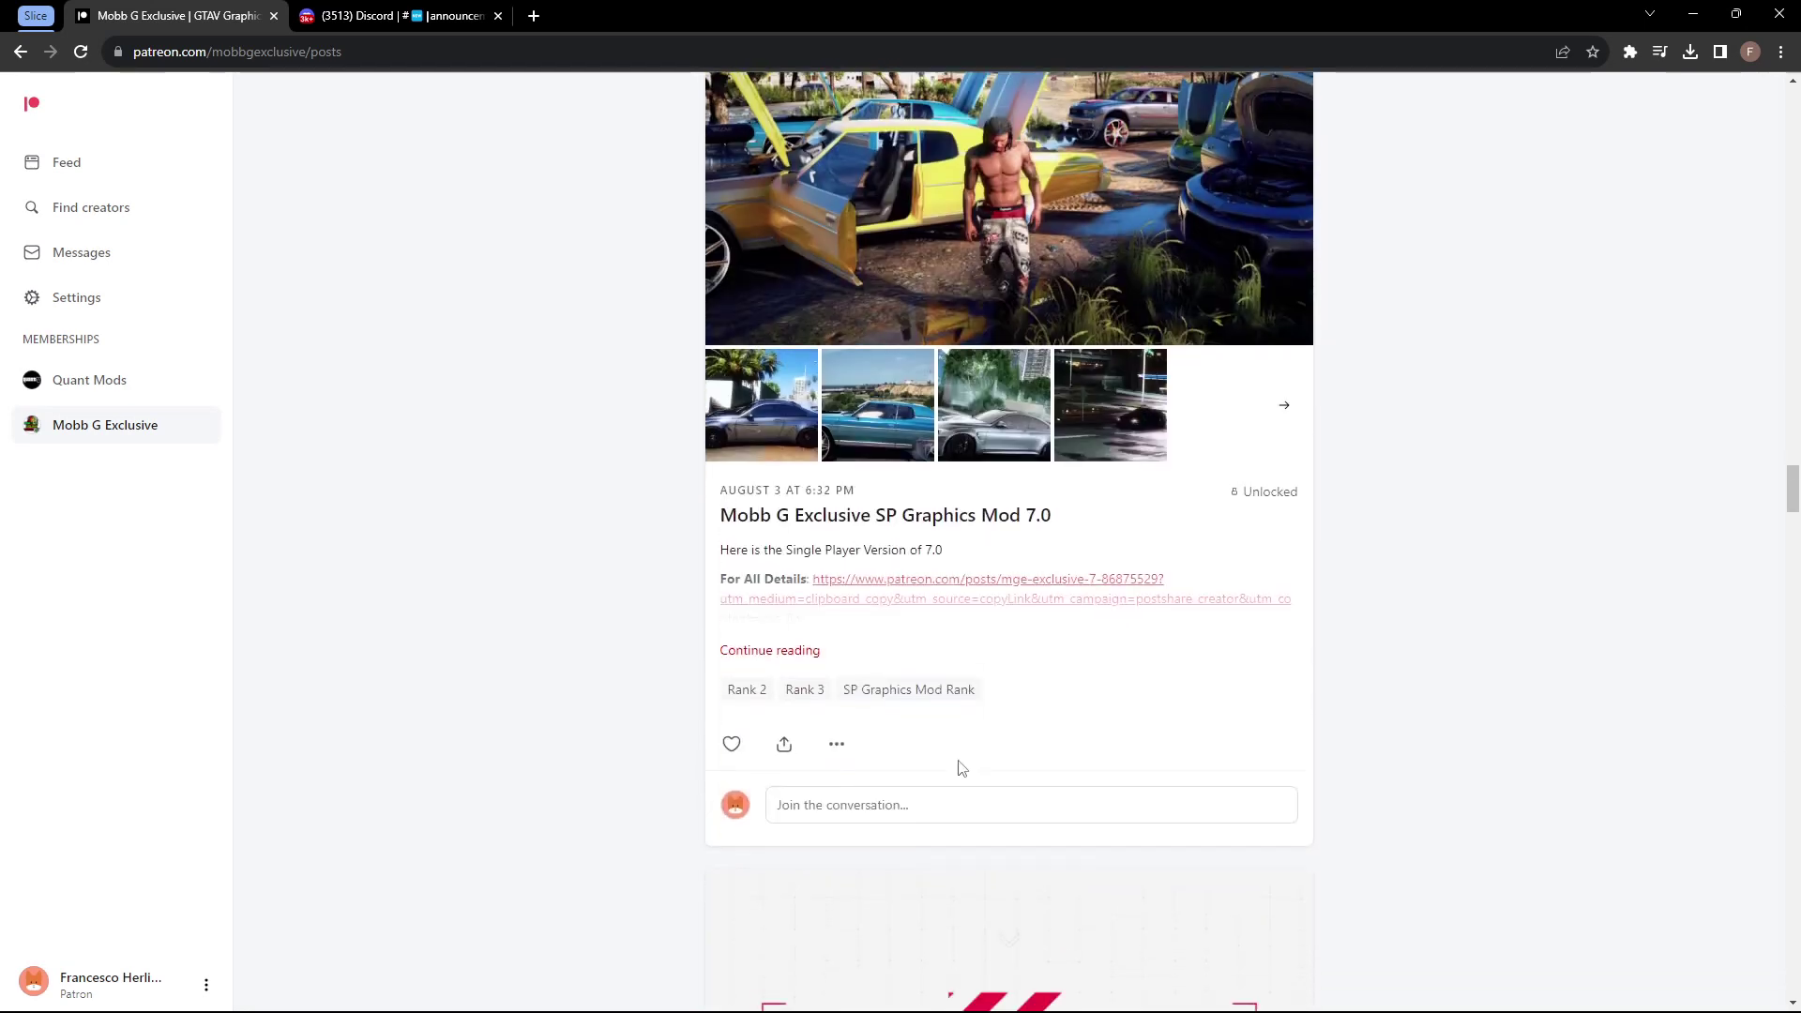
scroll(853, 692, "up", 10)
scroll(1025, 586, "up", 2)
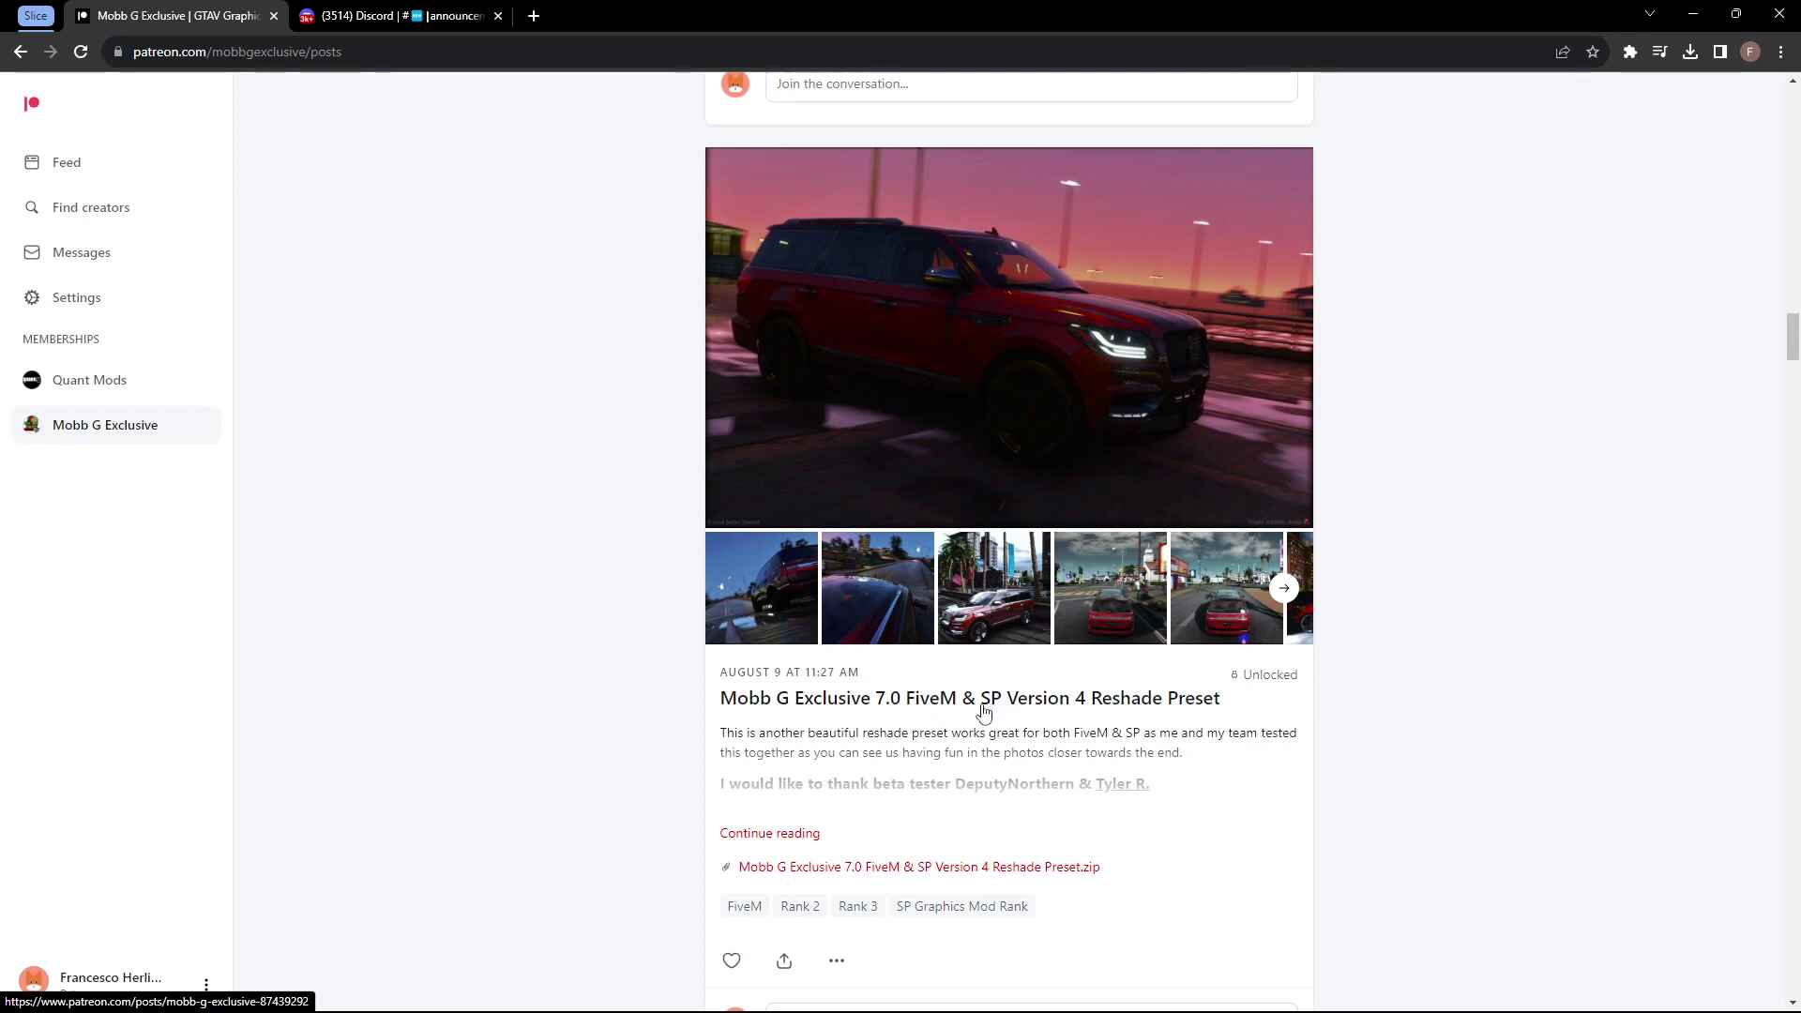
scroll(894, 722, "down", 3)
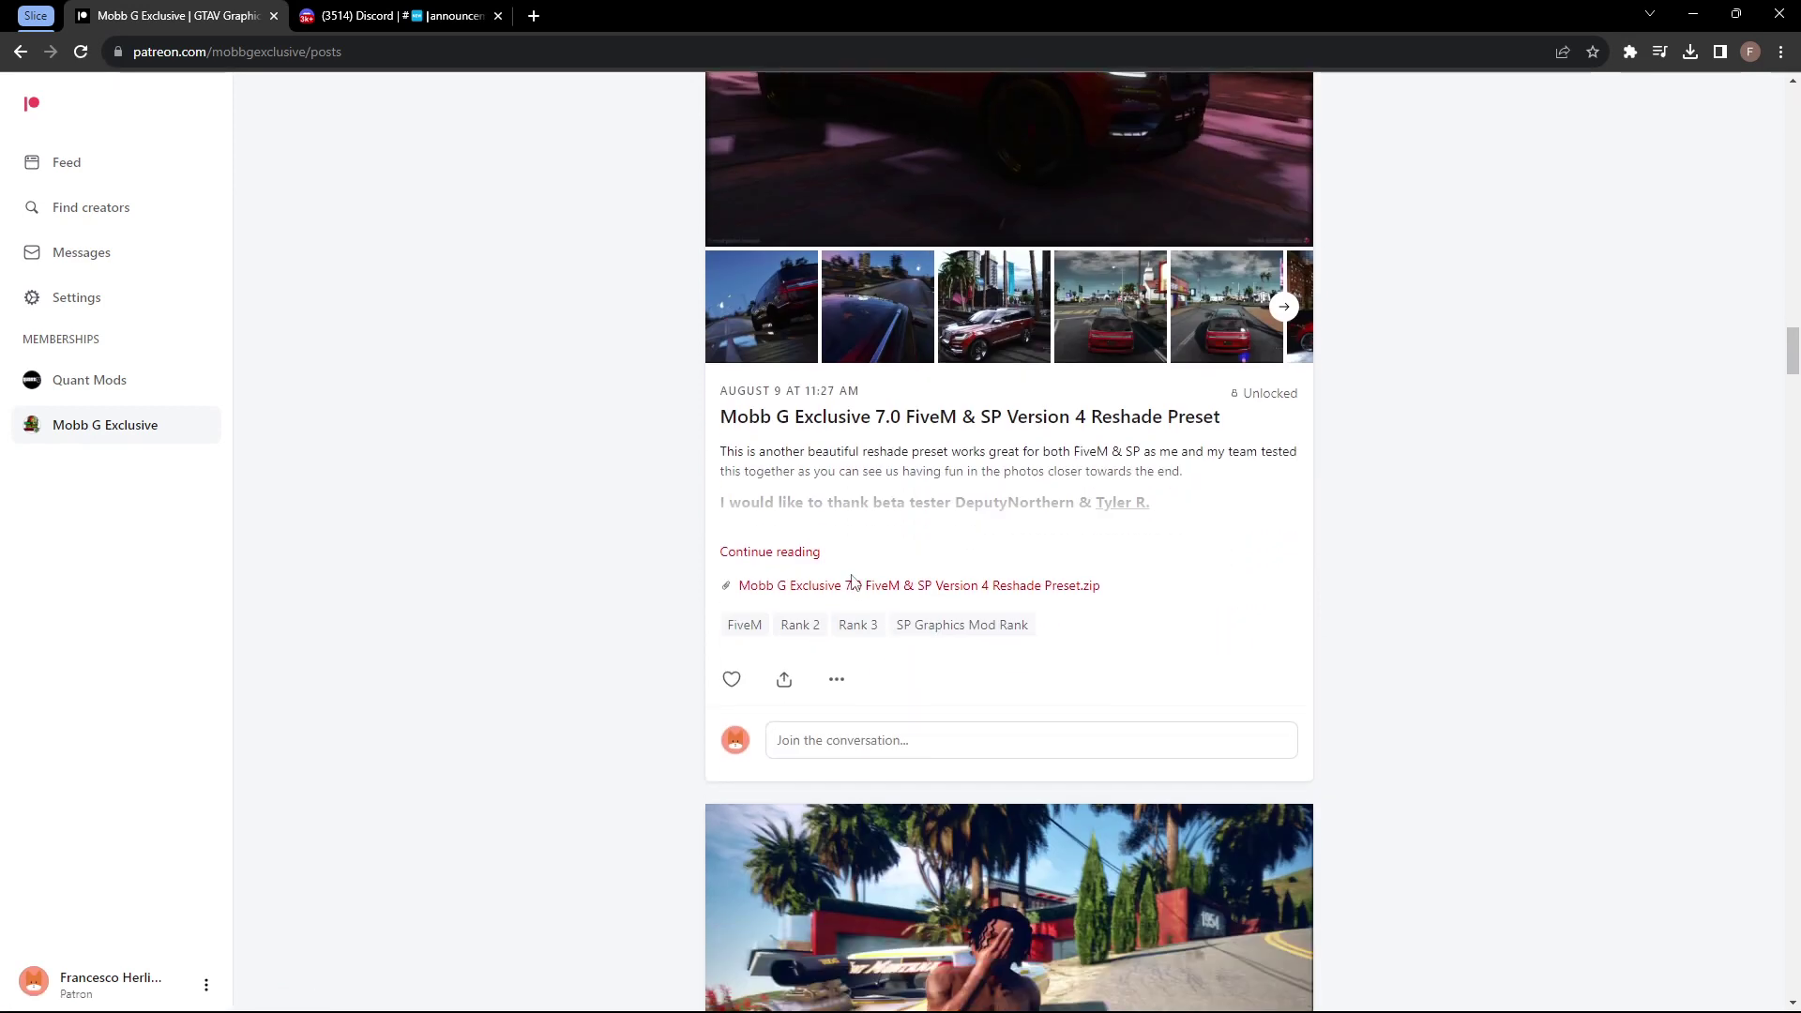
left_click(1693, 11)
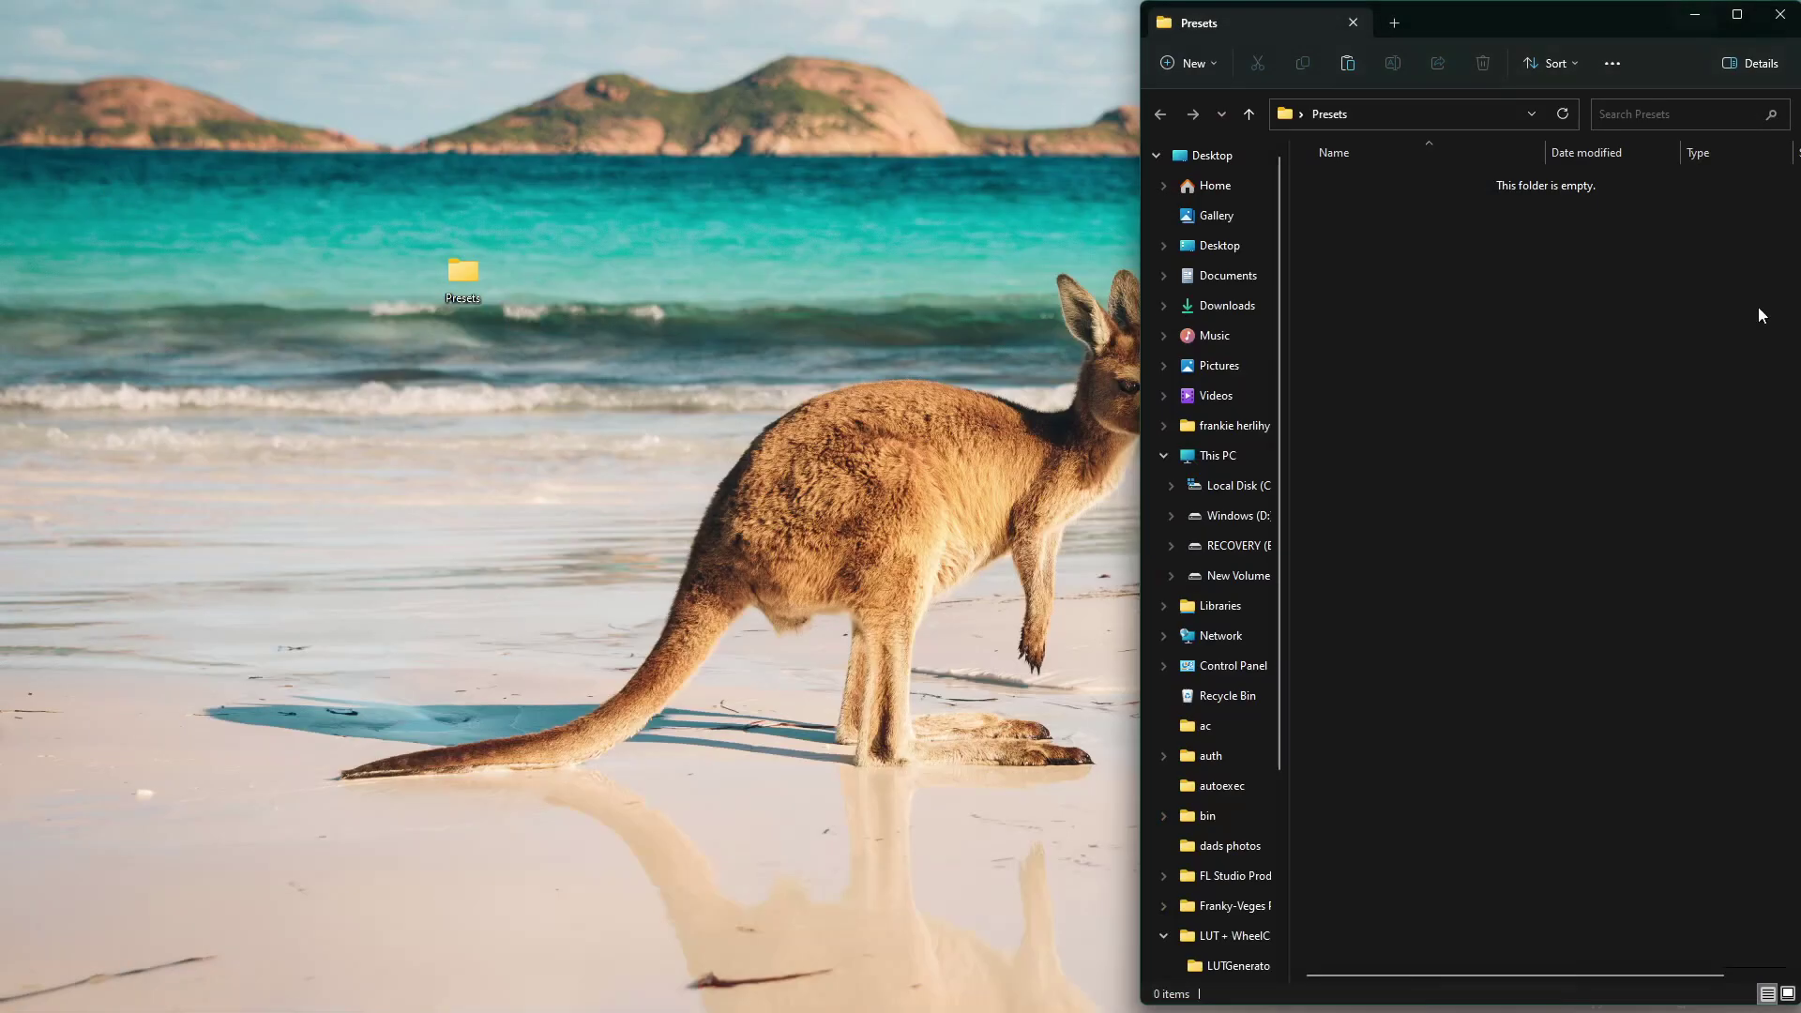
Extract the Mobb G Exclusive 7.0 preset .ini from the Version 4 zip into Presets and copy its path
left_click_drag(1604, 20, 576, 30)
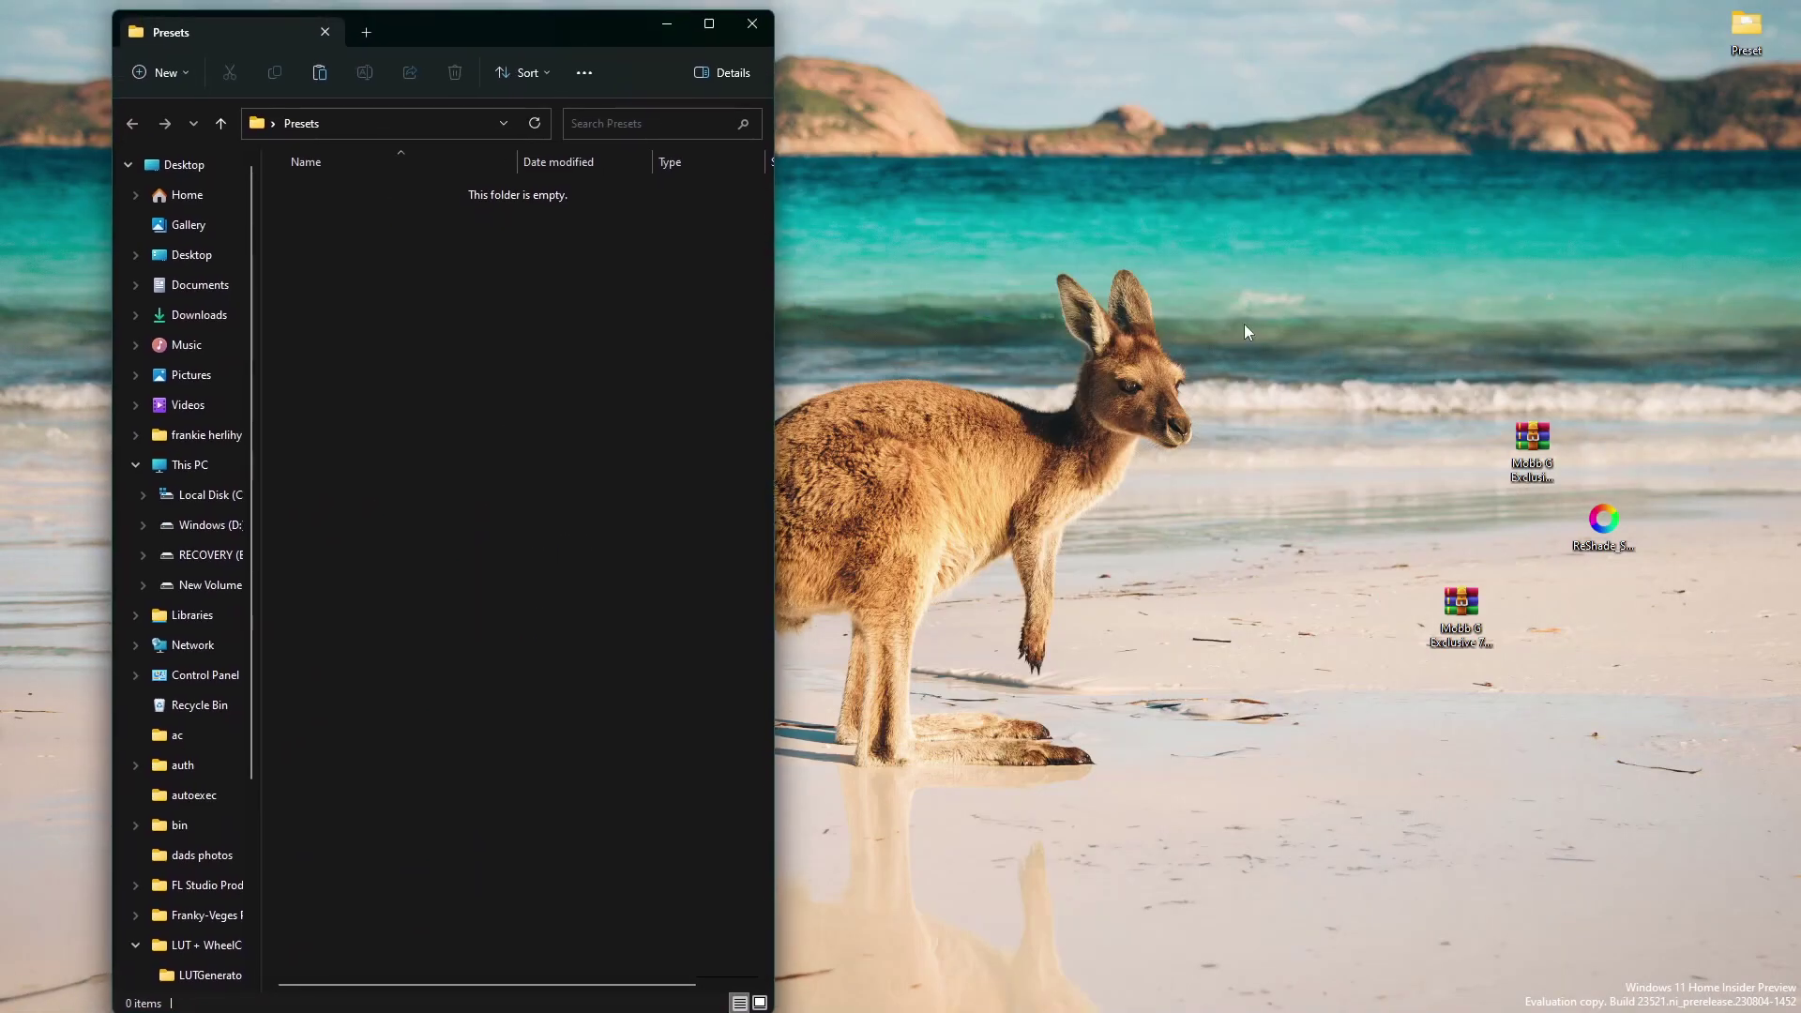
double_click(1541, 466)
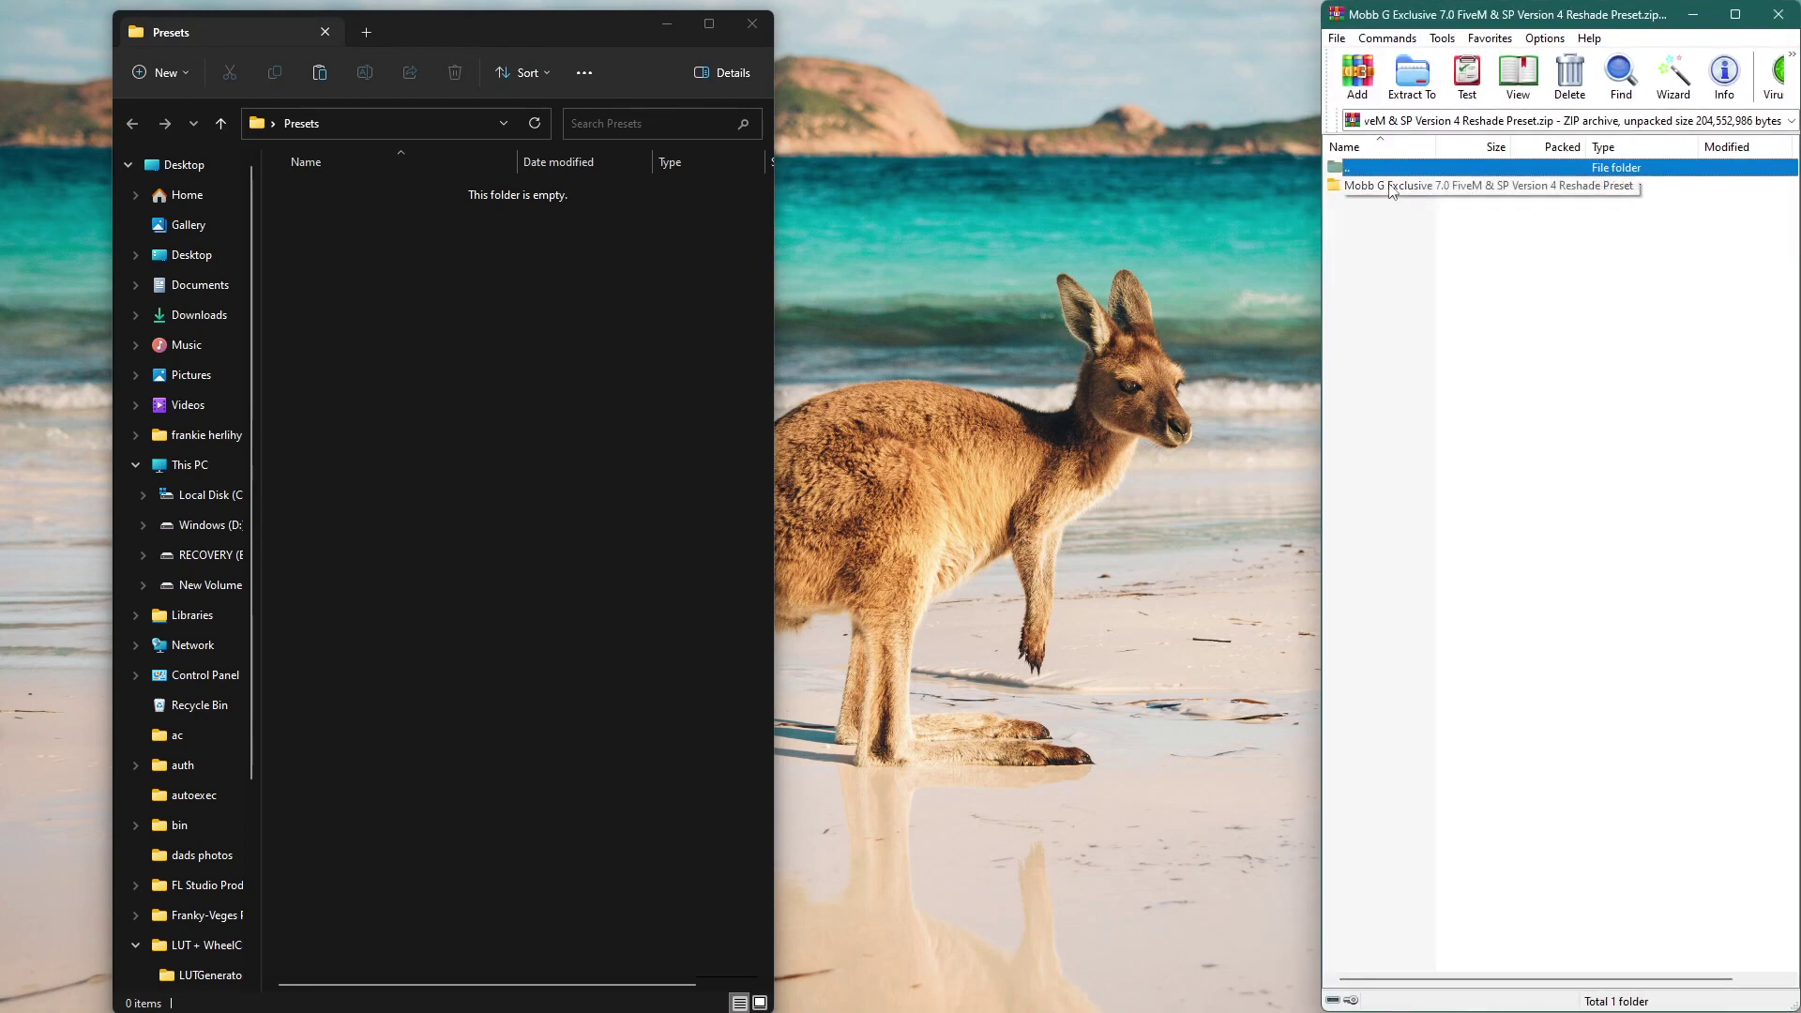
left_click(1705, 441)
double_click(1386, 184)
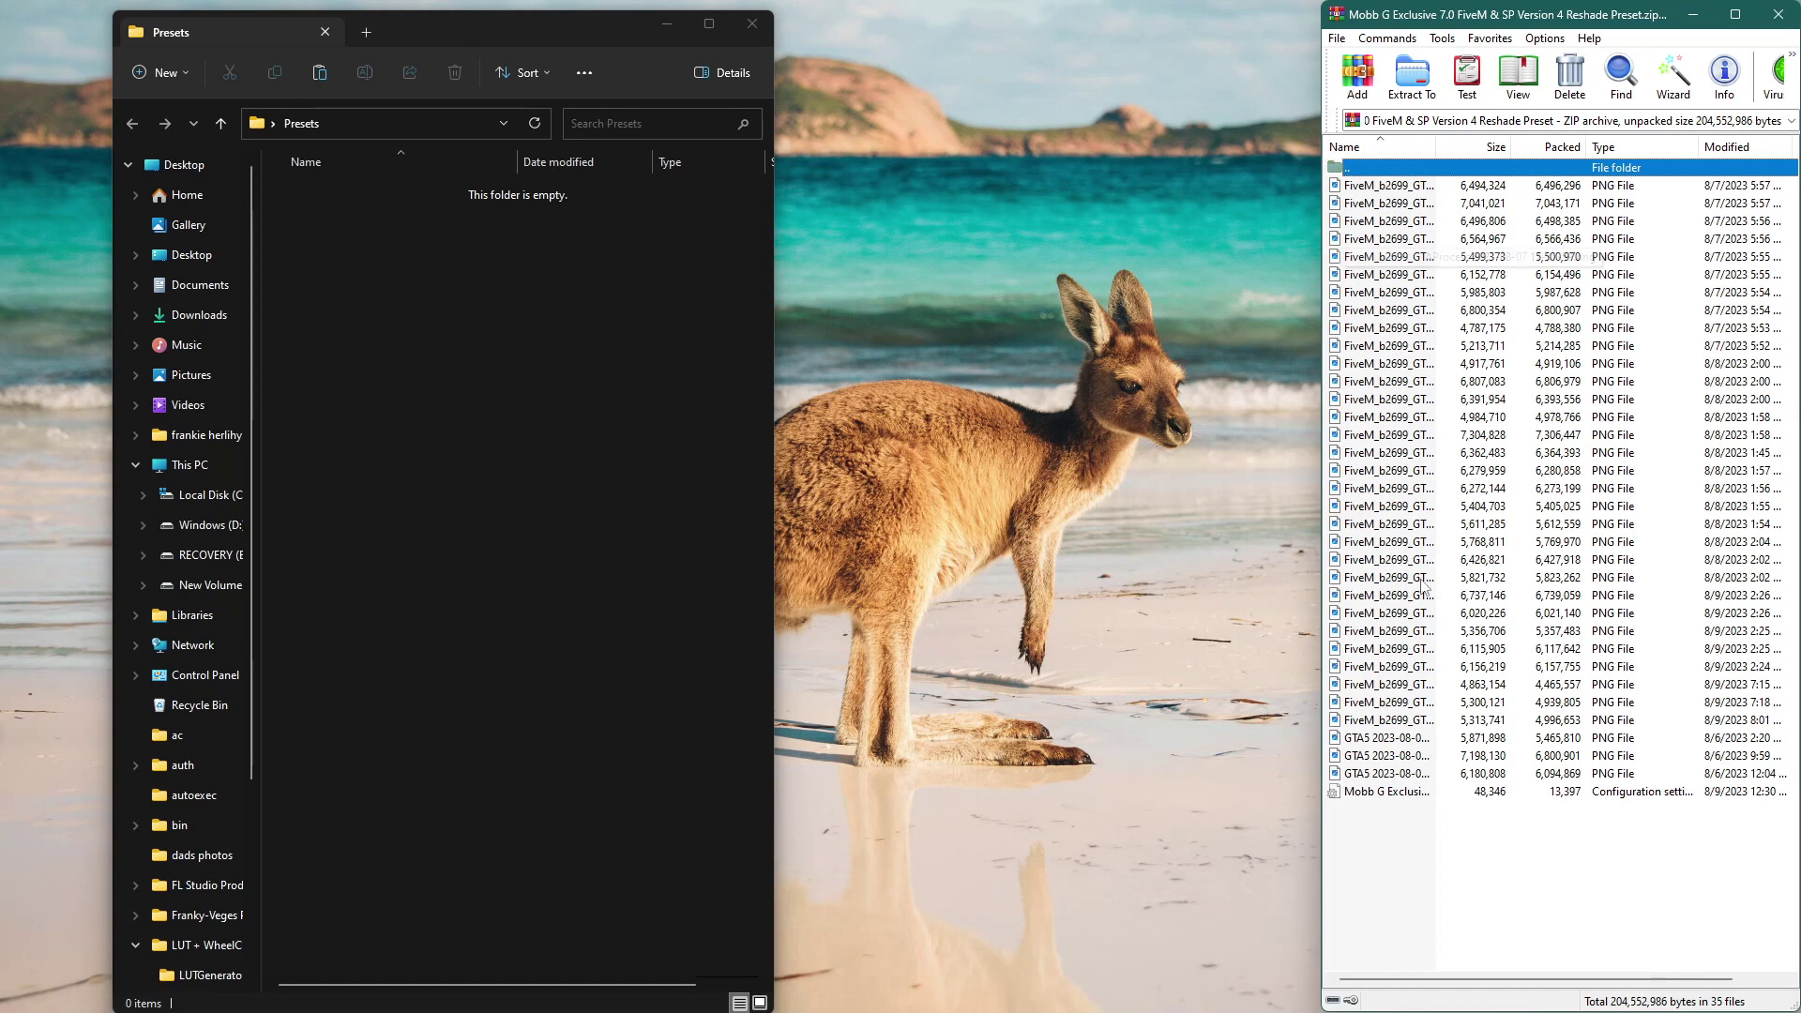
left_click(1394, 792)
left_click_drag(379, 228, 379, 227)
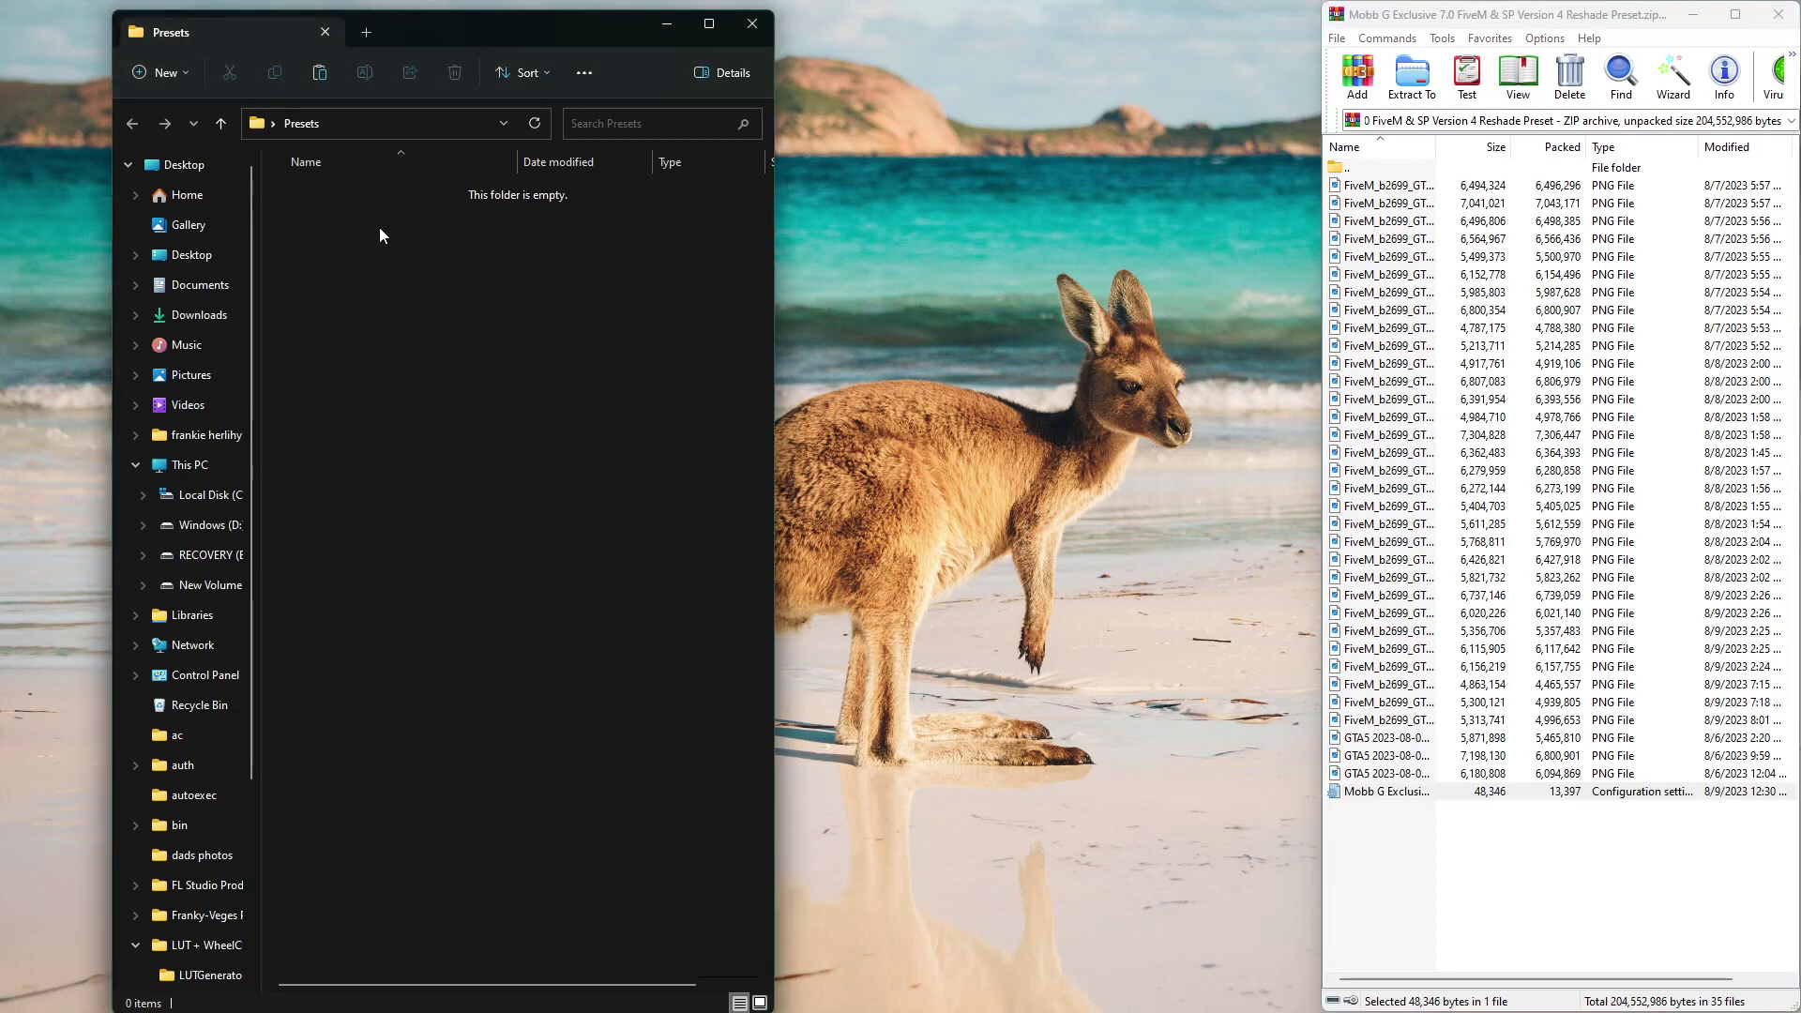
left_click(597, 646)
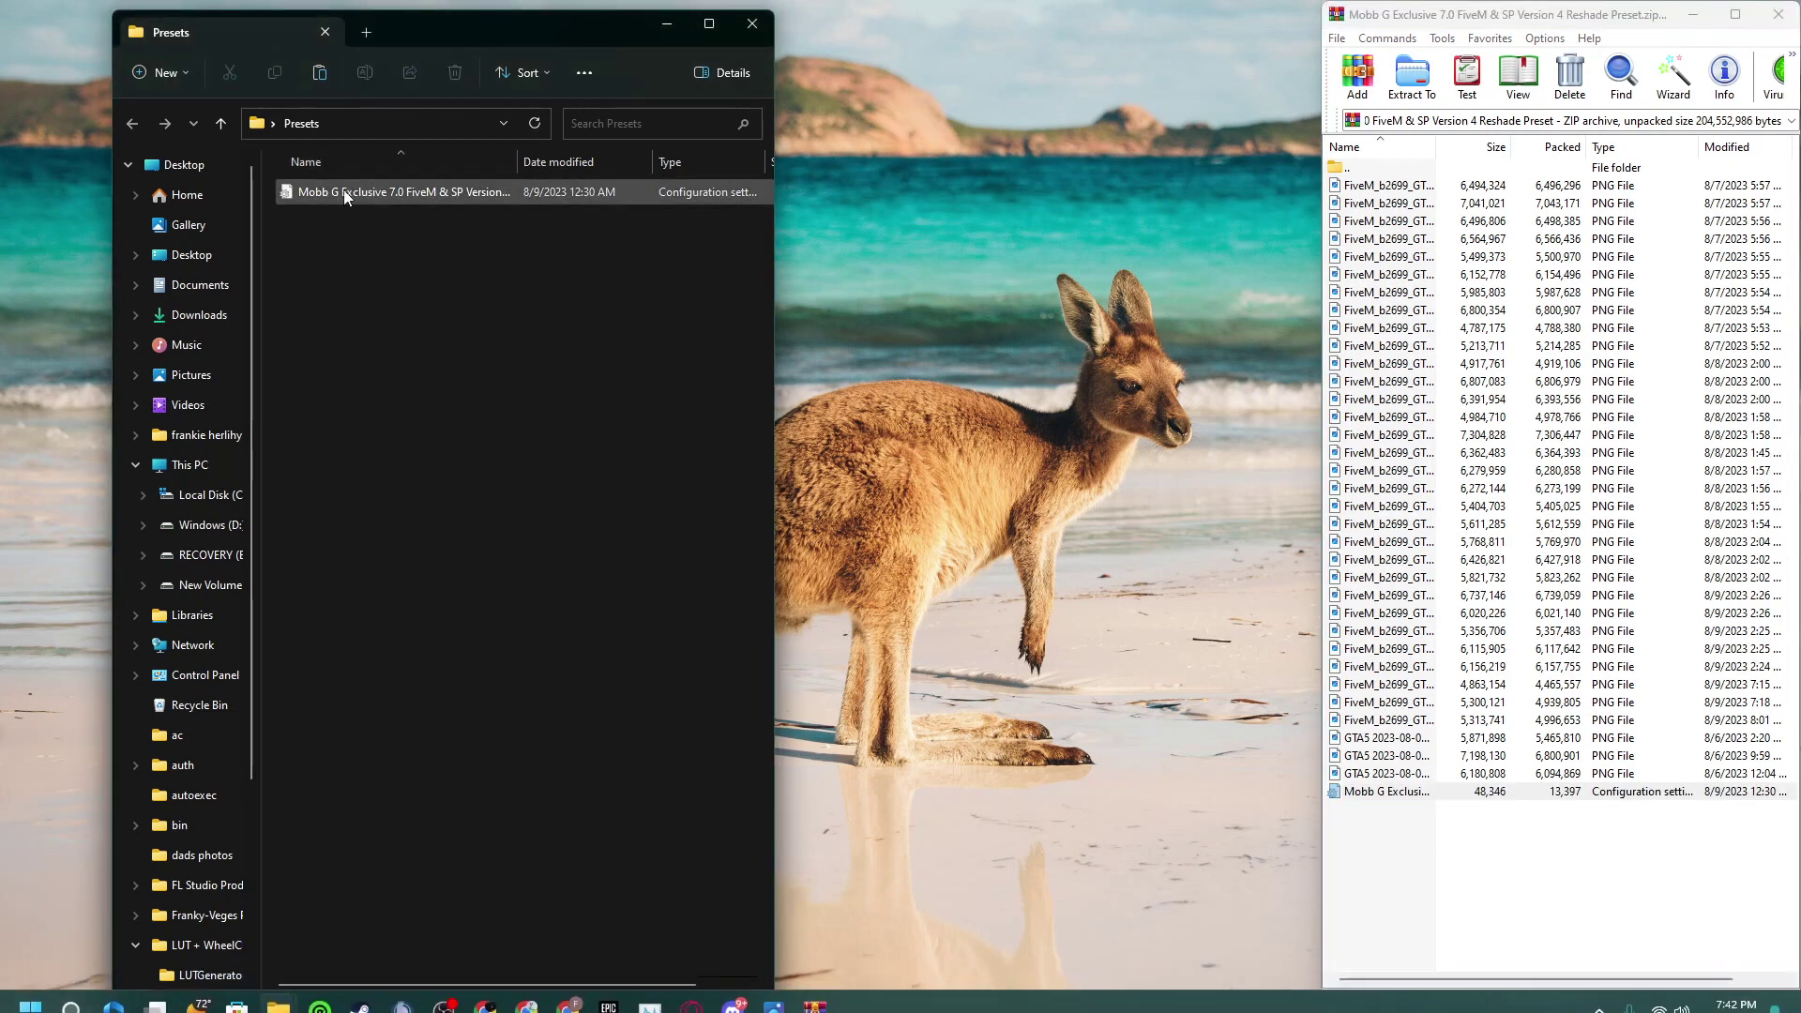
left_click(354, 124)
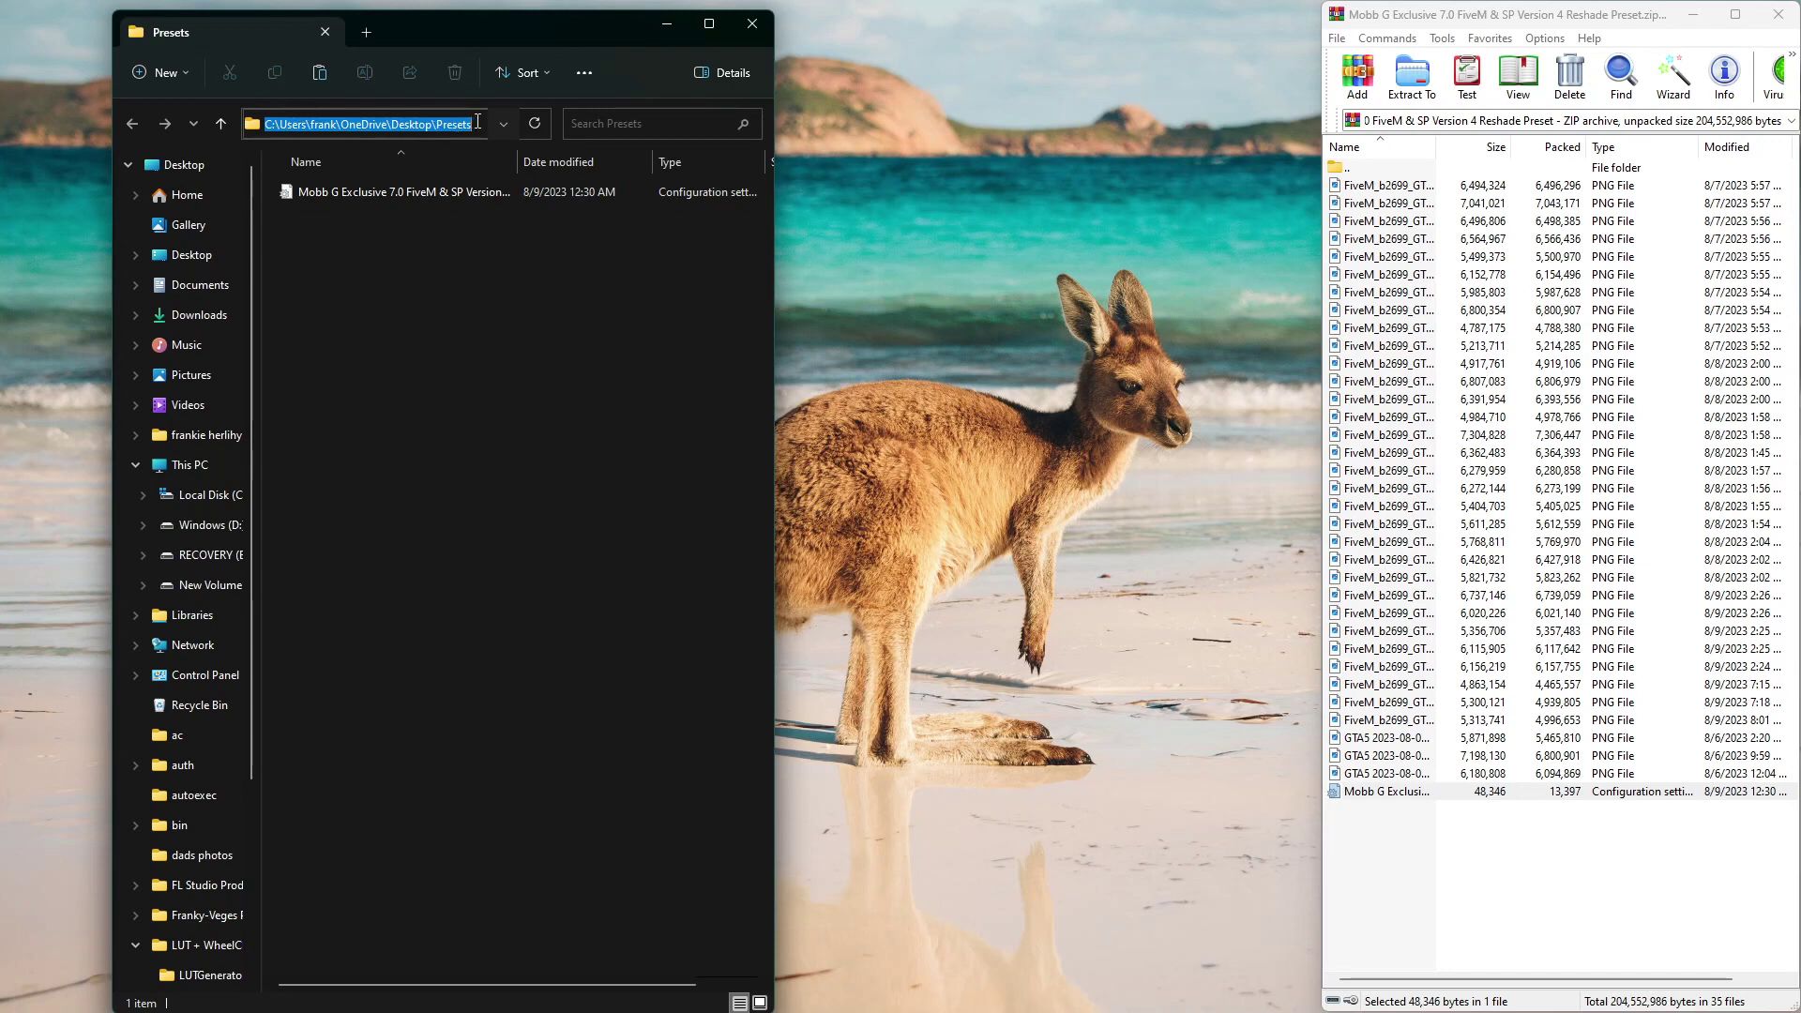
mouse_move(656, 1009)
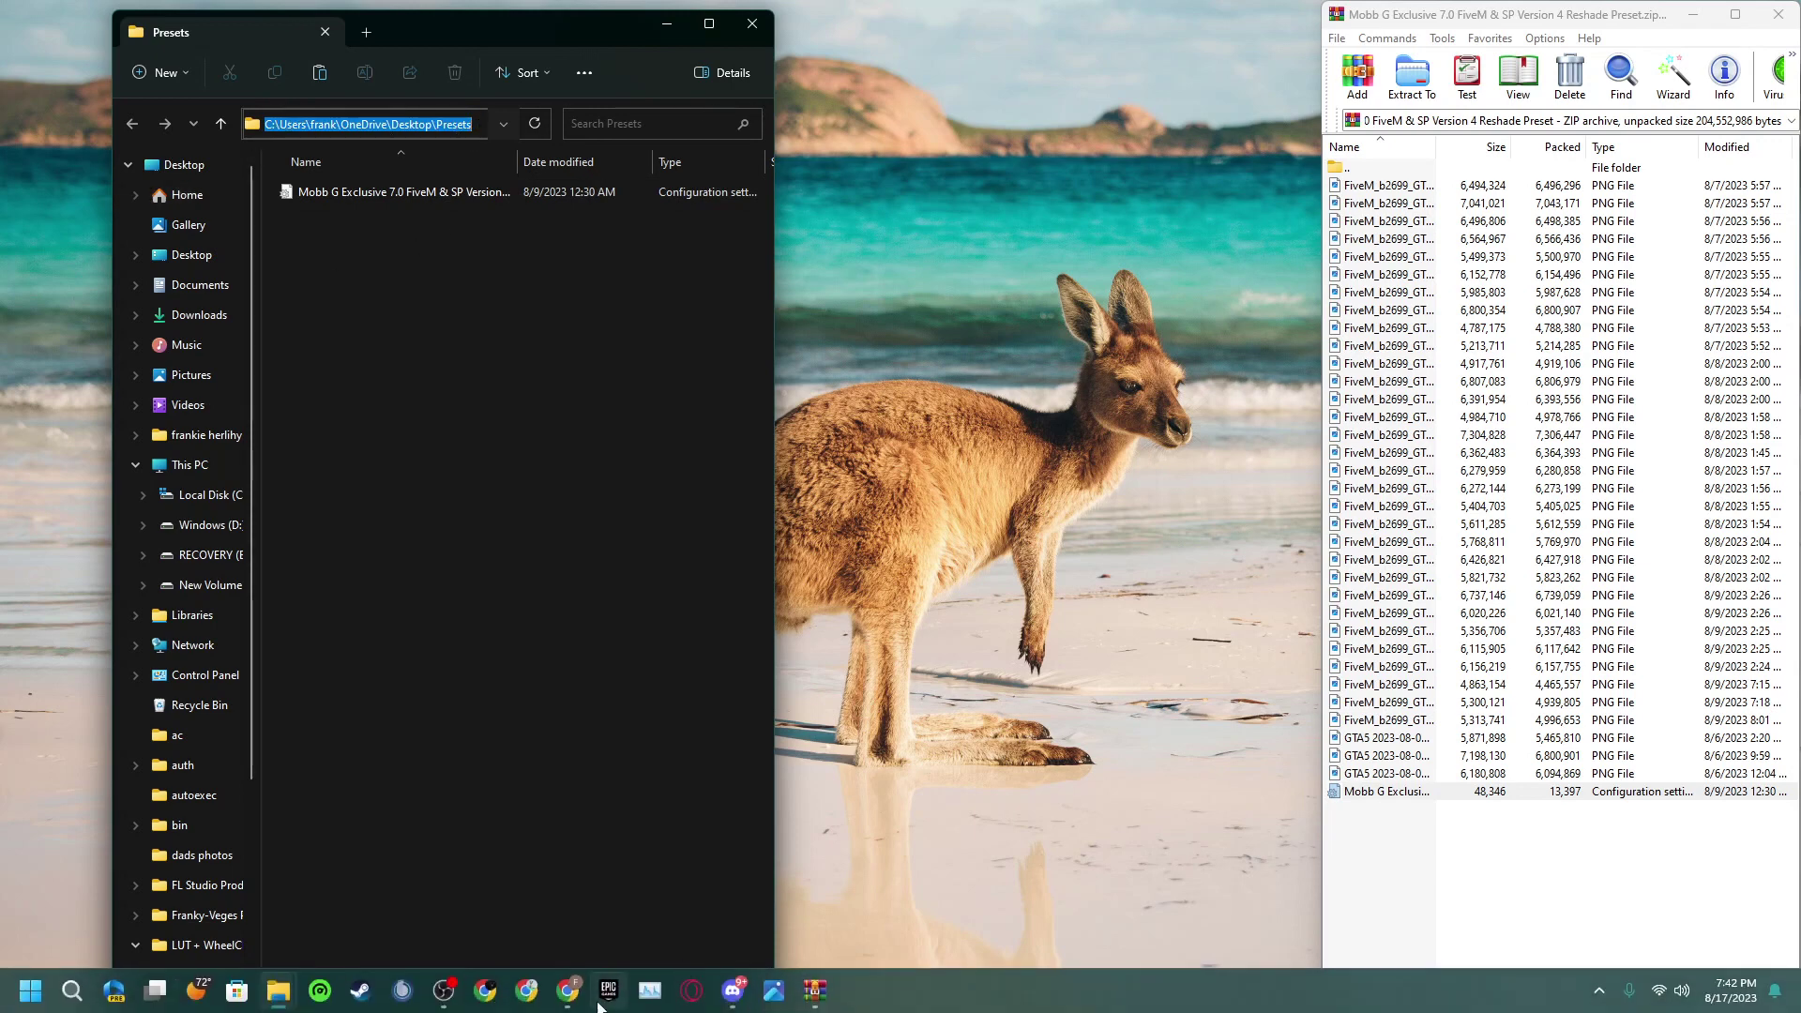
Relaunch FiveM from Recent and open the ReShade overlay with Home
left_click(72, 989)
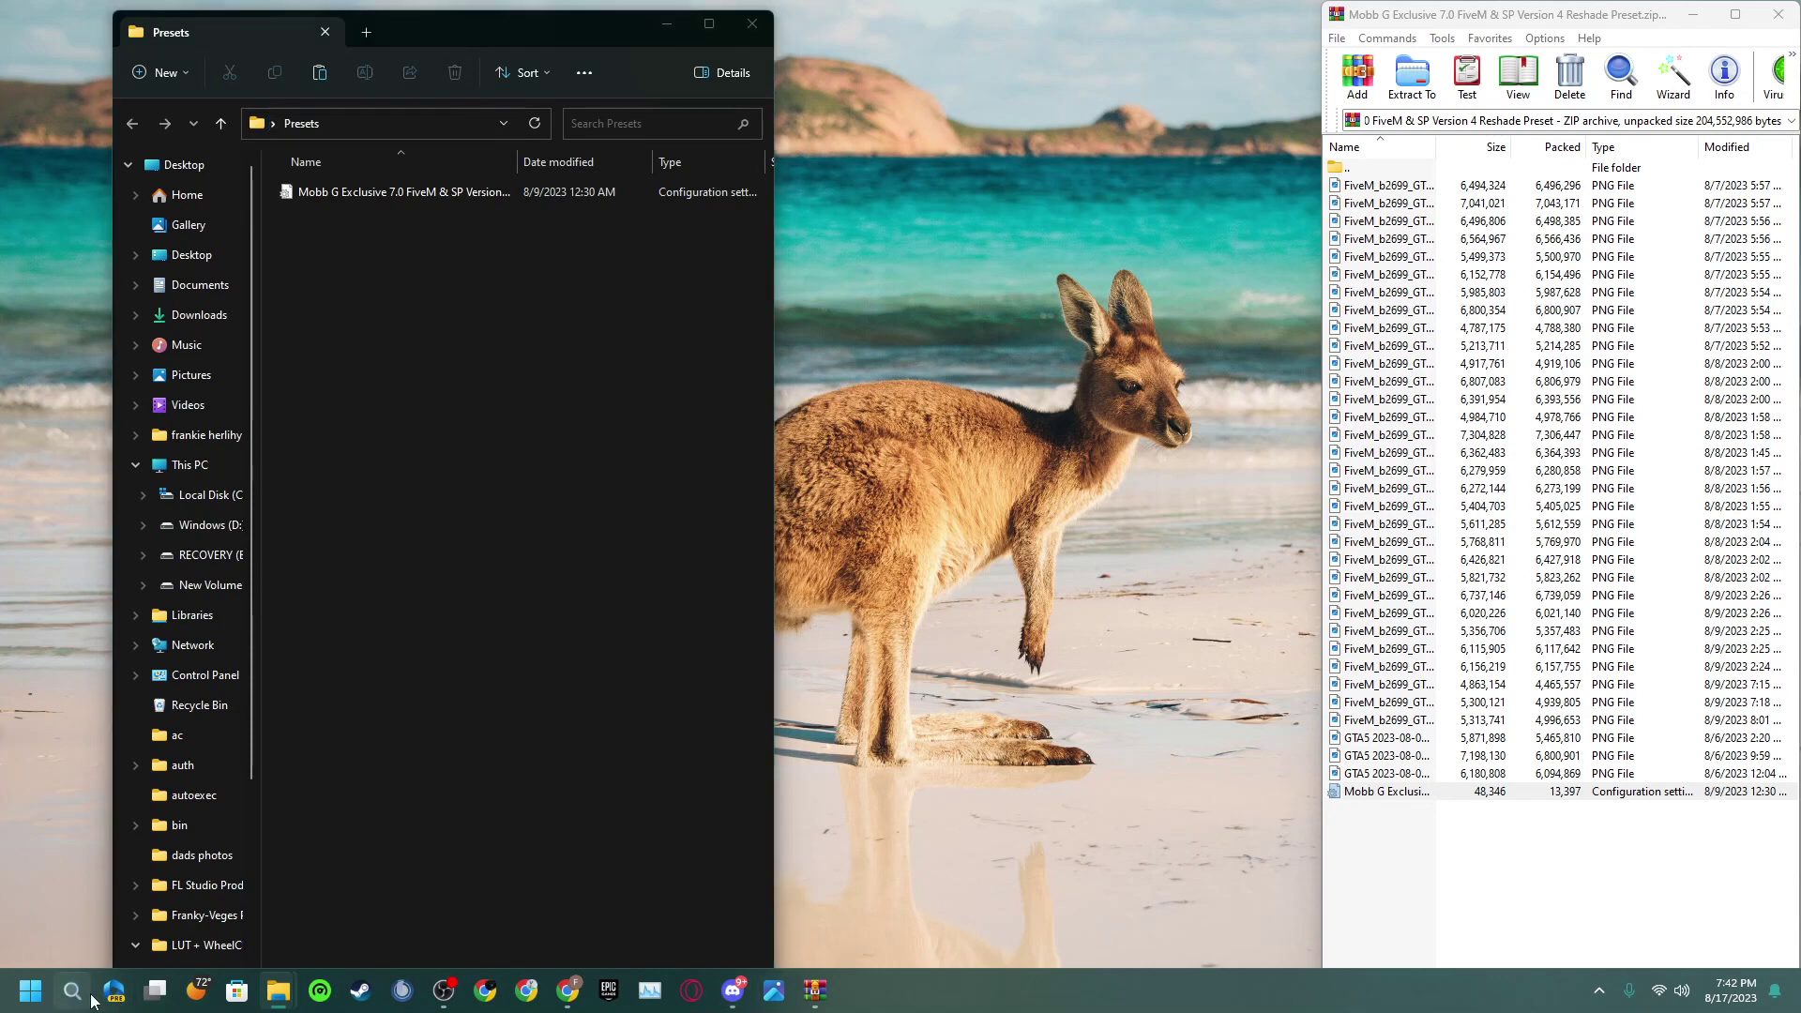
left_click(100, 405)
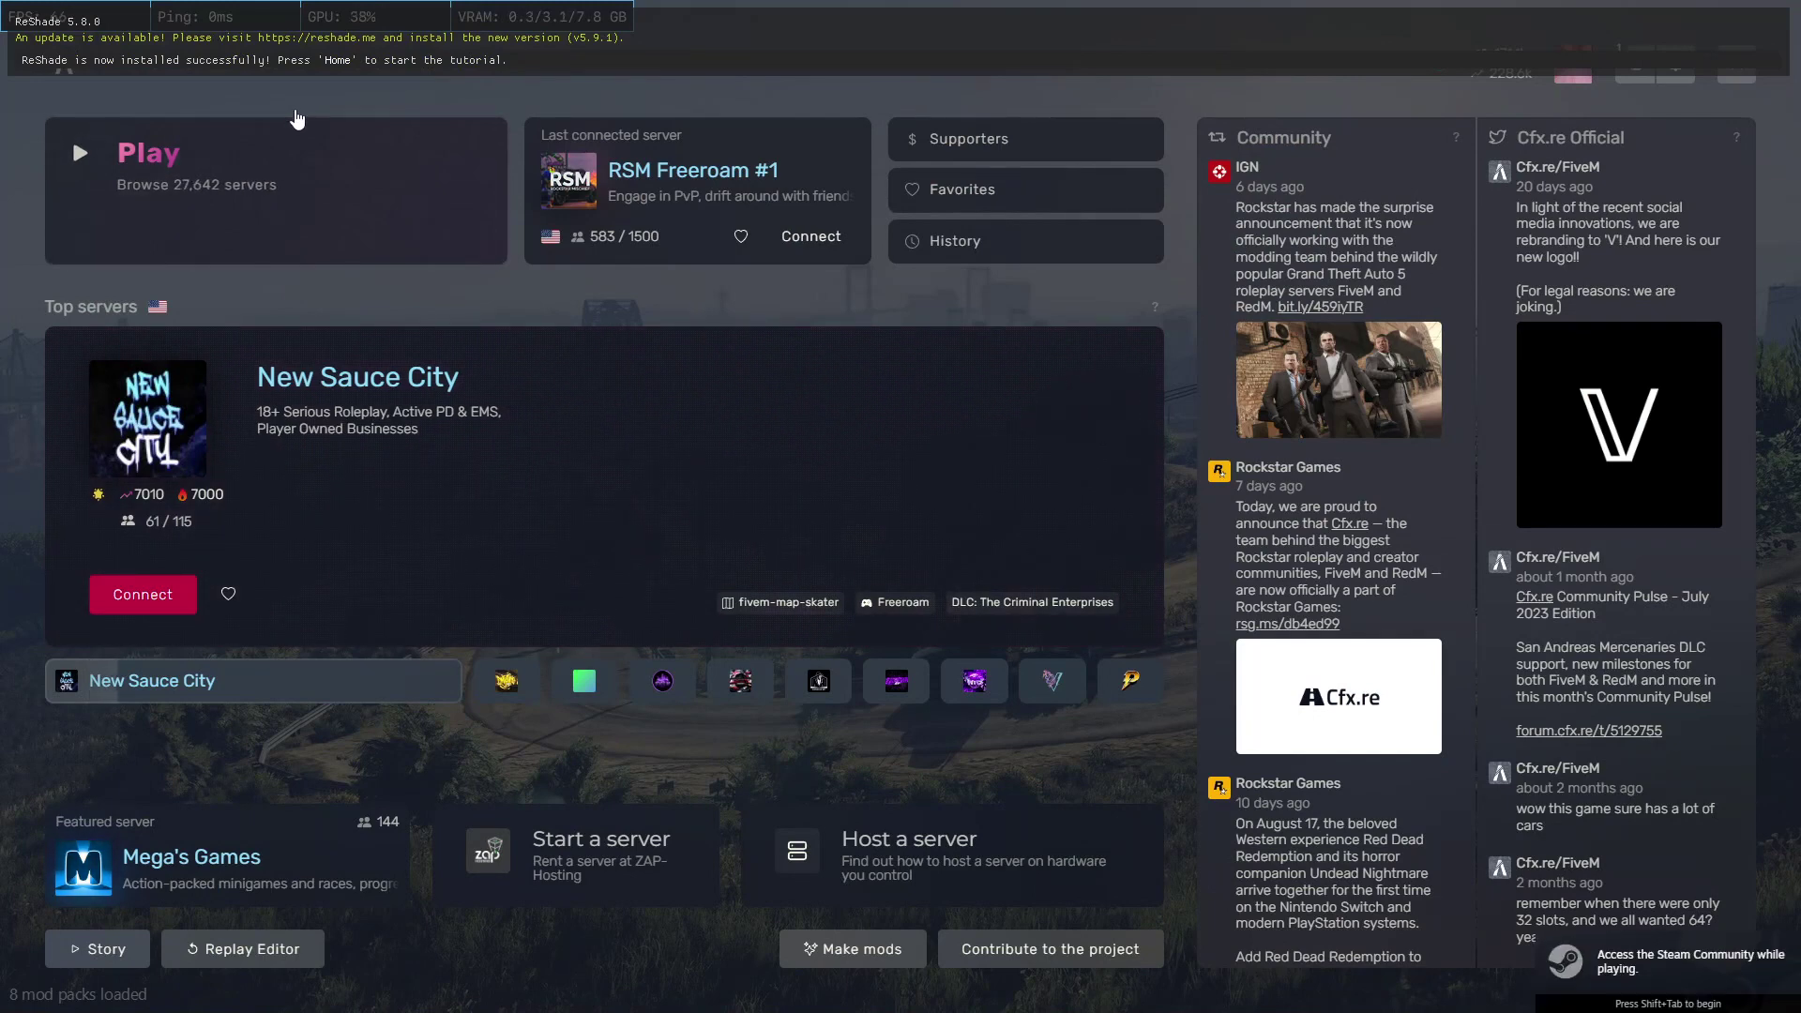
key("Home")
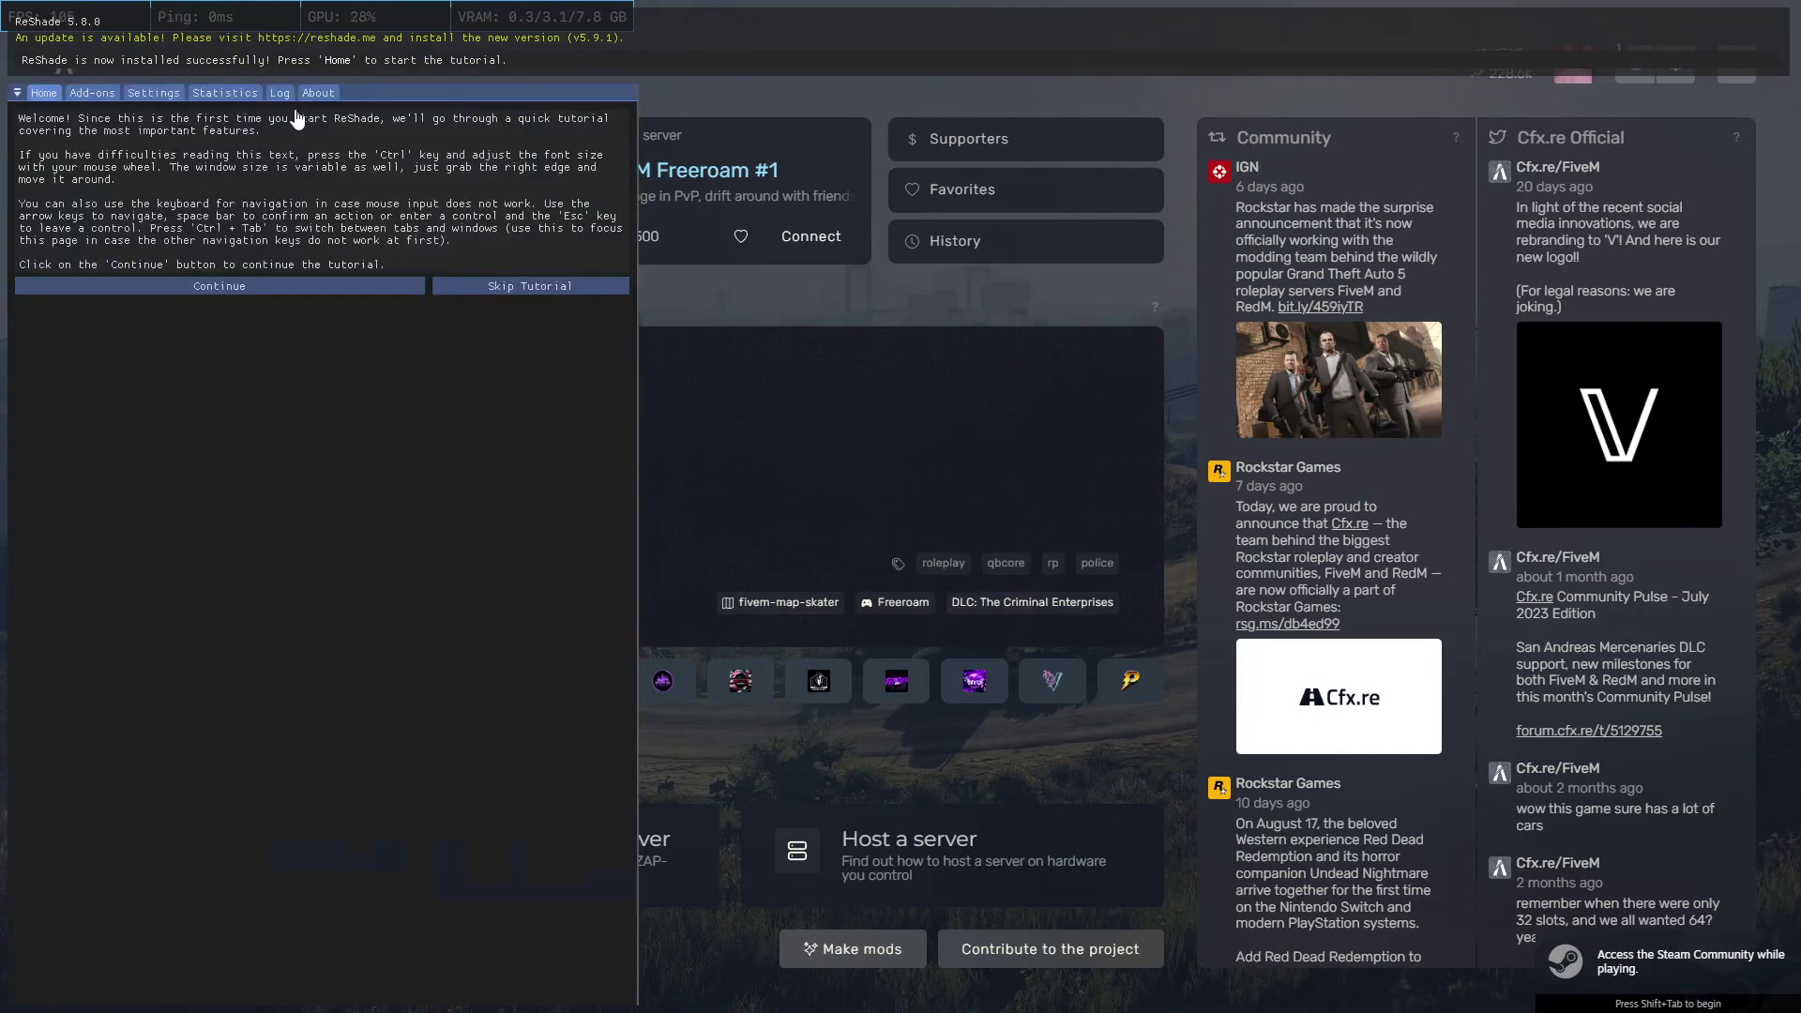
Skip the tutorial and load the Mobb G preset .ini from the Desktop Presets path
left_click(471, 284)
left_click(489, 212)
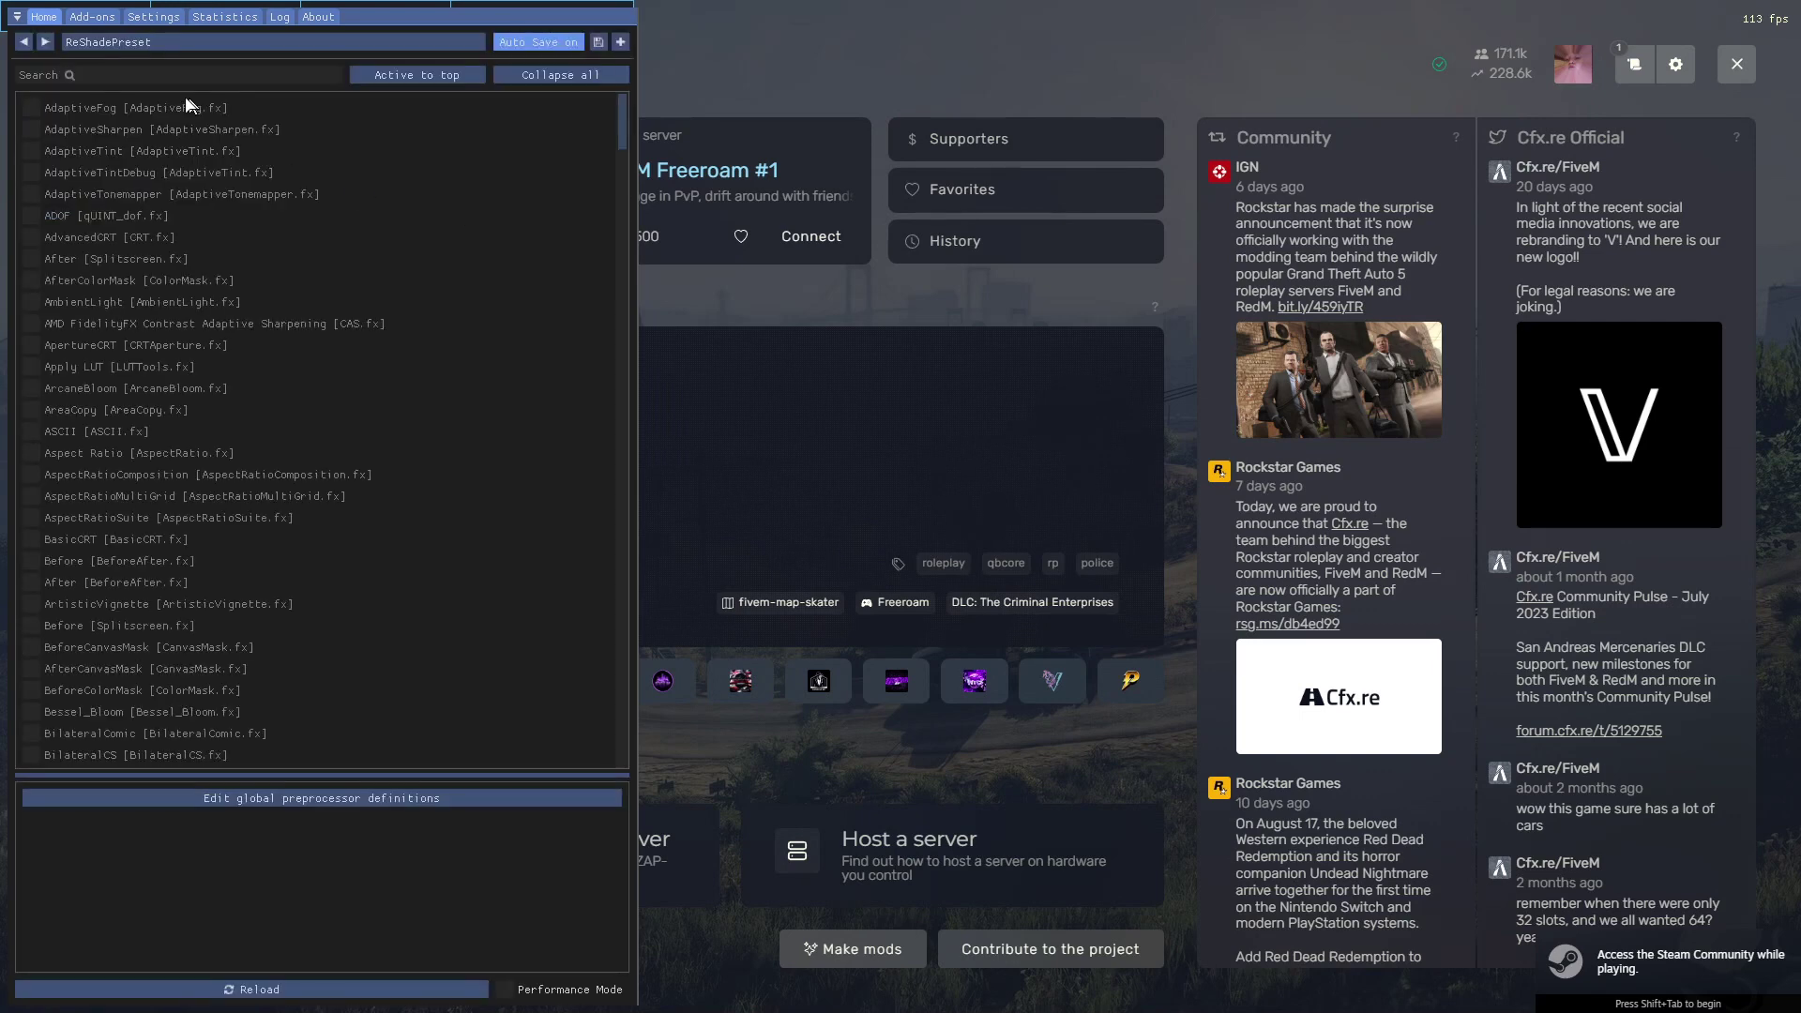
left_click(148, 37)
left_click(406, 70)
key("BackSpace")
type("C:\\Users\\frank\\OneDrive\\Desktop\\Presets")
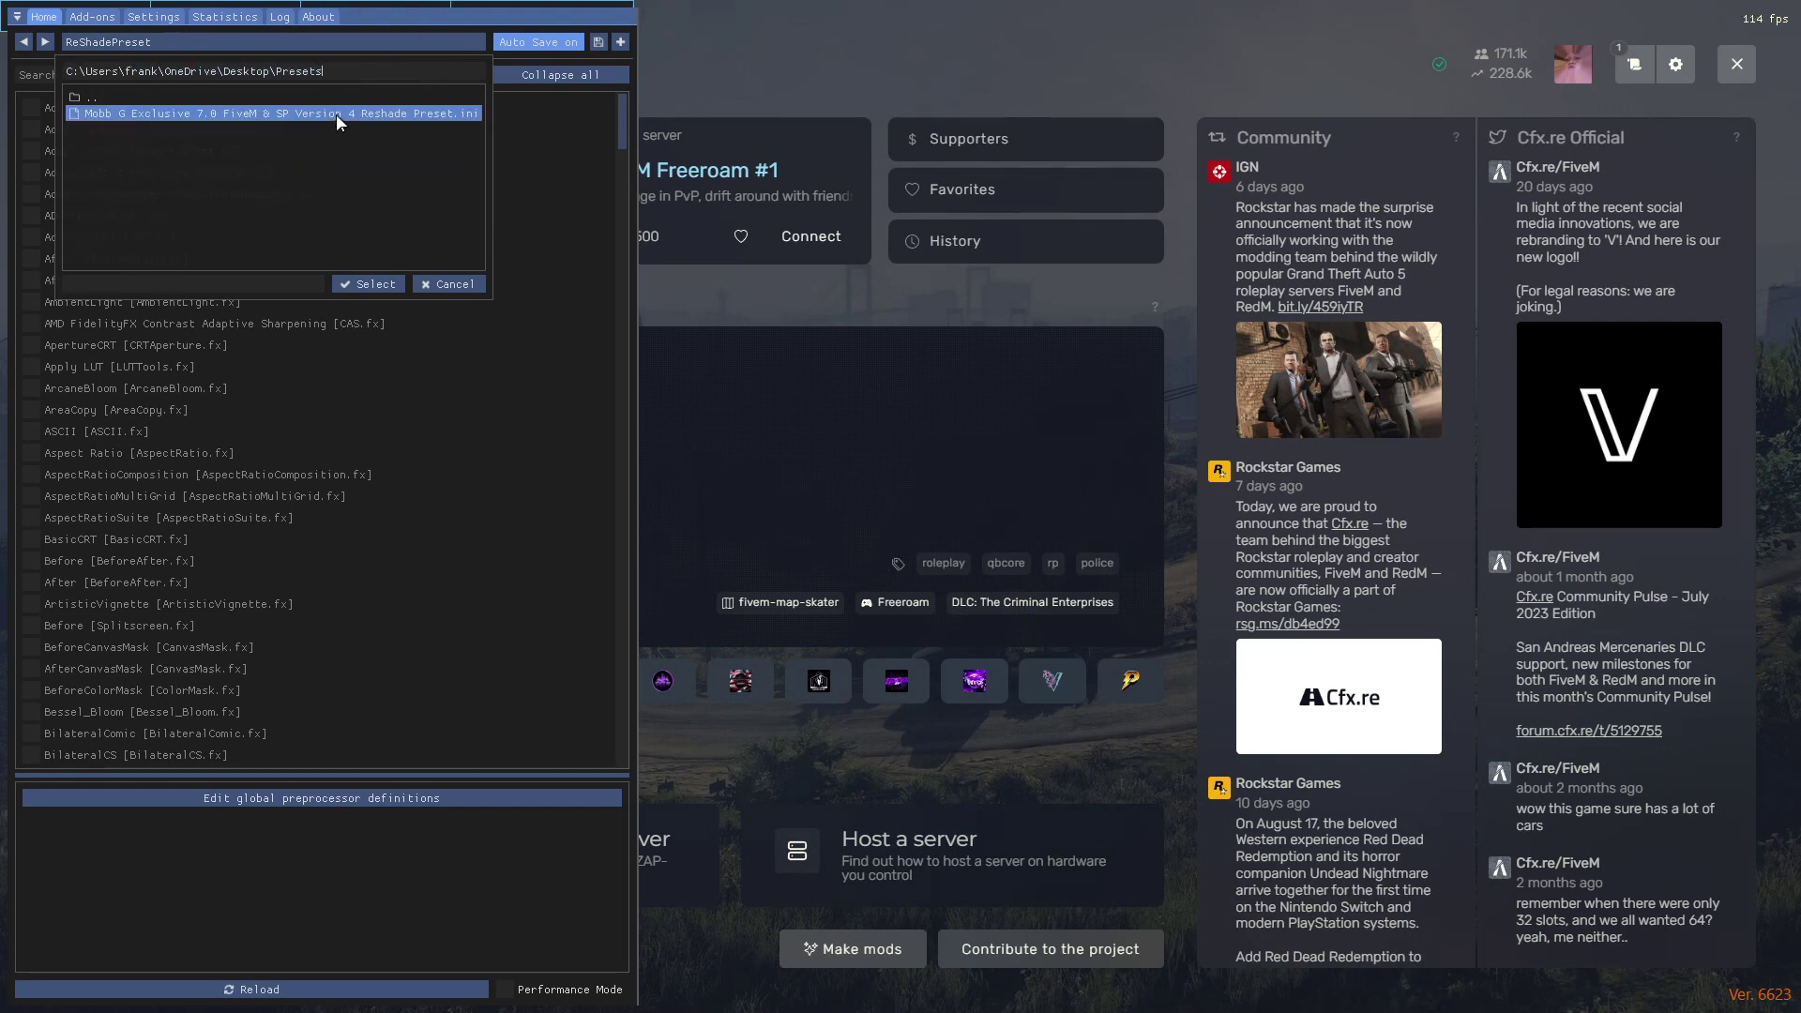
left_click(336, 115)
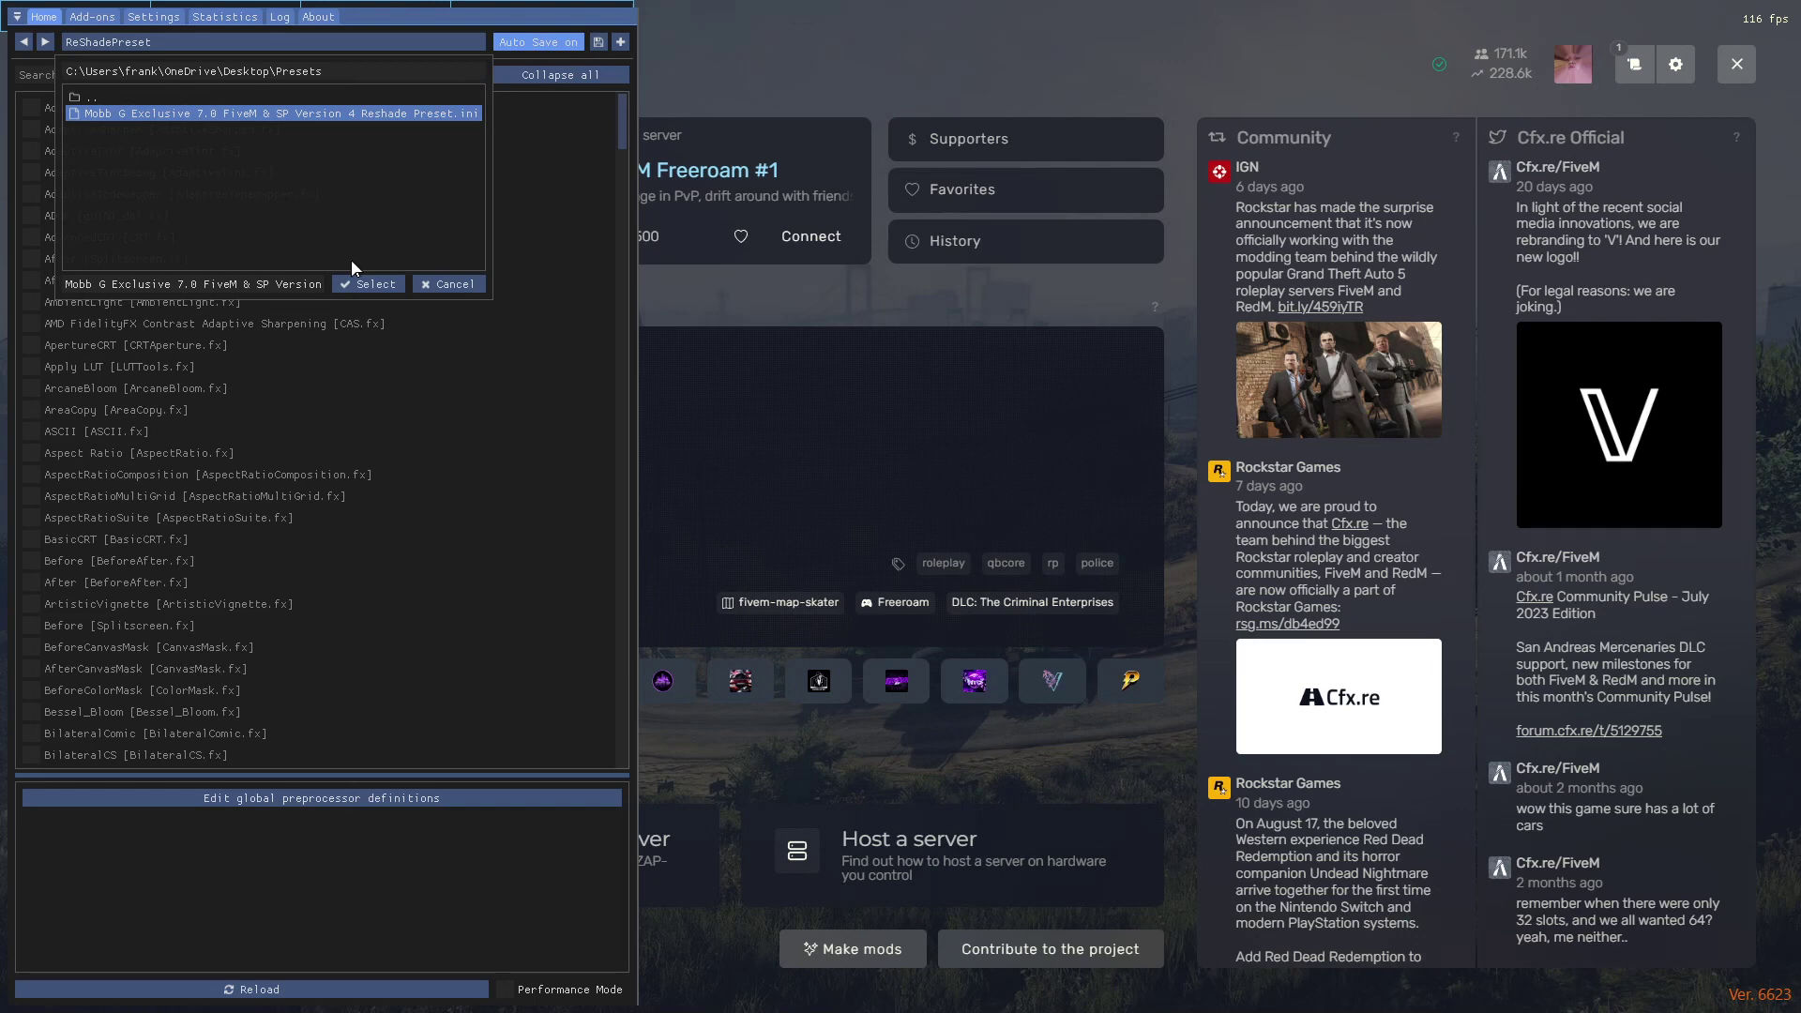
left_click(354, 285)
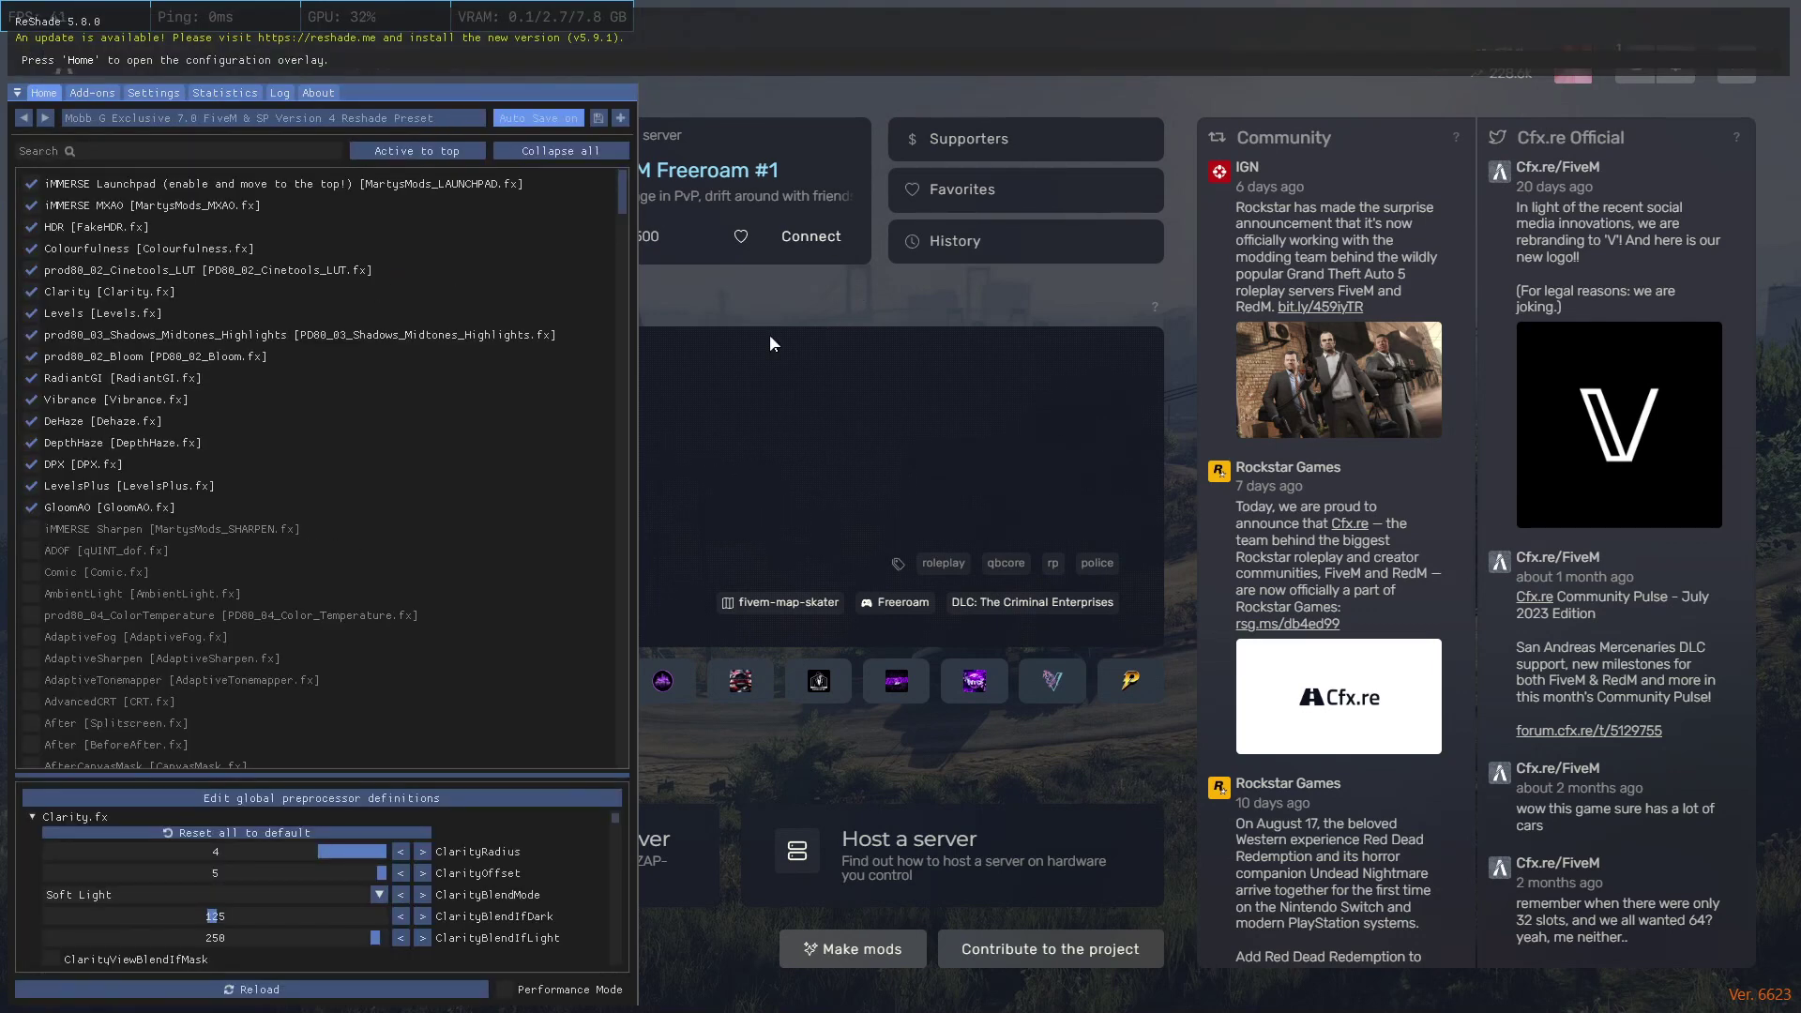
key("Home")
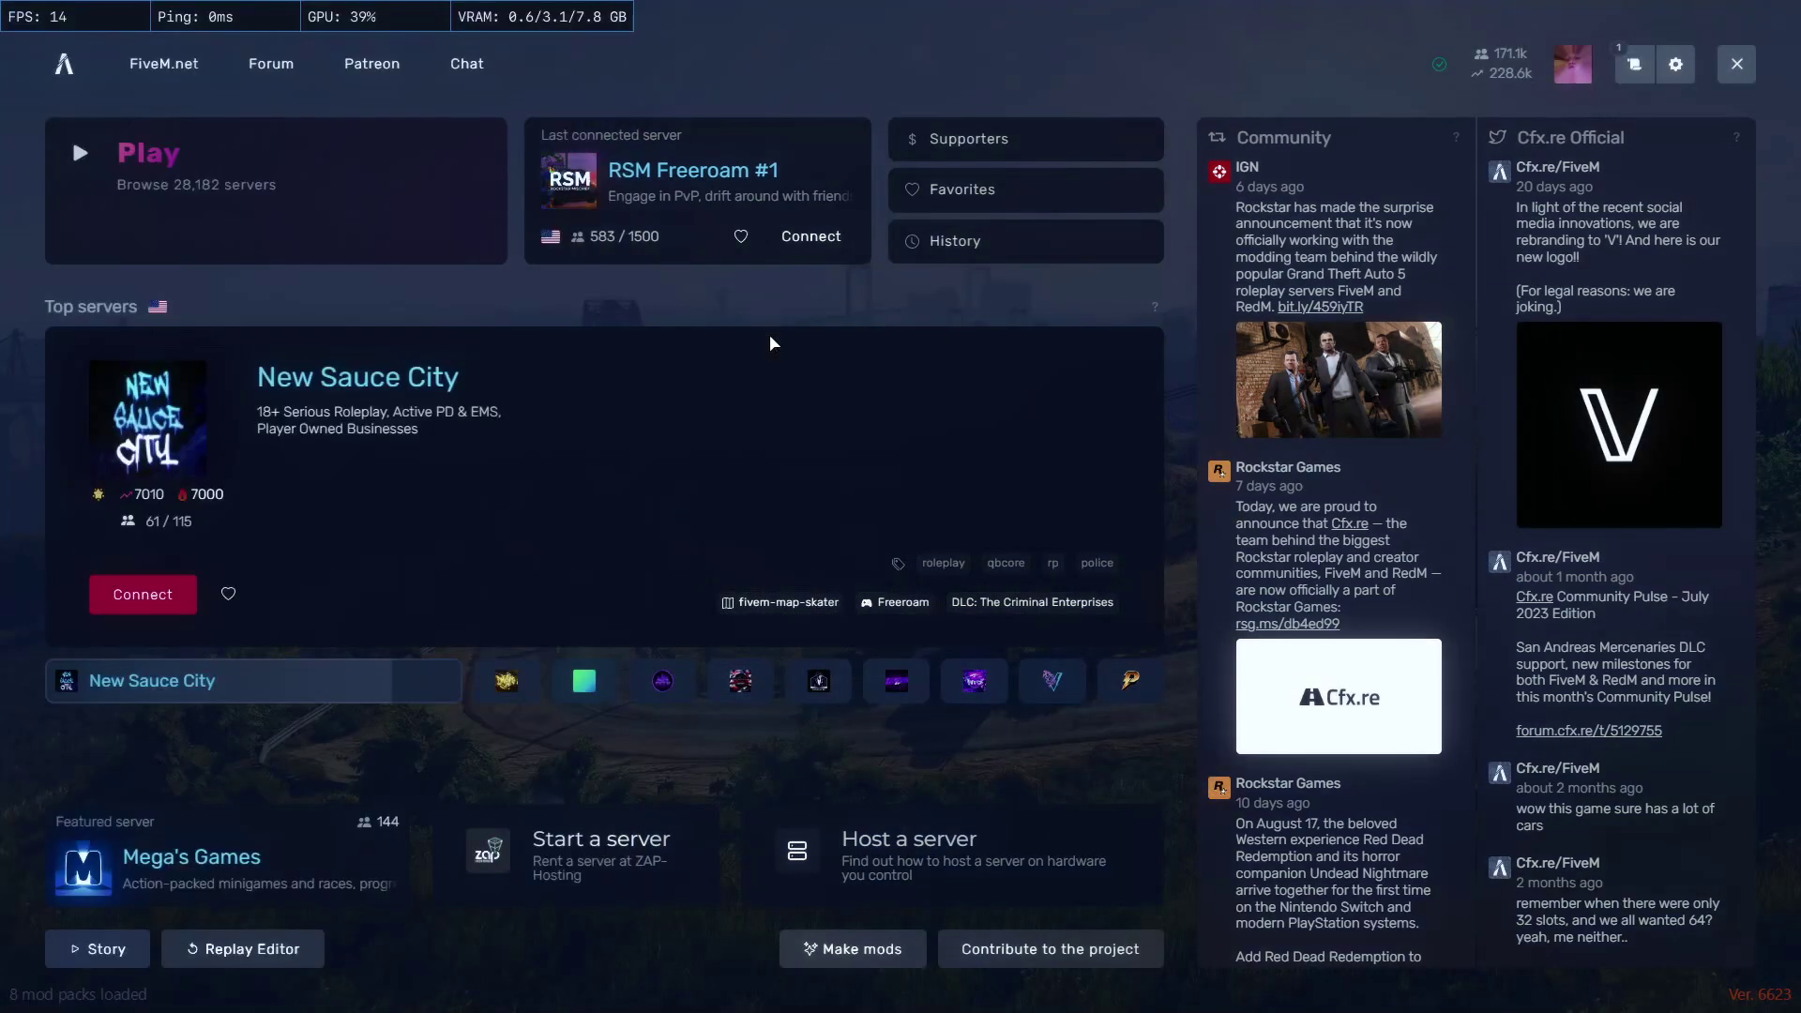
Connect to RSM Freeroam #1 from the History list in the server browser
left_click(306, 208)
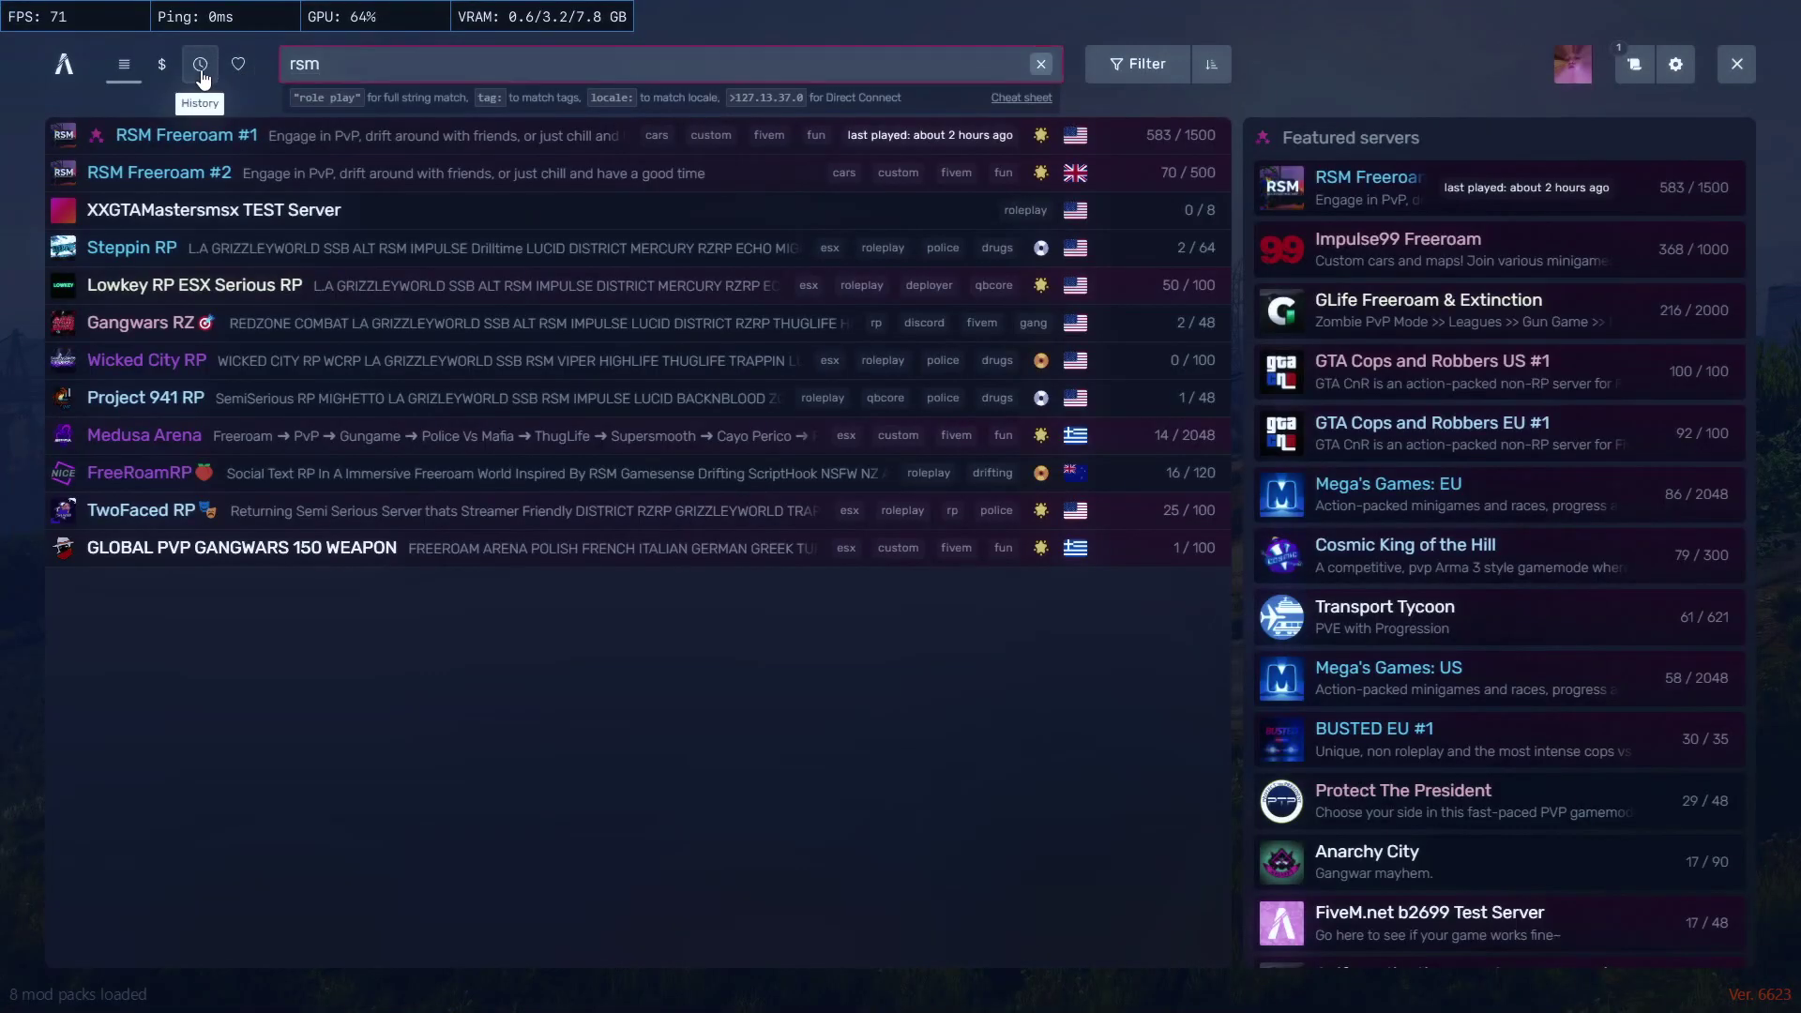
left_click(200, 64)
left_click(199, 154)
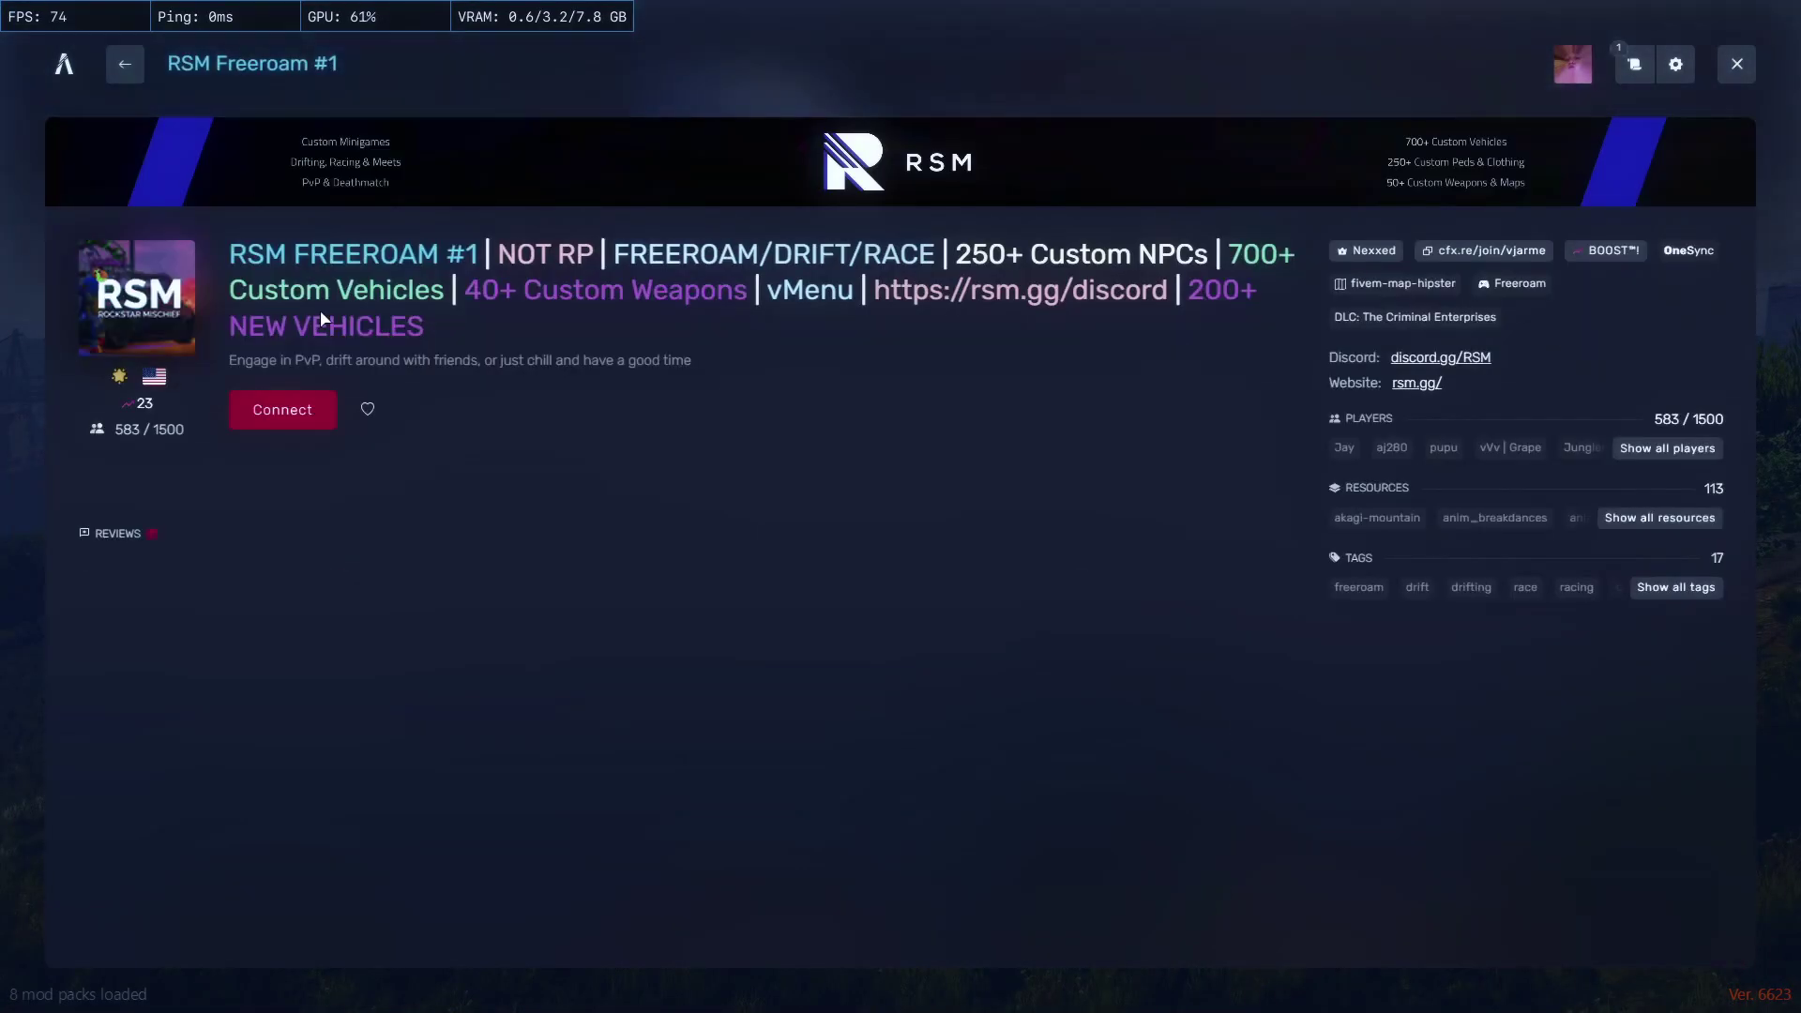
left_click(281, 413)
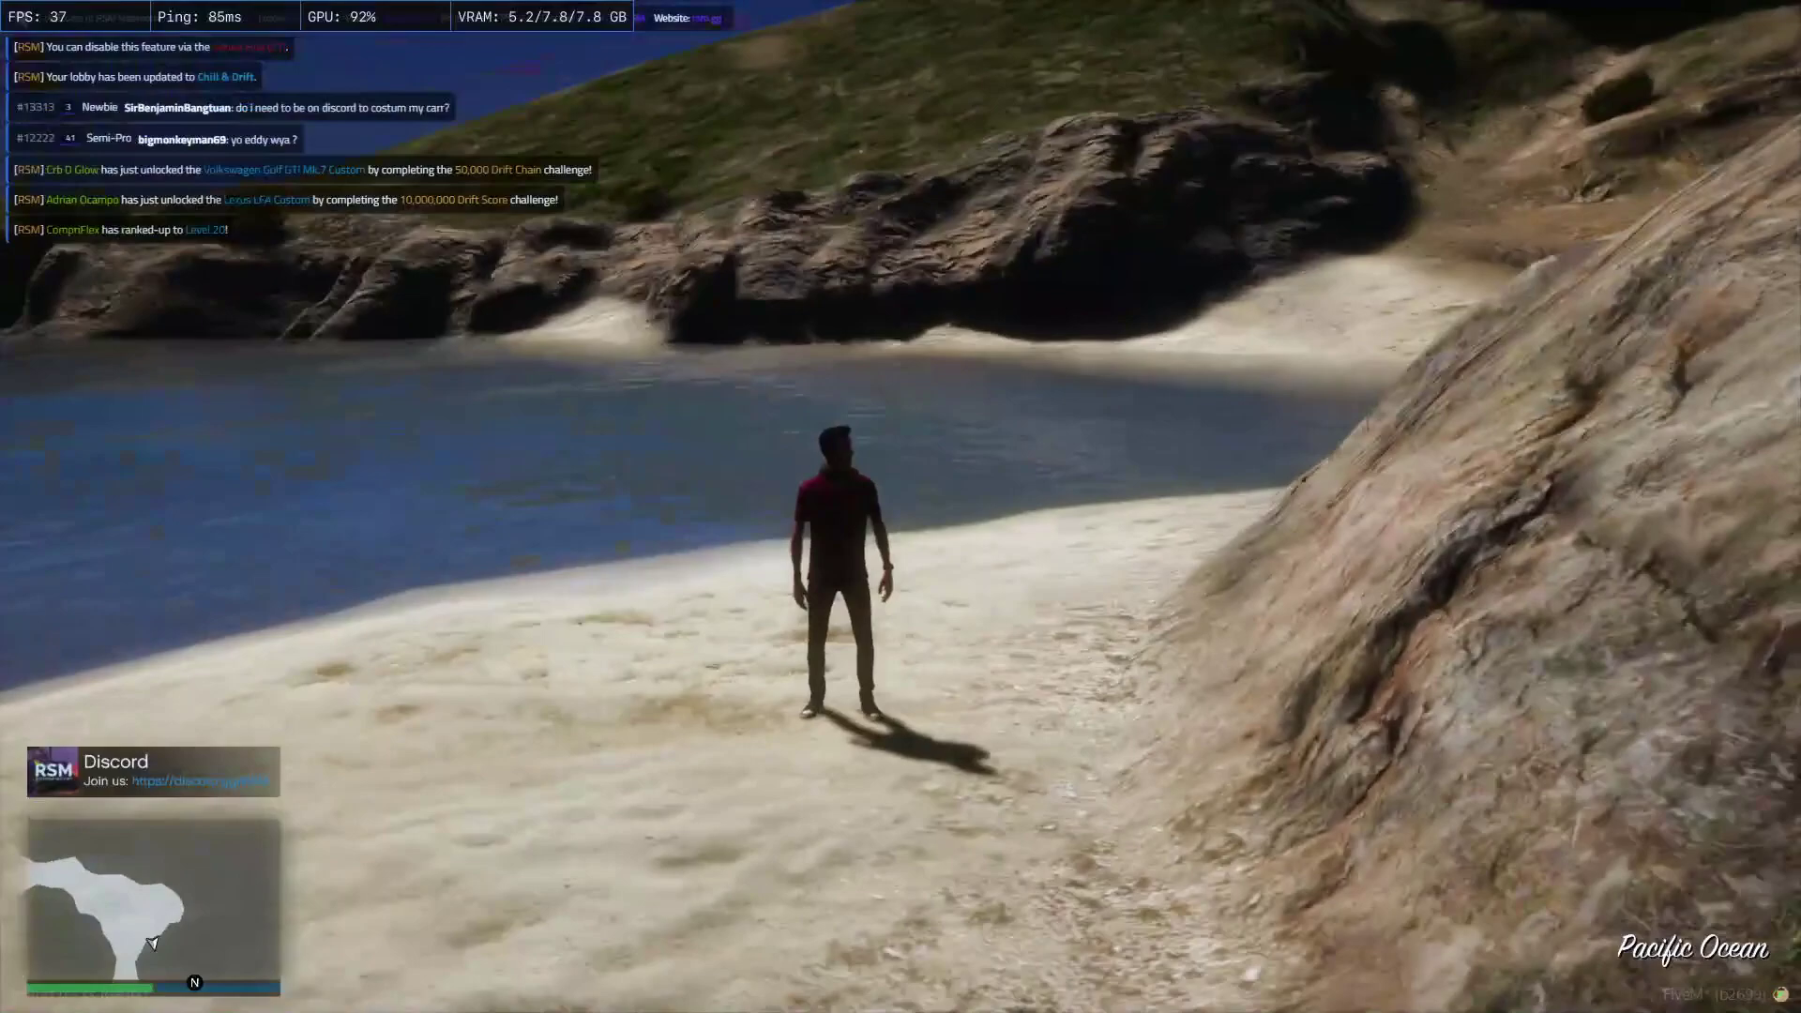
Run along the beach, then spawn the saved q50 from vMenu's Saved Vehicles > Sedans
key("w")
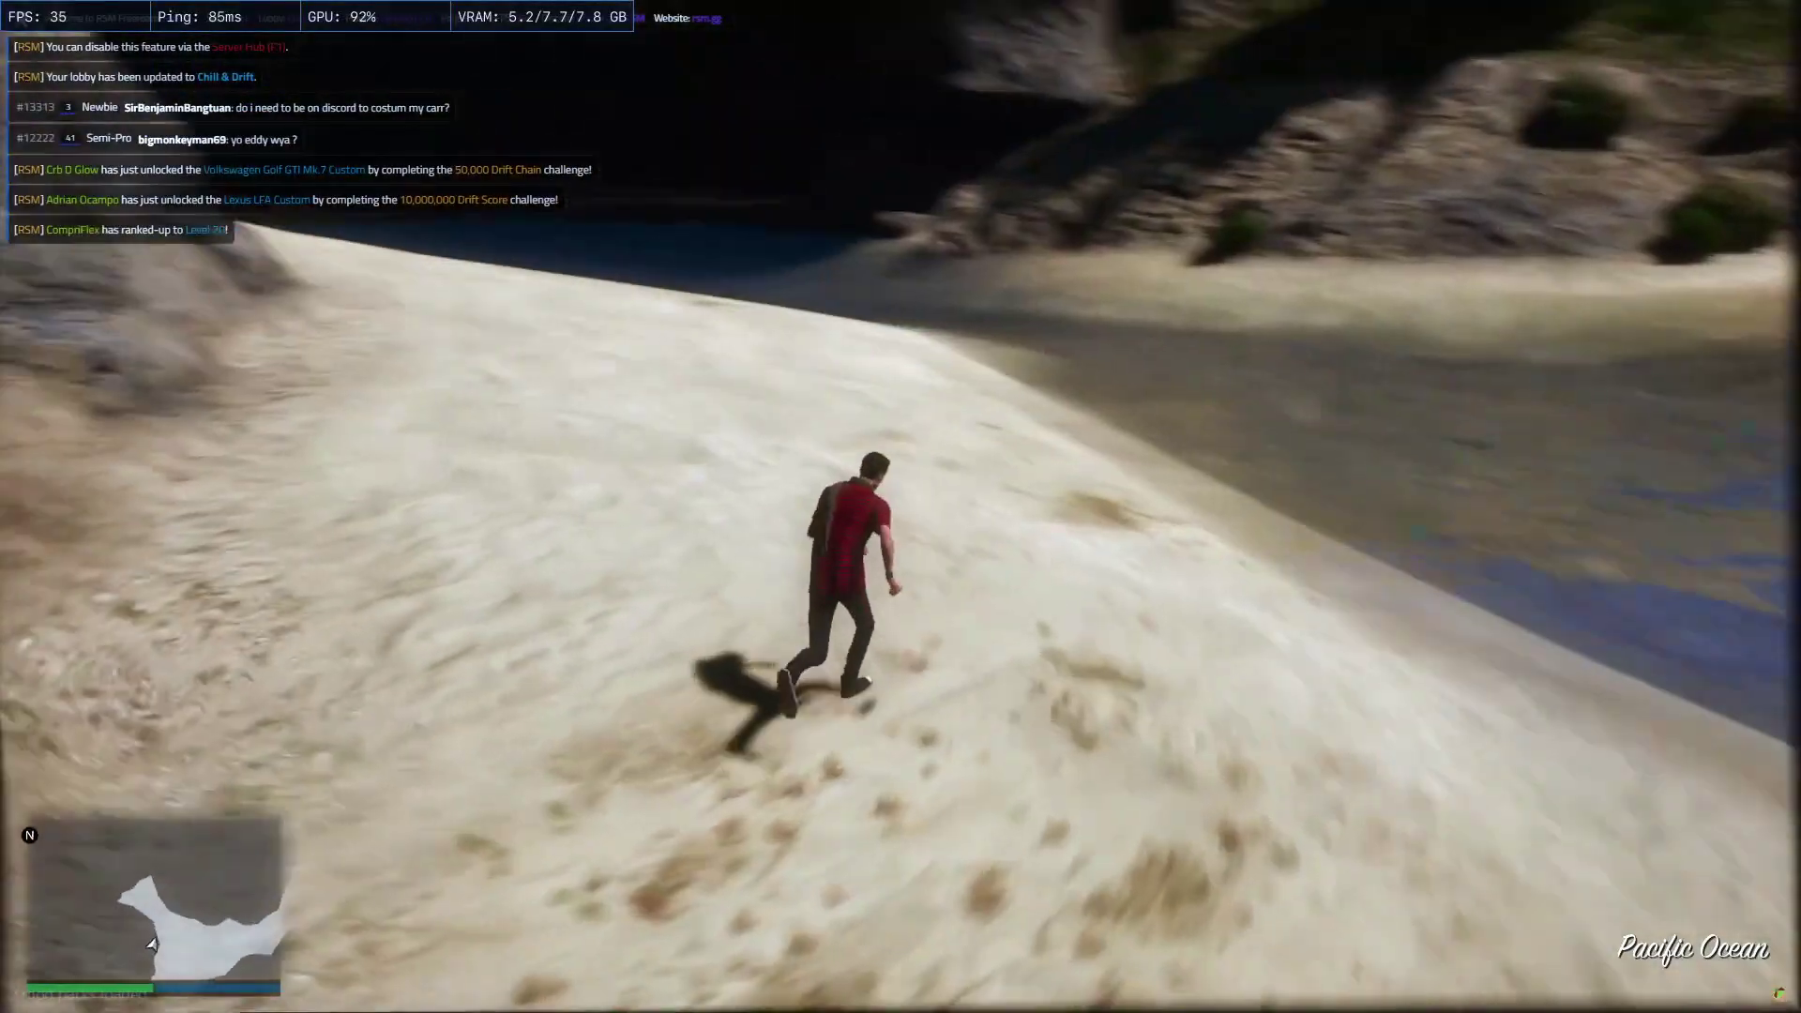
key("shift")
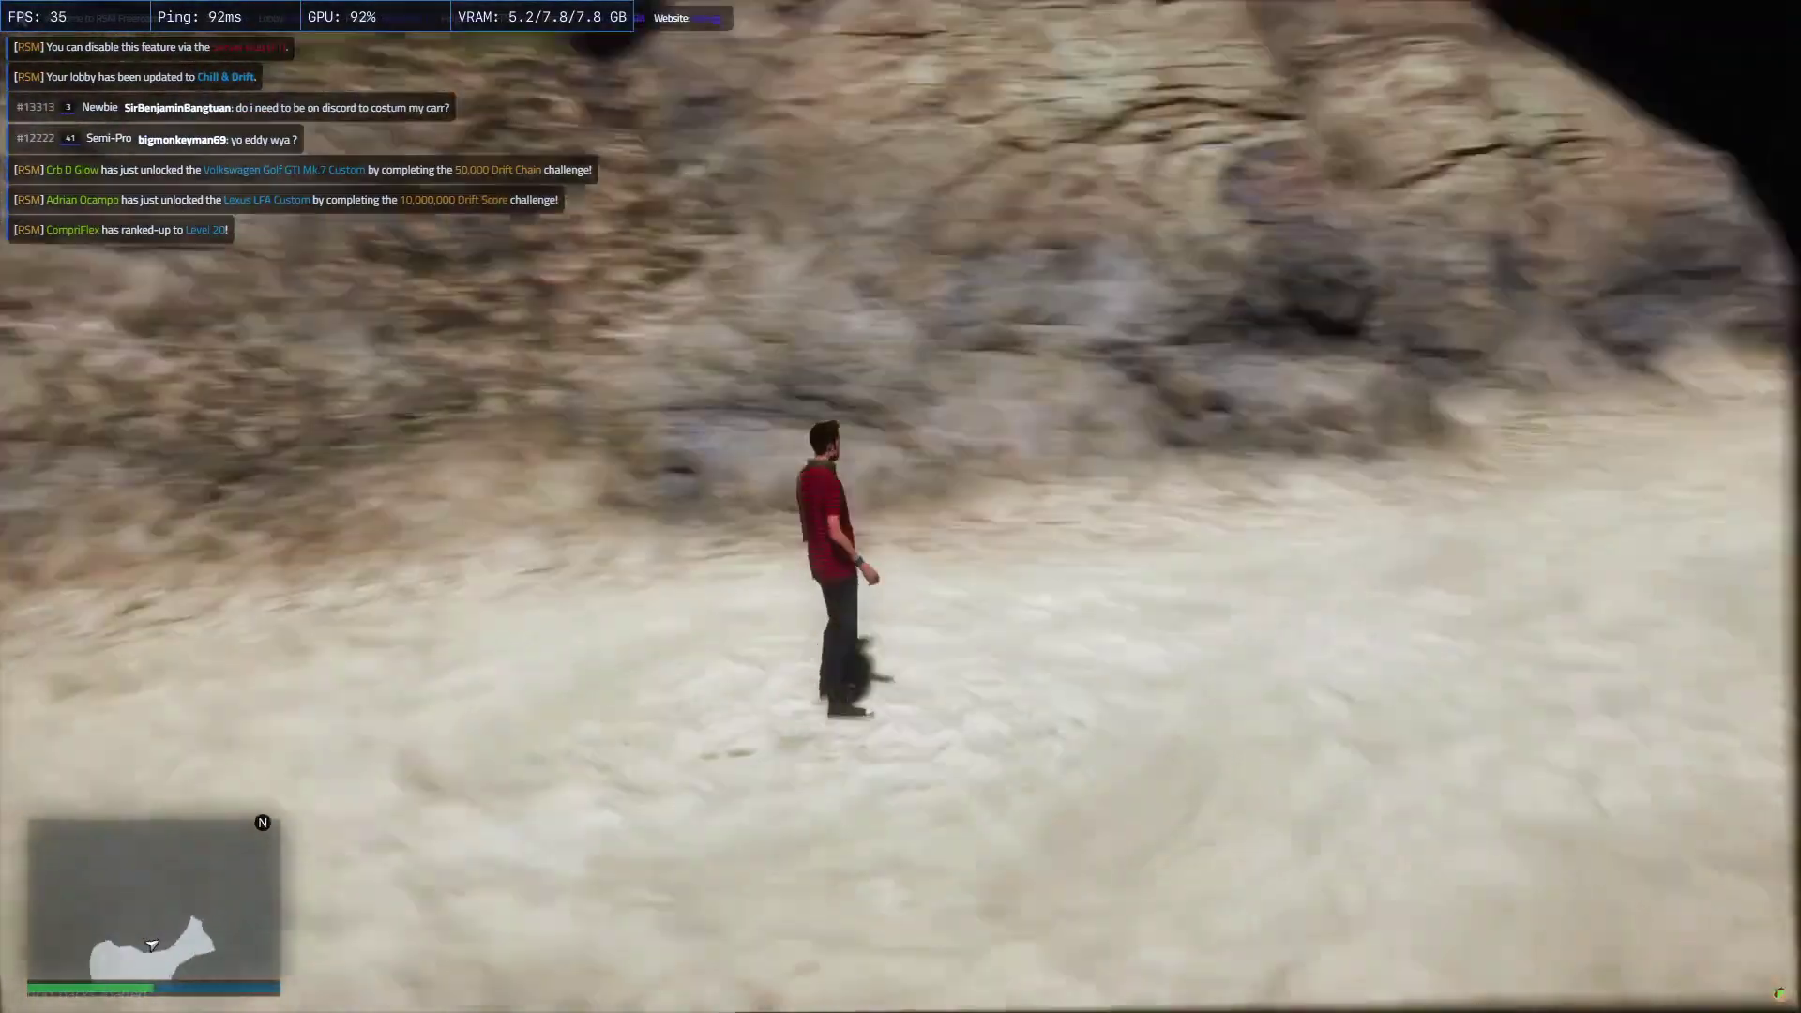
key("m")
key("Down")
key("Down")
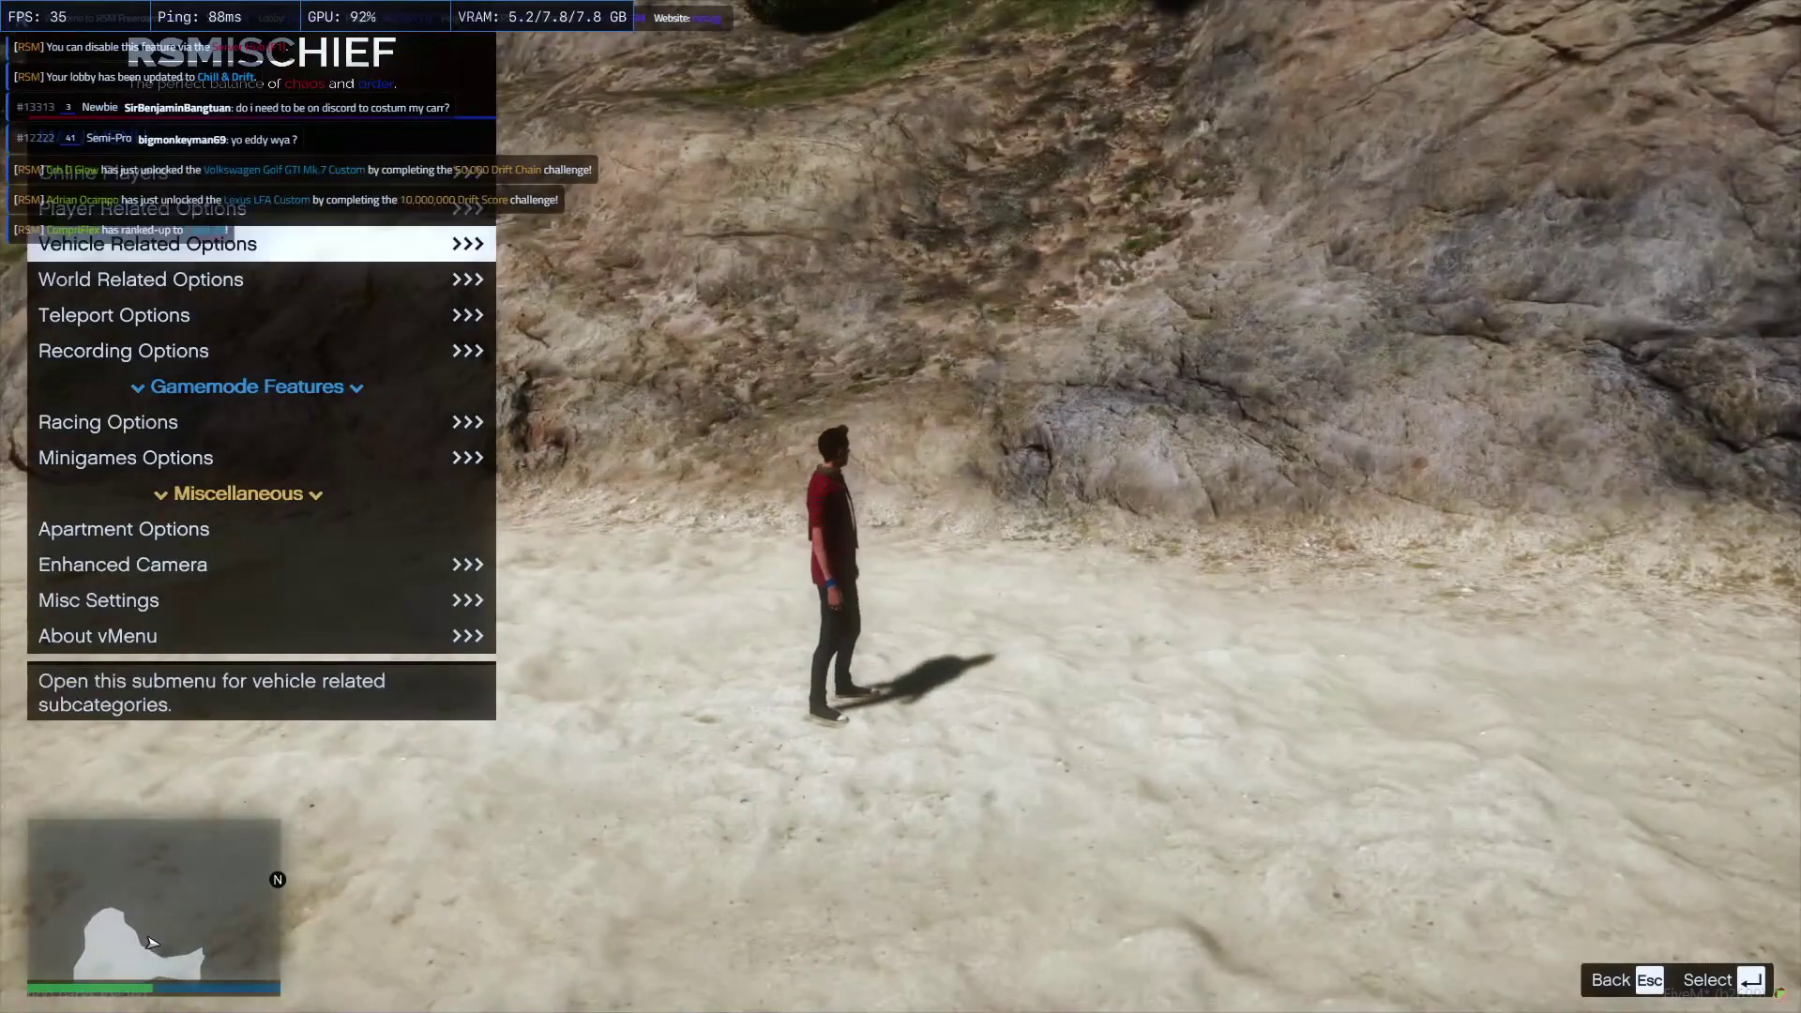
key("Return")
key("Down")
key("Down")
key("Return")
key("Down")
key("Down")
key("Down")
key("Down")
key("Down")
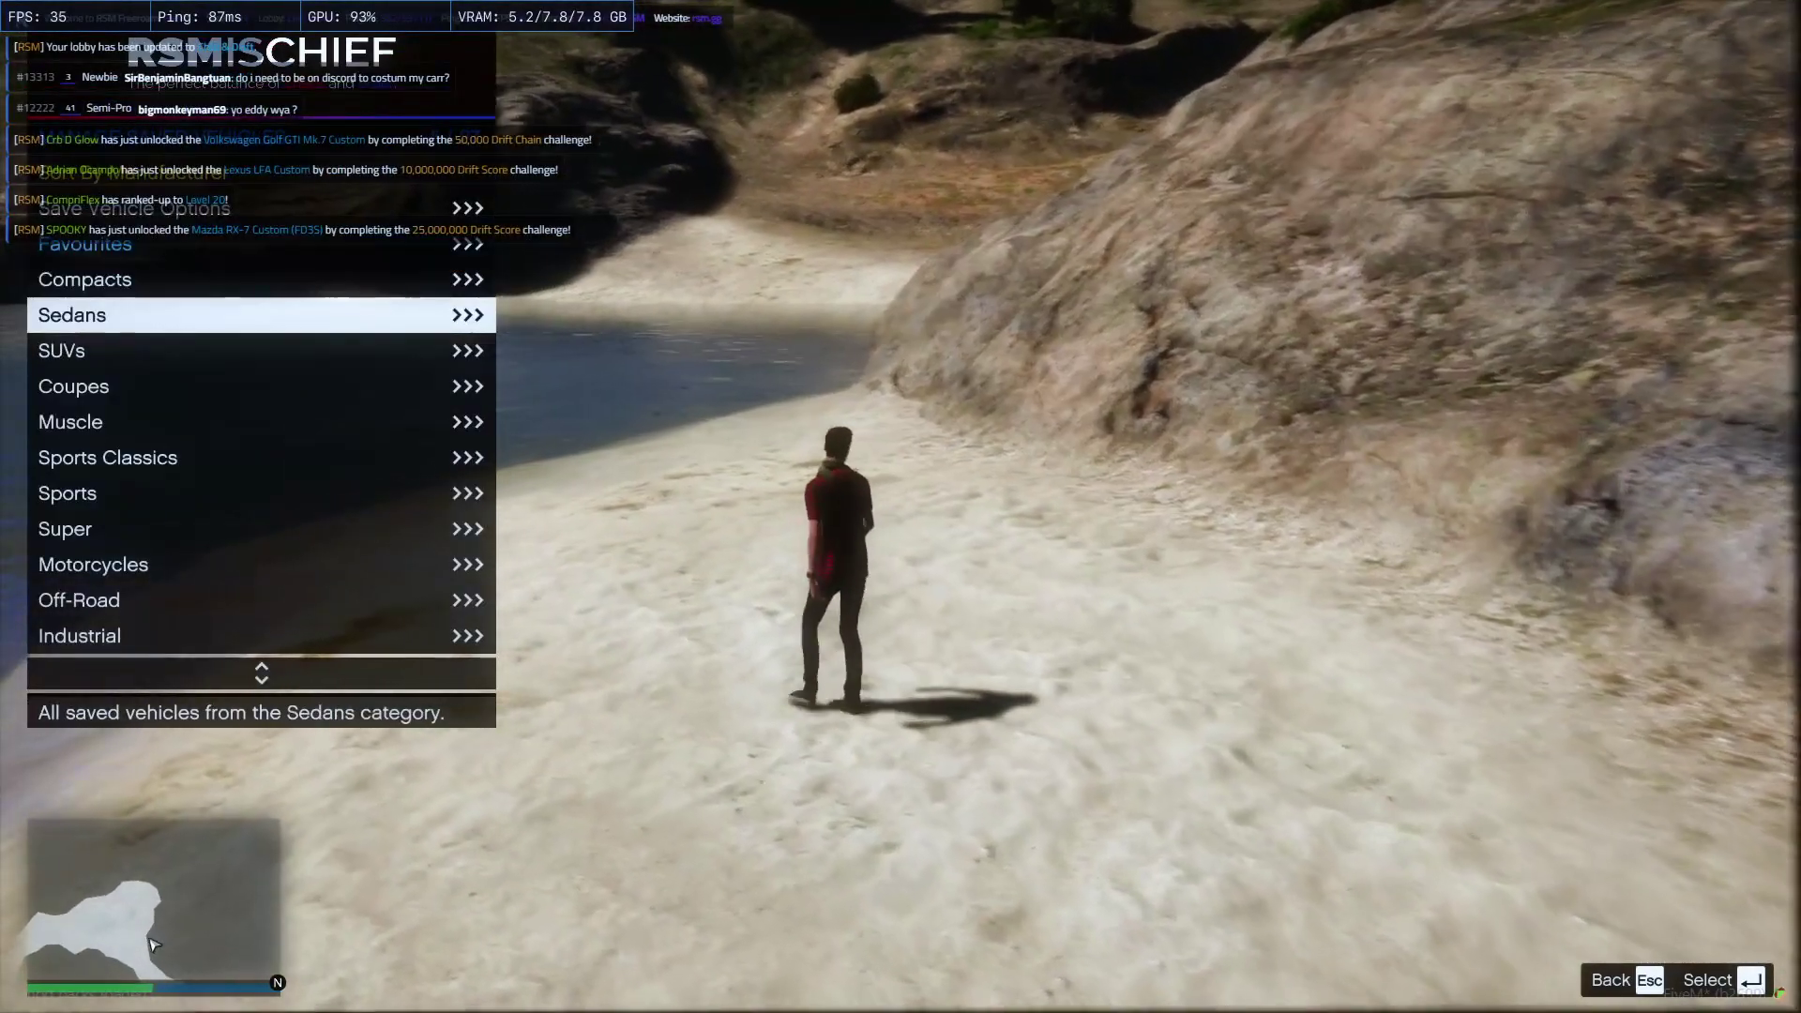
key("Return")
key("Down")
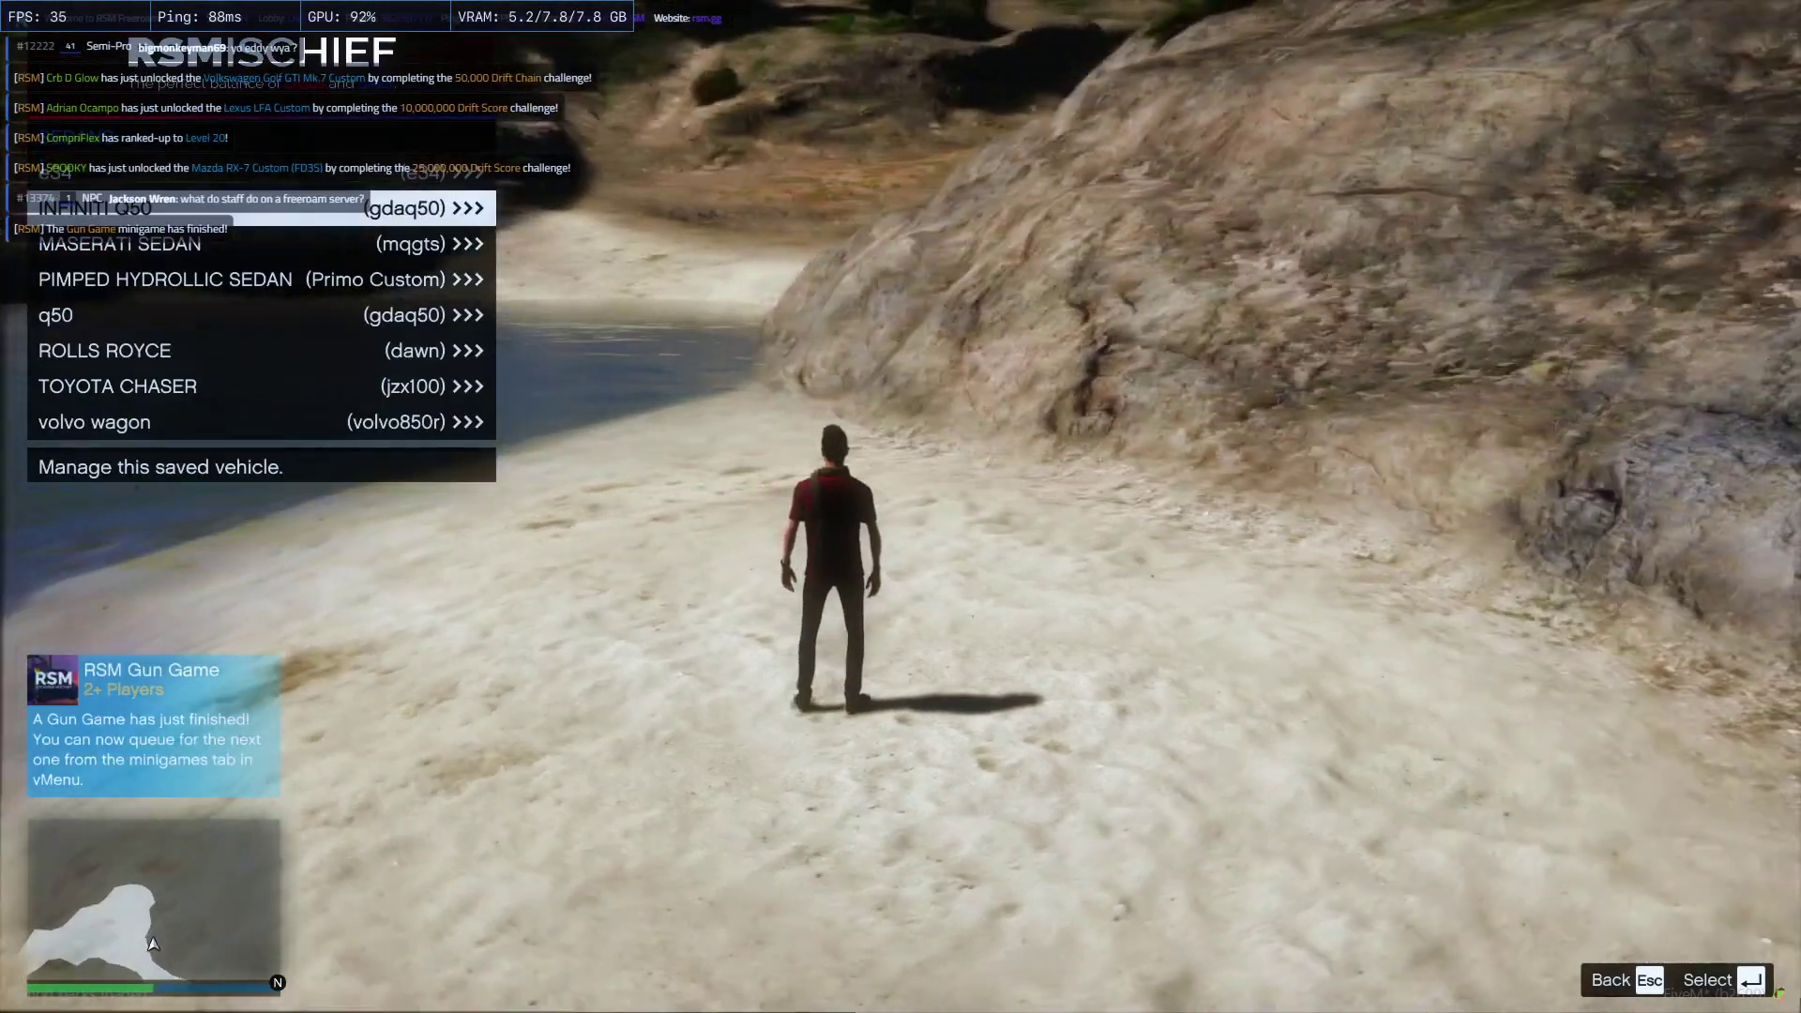
key("Return")
key("Return")
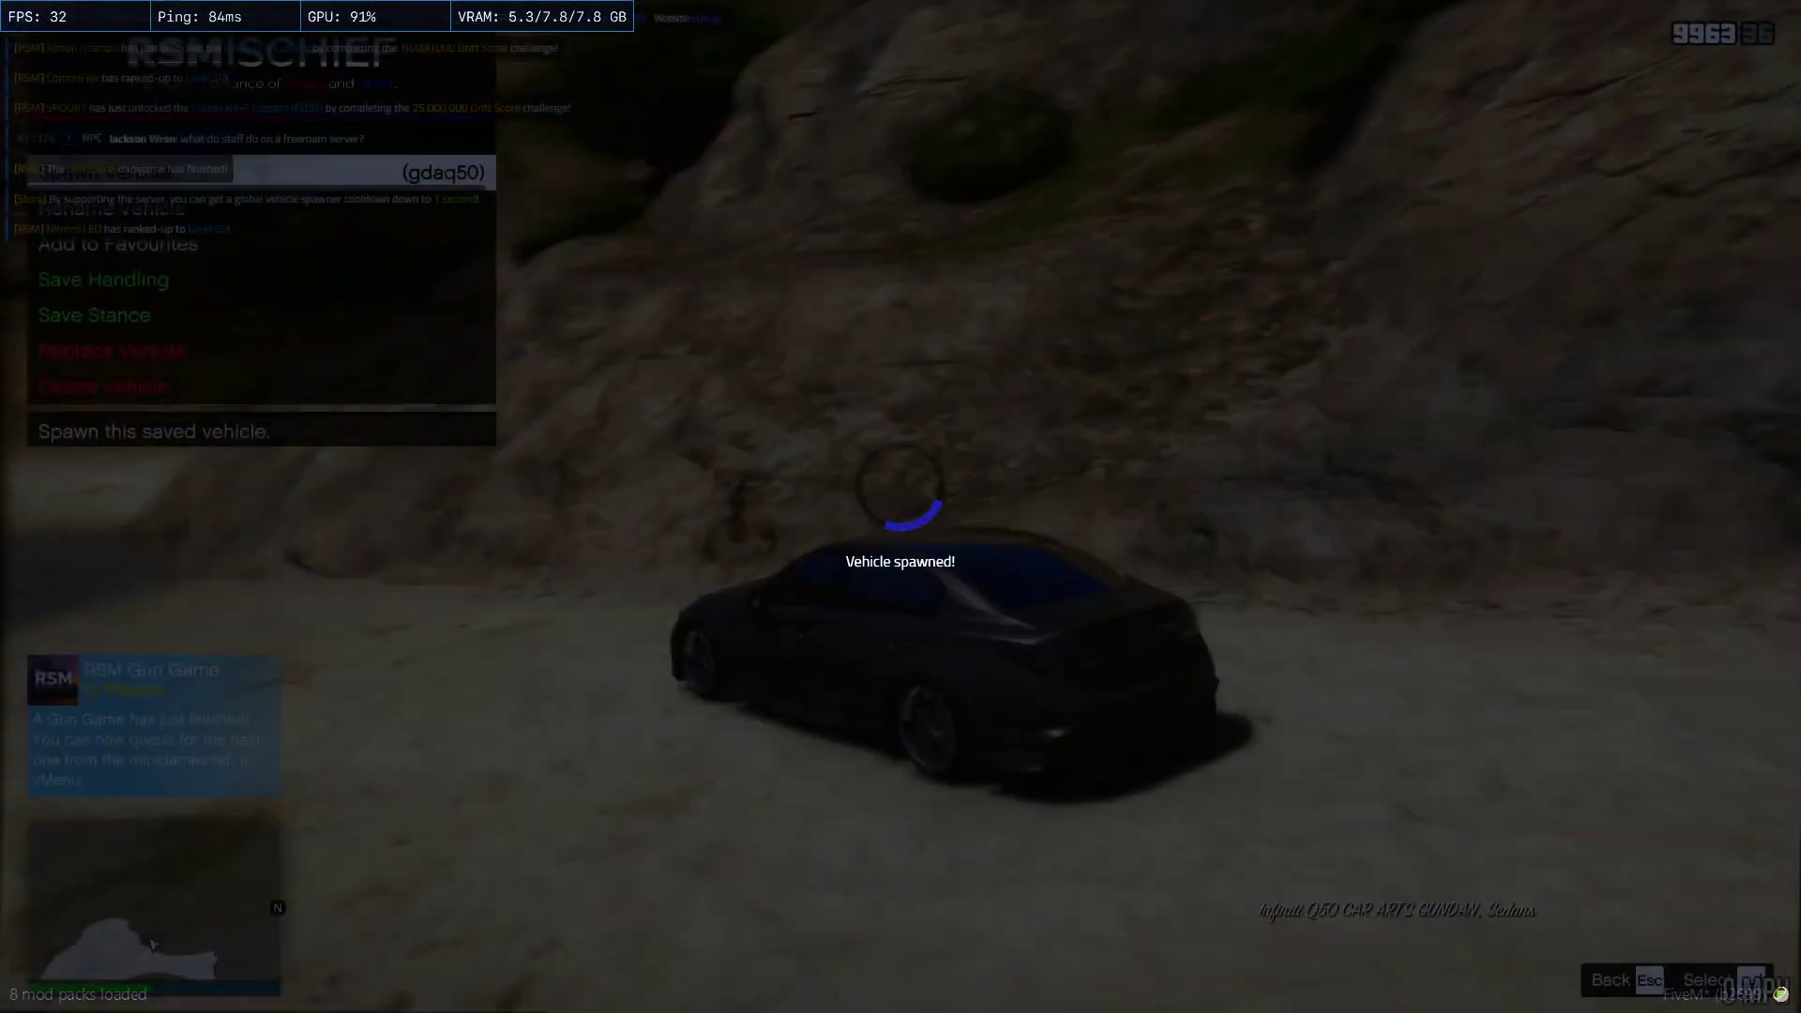
Close vMenu and bring up the ENBSeries settings window with Shift+Enter
key("Escape")
key("Escape")
key("Escape")
key("Escape")
key("w")
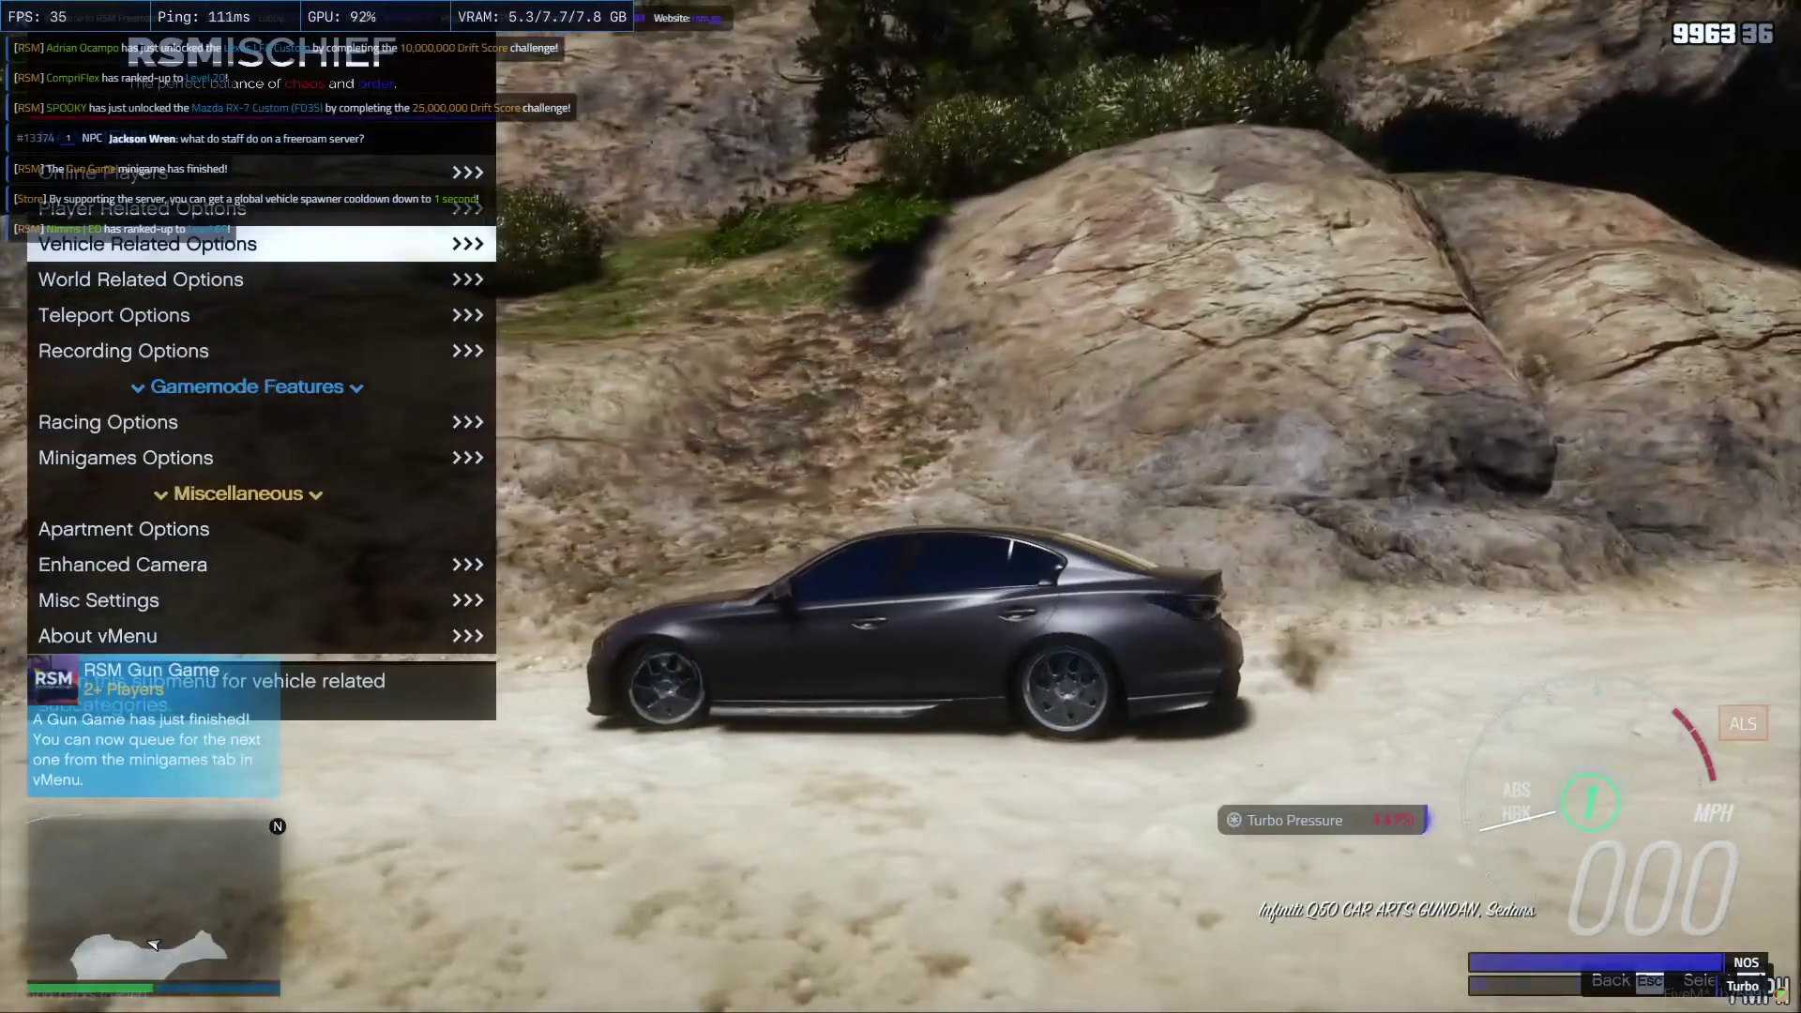
key("Escape")
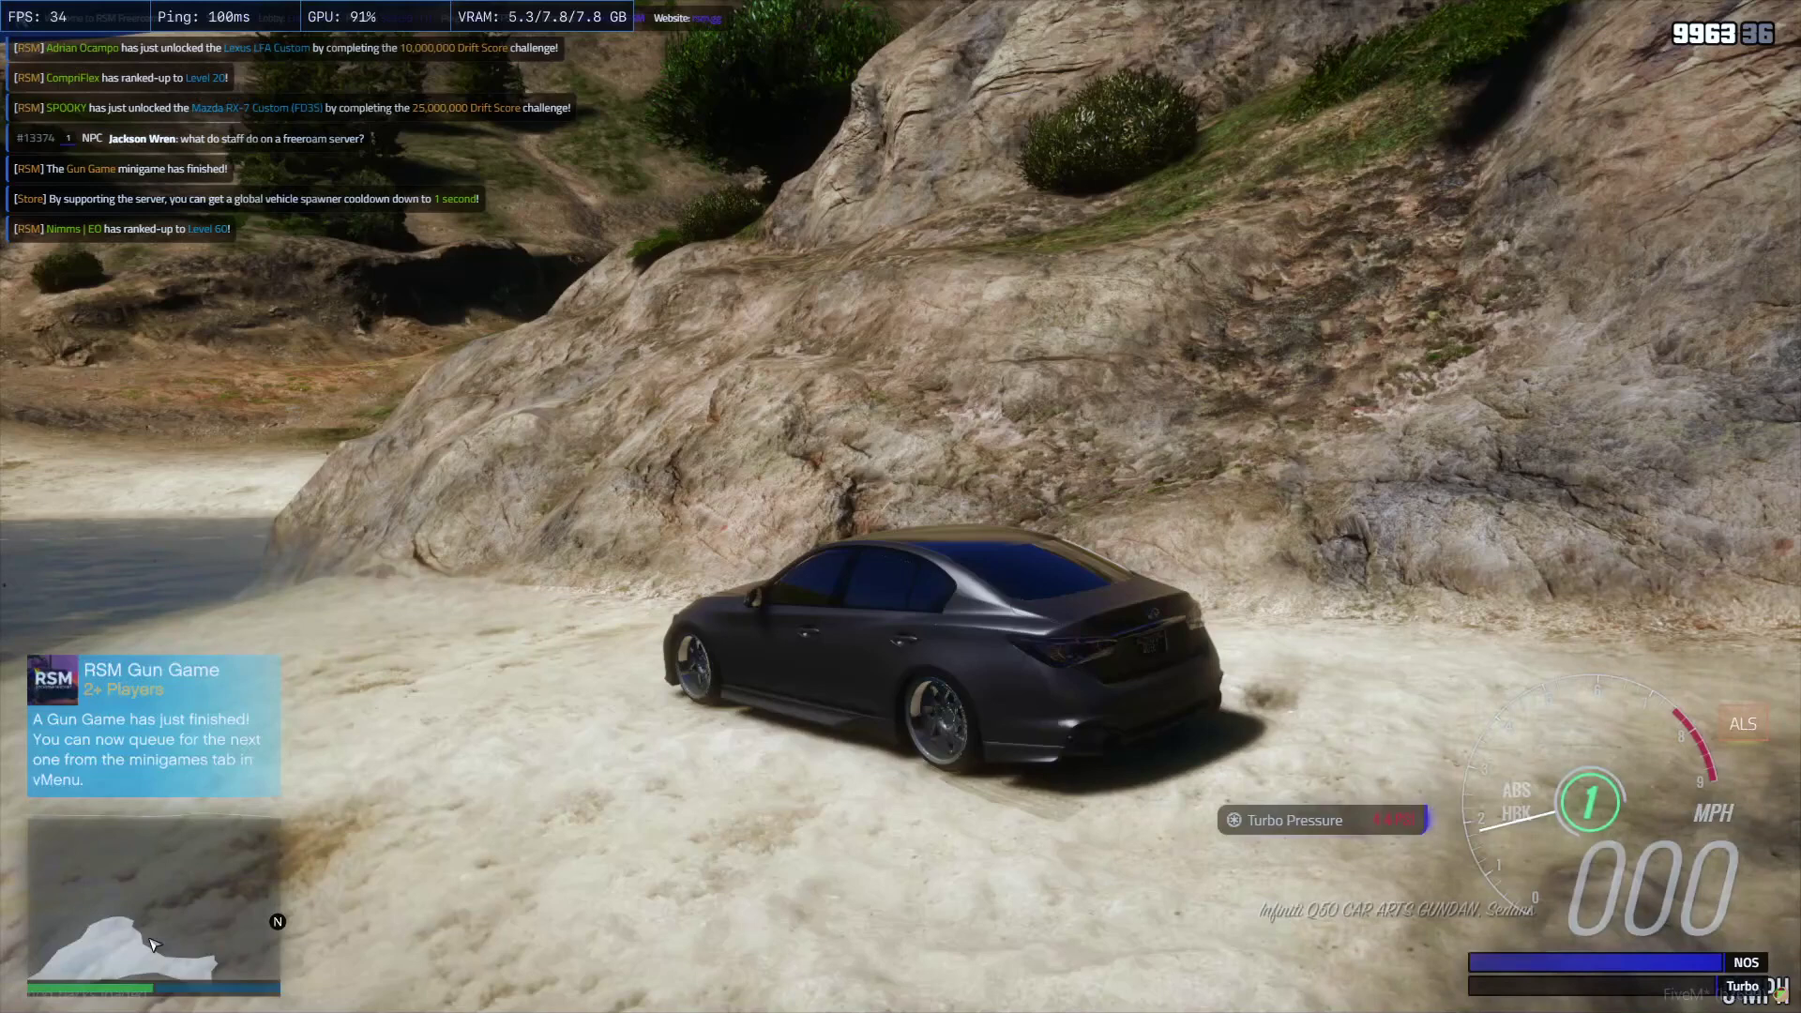
key("shift+Return")
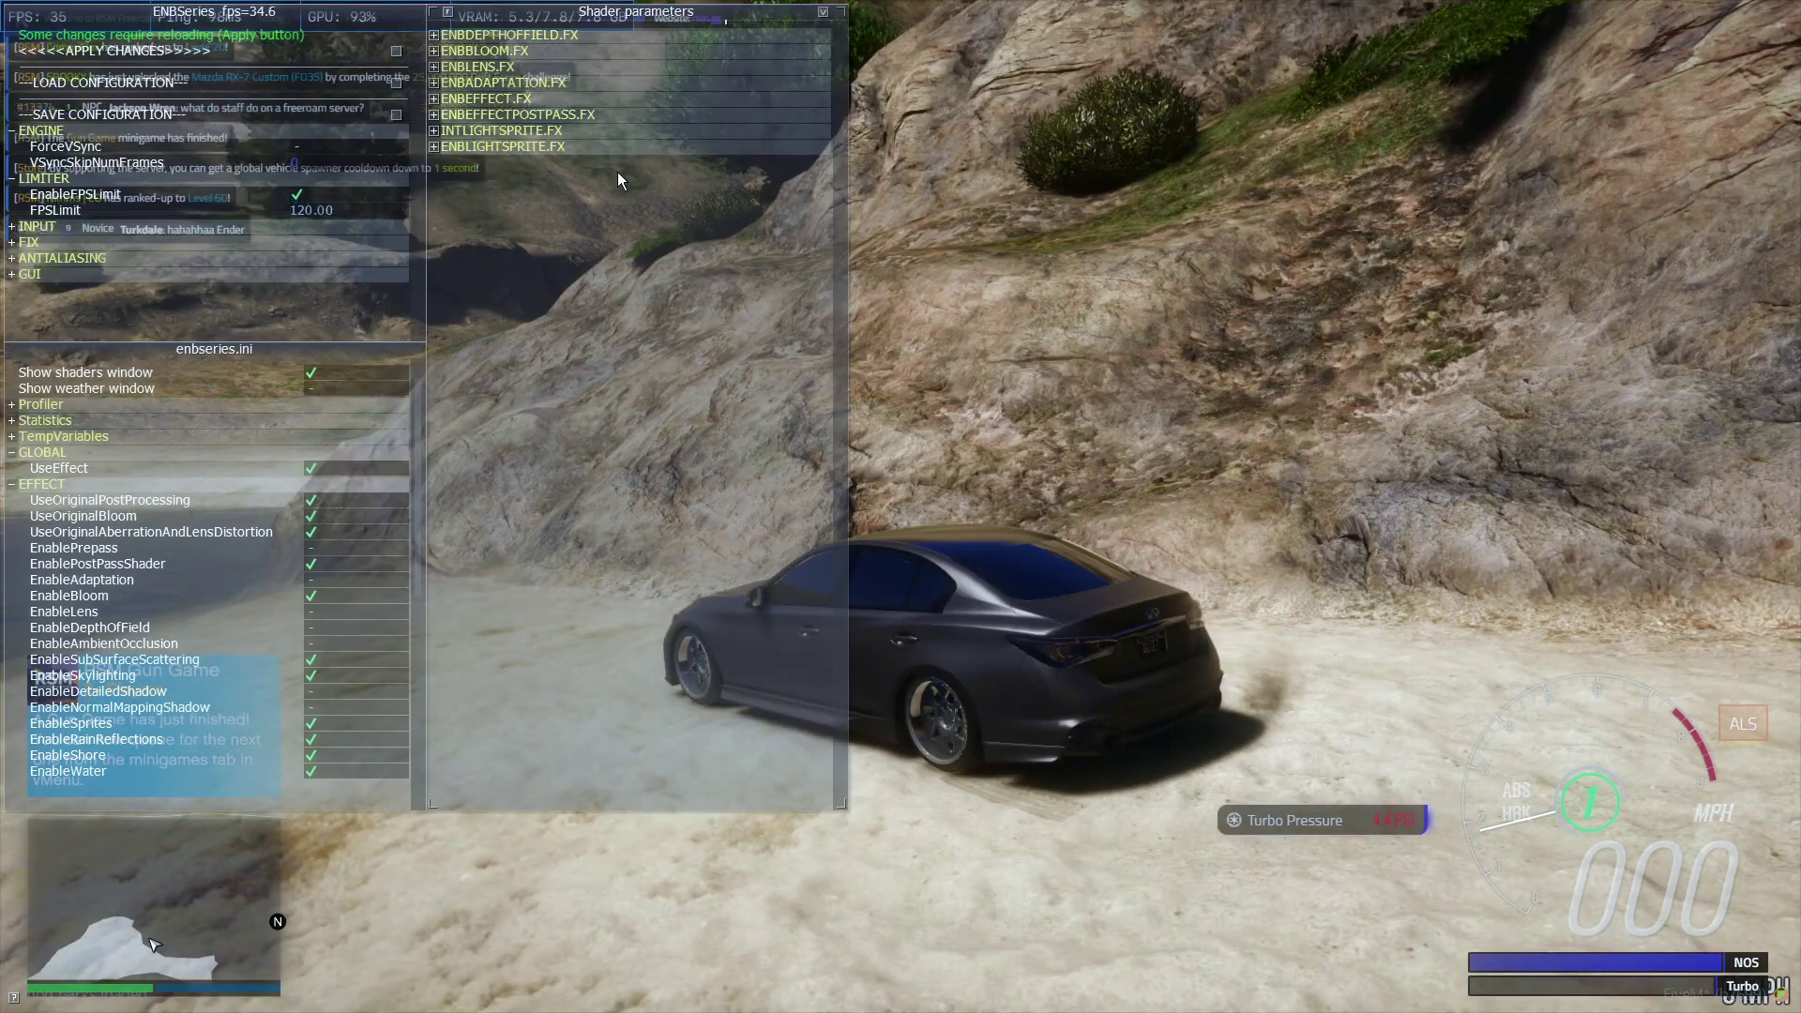
Close the ENB settings, verify in ReShade that the Mobb G preset .ini is loaded, then return to the game
key("shift+Return")
key("Home")
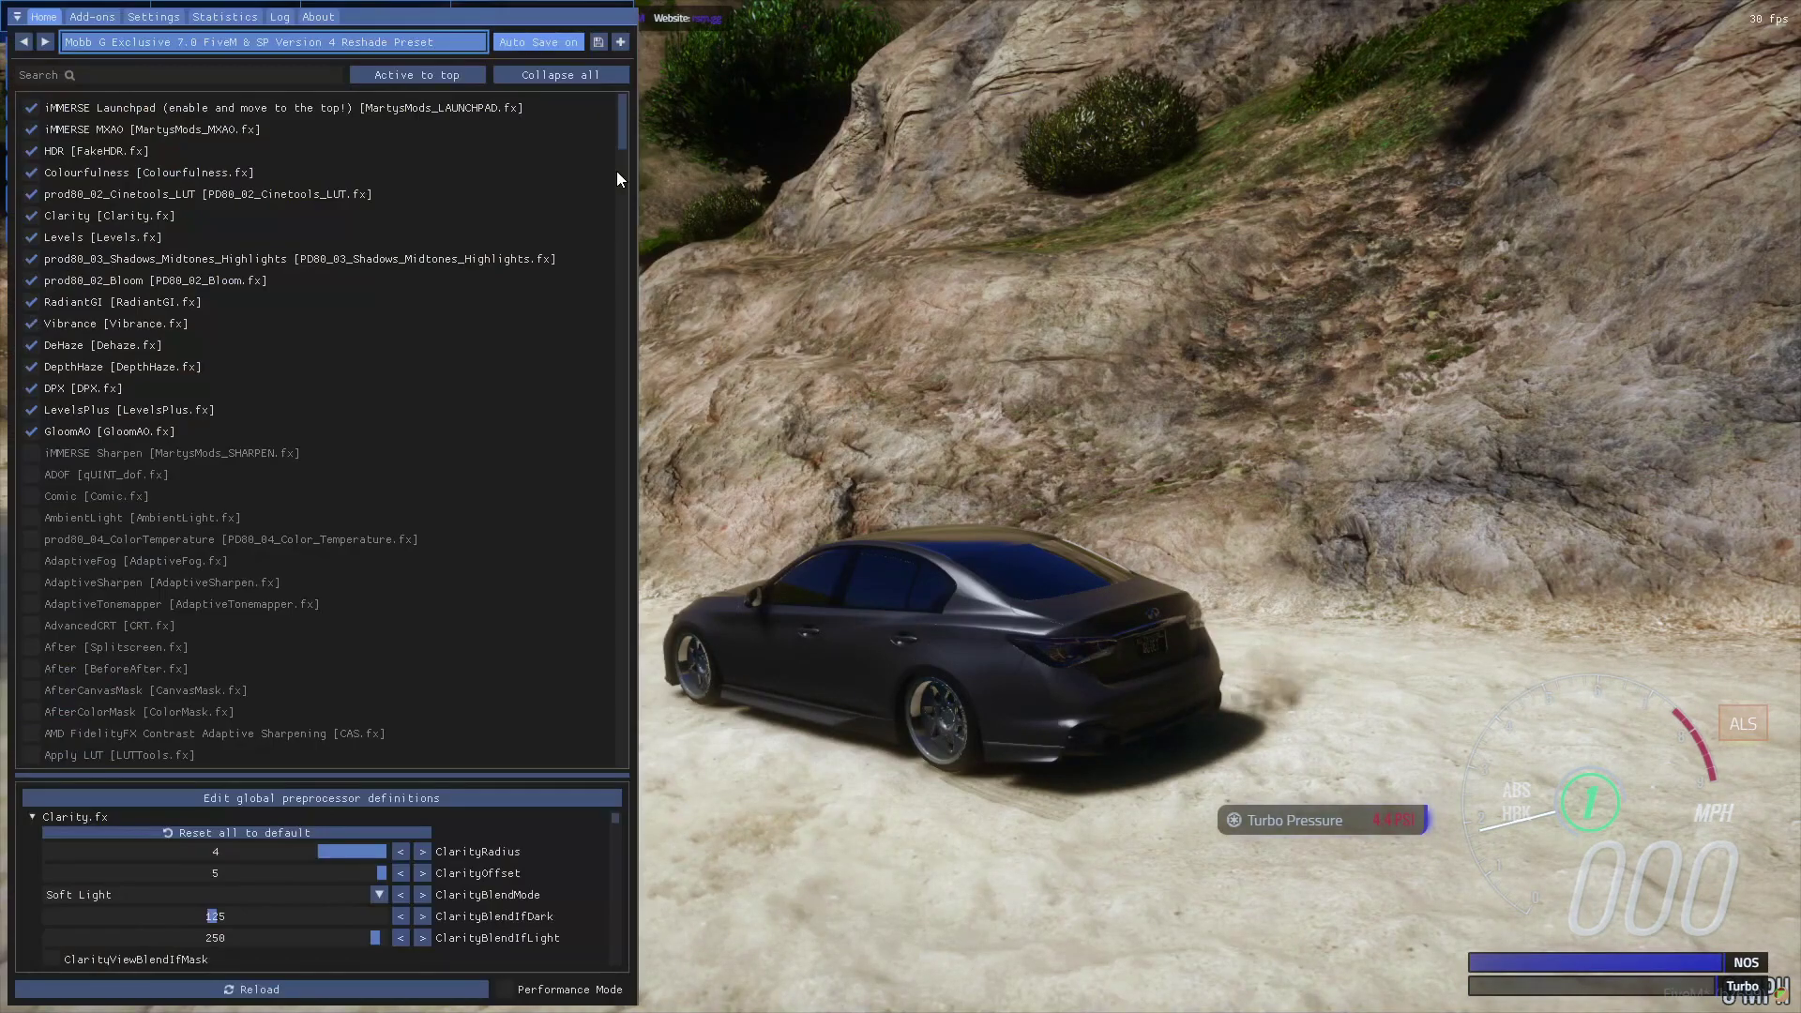
left_click(1071, 250)
left_click(339, 51)
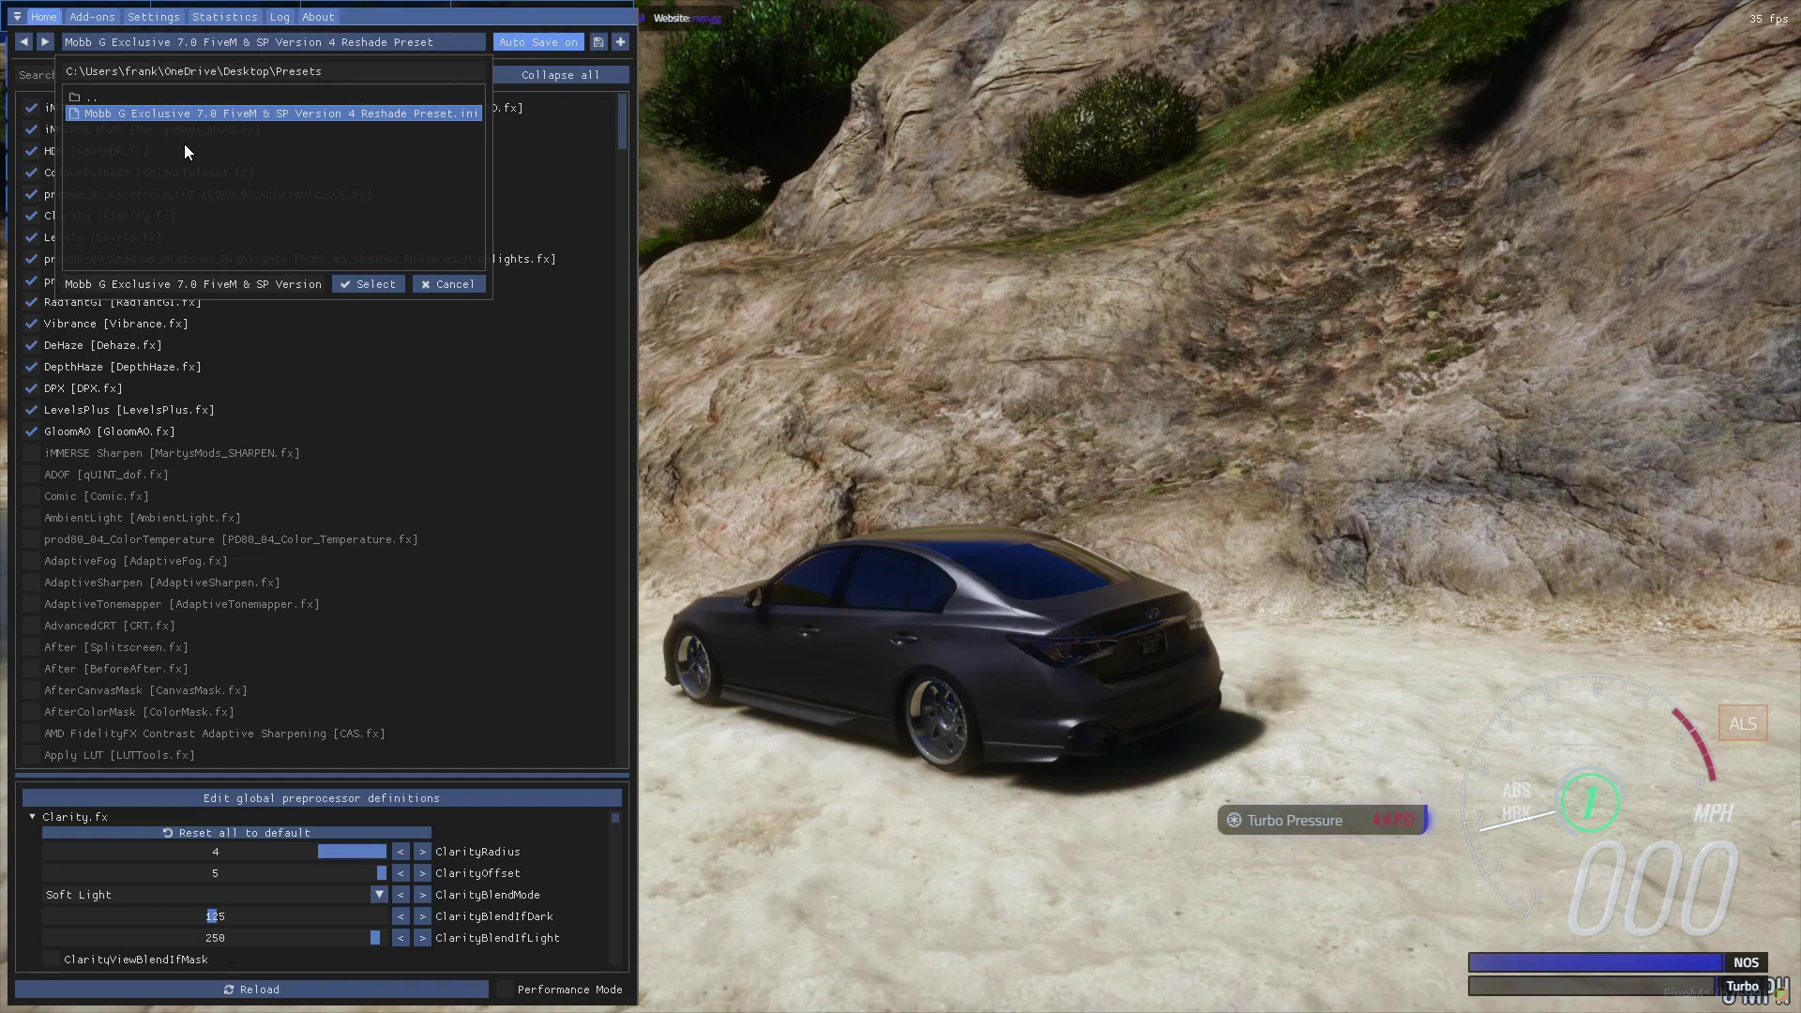
key("Home")
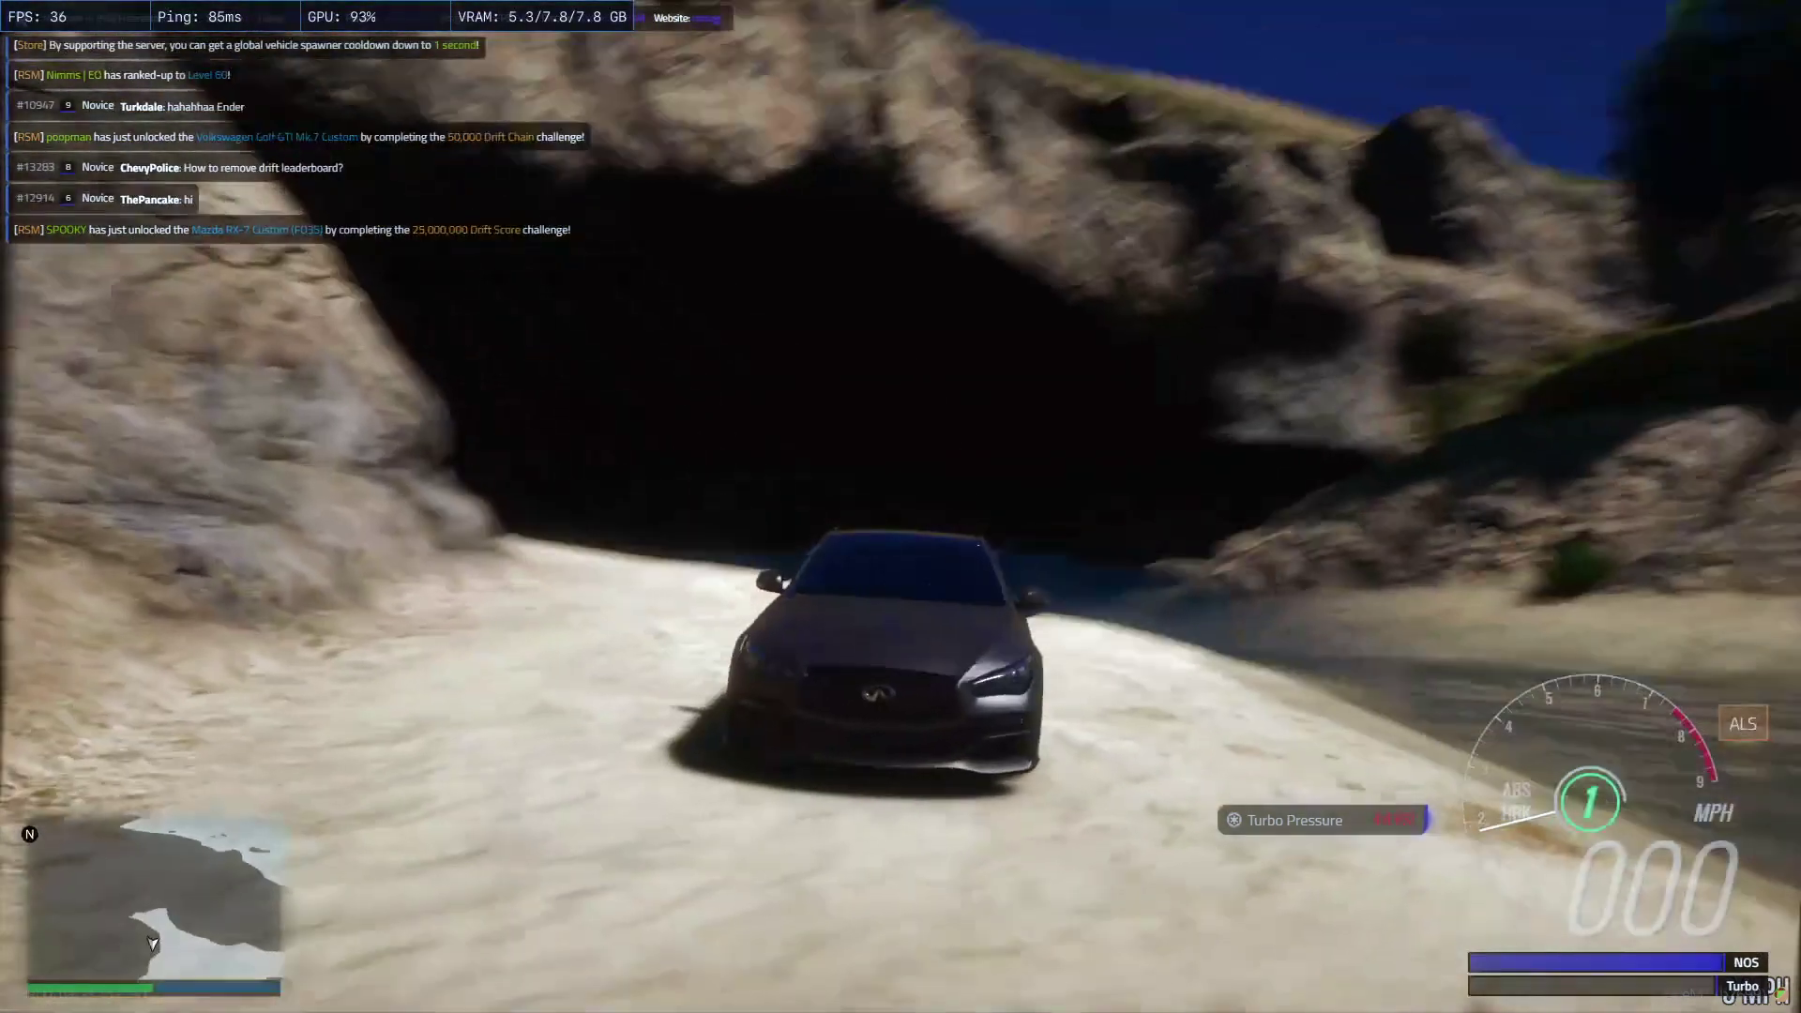